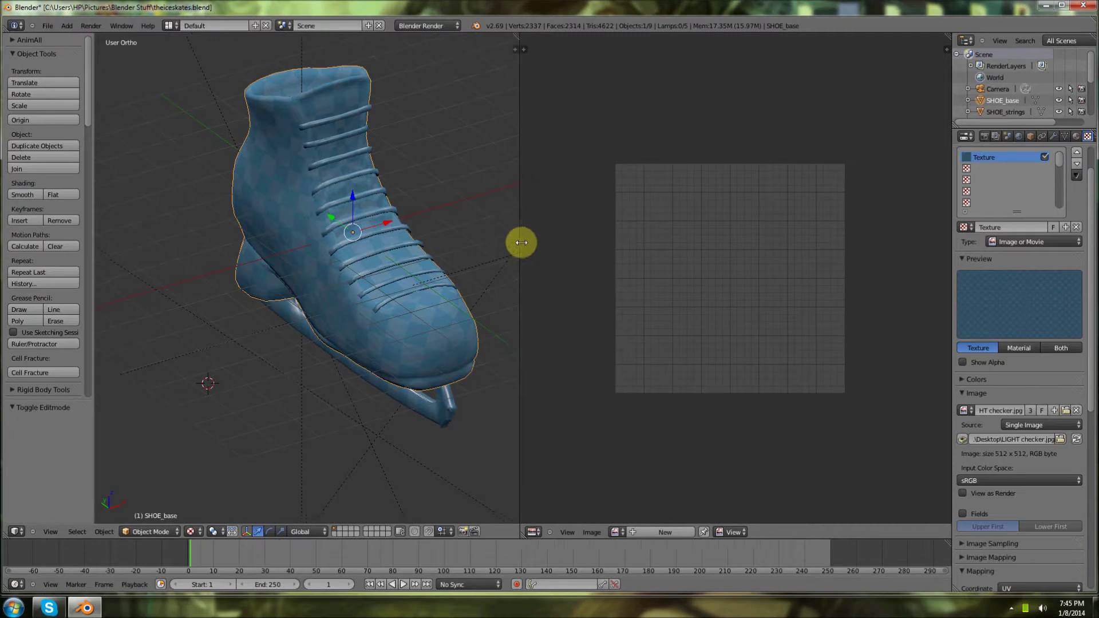
# - Switch to the web browser, search Google for "sculptris" and look through the Pixologic Sculptris page
pyautogui.moveTo(262, 214); pyautogui.dragTo(469, 246)
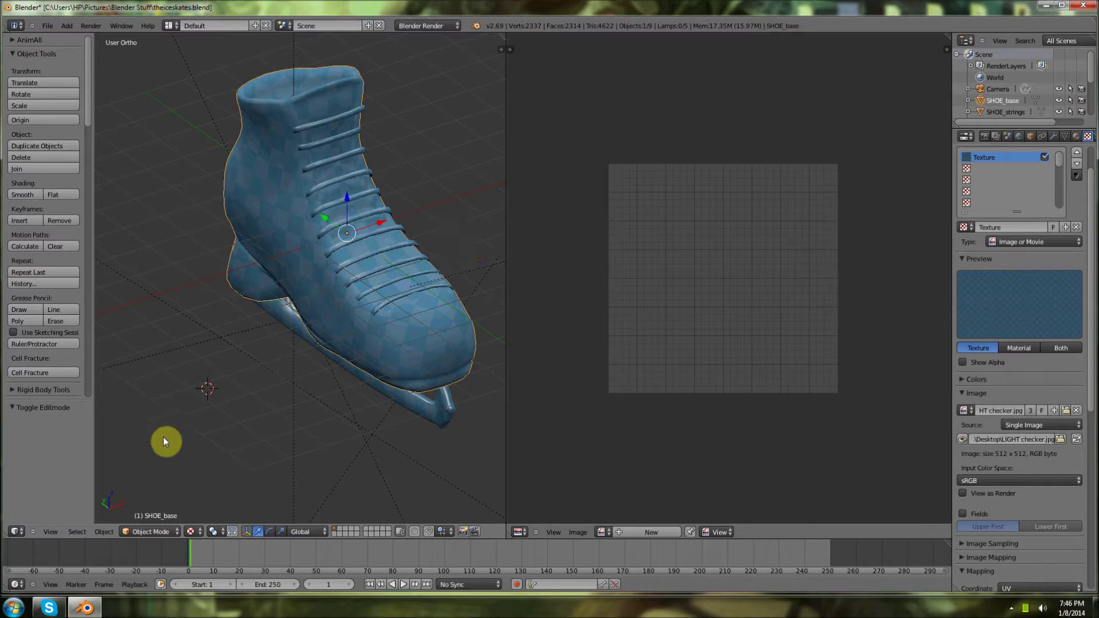
pyautogui.press('super')
pyautogui.click(95, 237)
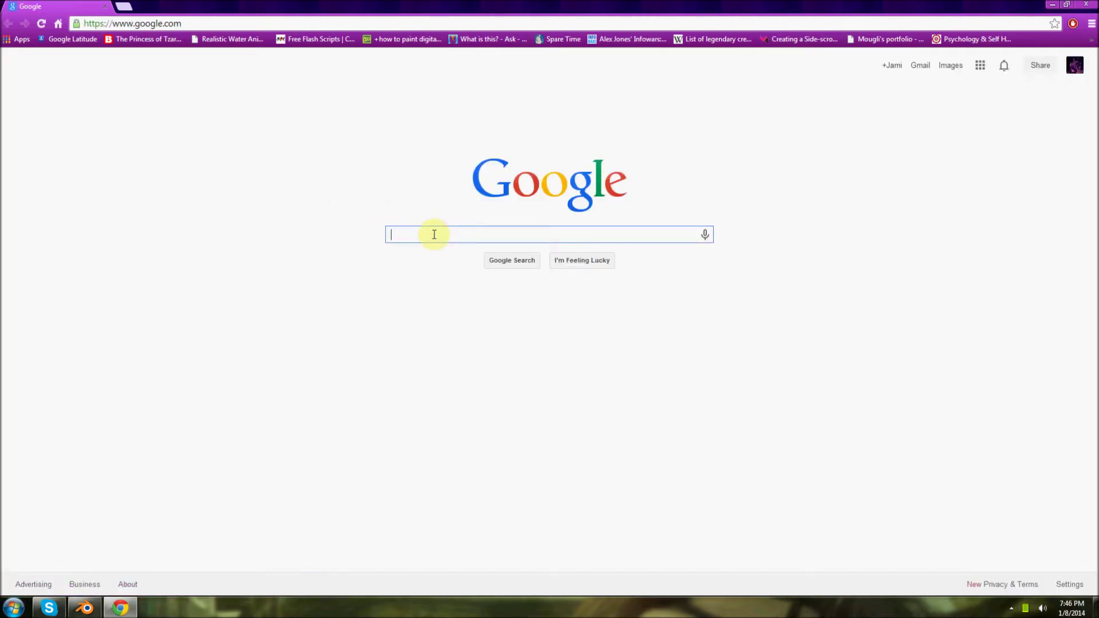
pyautogui.write('sculptris')
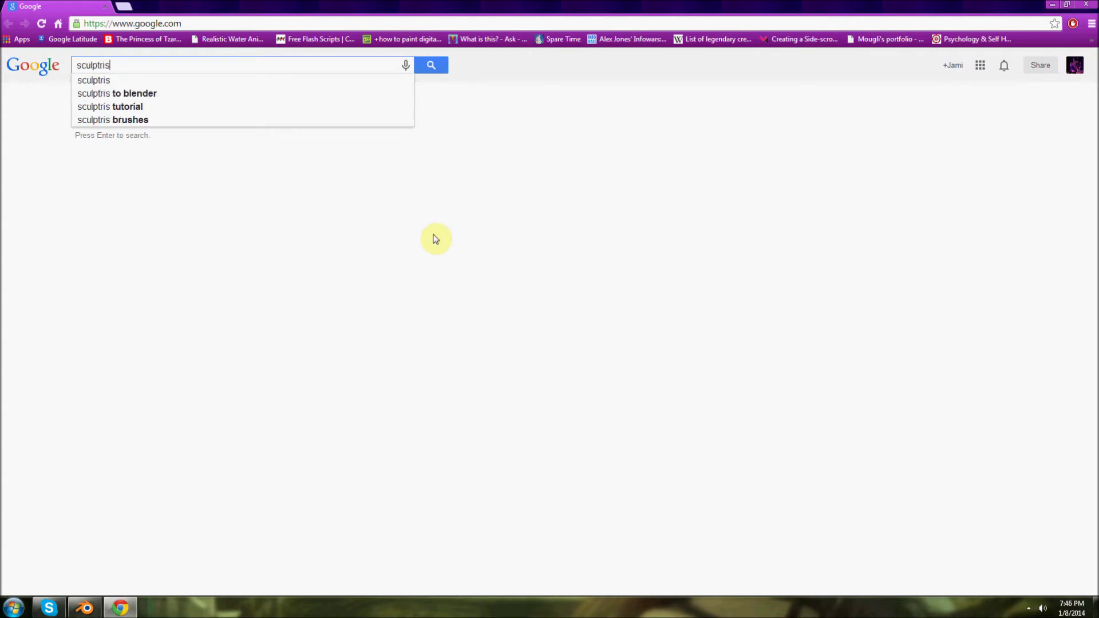
pyautogui.press('Return')
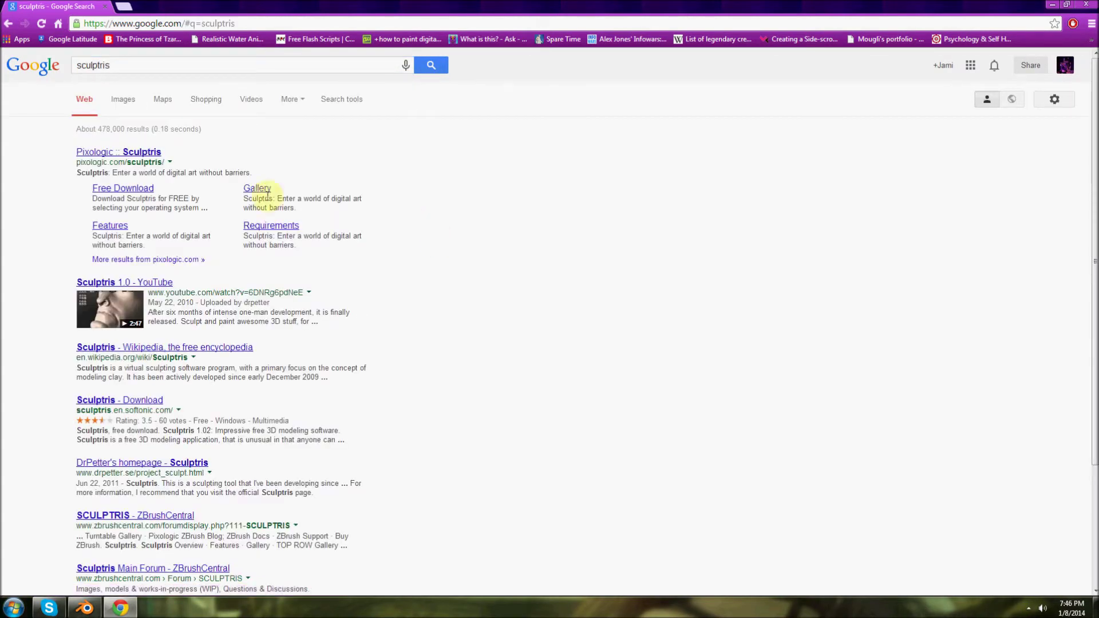
pyautogui.click(138, 151)
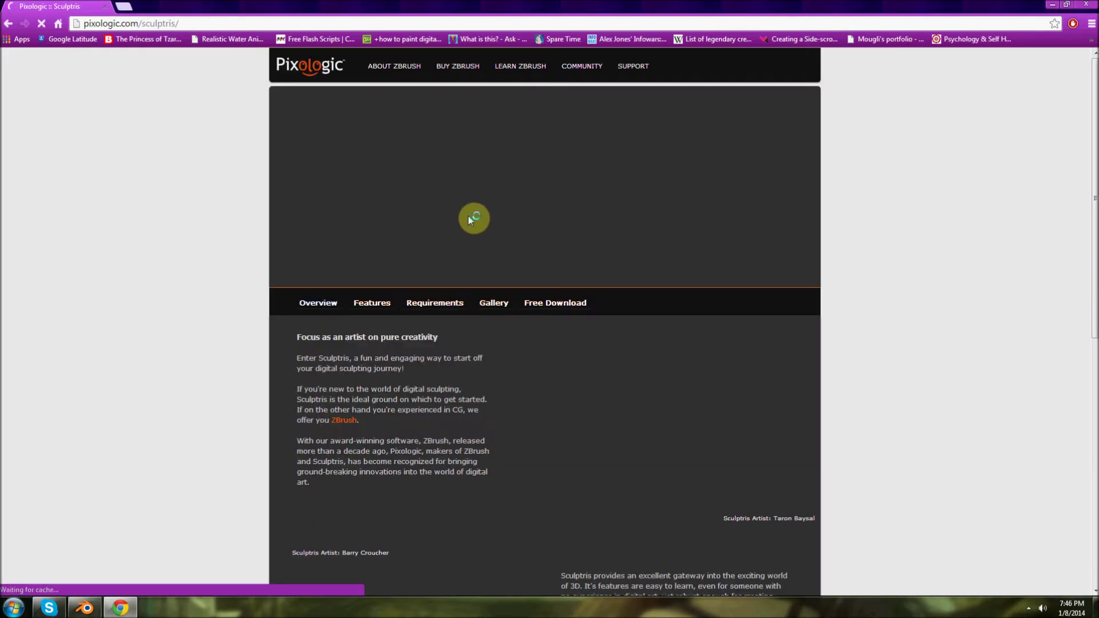
pyautogui.scroll(-1, 833, 383)
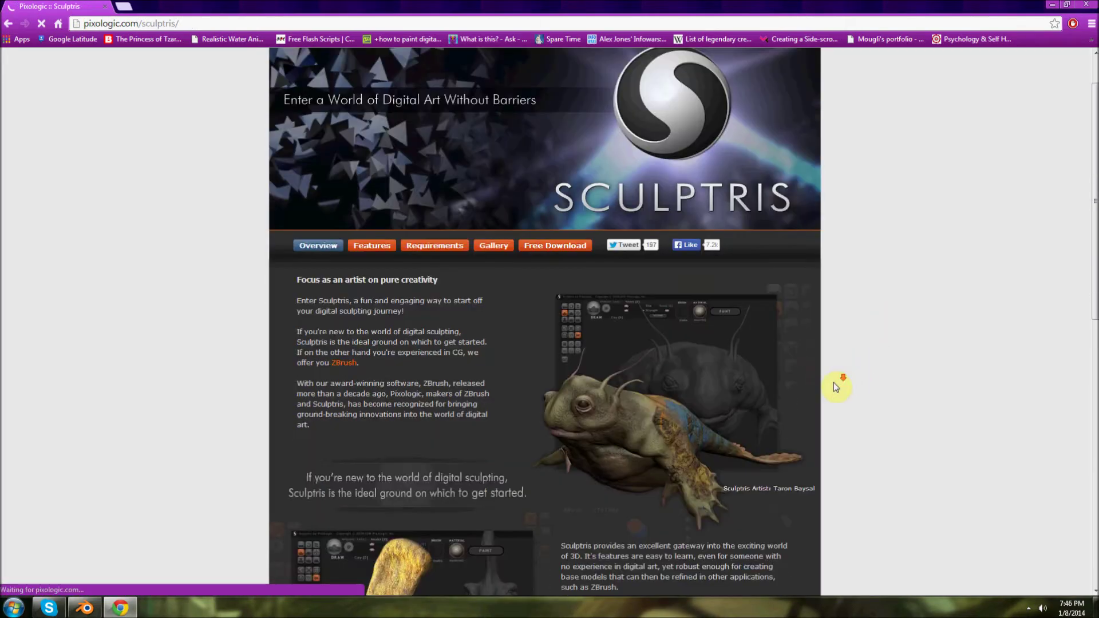
pyautogui.scroll(-10, 834, 382)
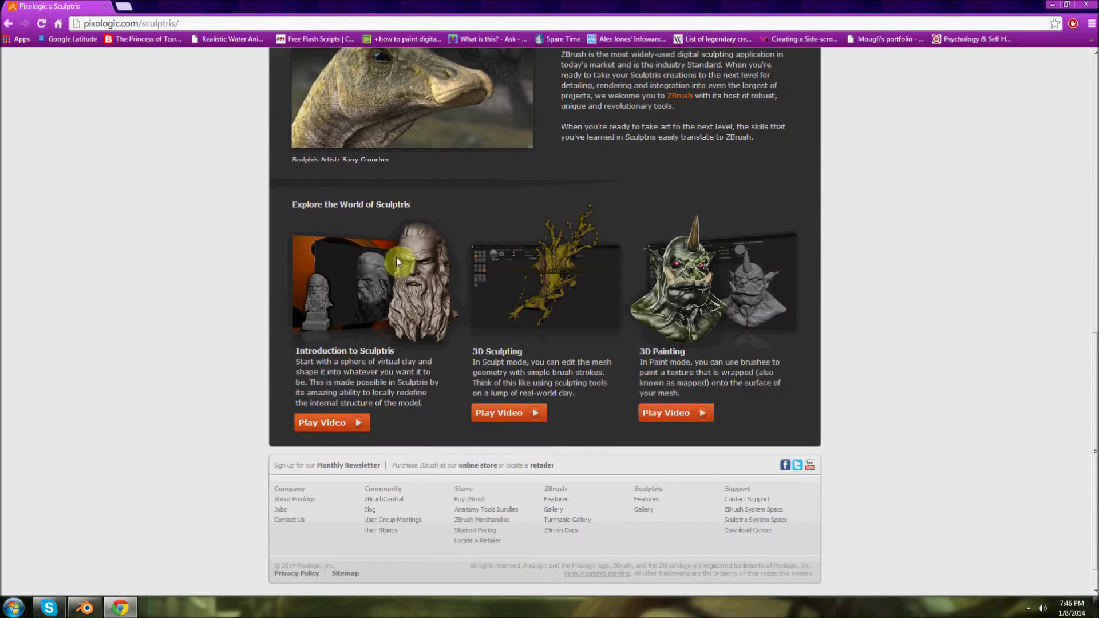
pyautogui.scroll(11, 643, 220)
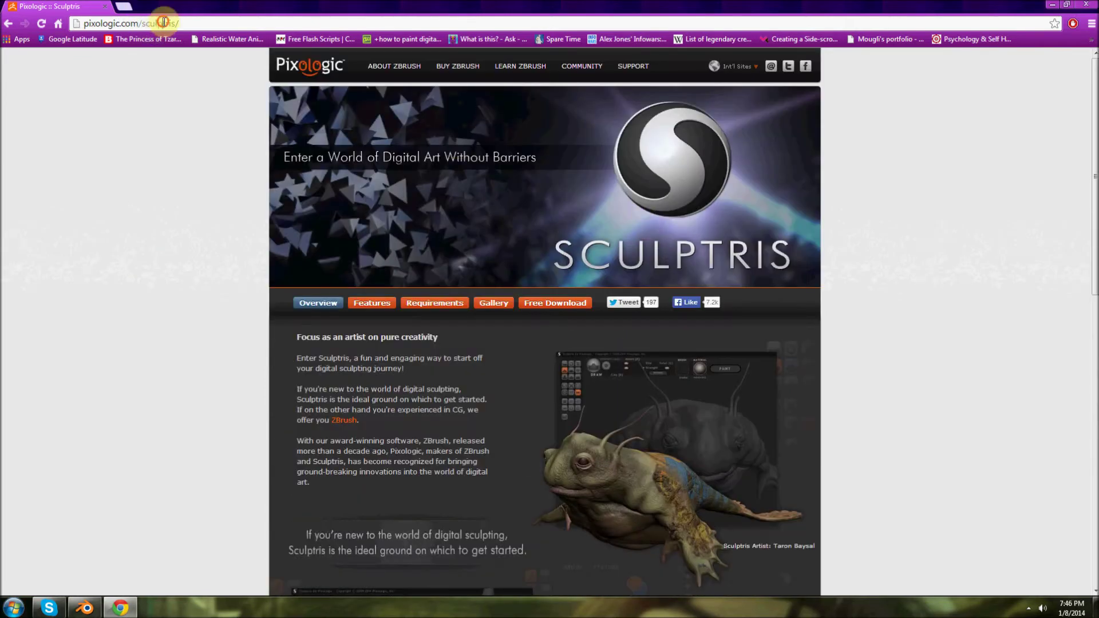
# - Search opensim-creations.com for "texture studio", view the TEXTURE STUDIO post and close the browser
pyautogui.click(163, 23)
pyautogui.write('opensim-creations.com')
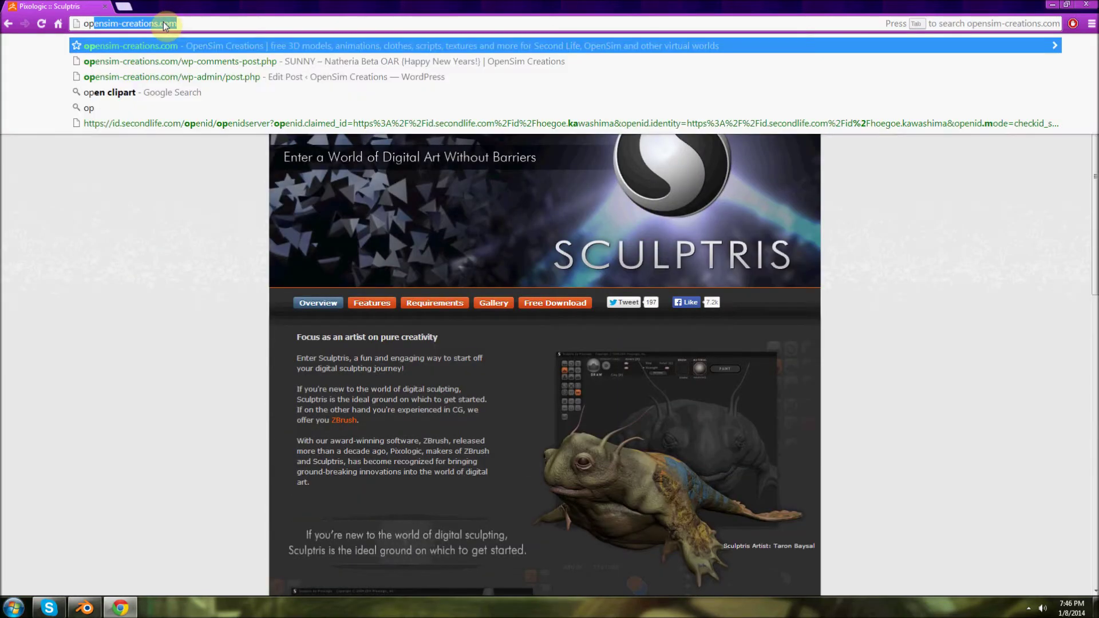
pyautogui.press('Return')
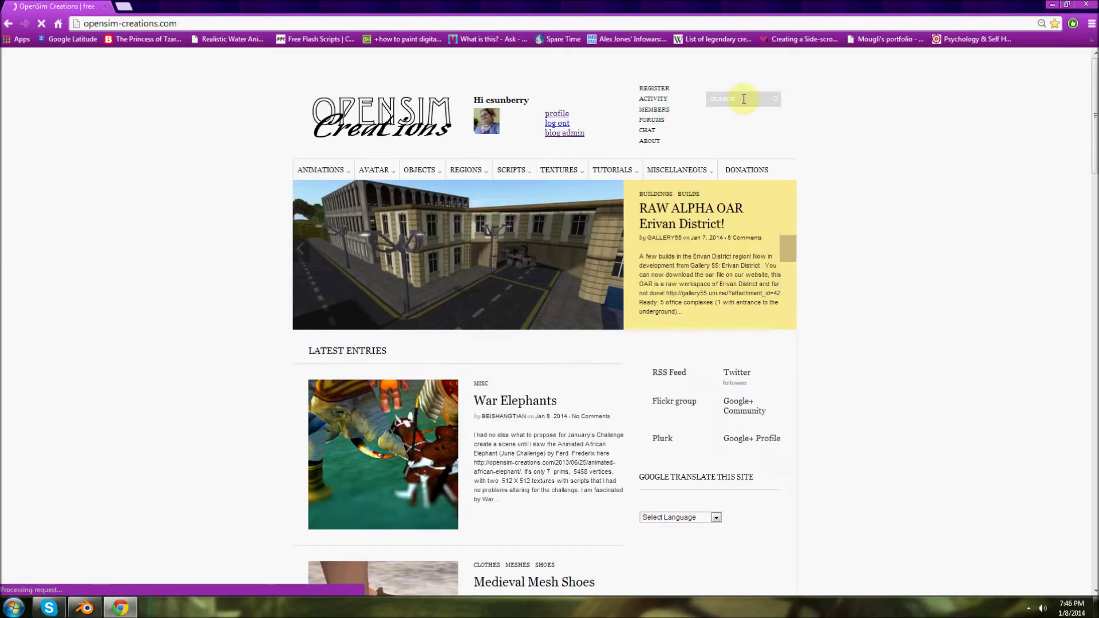
pyautogui.click(743, 99)
pyautogui.write('text')
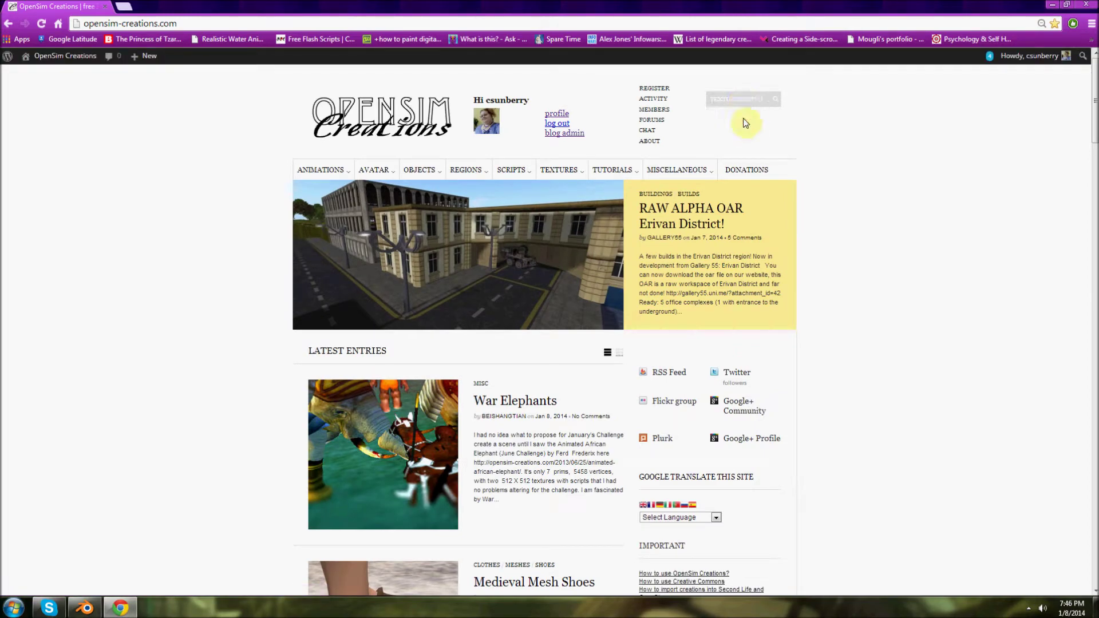
pyautogui.click(746, 123)
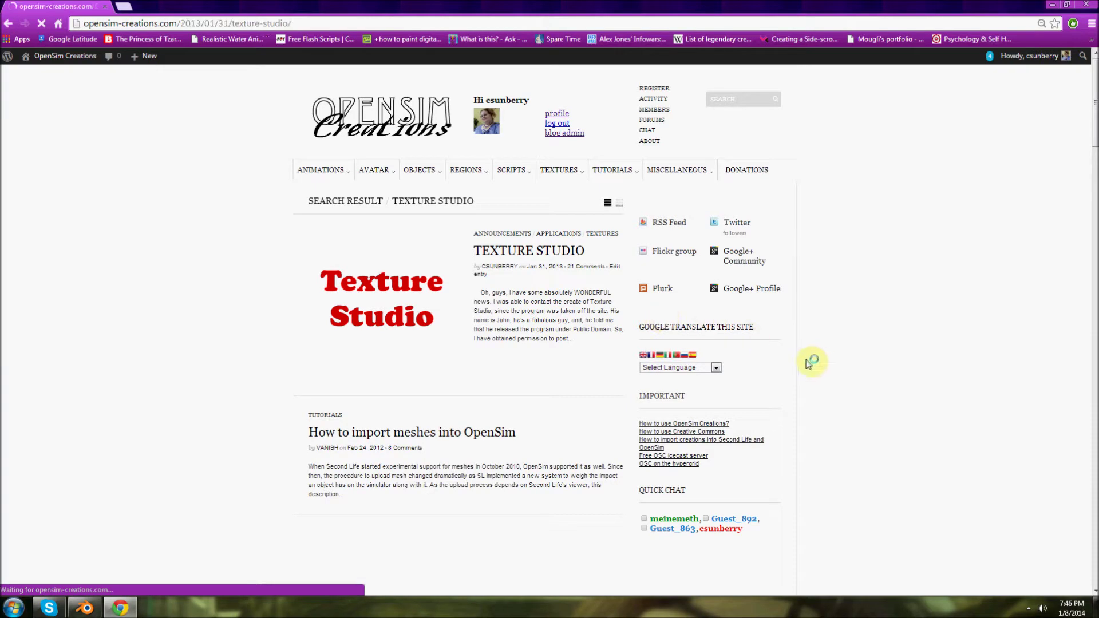
pyautogui.scroll(-4, 550, 355)
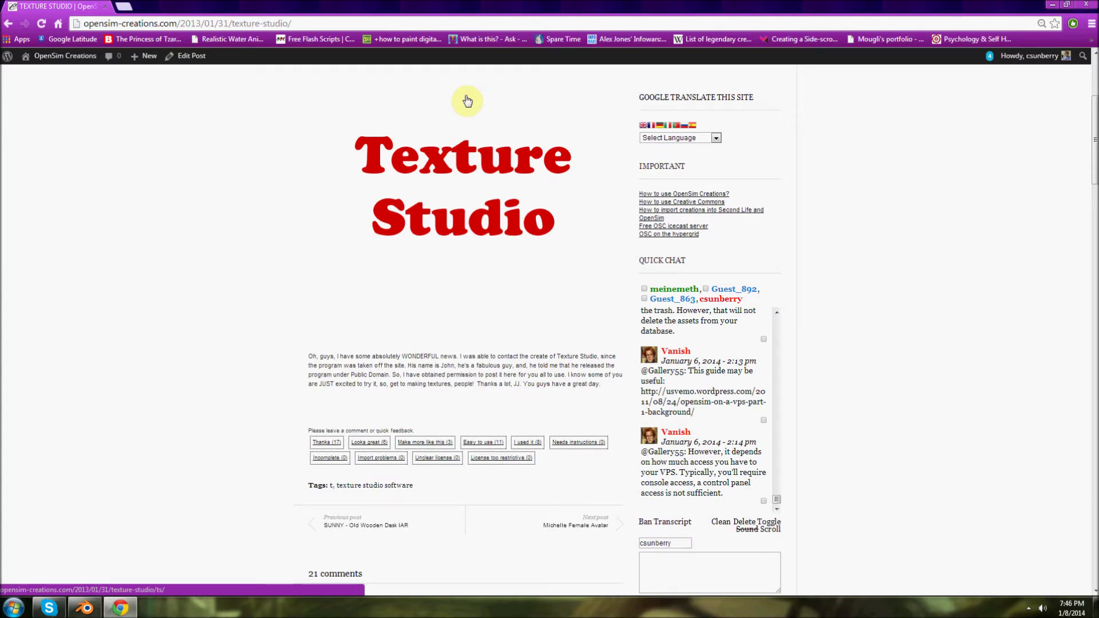
pyautogui.click(1086, 6)
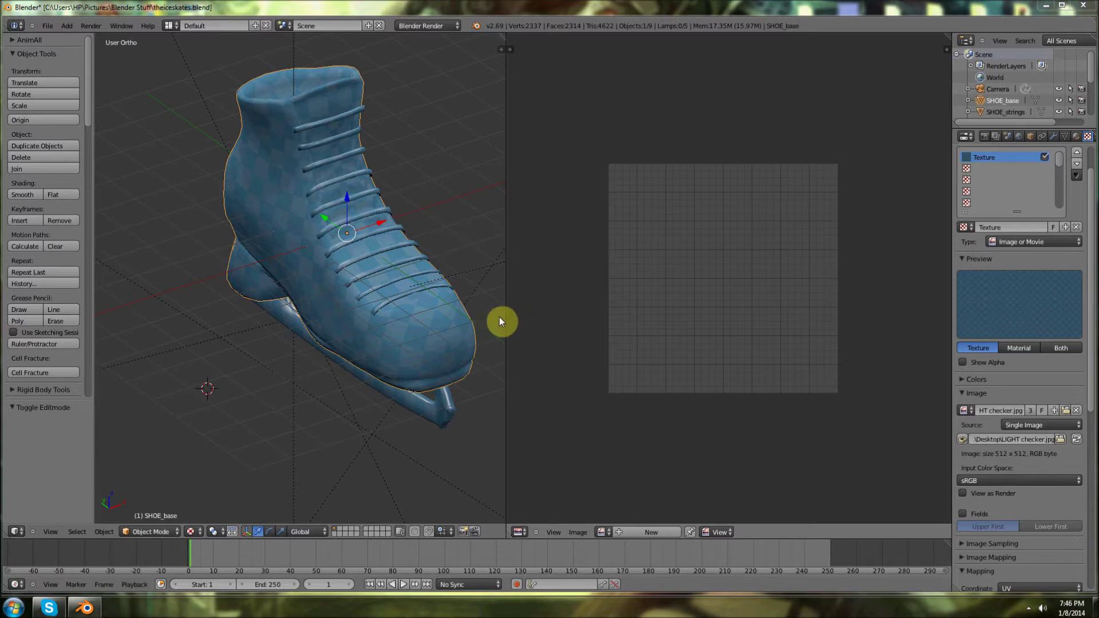
# - Widen the 3D view and switch the SHOE_base object to Edit Mode
pyautogui.moveTo(507, 319); pyautogui.dragTo(543, 316)
pyautogui.moveTo(462, 297); pyautogui.dragTo(399, 324)
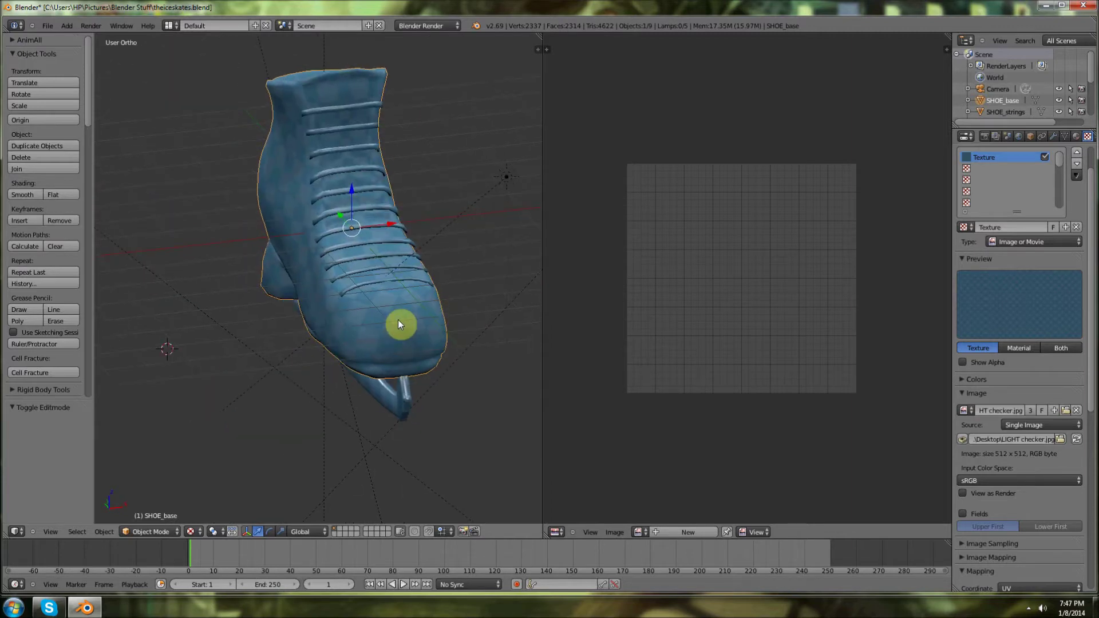
pyautogui.moveTo(399, 324); pyautogui.dragTo(316, 396)
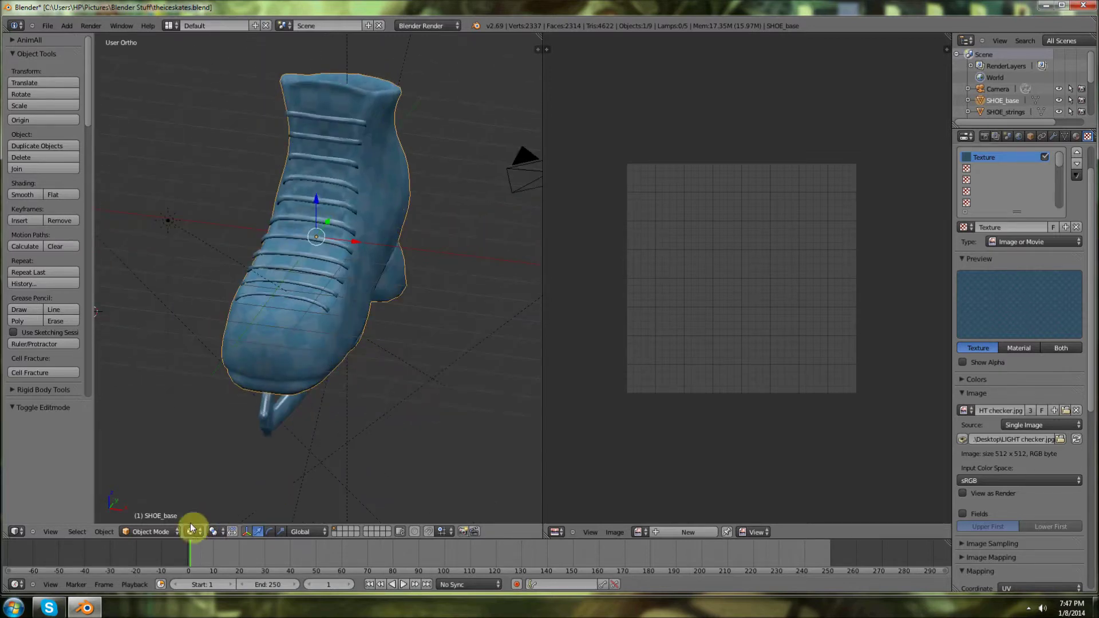
pyautogui.click(172, 530)
pyautogui.click(160, 508)
pyautogui.moveTo(286, 373); pyautogui.dragTo(282, 282)
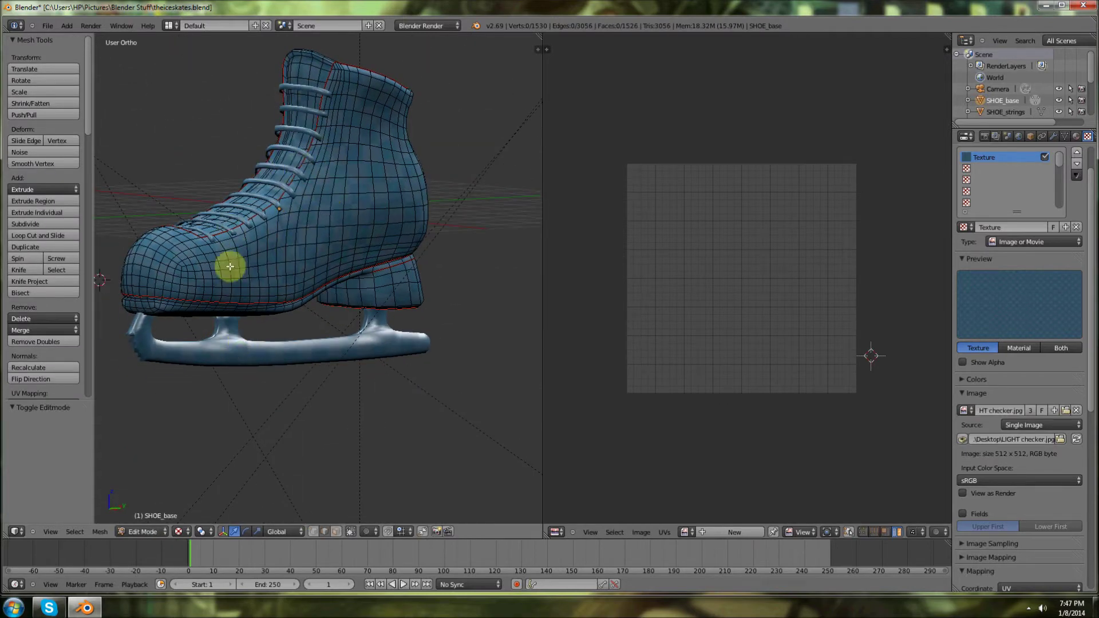
pyautogui.moveTo(304, 336); pyautogui.dragTo(509, 268)
pyautogui.scroll(4, 369, 361)
pyautogui.scroll(-2, 326, 345)
pyautogui.moveTo(380, 292); pyautogui.dragTo(493, 309)
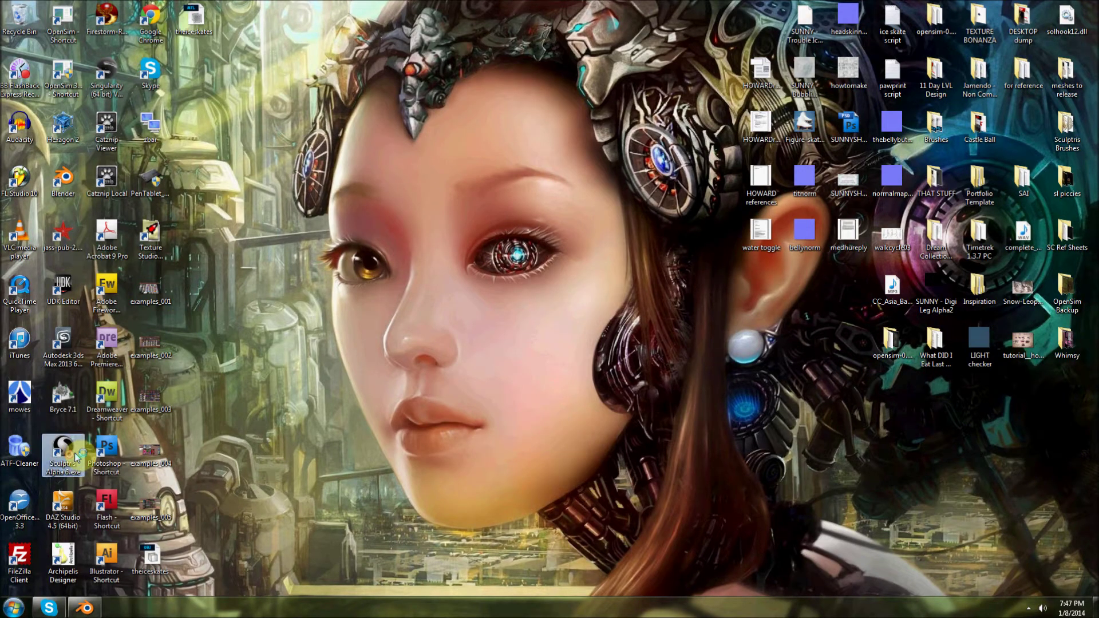
# - Launch Sculptris from the desktop and return to Blender to examine the skate's heel mesh
pyautogui.doubleClick(75, 458)
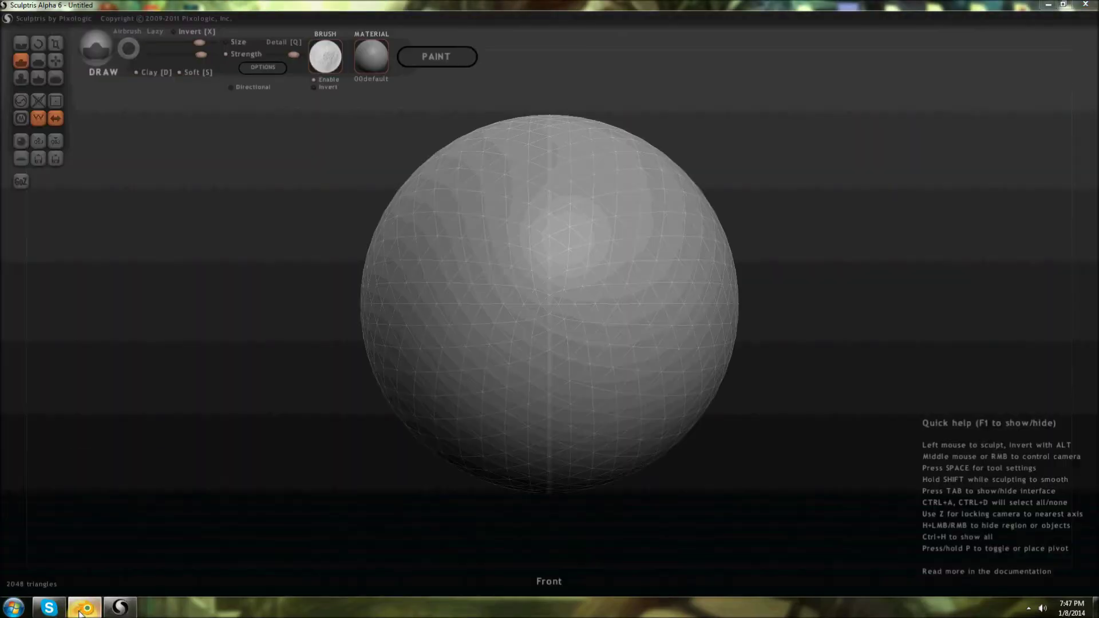
pyautogui.click(79, 613)
pyautogui.moveTo(351, 315); pyautogui.dragTo(292, 297)
pyautogui.scroll(4, 283, 295)
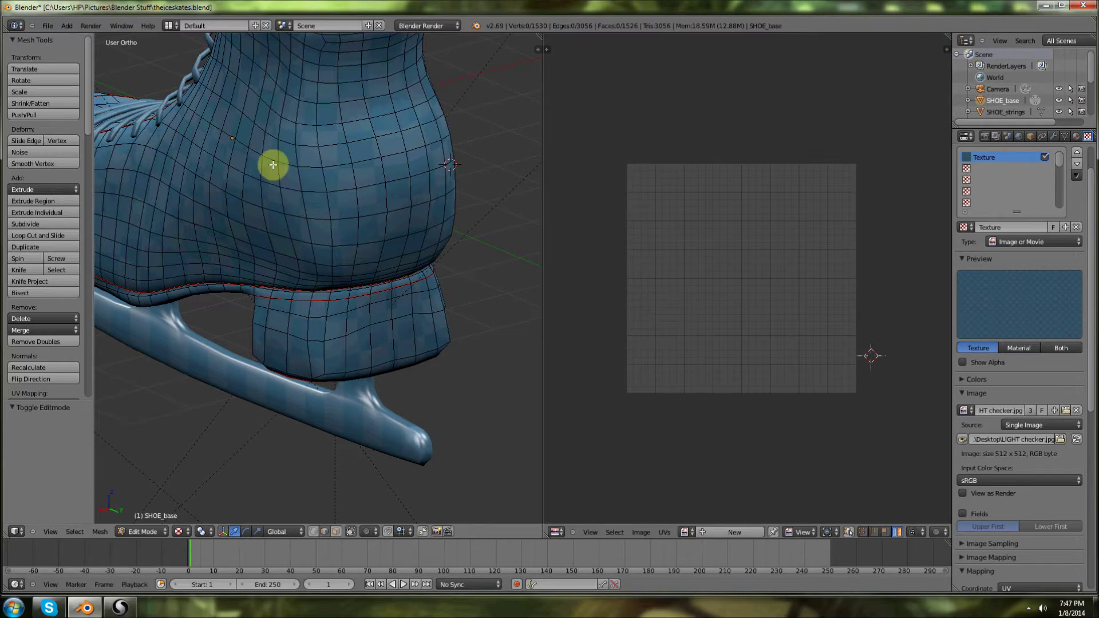
pyautogui.moveTo(338, 221)
pyautogui.mouseDown()
pyautogui.moveTo(444, 208)
pyautogui.moveTo(359, 218)
pyautogui.mouseUp()
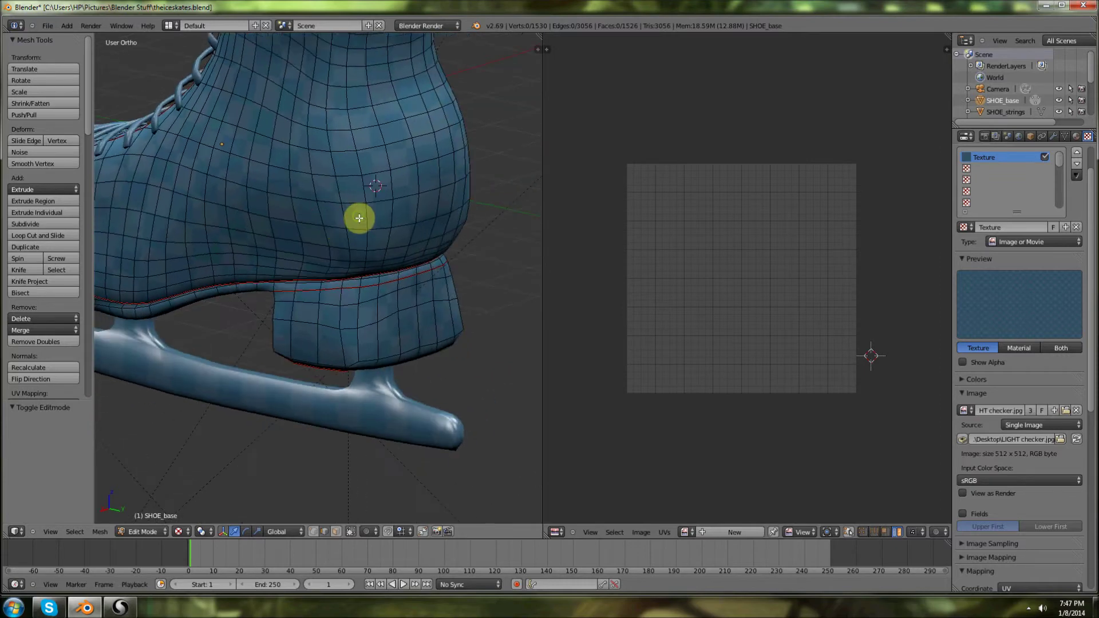
pyautogui.scroll(3, 359, 218)
pyautogui.scroll(-6, 359, 217)
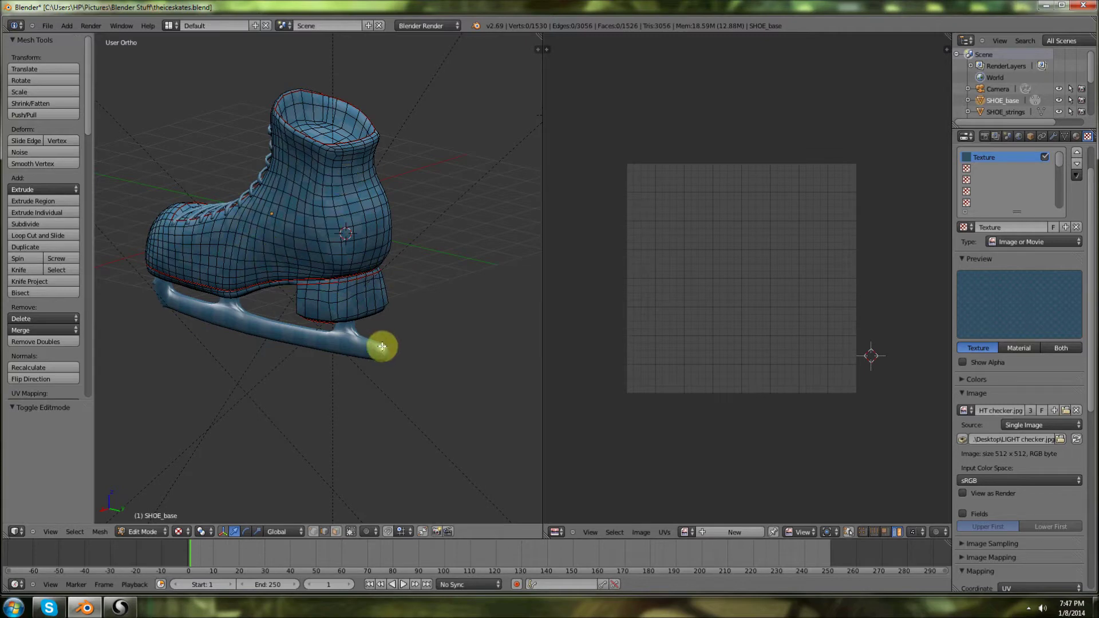
# - Switch to Sculptris, try to import theiceskates.obj from the desktop as a new scene, and close Sculptris
pyautogui.click(120, 608)
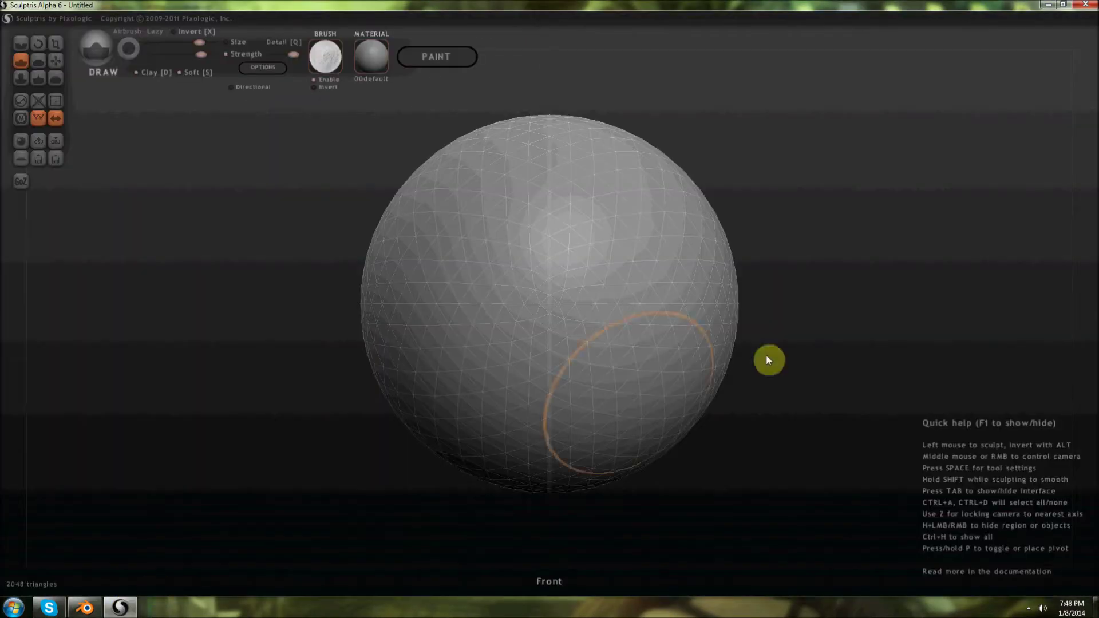
pyautogui.click(47, 139)
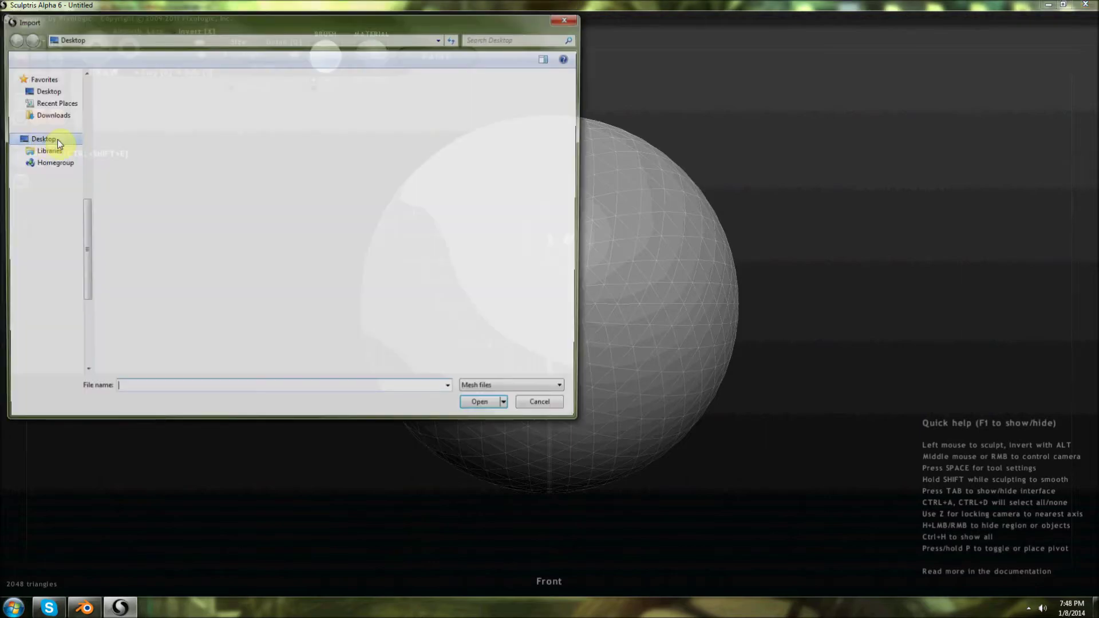
pyautogui.doubleClick(163, 78)
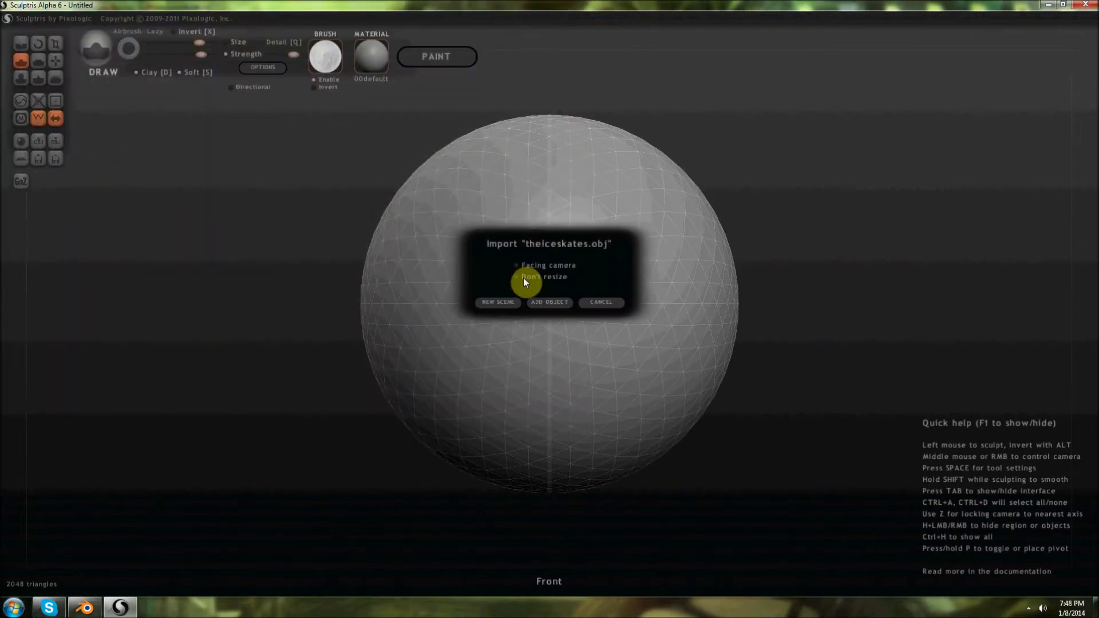
pyautogui.click(507, 304)
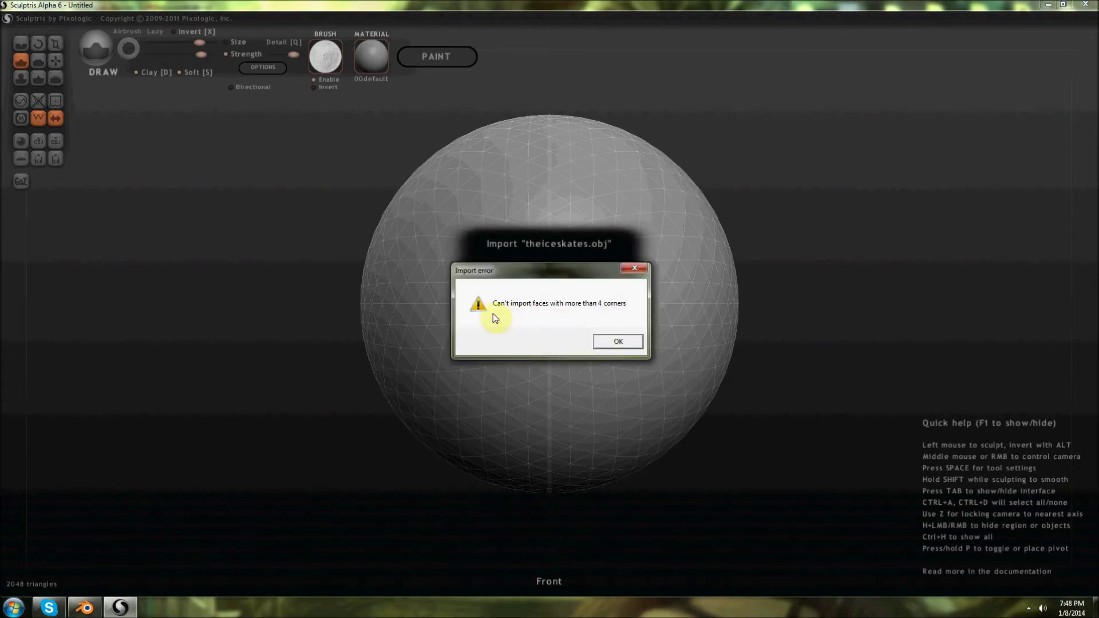
pyautogui.click(618, 341)
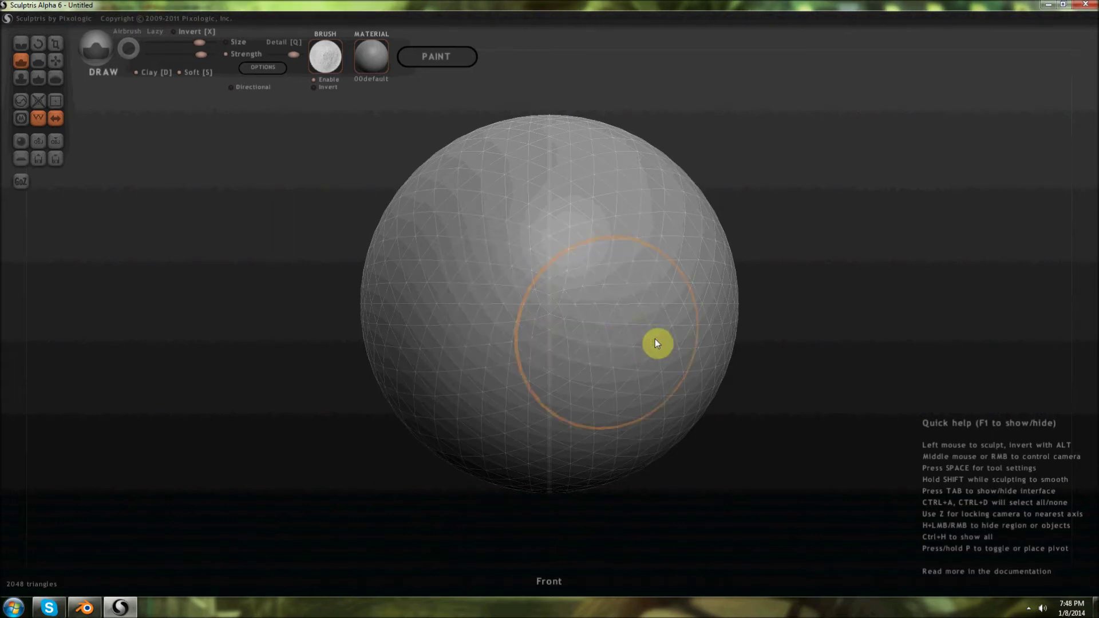
pyautogui.click(1085, 5)
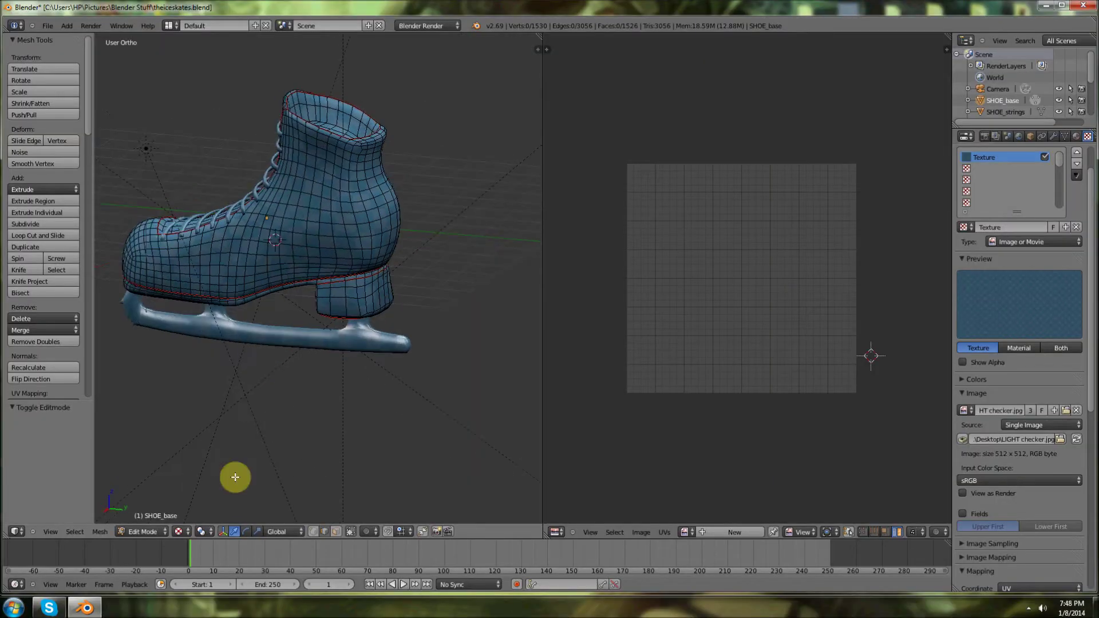
# - Select the non-manifold geometry of SHOE_base in Blender and delete the selected stray edges on the heel
pyautogui.click(76, 532)
pyautogui.click(73, 532)
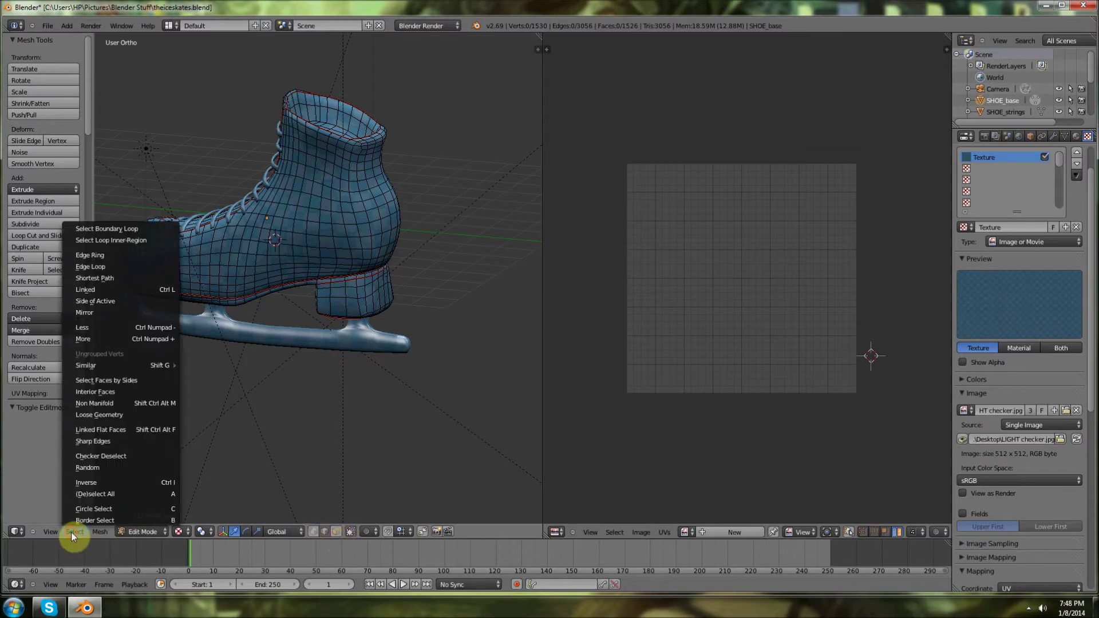
pyautogui.click(93, 408)
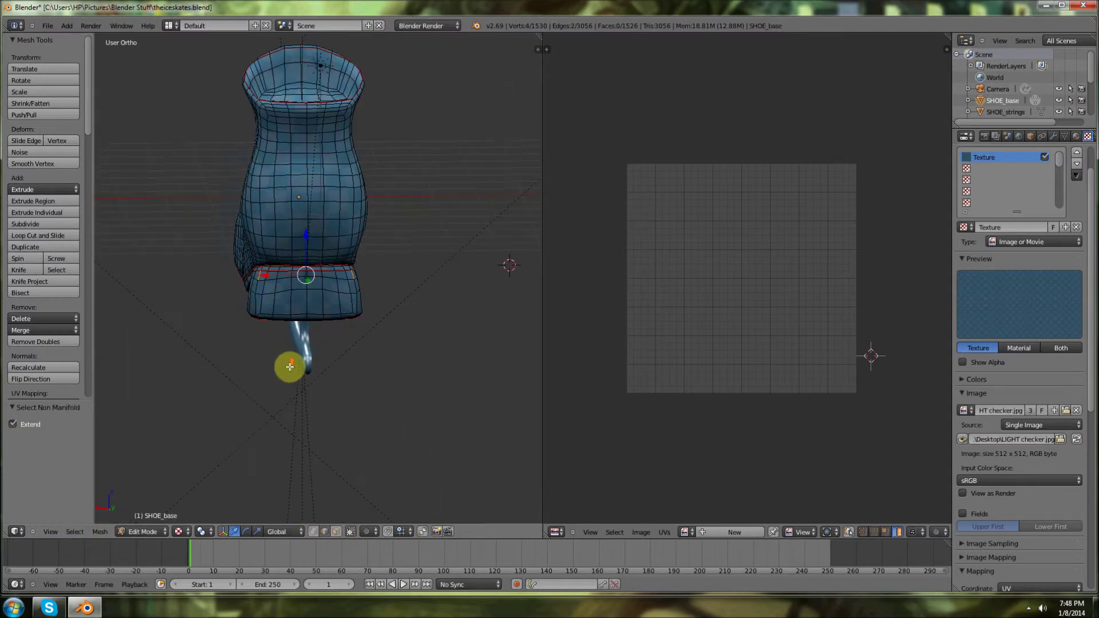
pyautogui.scroll(5, 287, 366)
pyautogui.moveTo(290, 367); pyautogui.dragTo(346, 353)
pyautogui.press('x')
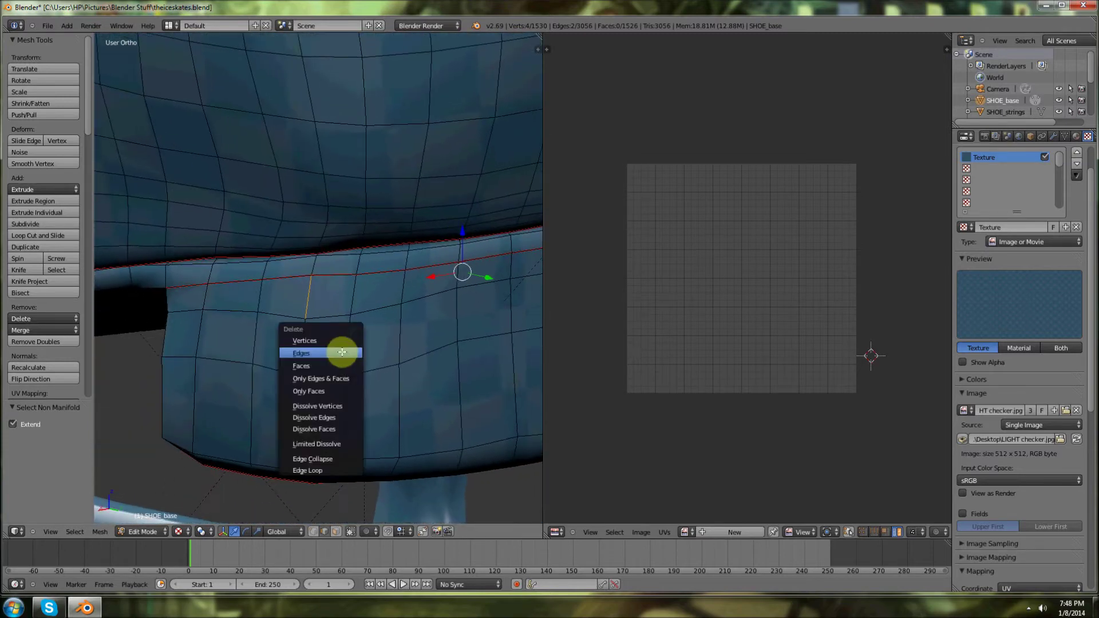
pyautogui.click(330, 356)
# - In face select mode, delete the six-cornered face along the upper edge of the heel
pyautogui.scroll(4, 368, 351)
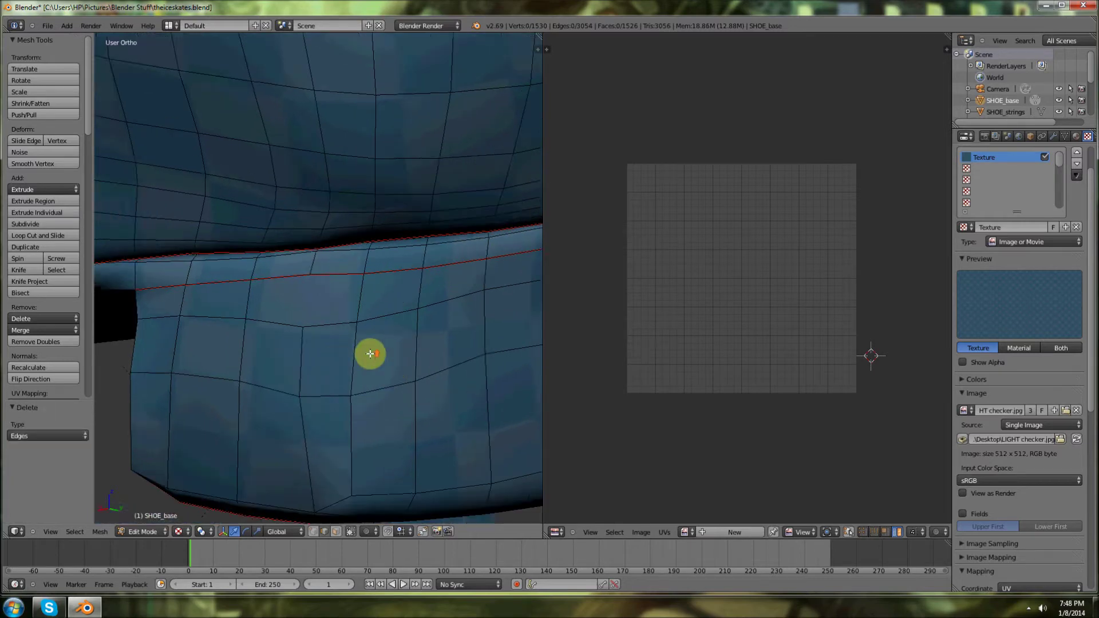
pyautogui.click(337, 530)
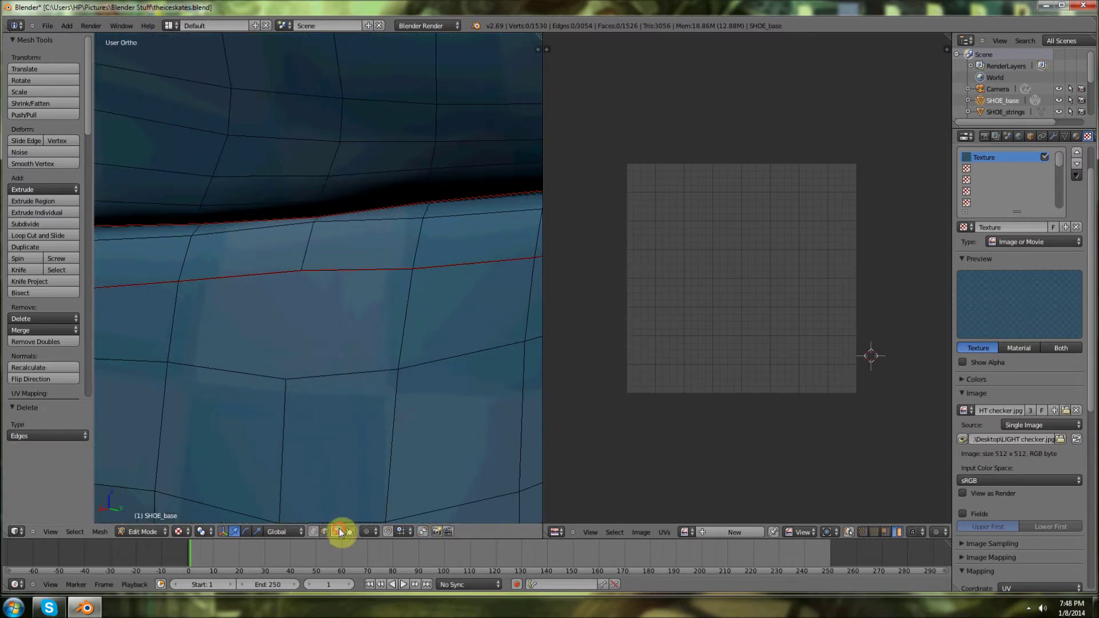
pyautogui.rightClick(339, 352)
pyautogui.press('x')
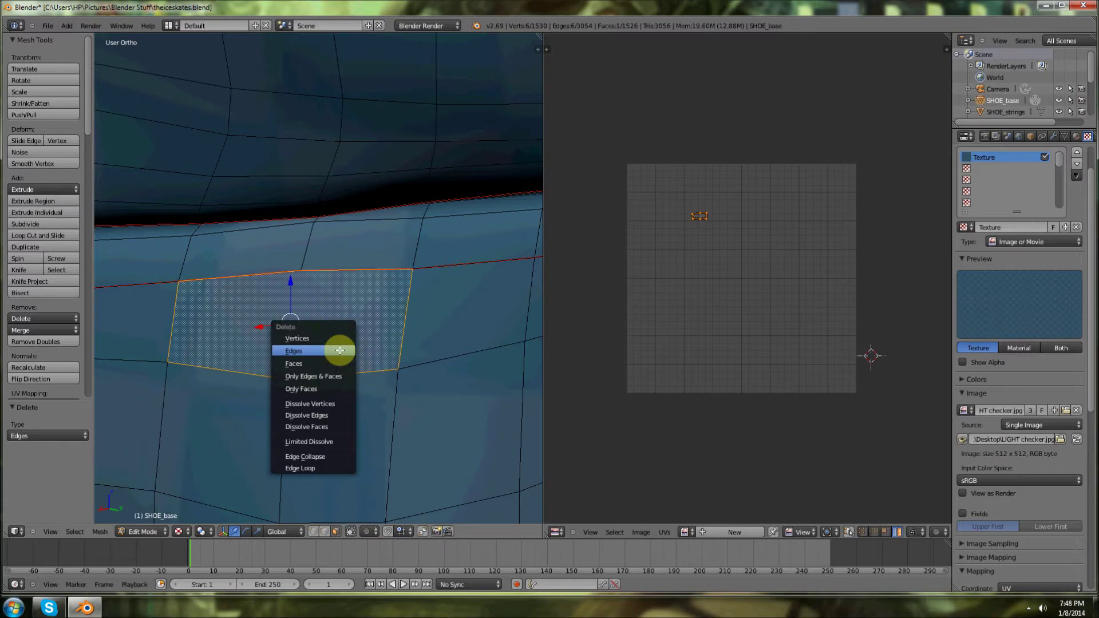
pyautogui.click(336, 359)
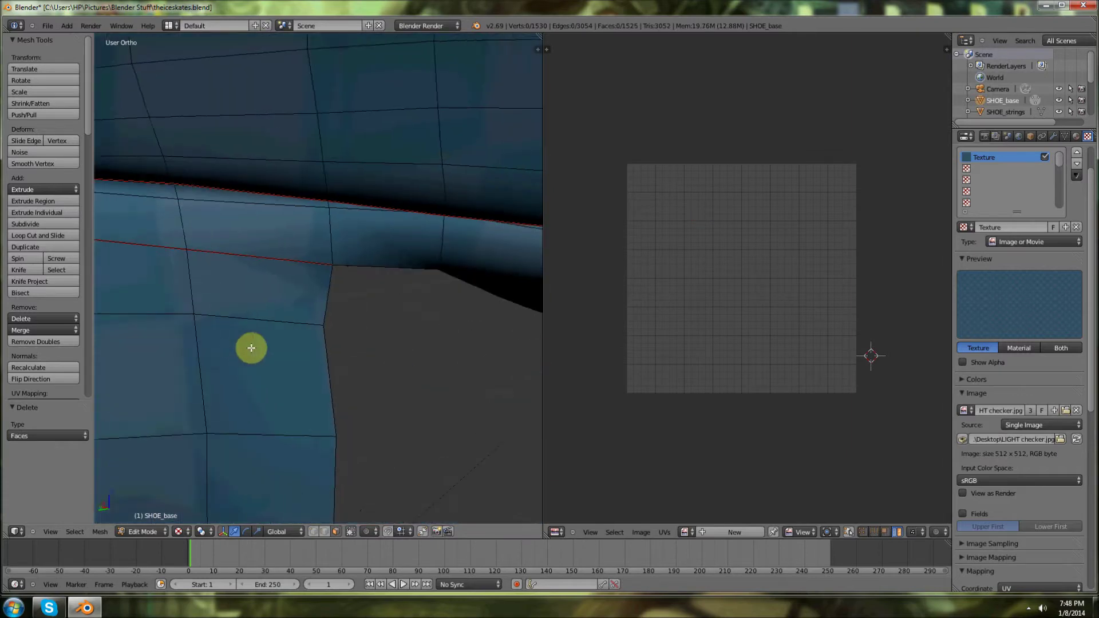
# - Delete the face with extra corners just below the red seam on the side of the heel
pyautogui.rightClick(241, 329)
pyautogui.press('x')
pyautogui.click(241, 329)
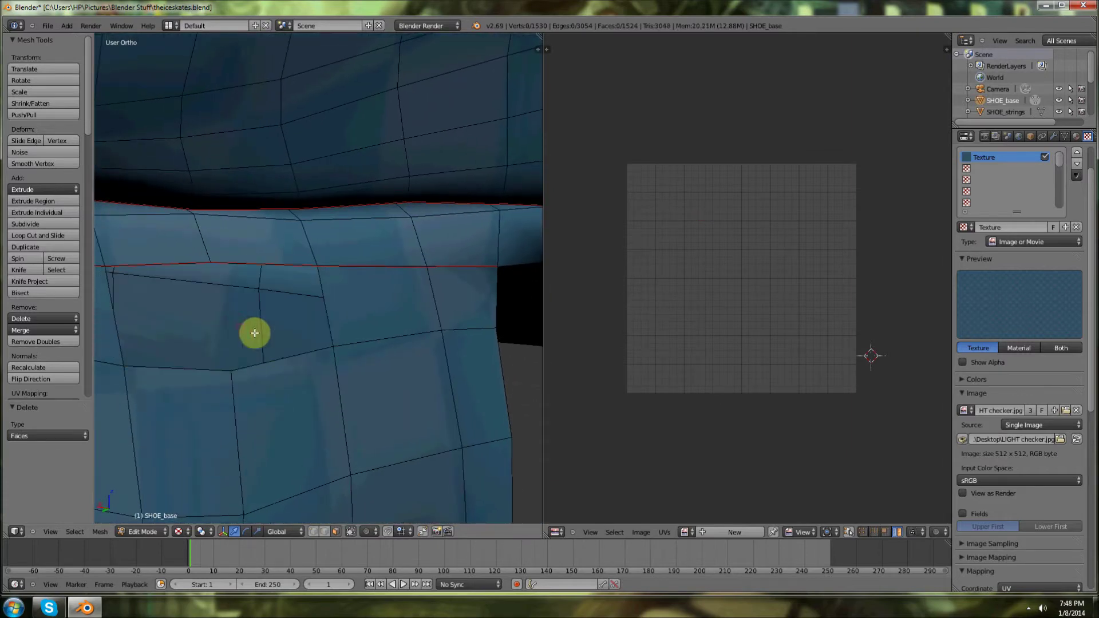
# - In vertex select mode, create a four-cornered face from the four vertices bordering the gap below the heel seam
pyautogui.click(314, 531)
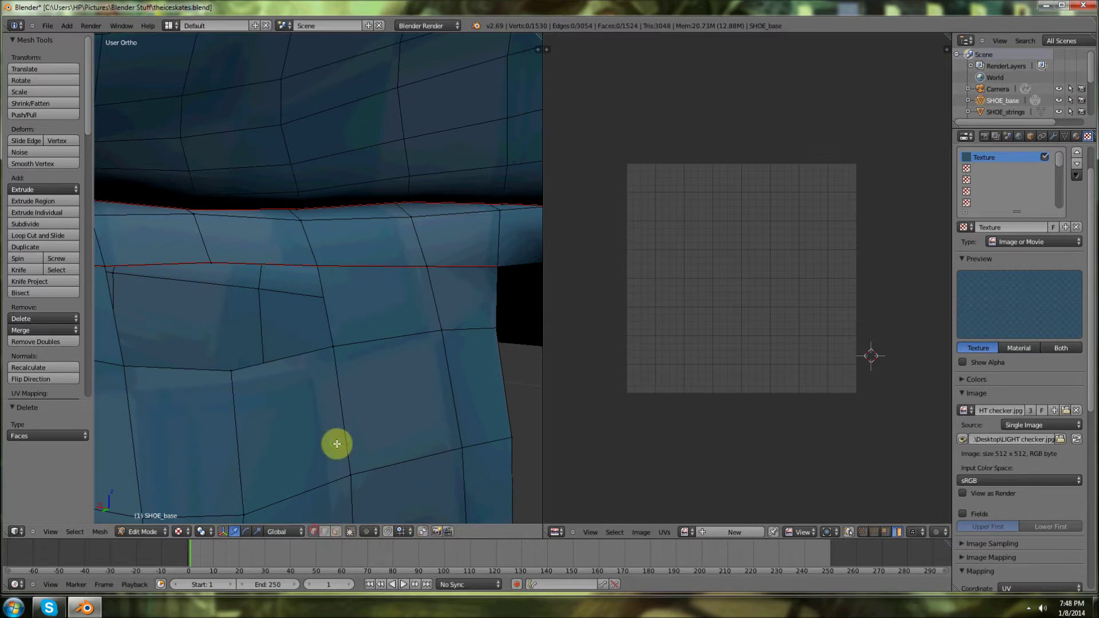
pyautogui.rightClick(220, 260)
pyautogui.keyDown('shift'); pyautogui.rightClick(131, 267); pyautogui.keyUp('shift')
pyautogui.keyDown('shift'); pyautogui.rightClick(149, 366); pyautogui.keyUp('shift')
pyautogui.keyDown('shift'); pyautogui.rightClick(258, 372); pyautogui.keyUp('shift')
pyautogui.press('f')
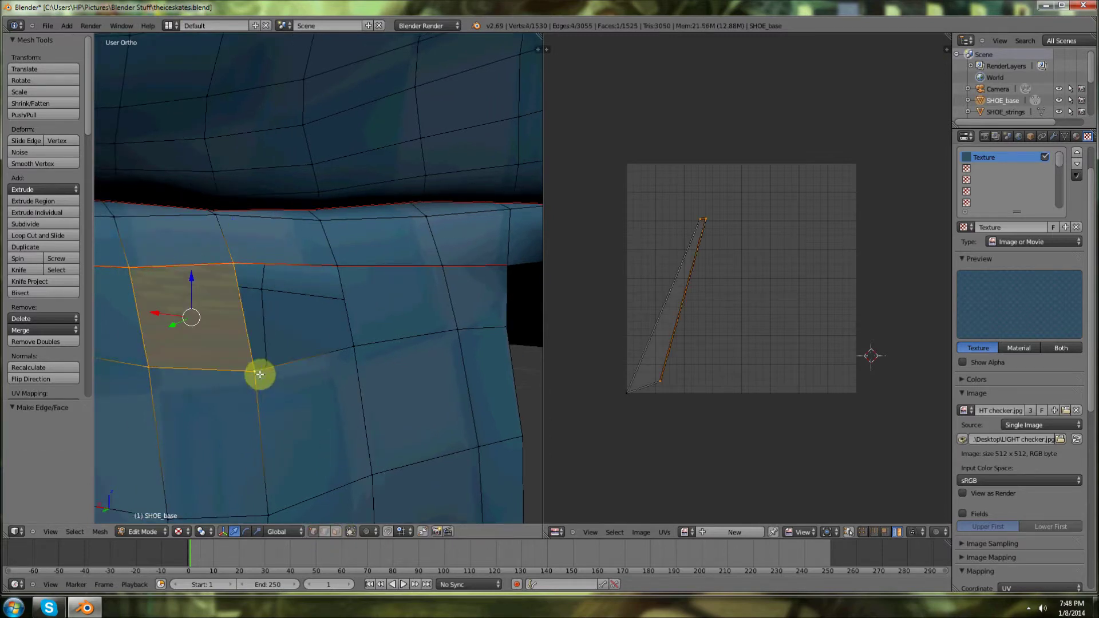
# - Fill the neighbouring gap along the heel seam with another face between its corner vertices
pyautogui.press('a')
pyautogui.press('a')
pyautogui.press('a')
pyautogui.rightClick(231, 262)
pyautogui.keyDown('shift'); pyautogui.rightClick(344, 277); pyautogui.keyUp('shift')
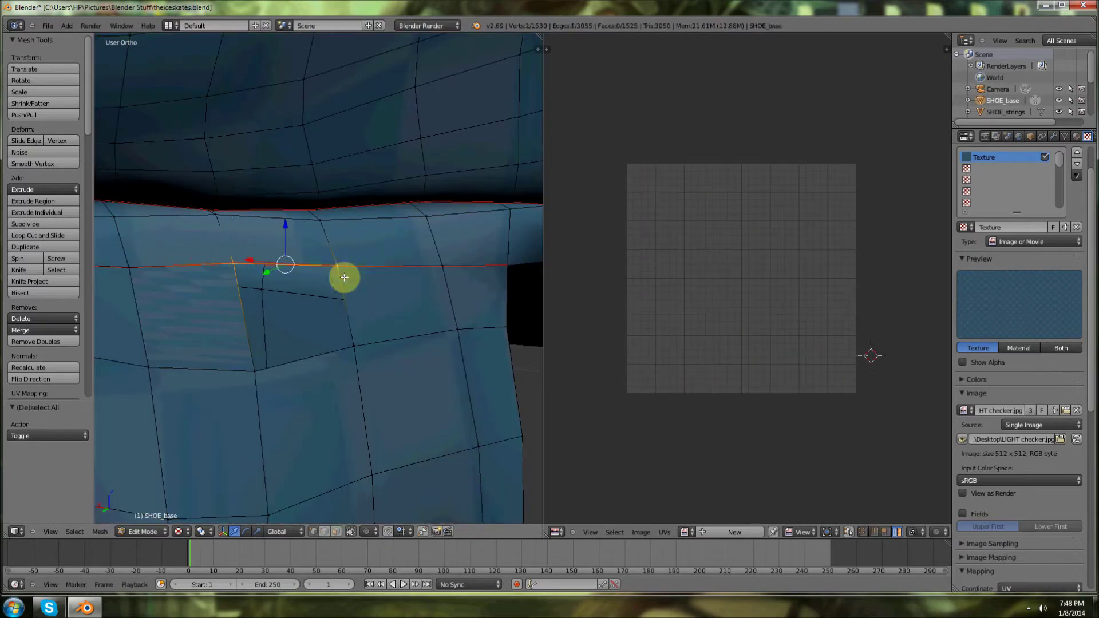
pyautogui.keyDown('shift'); pyautogui.rightClick(354, 342); pyautogui.keyUp('shift')
pyautogui.press('f')
pyautogui.press('a')
# - Rotate to the next opening under the heel seam and fill its first half with a four-vertex face
pyautogui.moveTo(262, 371); pyautogui.dragTo(168, 304)
pyautogui.rightClick(139, 289)
pyautogui.keyDown('shift'); pyautogui.rightClick(115, 364); pyautogui.keyUp('shift')
pyautogui.keyDown('shift'); pyautogui.rightClick(228, 385); pyautogui.keyUp('shift')
pyautogui.keyDown('shift'); pyautogui.rightClick(247, 274); pyautogui.keyUp('shift')
pyautogui.press('f')
# - Close the remaining half of that heel opening with an adjoining four-vertex face and clear the selection
pyautogui.rightClick(247, 273)
pyautogui.keyDown('shift'); pyautogui.rightClick(355, 276); pyautogui.keyUp('shift')
pyautogui.keyDown('shift'); pyautogui.rightClick(339, 376); pyautogui.keyUp('shift')
pyautogui.keyDown('shift'); pyautogui.rightClick(228, 384); pyautogui.keyUp('shift')
pyautogui.press('f')
pyautogui.press('a')
pyautogui.scroll(-5, 250, 380)
pyautogui.scroll(-5, 252, 381)
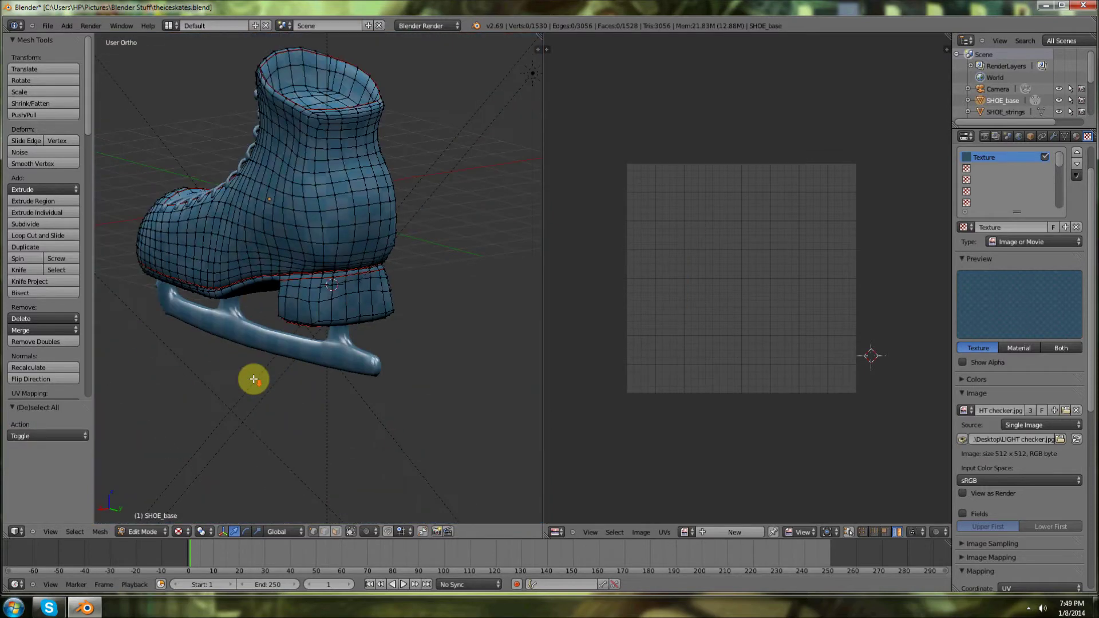
# - Select all of SHOE_base and remove its duplicate vertices with a merge distance of 0.080
pyautogui.scroll(1, 285, 375)
pyautogui.press('a')
pyautogui.press('a')
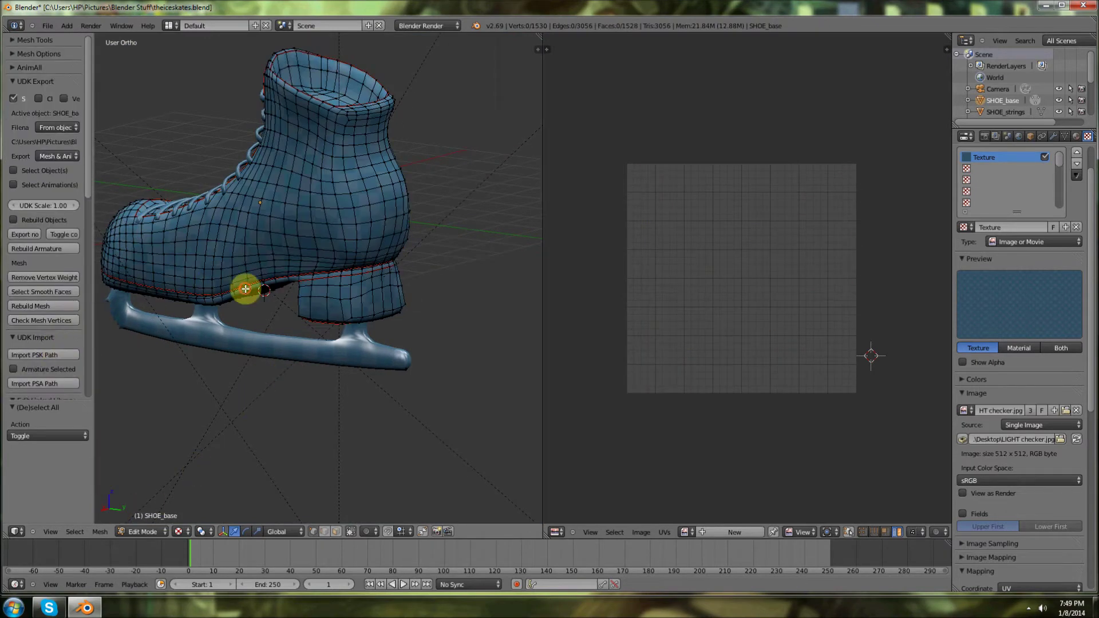
pyautogui.press('a')
pyautogui.scroll(3, 118, 294)
pyautogui.scroll(-4, 118, 294)
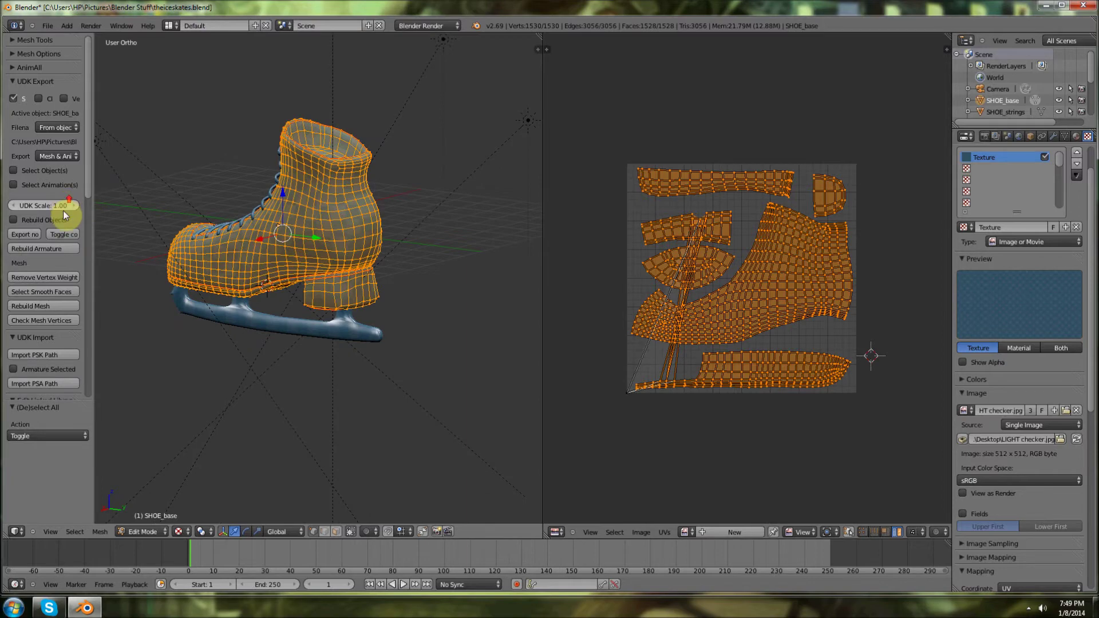
pyautogui.click(11, 40)
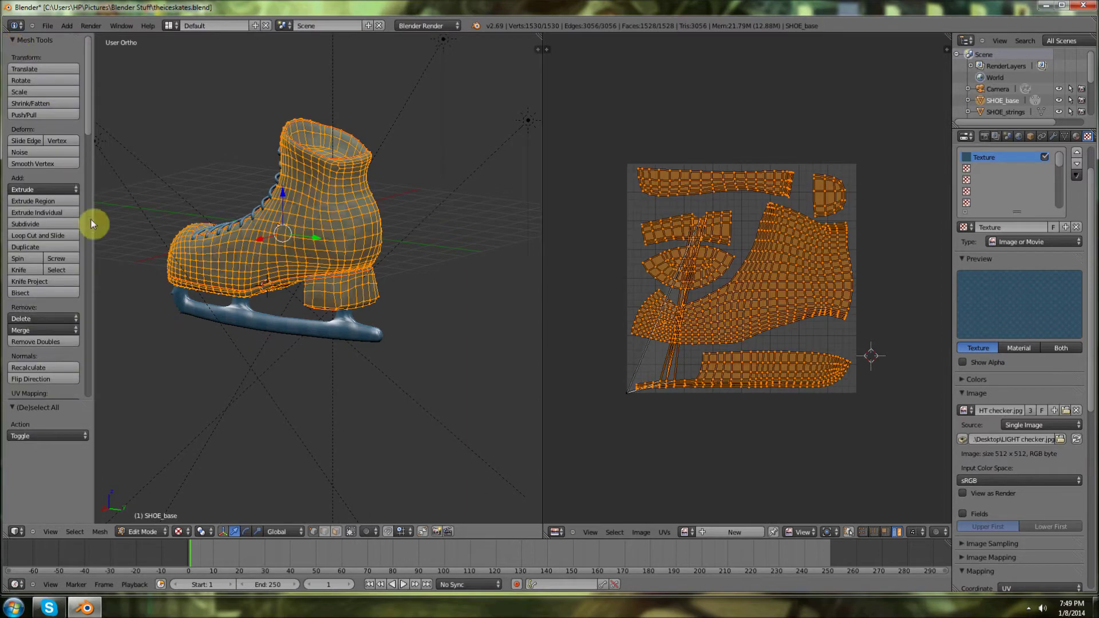
pyautogui.scroll(-2, 44, 292)
pyautogui.click(37, 296)
# - Unwrap the entire selected shoe mesh with the Angle Based method to generate a new UV layout
pyautogui.moveTo(235, 330); pyautogui.dragTo(405, 330)
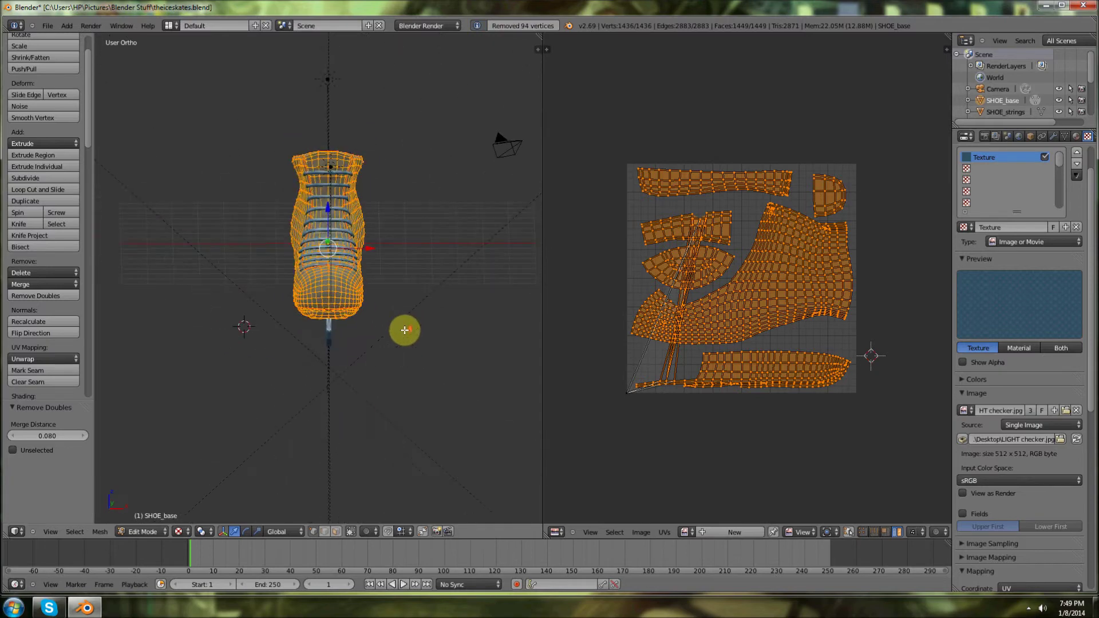
pyautogui.scroll(4, 400, 331)
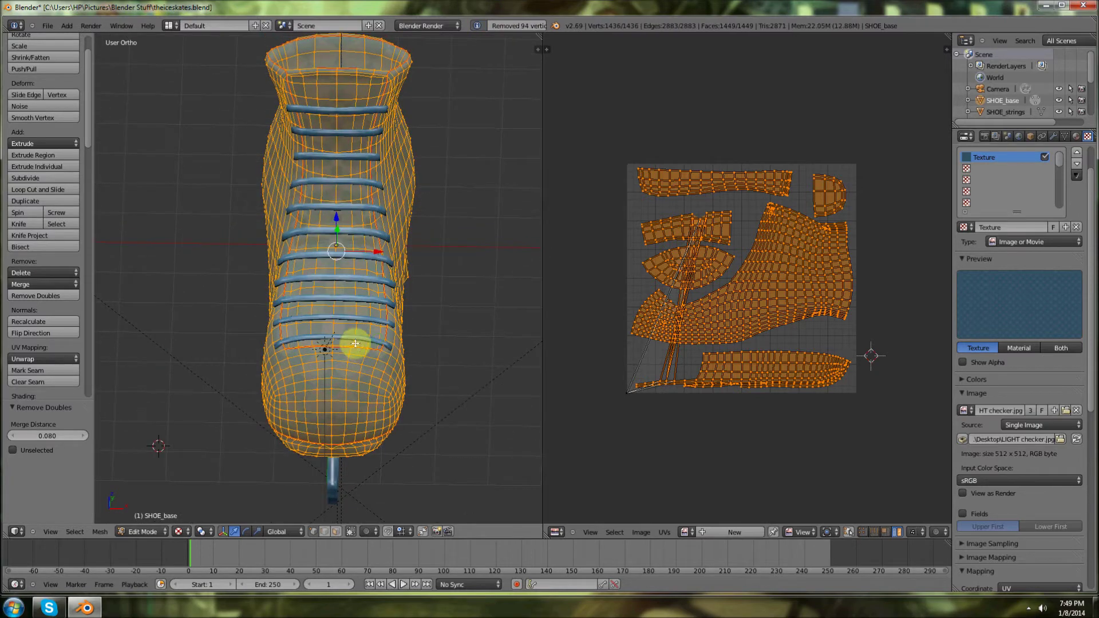
pyautogui.moveTo(357, 344); pyautogui.dragTo(344, 347)
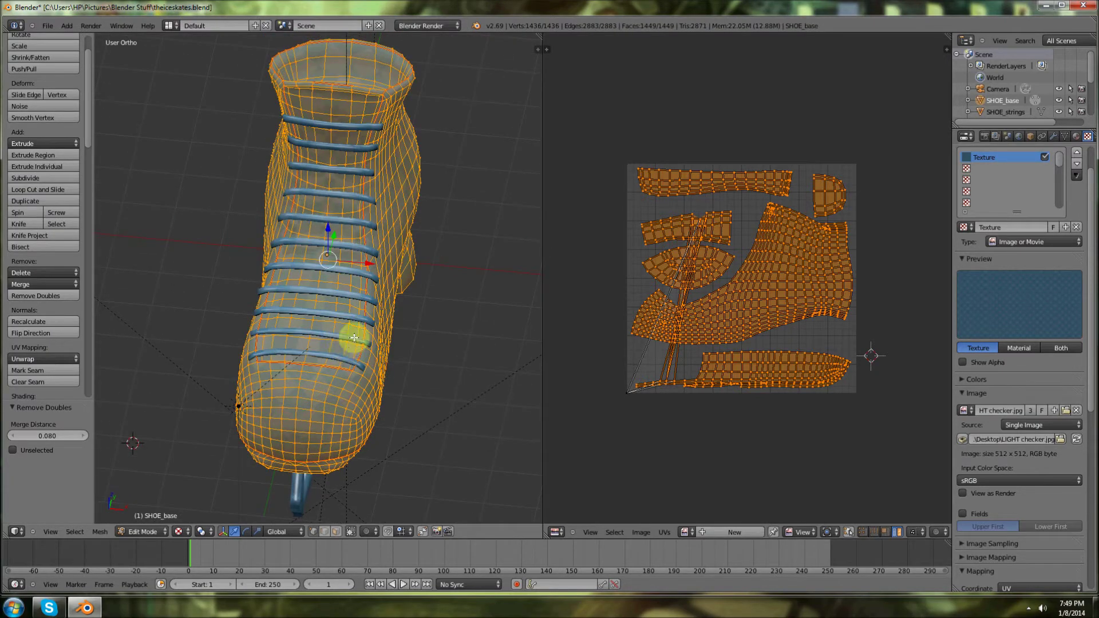
pyautogui.press('u')
pyautogui.click(352, 351)
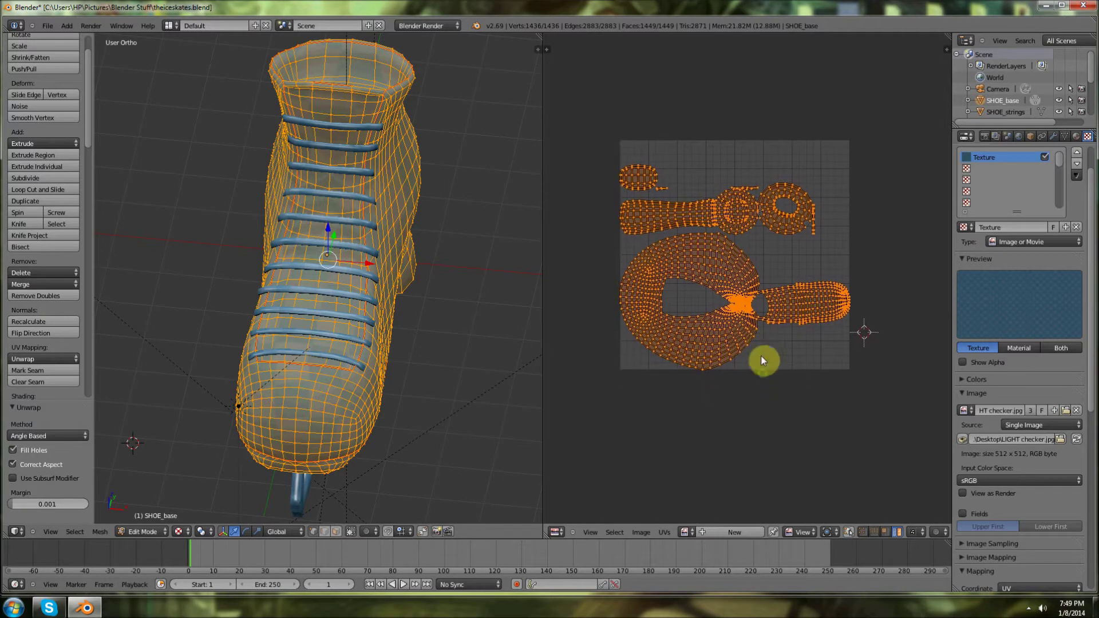
pyautogui.scroll(7, 803, 373)
# - Select the edge line where the boot meets the heel, all the way around the back, and mark it as a seam
pyautogui.moveTo(380, 324); pyautogui.dragTo(245, 262)
pyautogui.press('a')
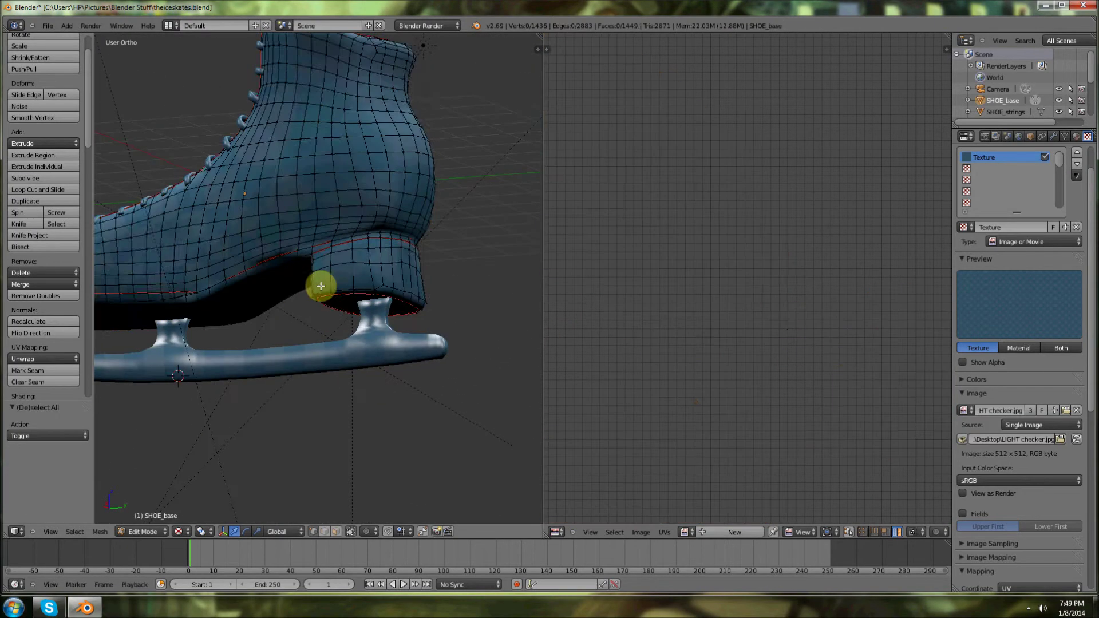
pyautogui.scroll(6, 319, 287)
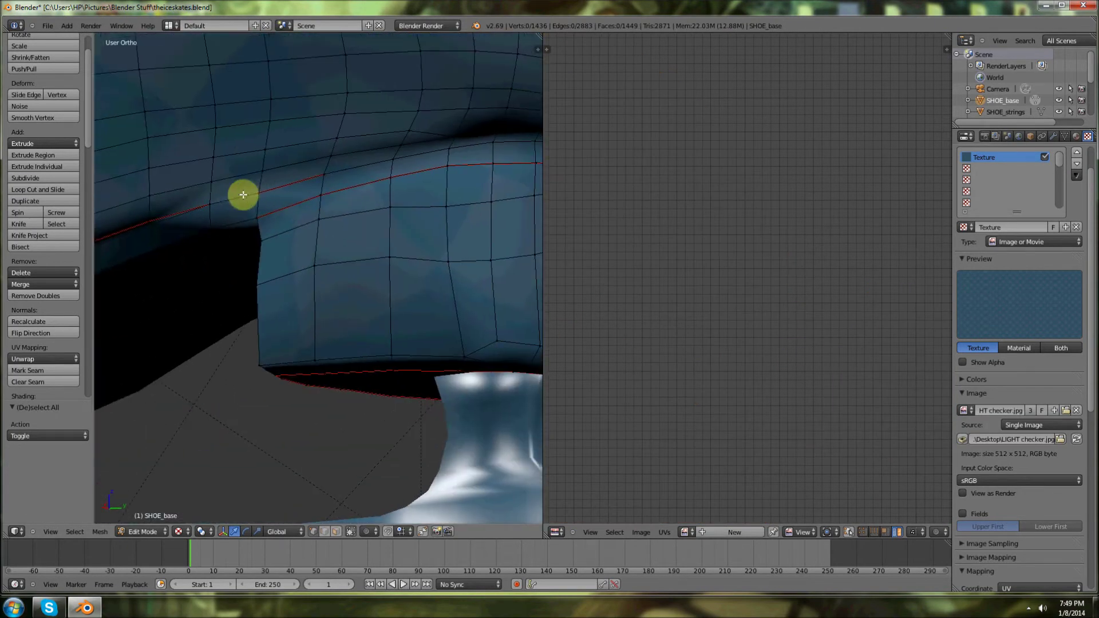
pyautogui.click(324, 532)
pyautogui.rightClick(233, 192)
pyautogui.keyDown('shift'); pyautogui.rightClick(338, 171); pyautogui.keyUp('shift')
pyautogui.keyDown('shift'); pyautogui.rightClick(422, 156); pyautogui.keyUp('shift')
pyautogui.moveTo(422, 155); pyautogui.dragTo(372, 181)
pyautogui.keyDown('shift'); pyautogui.rightClick(426, 165); pyautogui.keyUp('shift')
pyautogui.keyDown('shift'); pyautogui.rightClick(459, 164); pyautogui.keyUp('shift')
pyautogui.moveTo(459, 164); pyautogui.dragTo(418, 196)
pyautogui.keyDown('shift'); pyautogui.rightClick(346, 282); pyautogui.keyUp('shift')
pyautogui.keyDown('shift'); pyautogui.rightClick(395, 277); pyautogui.keyUp('shift')
pyautogui.keyDown('shift'); pyautogui.rightClick(478, 267); pyautogui.keyUp('shift')
pyautogui.moveTo(478, 267); pyautogui.dragTo(154, 277)
pyautogui.keyDown('shift'); pyautogui.rightClick(159, 297); pyautogui.keyUp('shift')
pyautogui.keyDown('shift'); pyautogui.rightClick(206, 297); pyautogui.keyUp('shift')
pyautogui.keyDown('shift'); pyautogui.rightClick(252, 297); pyautogui.keyUp('shift')
pyautogui.keyDown('shift'); pyautogui.rightClick(327, 290); pyautogui.keyUp('shift')
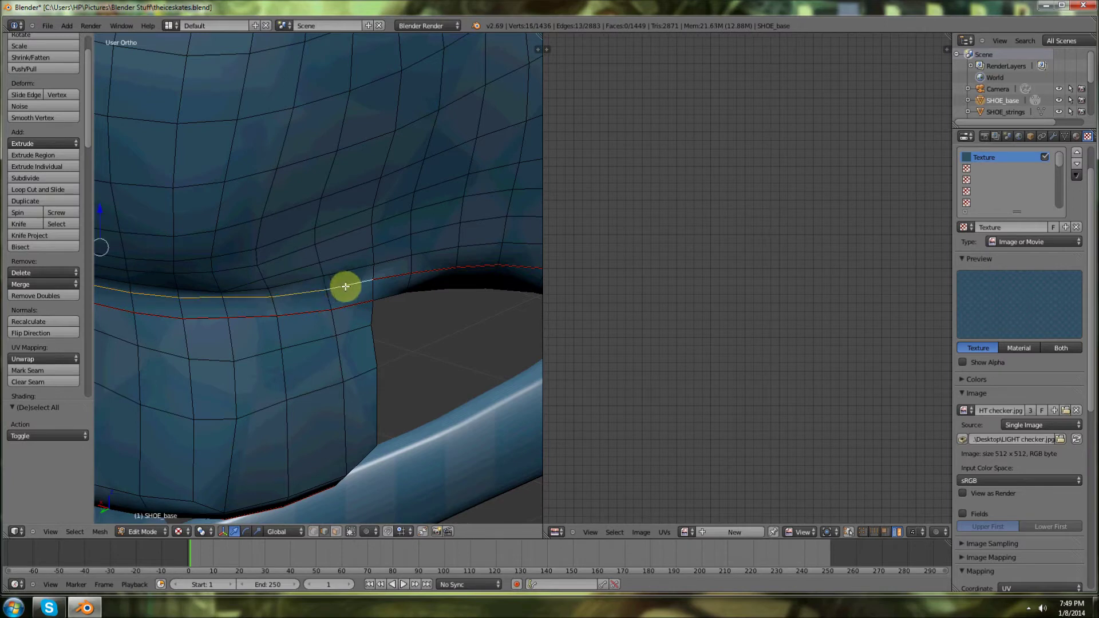
pyautogui.hotkey('ctrl', 'e')
pyautogui.click(329, 349)
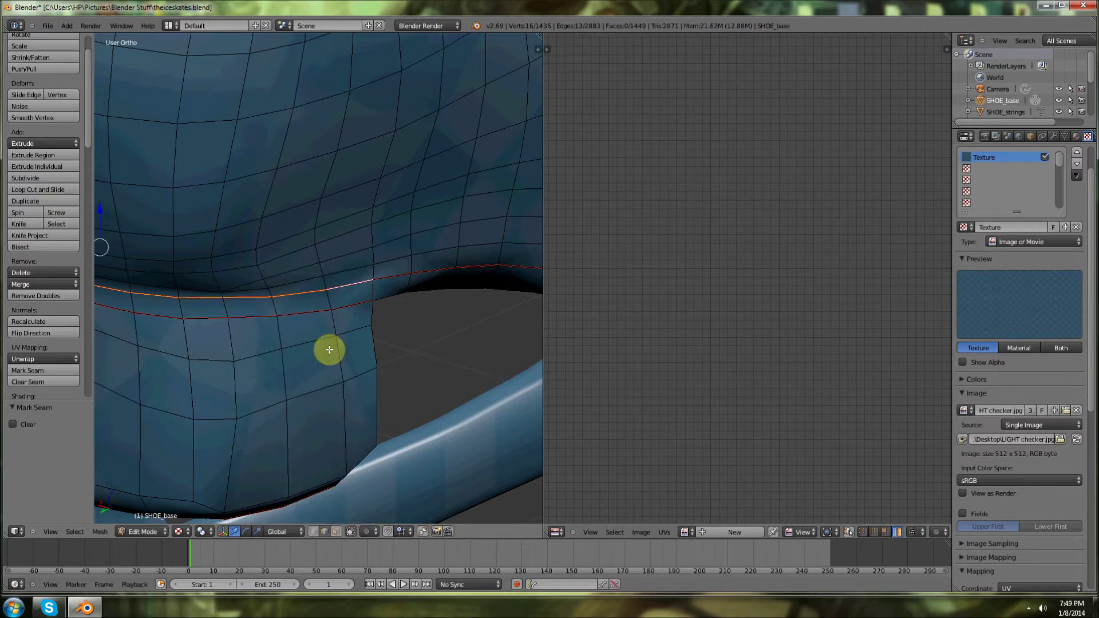
pyautogui.press('a')
# - Mark the two edges between the sole seam and the heel seam at the instep as a seam
pyautogui.scroll(-6, 329, 344)
pyautogui.moveTo(329, 335); pyautogui.dragTo(484, 264)
pyautogui.moveTo(535, 312); pyautogui.dragTo(228, 314)
pyautogui.scroll(7, 257, 344)
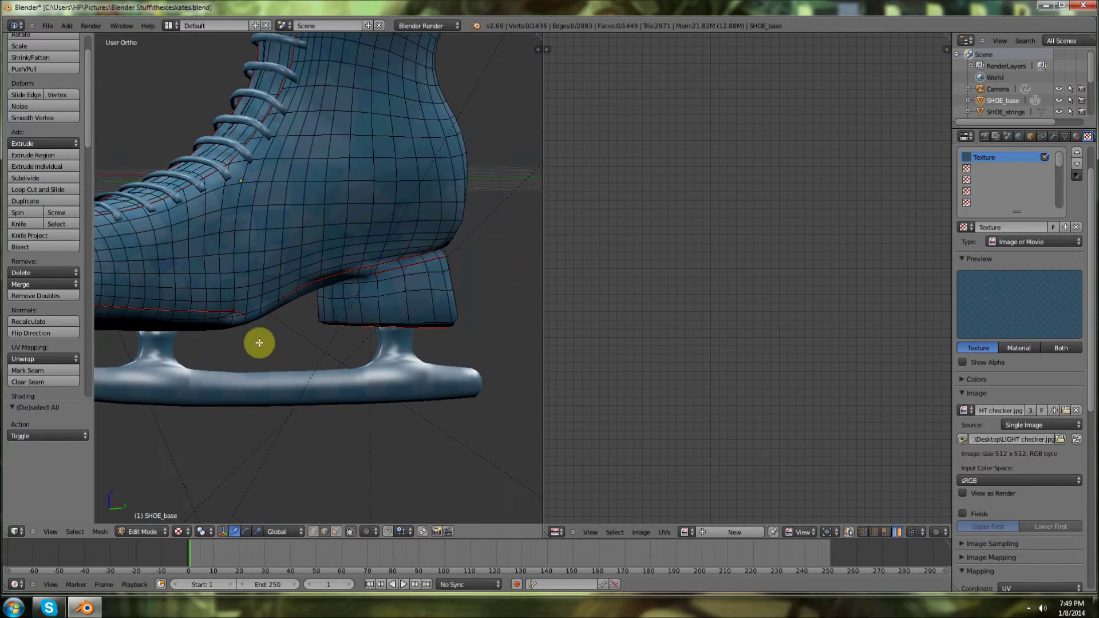
pyautogui.moveTo(180, 356); pyautogui.dragTo(221, 326)
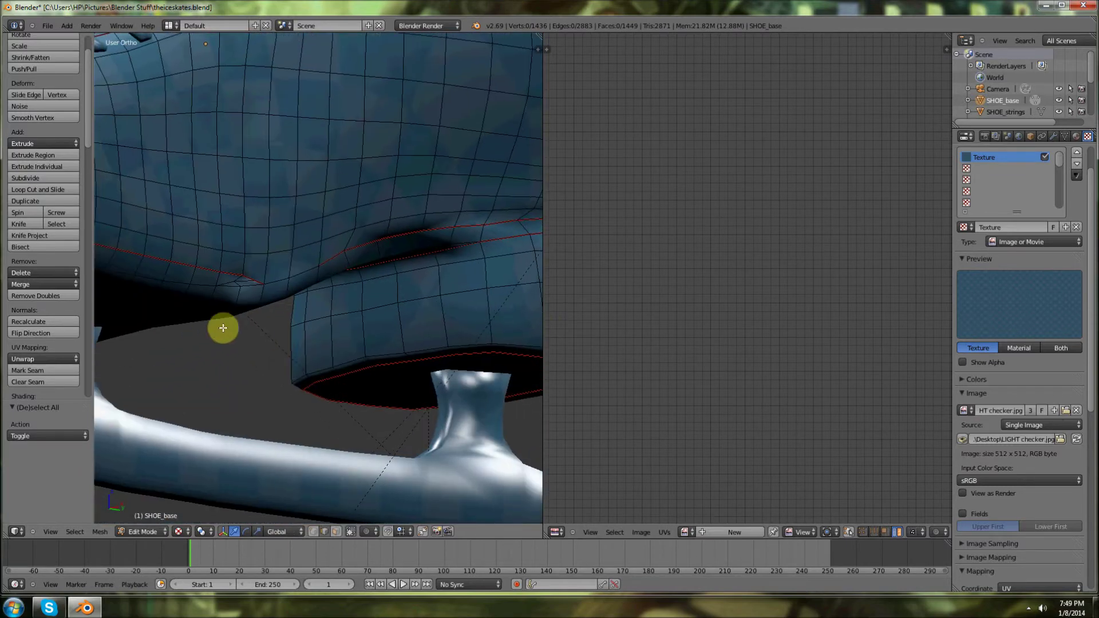
pyautogui.scroll(1, 234, 308)
pyautogui.scroll(2, 233, 308)
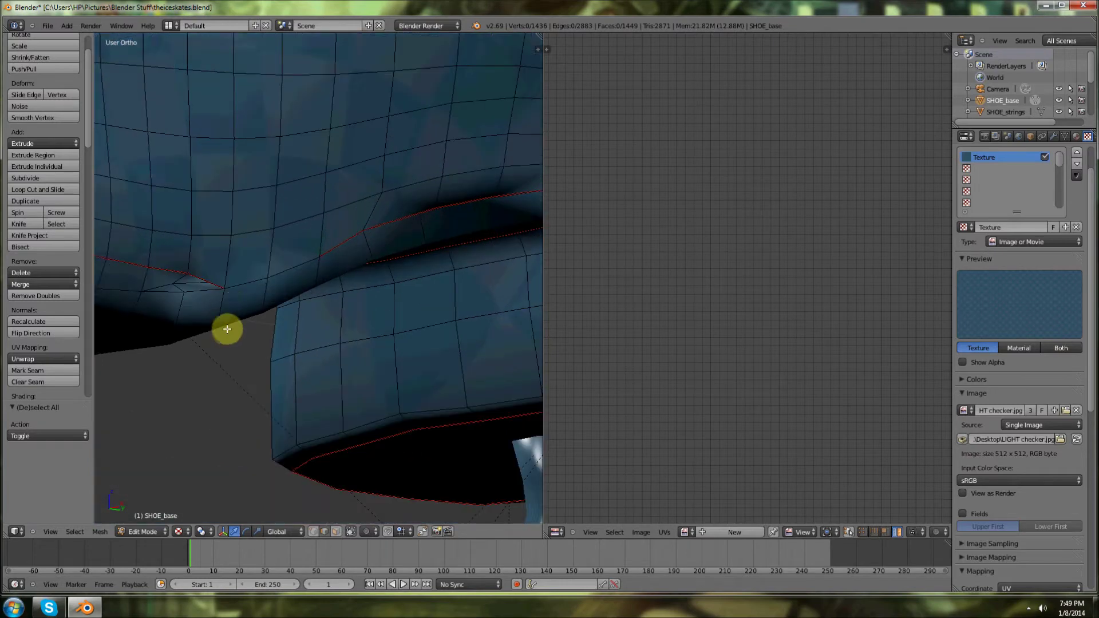
pyautogui.moveTo(201, 282); pyautogui.dragTo(217, 293)
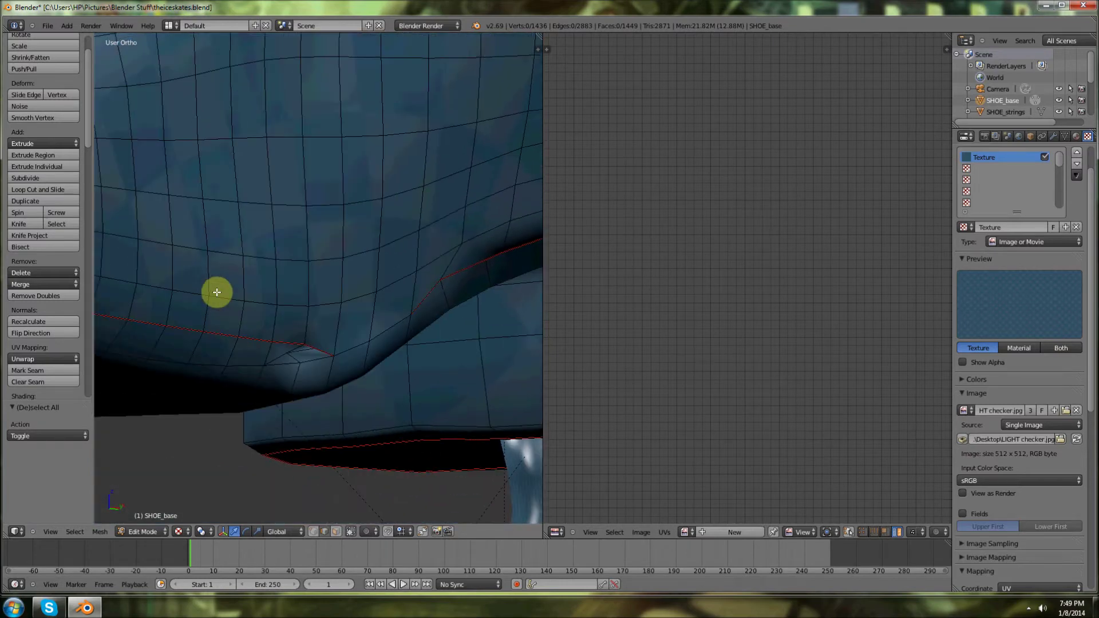
pyautogui.rightClick(335, 354)
pyautogui.keyDown('shift'); pyautogui.rightClick(372, 338); pyautogui.keyUp('shift')
pyautogui.keyDown('shift'); pyautogui.rightClick(406, 321); pyautogui.keyUp('shift')
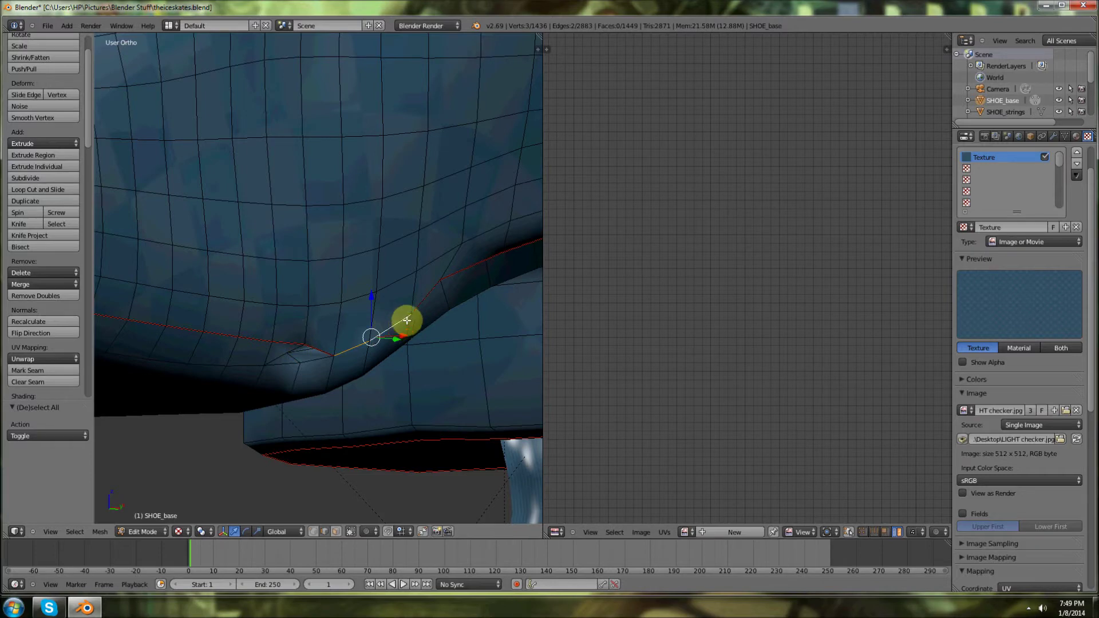
pyautogui.hotkey('ctrl', 'e')
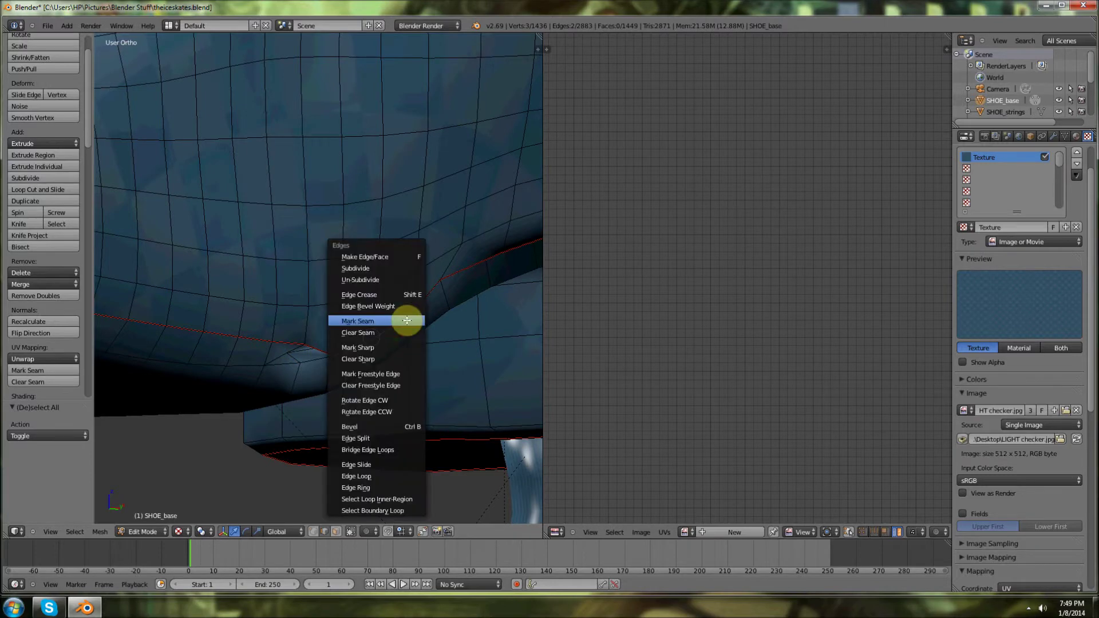
pyautogui.click(405, 319)
pyautogui.press('a')
pyautogui.scroll(-4, 350, 343)
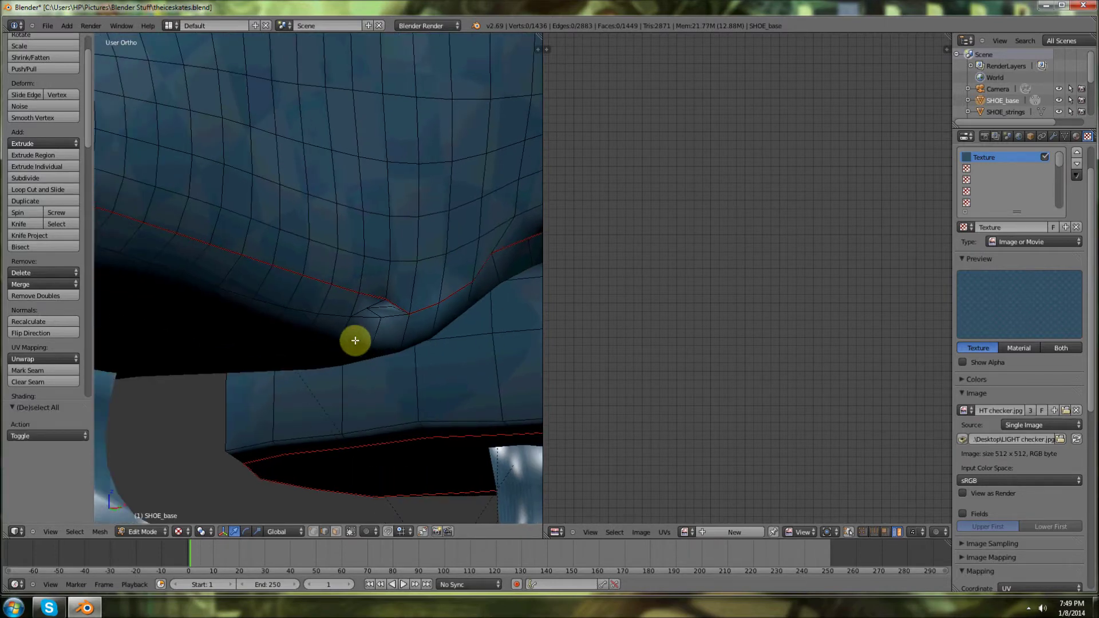
# - On the opposite side of the shoe, mark the edge bridging the sole and heel seams as a seam
pyautogui.scroll(2, 355, 345)
pyautogui.moveTo(355, 345); pyautogui.dragTo(327, 336)
pyautogui.scroll(5, 326, 338)
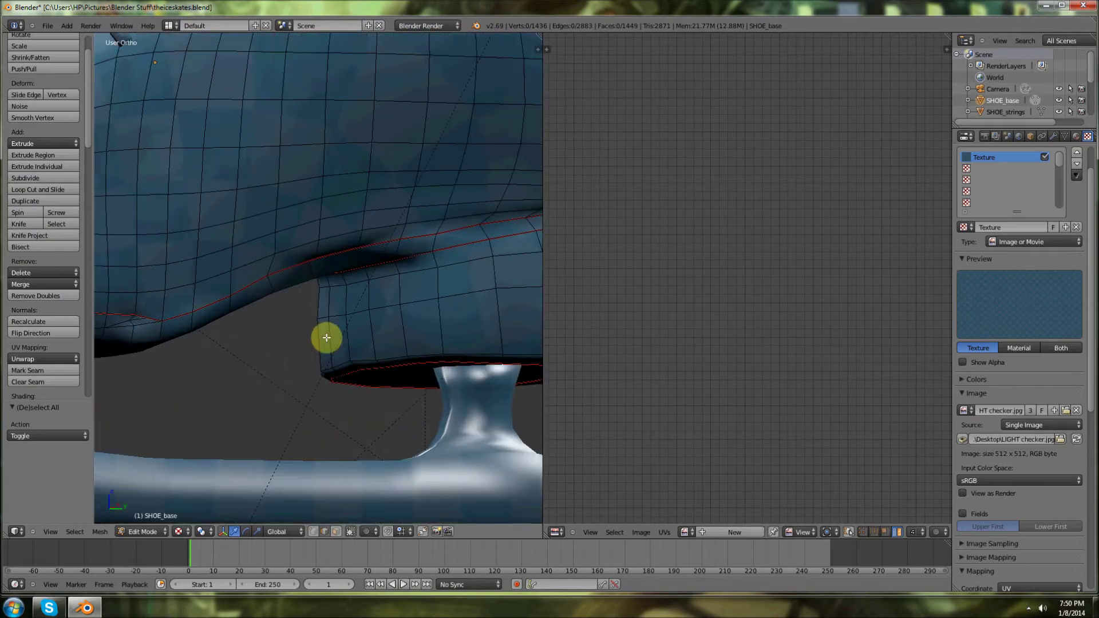
pyautogui.press('KP_4')
pyautogui.press('KP_4')
pyautogui.press('KP_4')
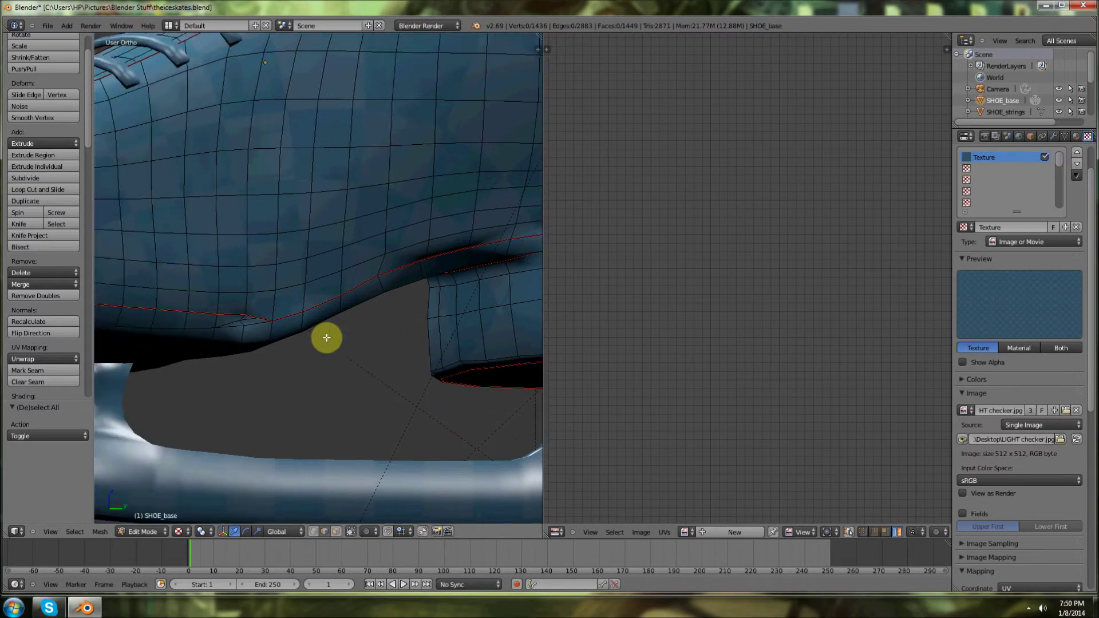
pyautogui.press('KP_8')
pyautogui.press('KP_8')
pyautogui.scroll(2, 291, 218)
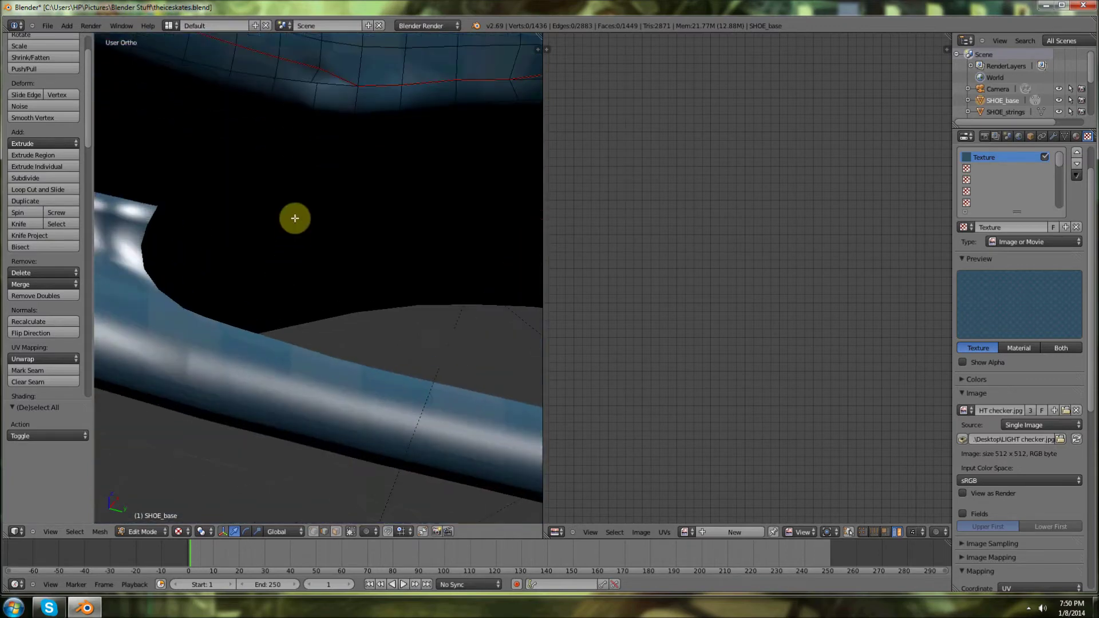
pyautogui.scroll(2, 317, 203)
pyautogui.moveTo(318, 203); pyautogui.dragTo(479, 286)
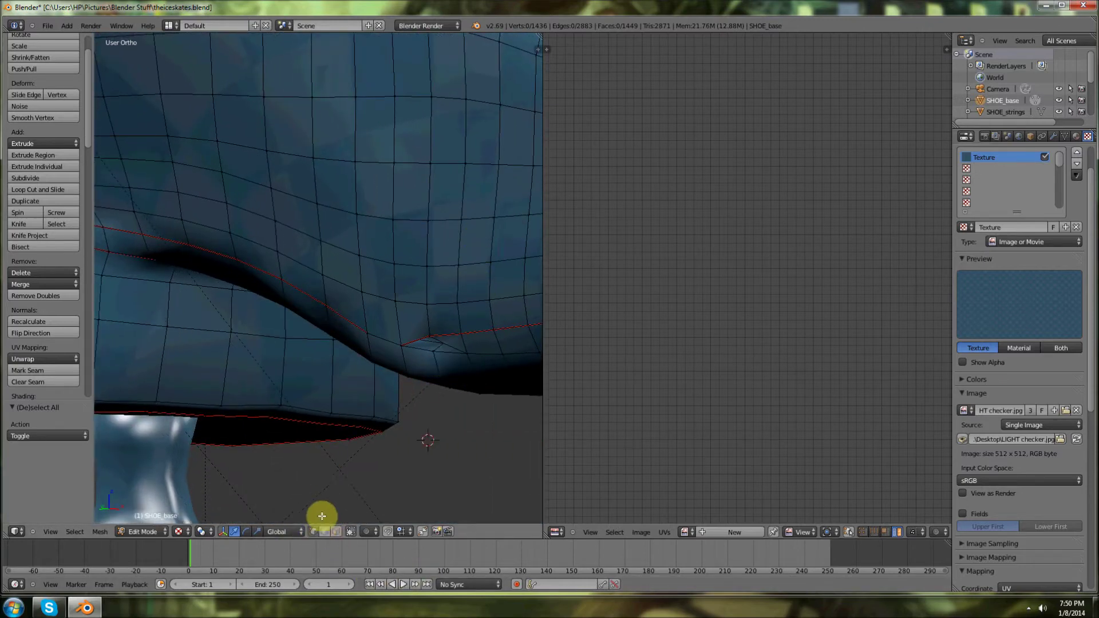
pyautogui.moveTo(393, 336); pyautogui.dragTo(412, 315)
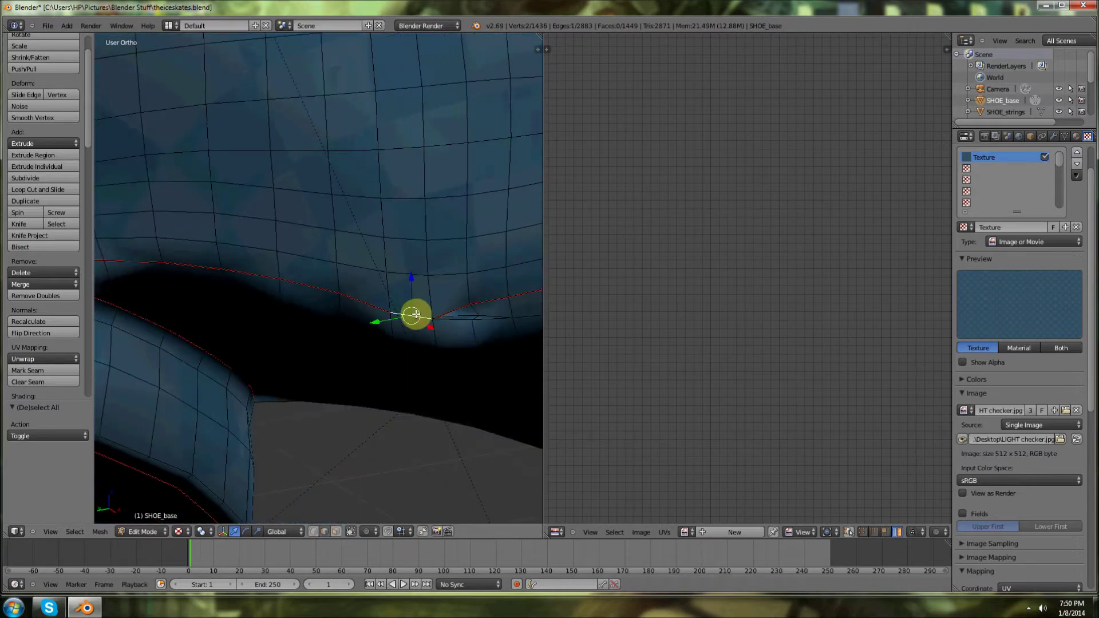
pyautogui.hotkey('ctrl', 'e')
pyautogui.click(412, 312)
pyautogui.scroll(-6, 437, 314)
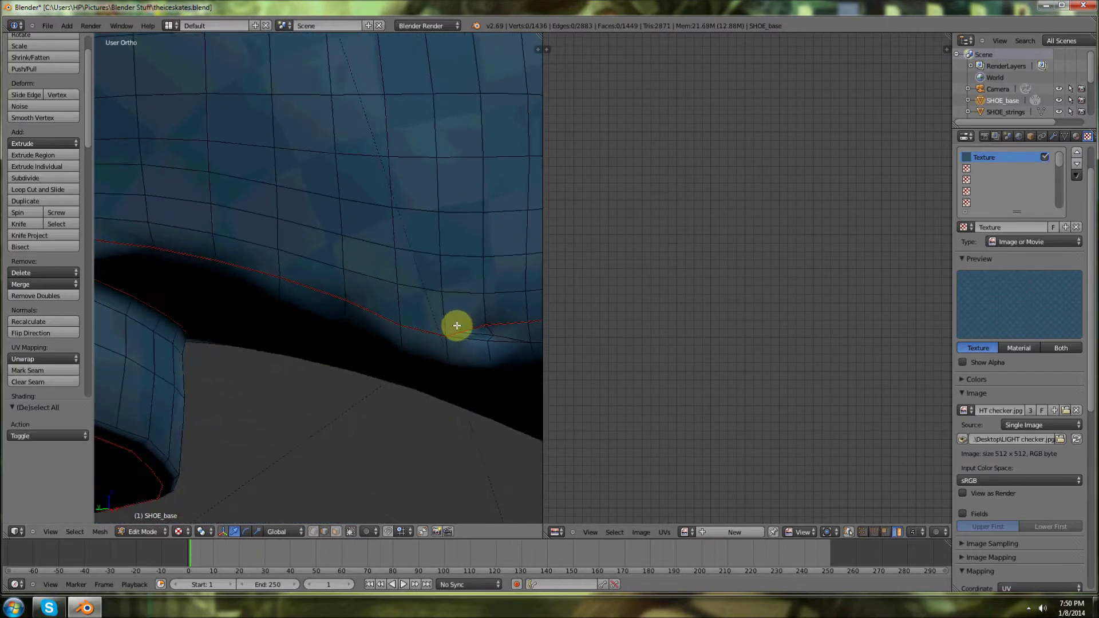
pyautogui.press('a')
# - Move a single vertex near the edge of the sole by 0.044 along the Y axis
pyautogui.scroll(6, 483, 358)
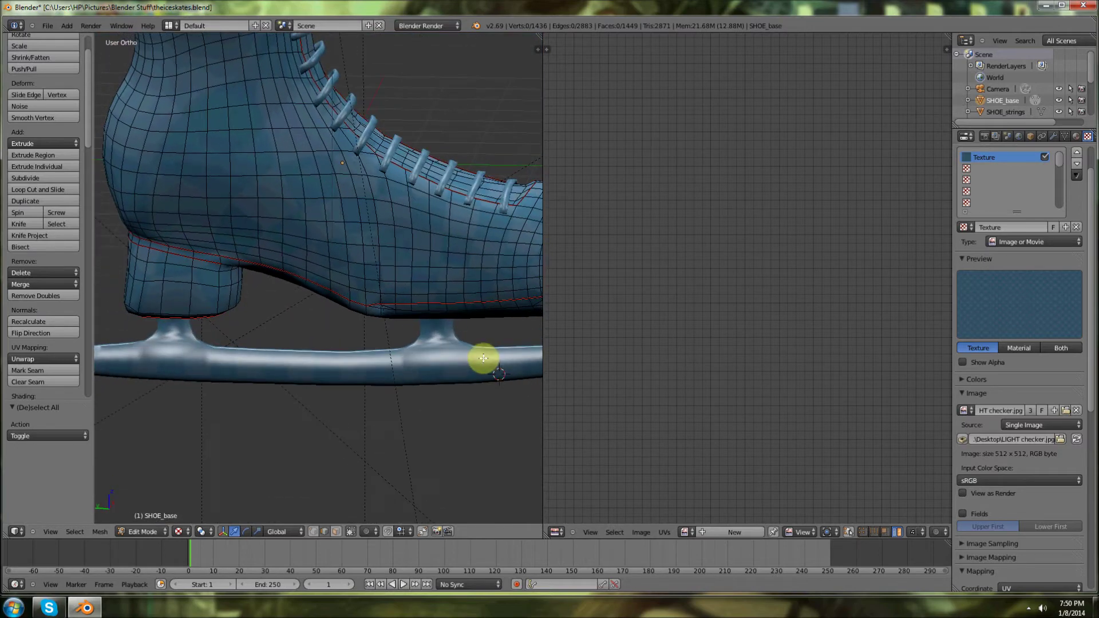
pyautogui.moveTo(476, 384); pyautogui.dragTo(453, 418)
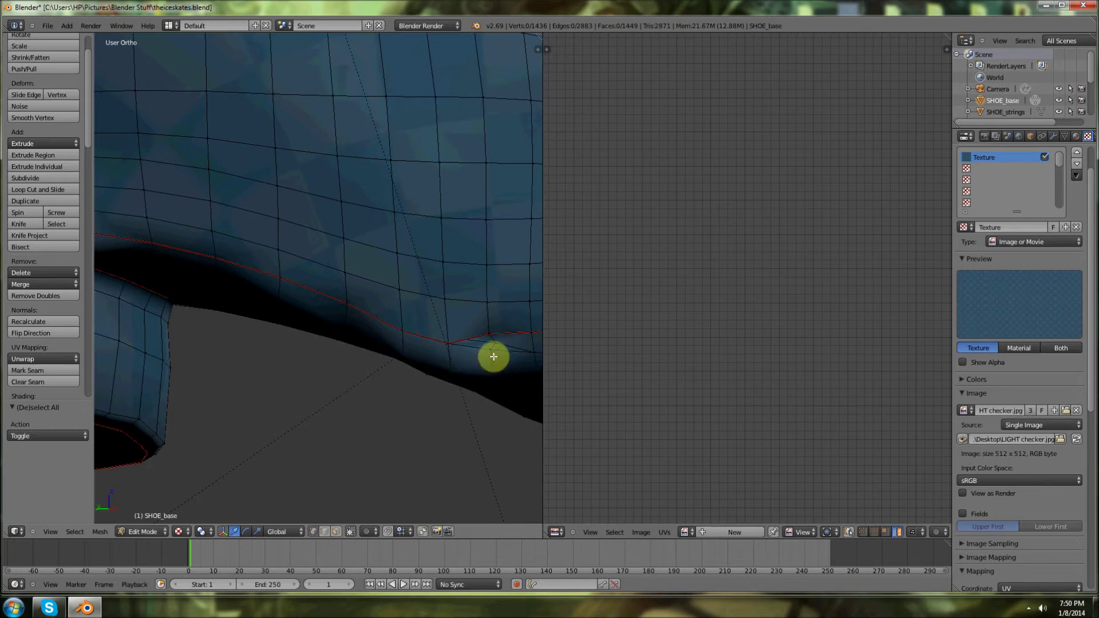
pyautogui.moveTo(469, 344)
pyautogui.mouseDown()
pyautogui.moveTo(457, 346)
pyautogui.moveTo(478, 343)
pyautogui.mouseUp()
pyautogui.scroll(-3, 368, 343)
pyautogui.scroll(3, 277, 345)
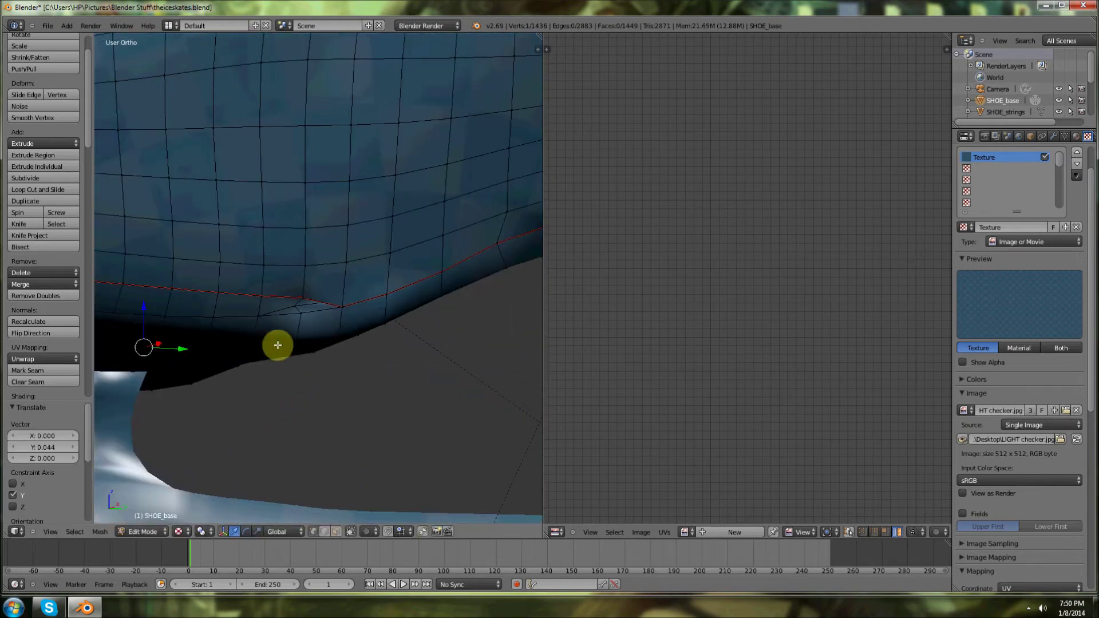
pyautogui.scroll(1, 282, 346)
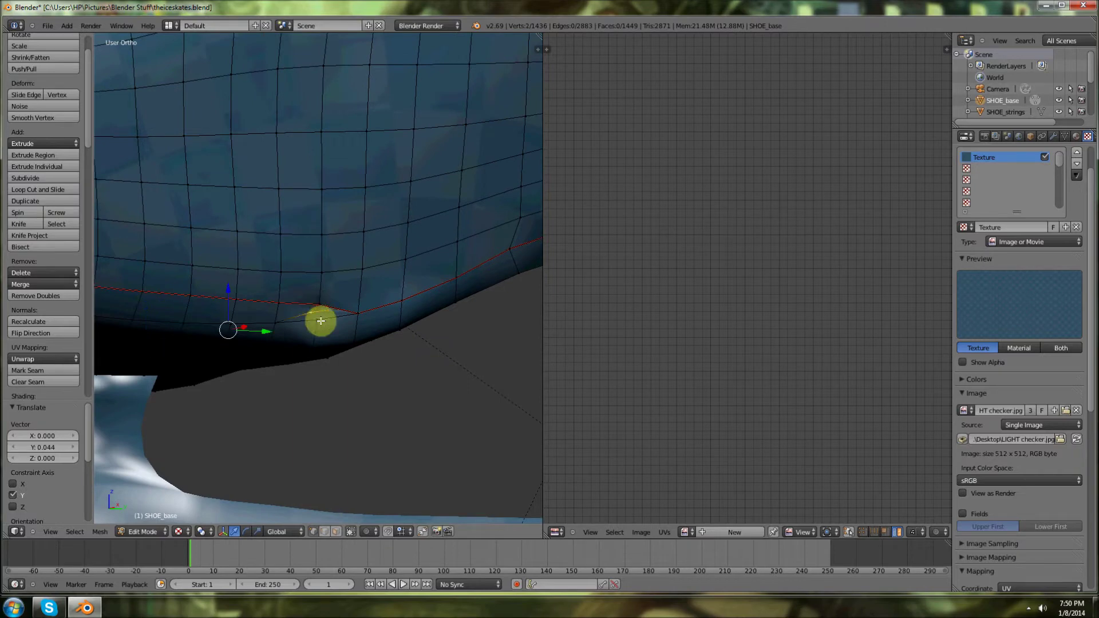
pyautogui.press('a')
pyautogui.scroll(3, 338, 328)
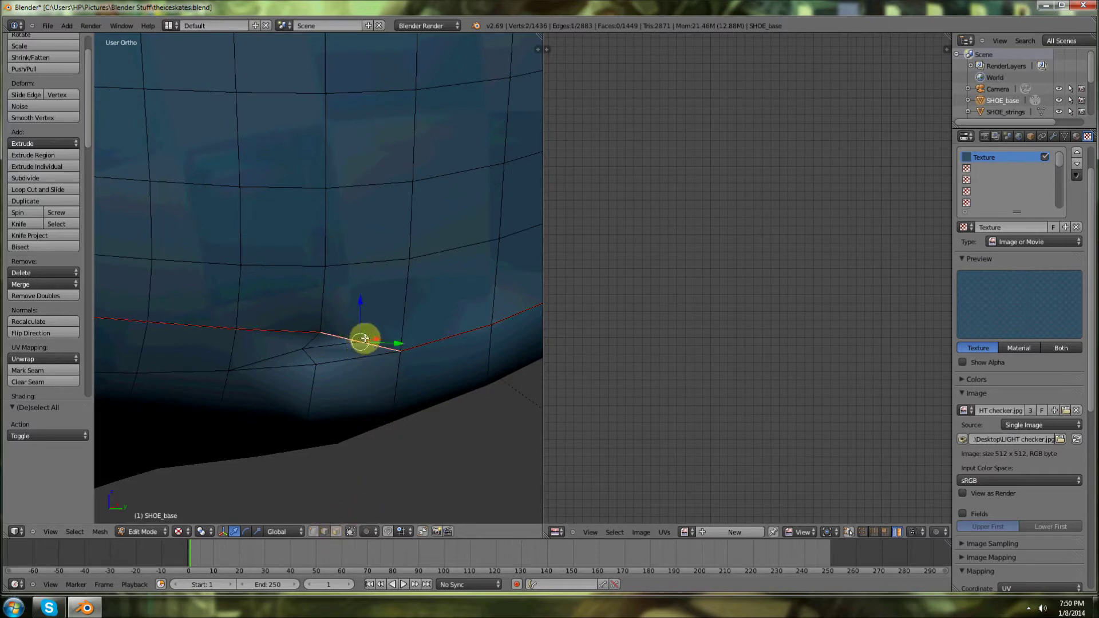
pyautogui.press('g')
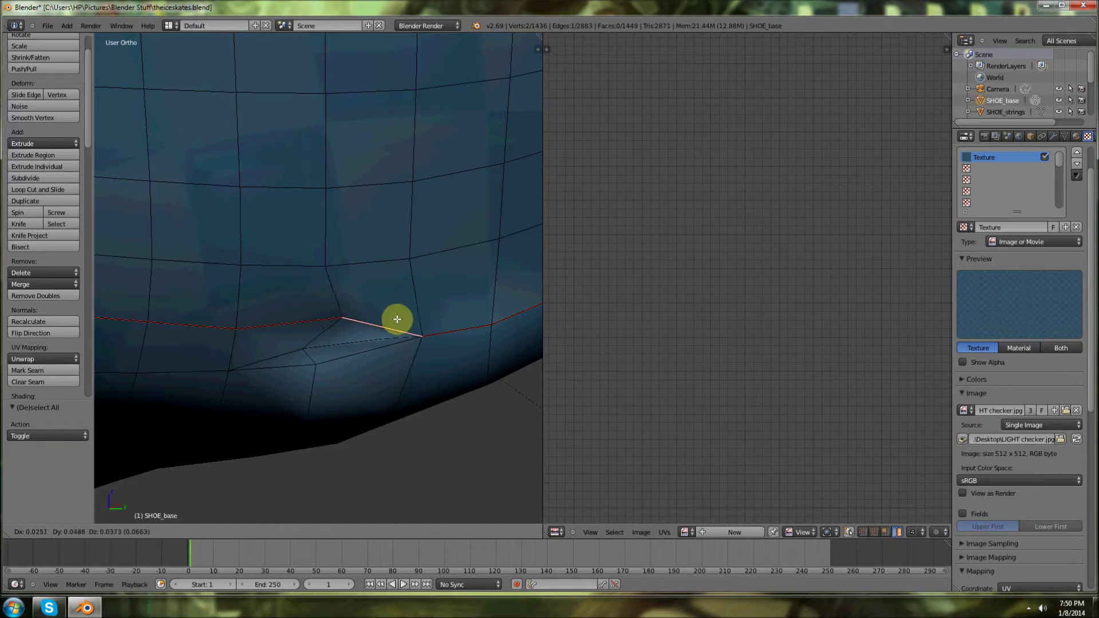
pyautogui.click(363, 331)
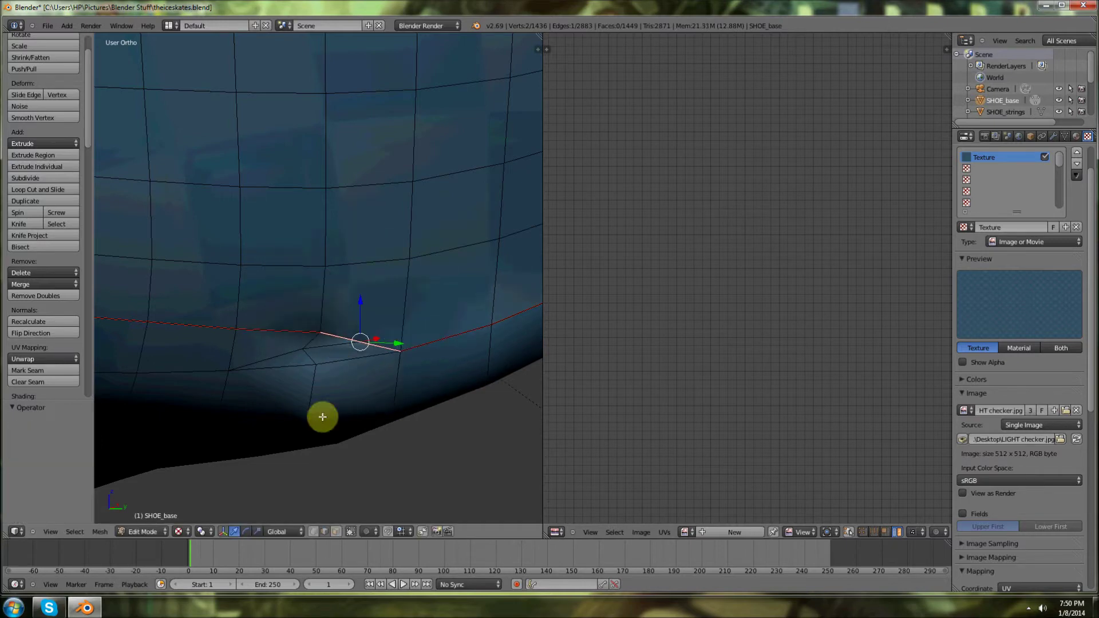
# - Move the single vertex just below the sole seam at the instep by 0.103 along the X axis
pyautogui.rightClick(303, 348)
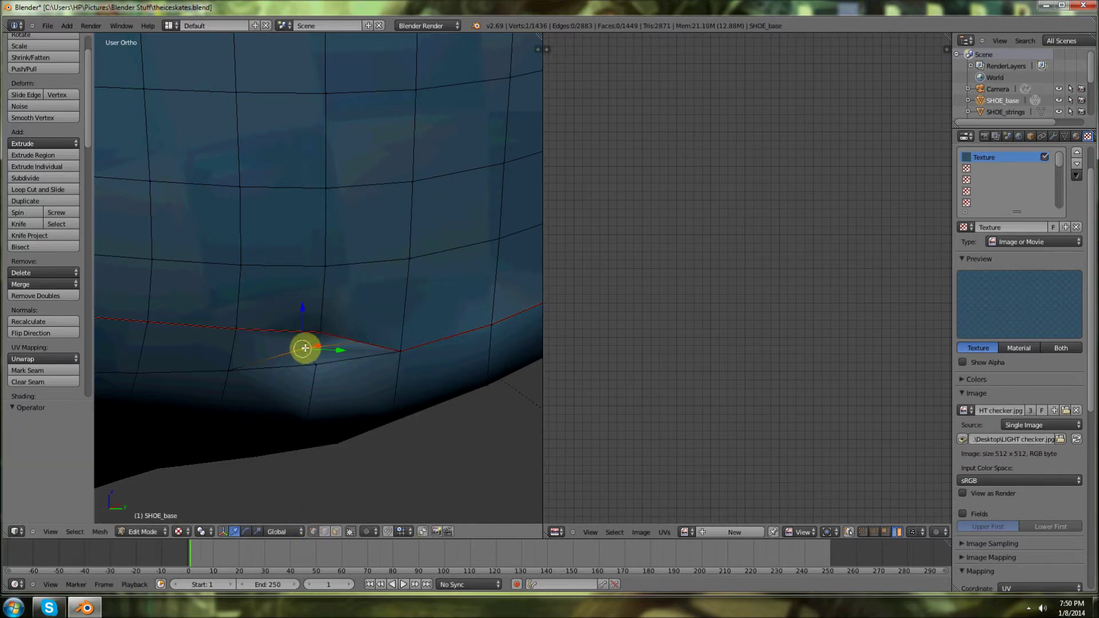
pyautogui.scroll(4, 335, 361)
pyautogui.scroll(-8, 333, 372)
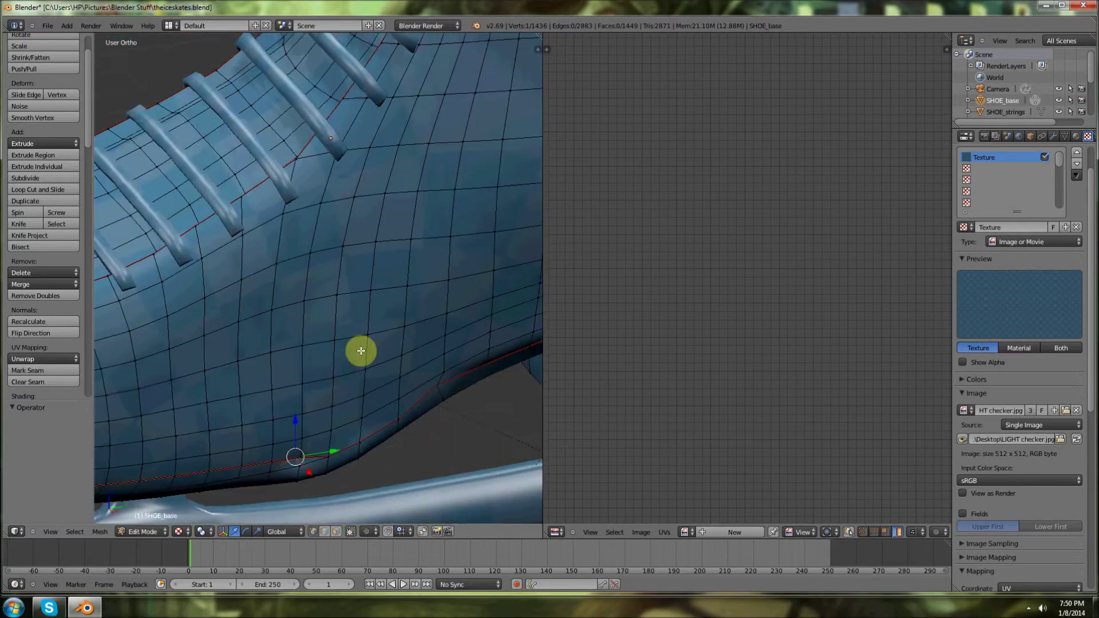
pyautogui.moveTo(319, 384); pyautogui.dragTo(320, 385)
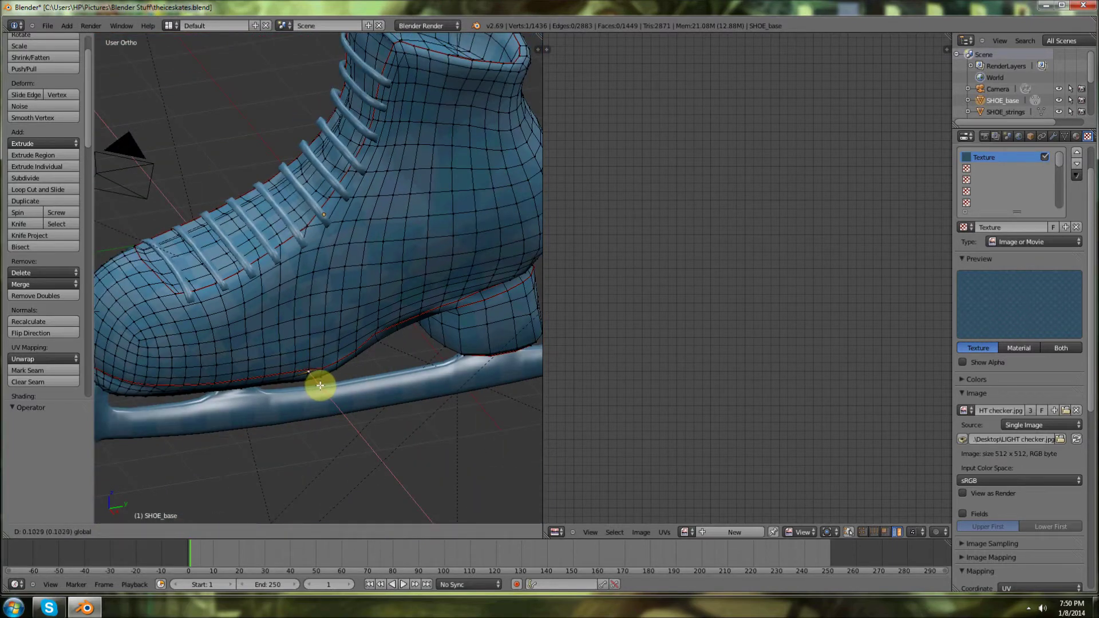
pyautogui.moveTo(320, 385); pyautogui.dragTo(320, 382)
pyautogui.moveTo(314, 324); pyautogui.dragTo(286, 277)
pyautogui.scroll(5, 292, 278)
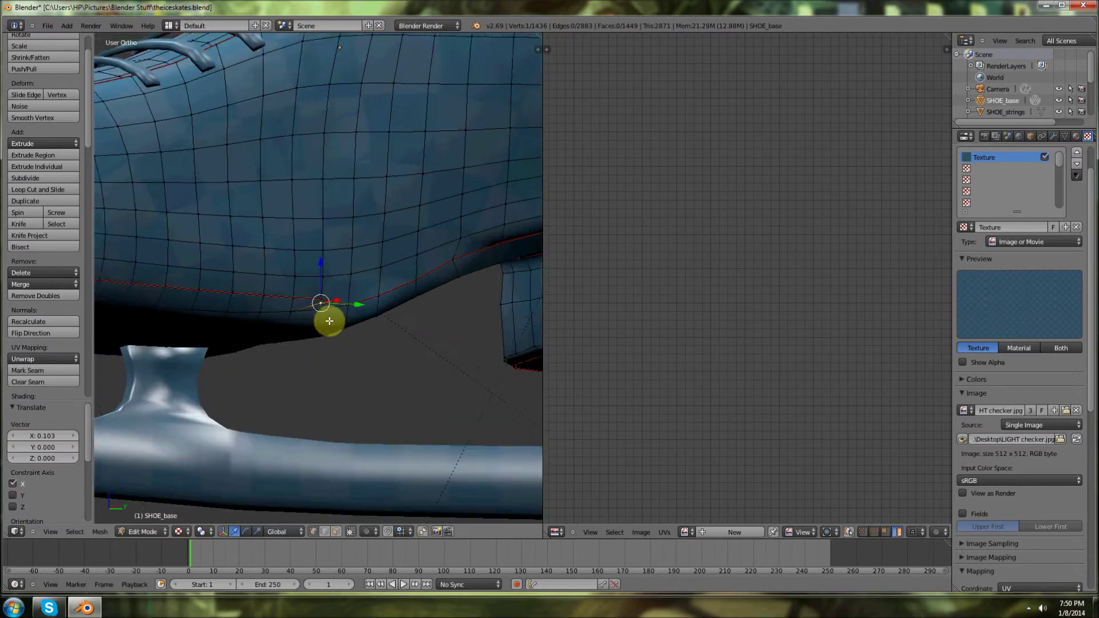
pyautogui.moveTo(370, 286); pyautogui.dragTo(374, 282)
# - Clear the vertex selection and select the entire boot mesh to view its unwrapped UV layout
pyautogui.press('a')
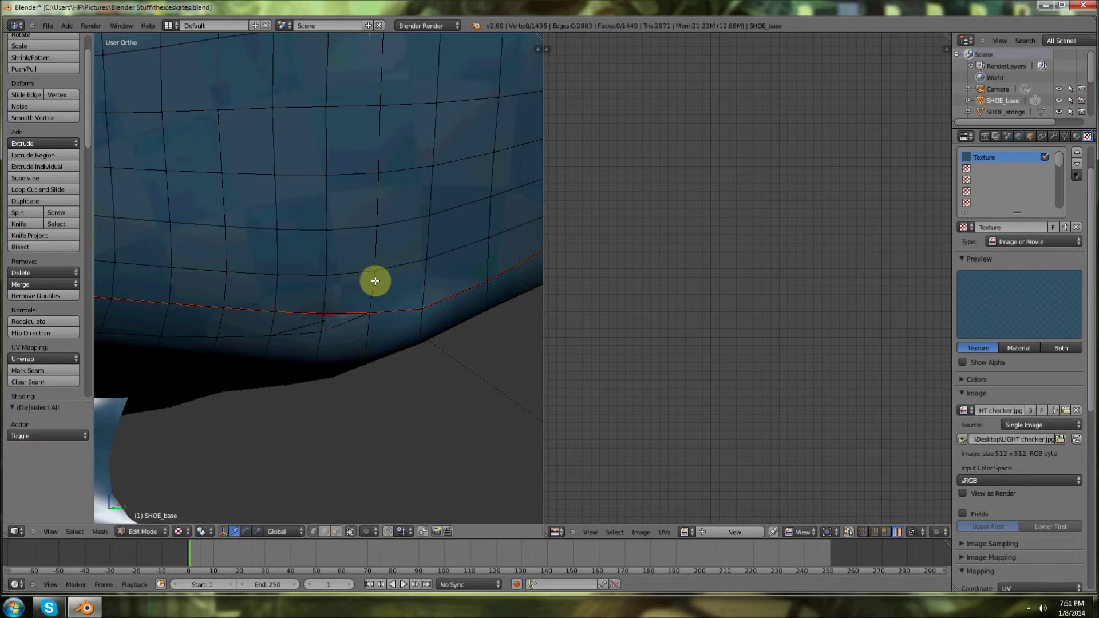
pyautogui.press('a')
pyautogui.scroll(-5, 375, 280)
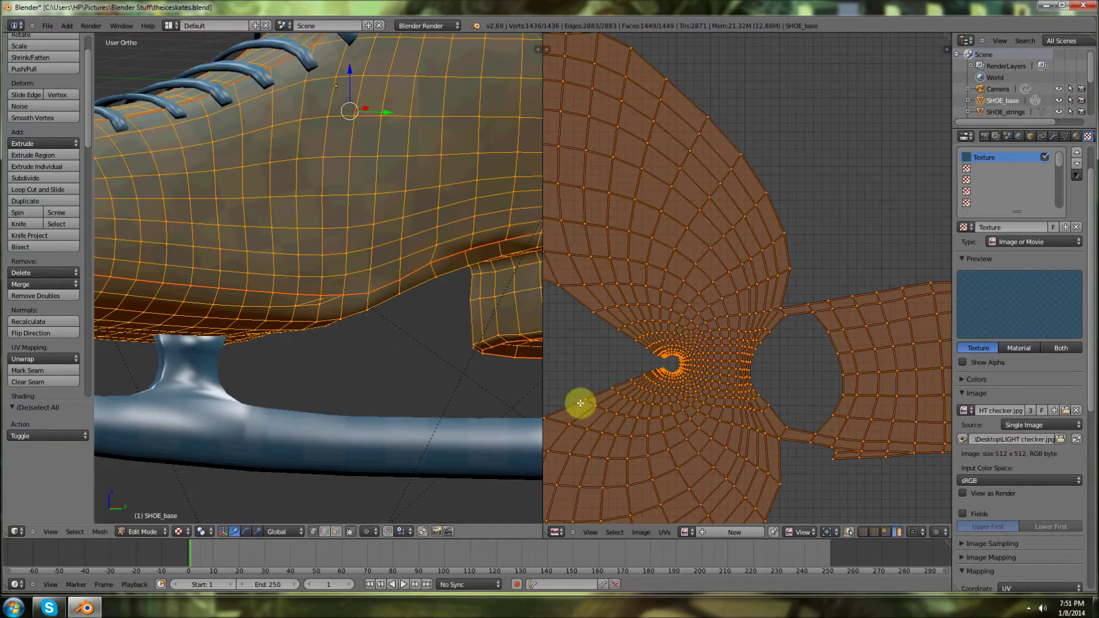
pyautogui.click(1029, 609)
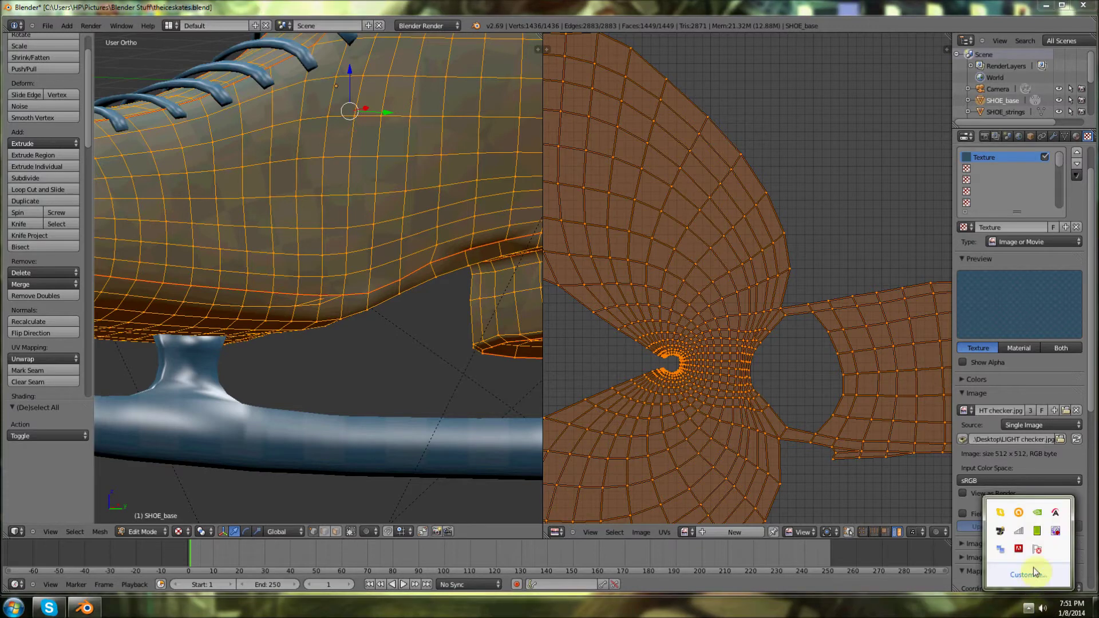
pyautogui.rightClick(1055, 532)
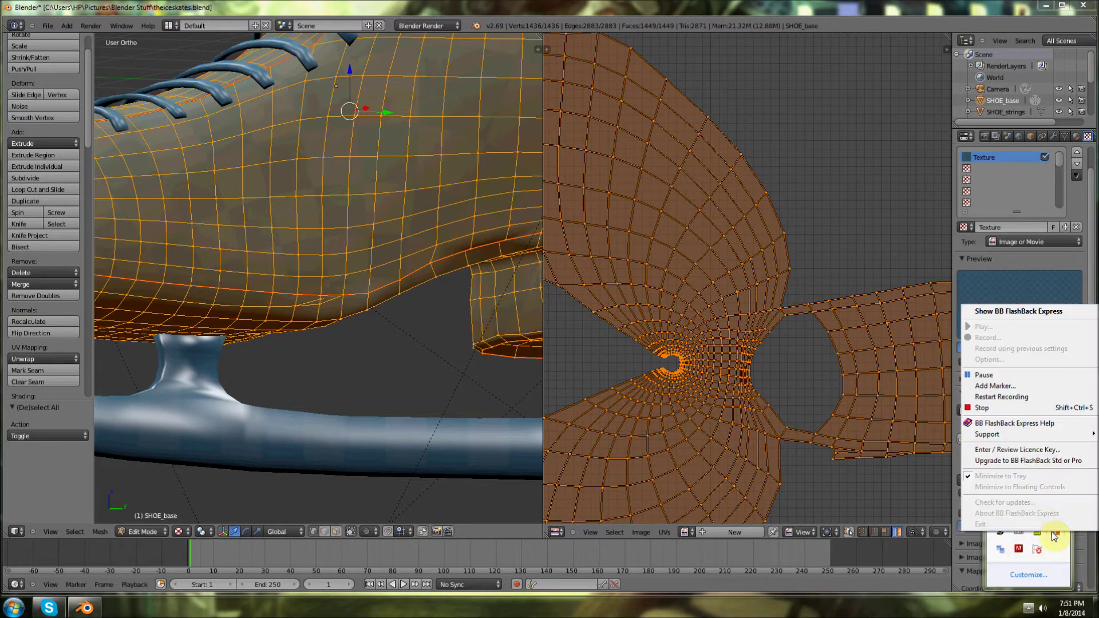
pyautogui.click(984, 375)
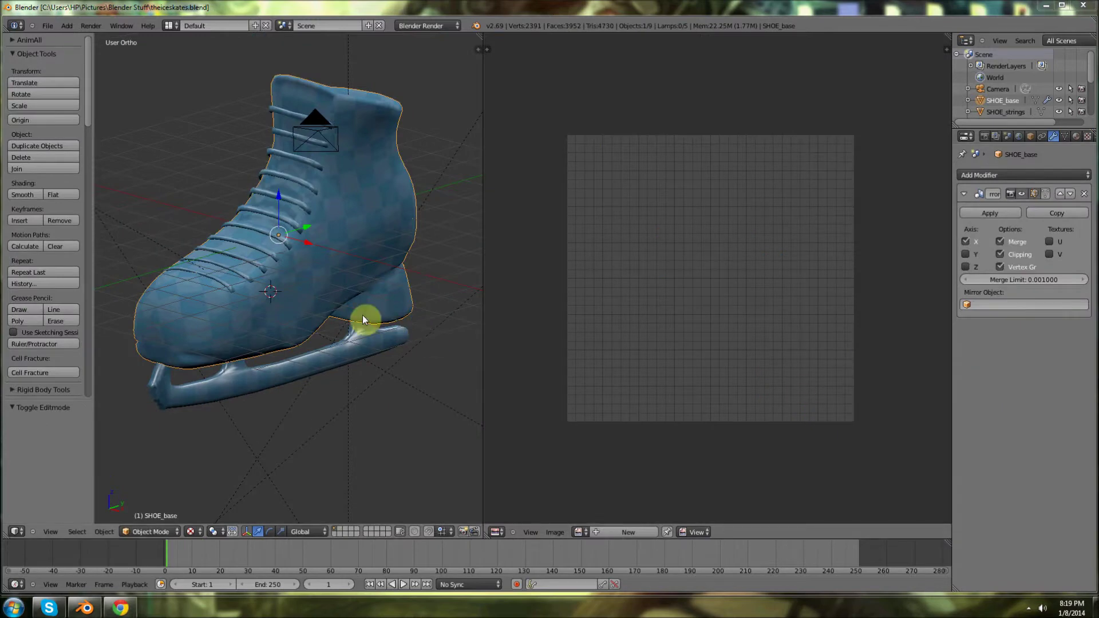
# - Examine the mirrored ice skate from the front, the side and above for symmetry
pyautogui.rightClick(362, 315)
pyautogui.moveTo(328, 318); pyautogui.dragTo(415, 316)
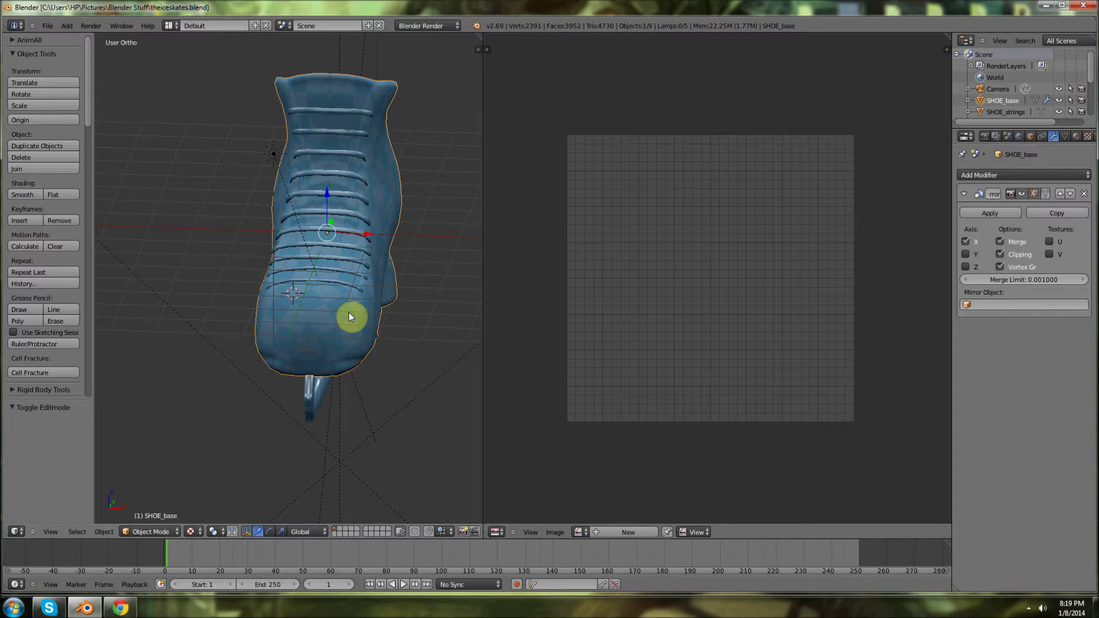
pyautogui.moveTo(346, 242); pyautogui.dragTo(311, 247)
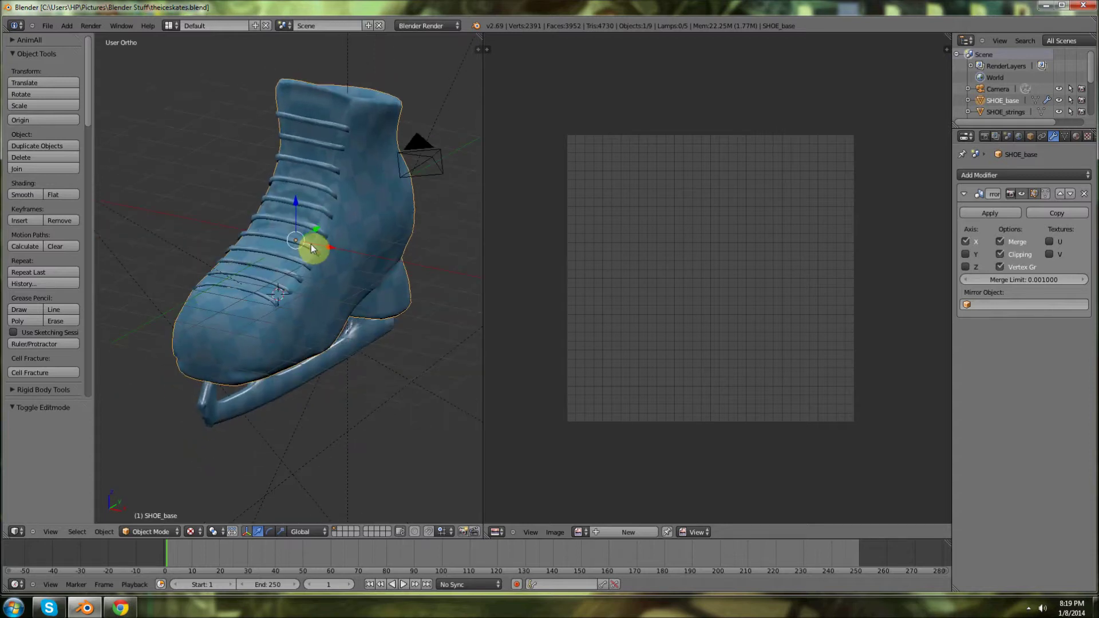
pyautogui.scroll(3, 311, 244)
pyautogui.scroll(-6, 310, 244)
pyautogui.moveTo(330, 231); pyautogui.dragTo(280, 307)
pyautogui.scroll(3, 307, 266)
pyautogui.moveTo(362, 358); pyautogui.dragTo(337, 267)
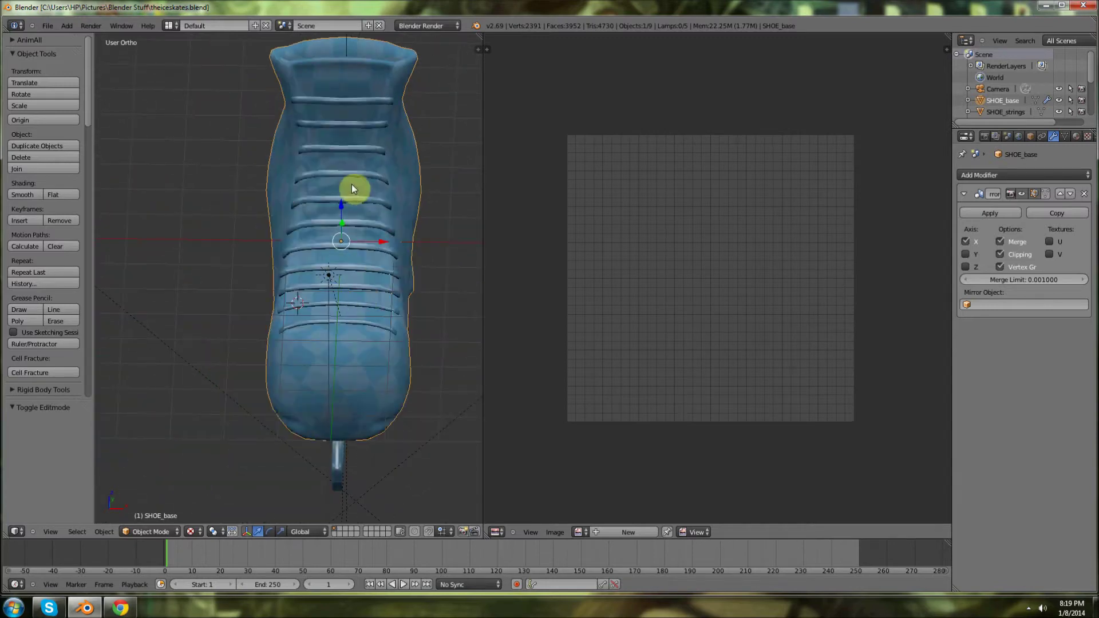
pyautogui.moveTo(352, 185); pyautogui.dragTo(465, 162)
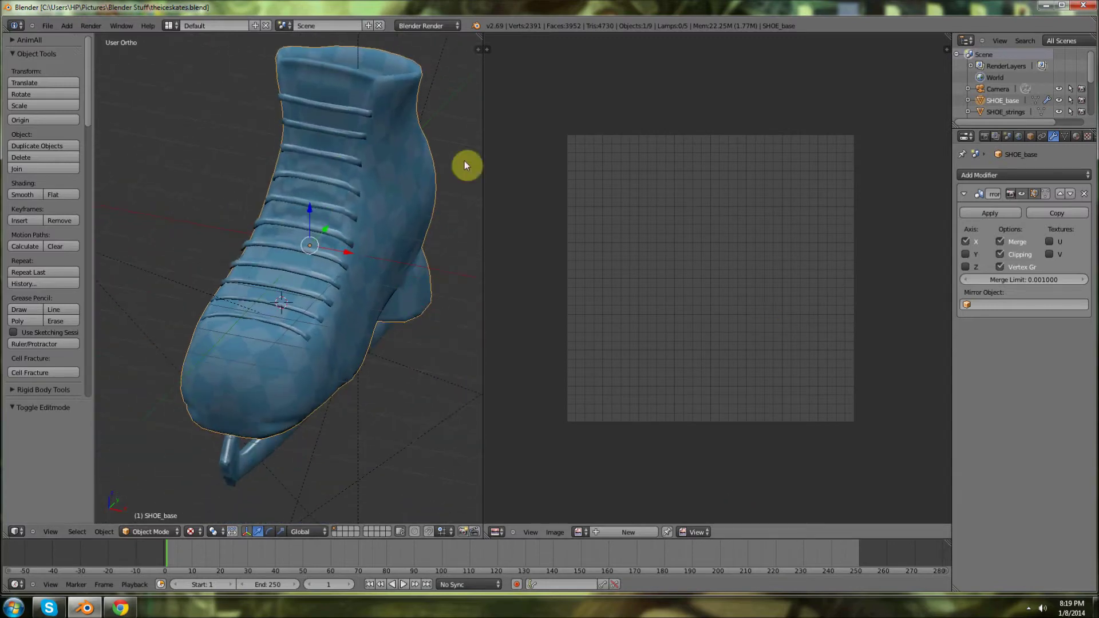
# - Apply the Mirror modifier on the boot and save the blend file under its existing name
pyautogui.click(991, 213)
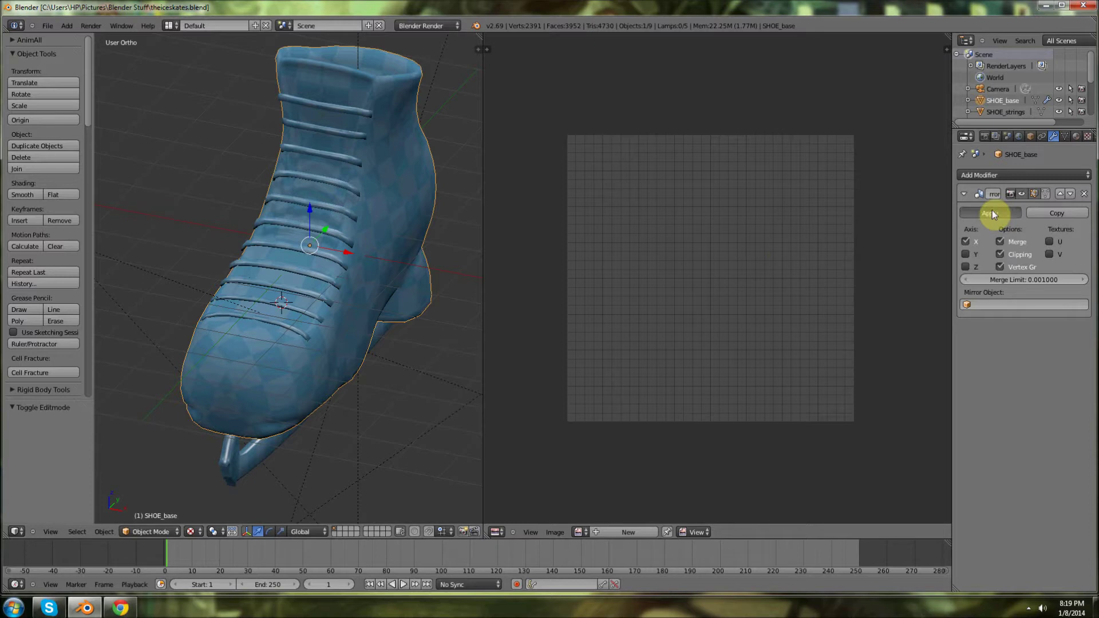
pyautogui.moveTo(370, 314); pyautogui.dragTo(420, 311)
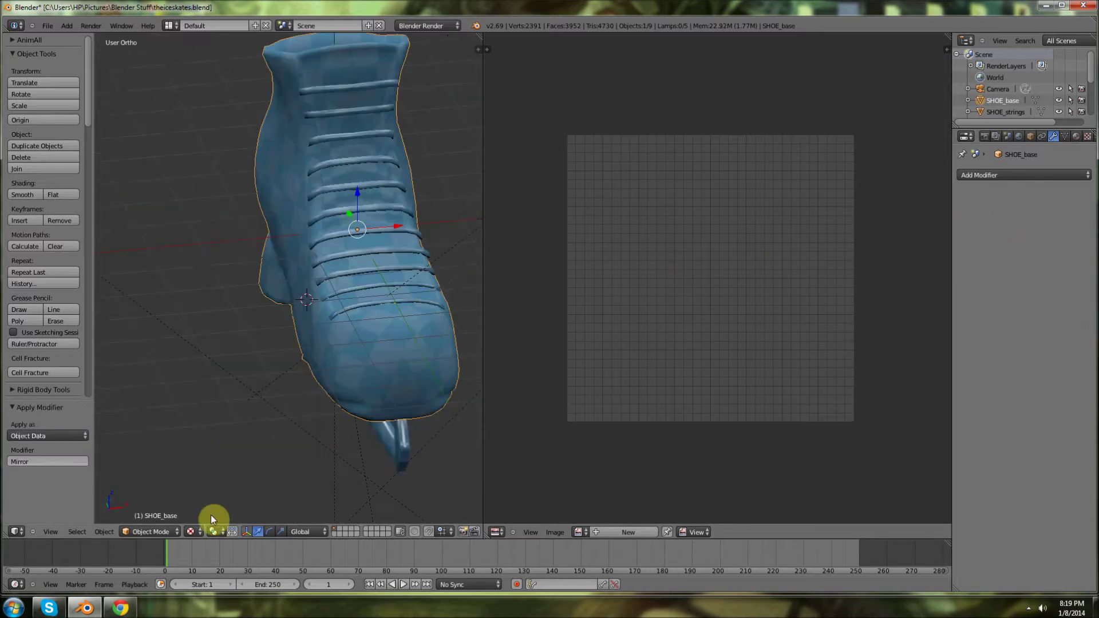
pyautogui.click(48, 26)
pyautogui.click(64, 101)
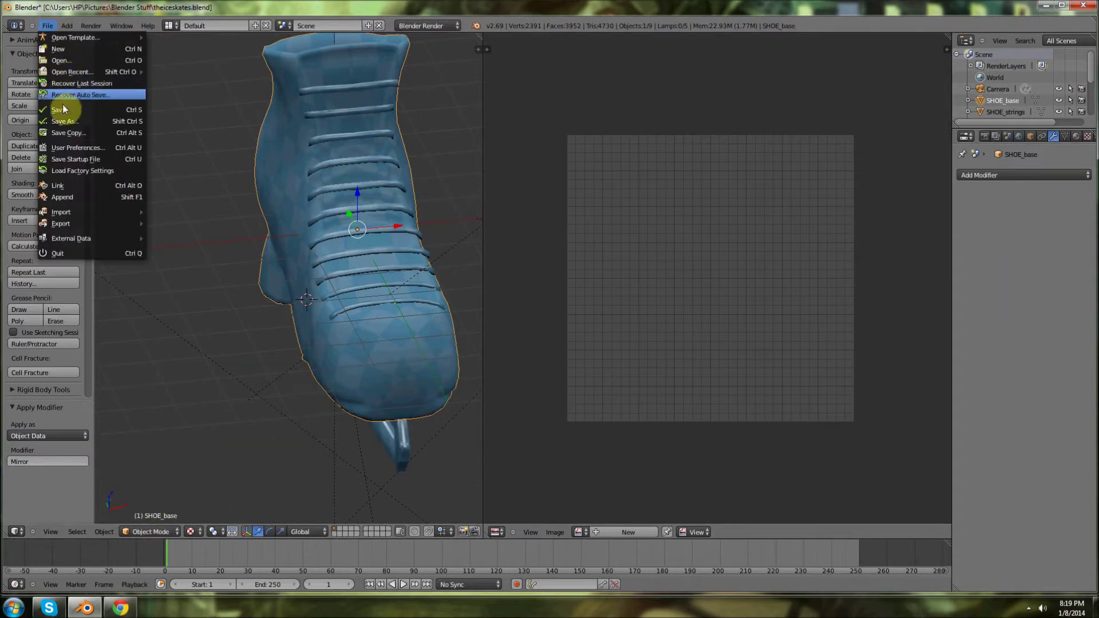
# - Export the selected boot as theiceskates.obj to the Desktop, overwriting the existing file
pyautogui.click(47, 26)
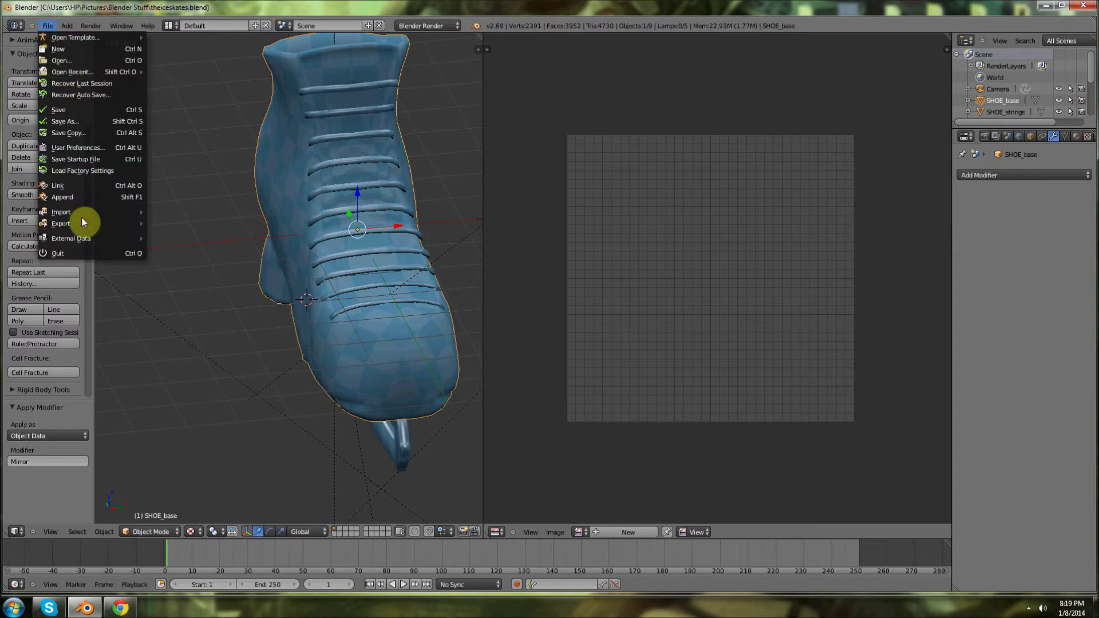
pyautogui.moveTo(81, 223)
pyautogui.click(226, 440)
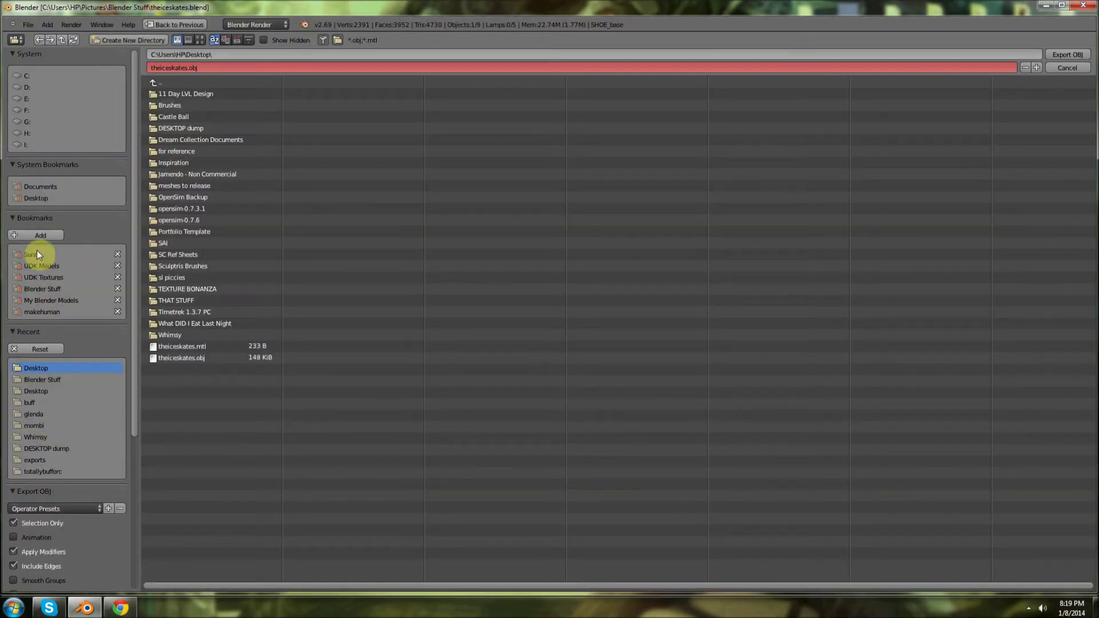
pyautogui.click(1054, 54)
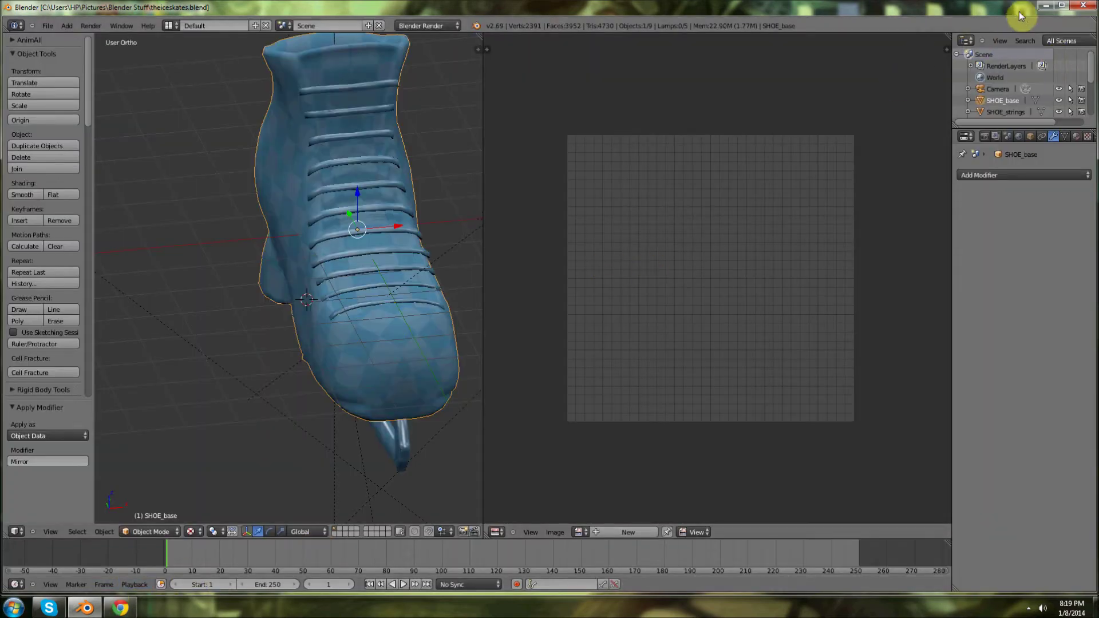
# - Switch to Sculptris Alpha 6 and choose theiceskates.obj from the Desktop for import
pyautogui.click(1046, 6)
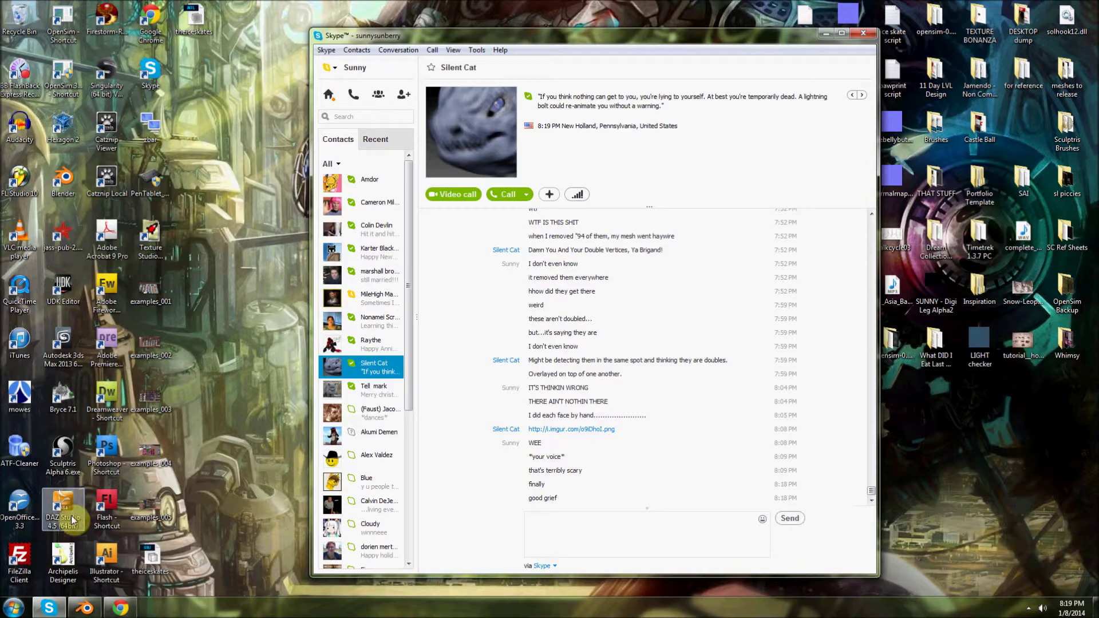
pyautogui.doubleClick(65, 449)
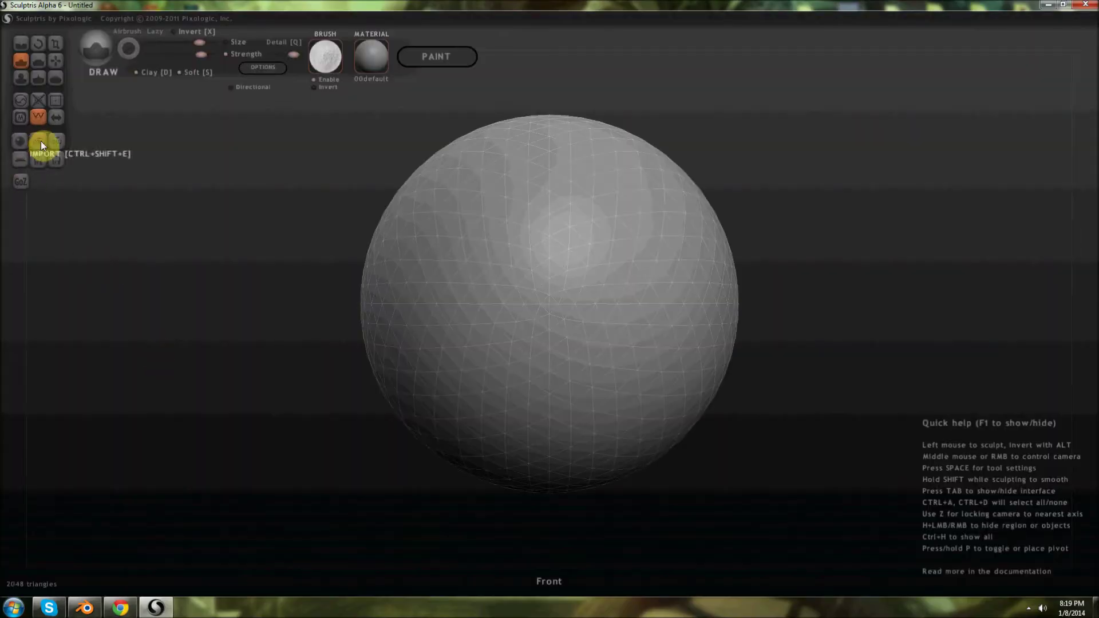
pyautogui.click(40, 141)
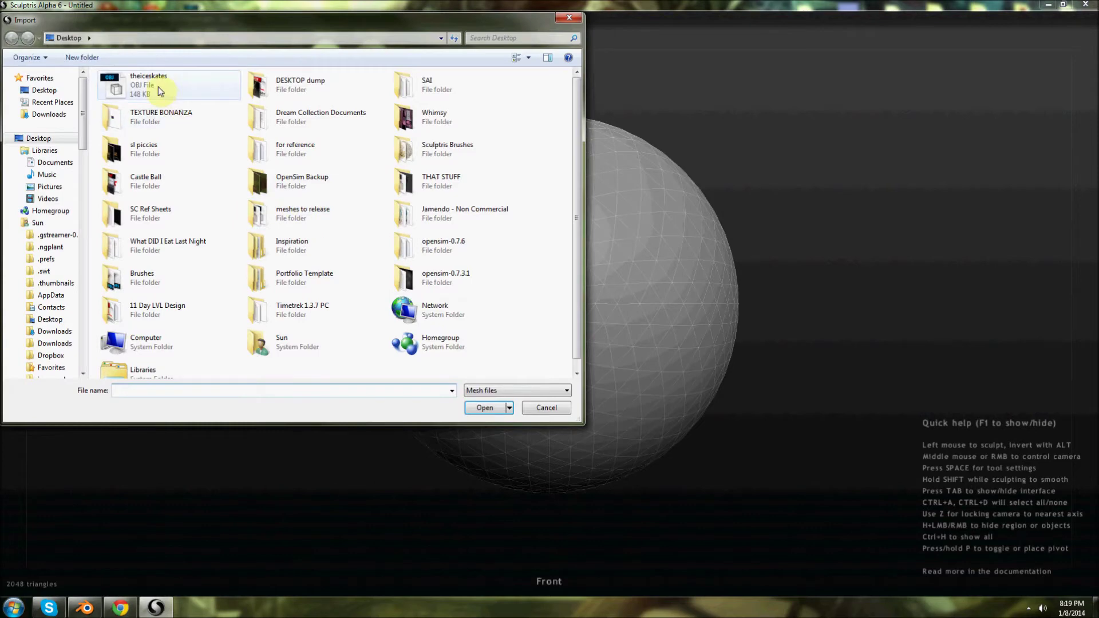
pyautogui.doubleClick(158, 87)
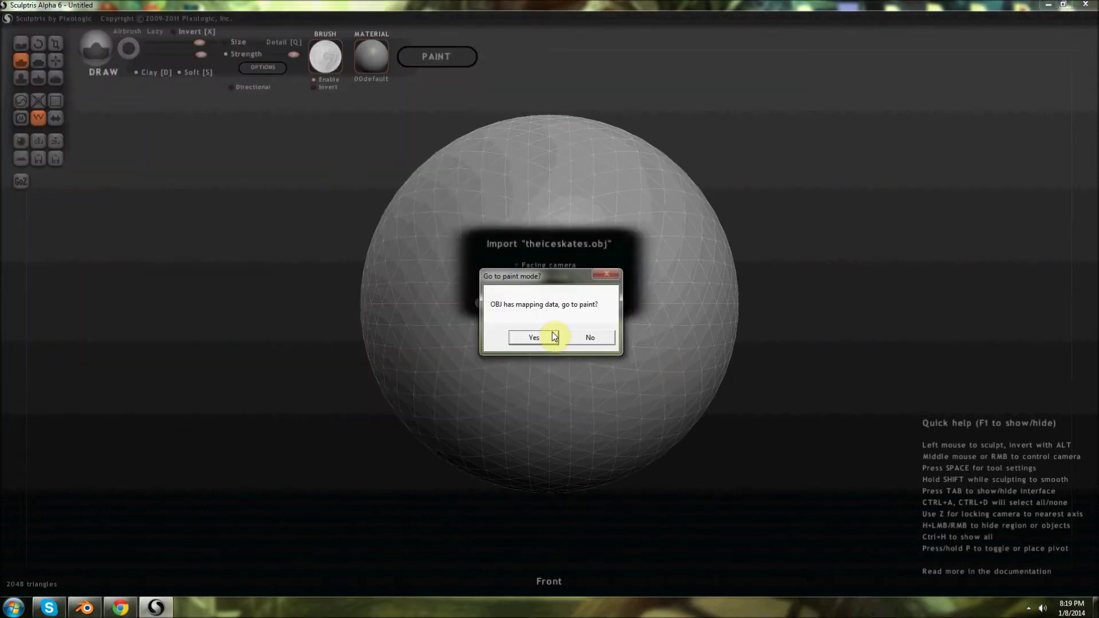
# - Accept paint mode for the imported OBJ and build its mapping at a resolution of 1024
pyautogui.click(549, 338)
pyautogui.click(578, 274)
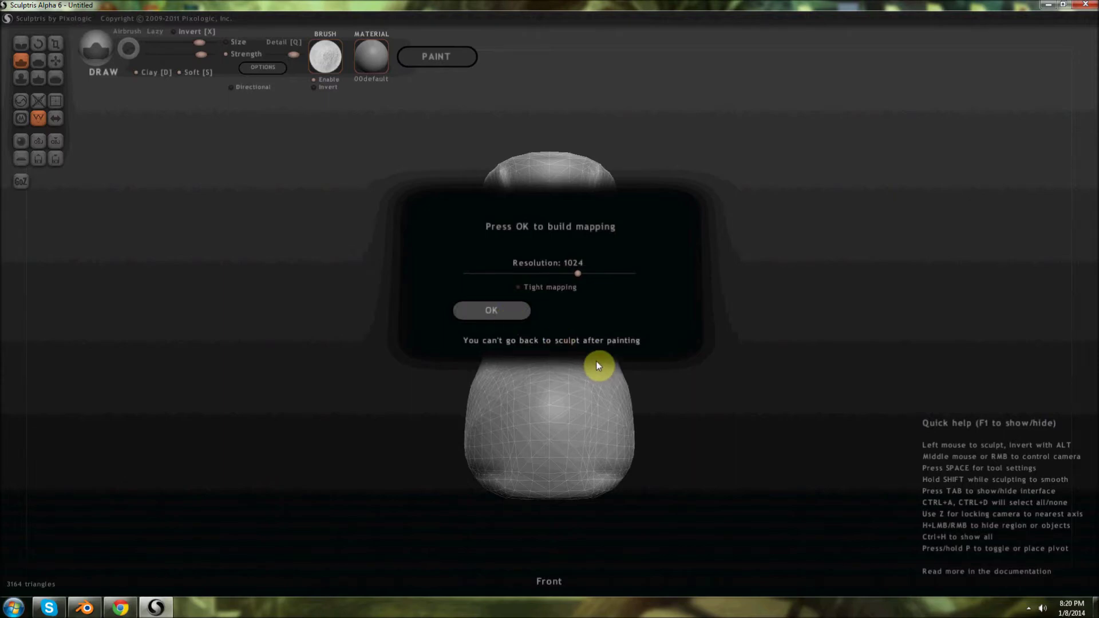
pyautogui.moveTo(668, 308); pyautogui.dragTo(737, 290)
# - Change the boot's display material to 00default
pyautogui.click(321, 59)
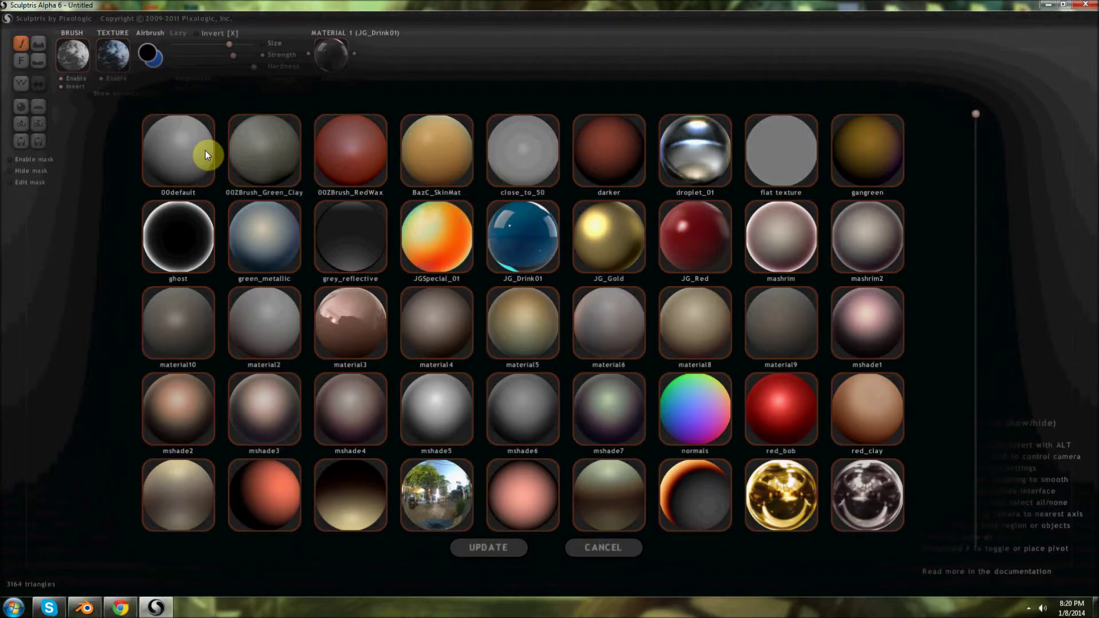
pyautogui.click(205, 150)
pyautogui.moveTo(678, 284); pyautogui.dragTo(778, 258)
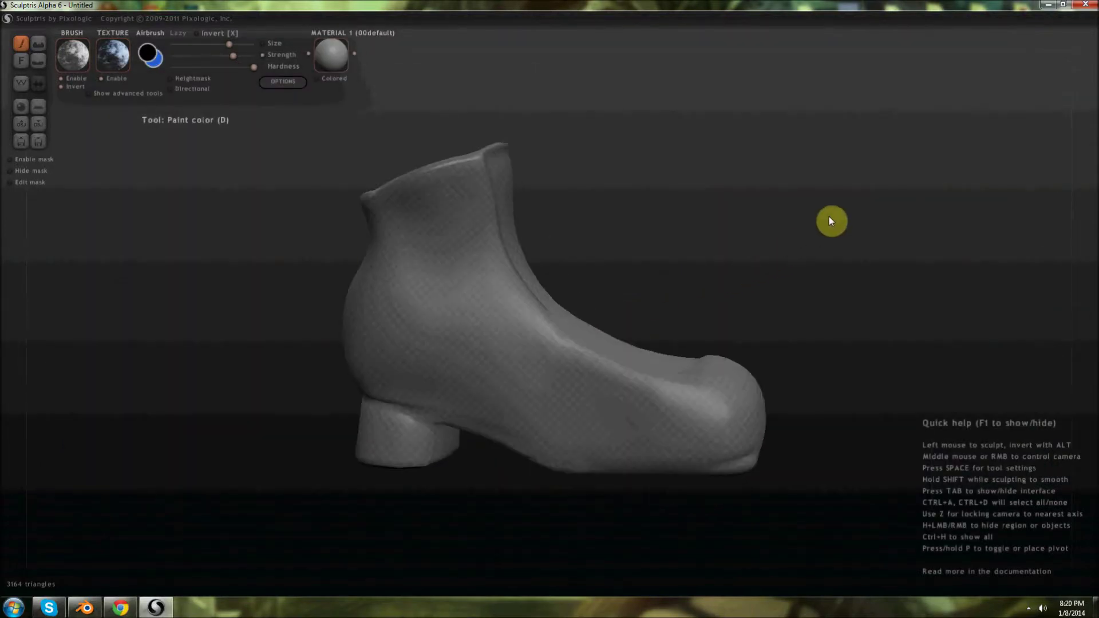
# - Examine the checker pattern on the boot and heel from both sides and up close for distortion or mesh errors
pyautogui.moveTo(773, 312); pyautogui.dragTo(445, 383)
pyautogui.moveTo(342, 377); pyautogui.dragTo(686, 294)
pyautogui.scroll(5, 664, 258)
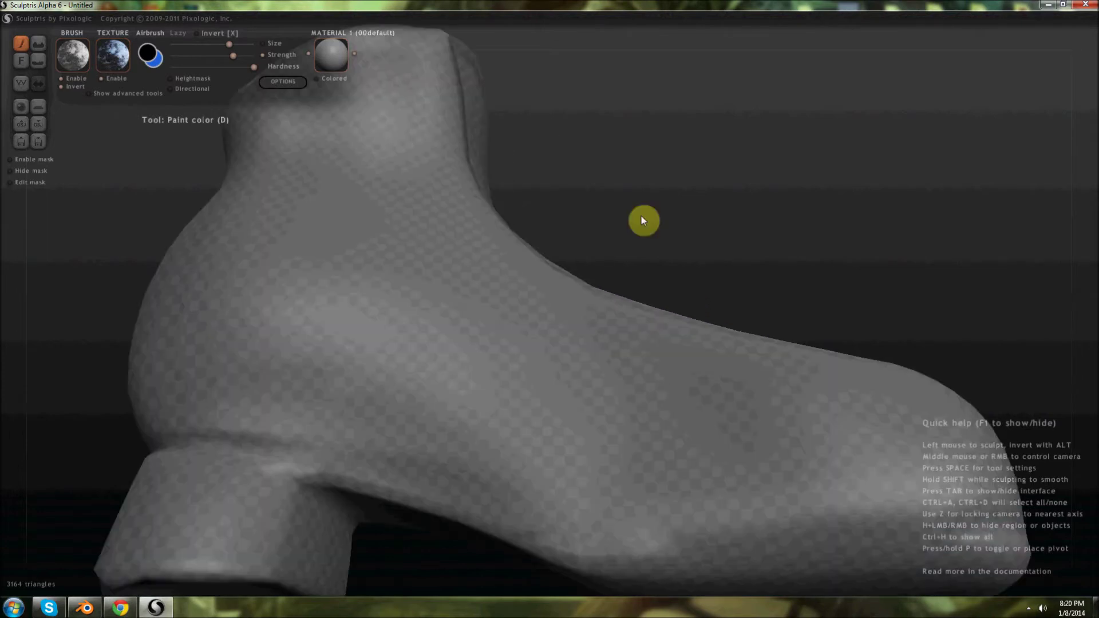
pyautogui.moveTo(506, 334); pyautogui.dragTo(617, 321)
pyautogui.press('z')
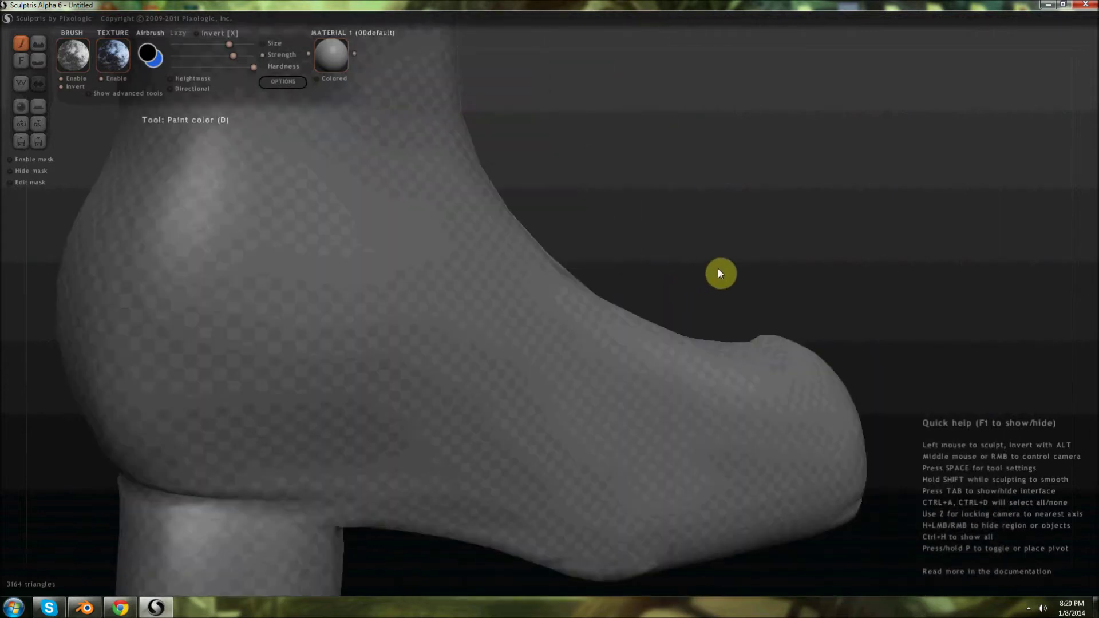
pyautogui.scroll(-3, 706, 277)
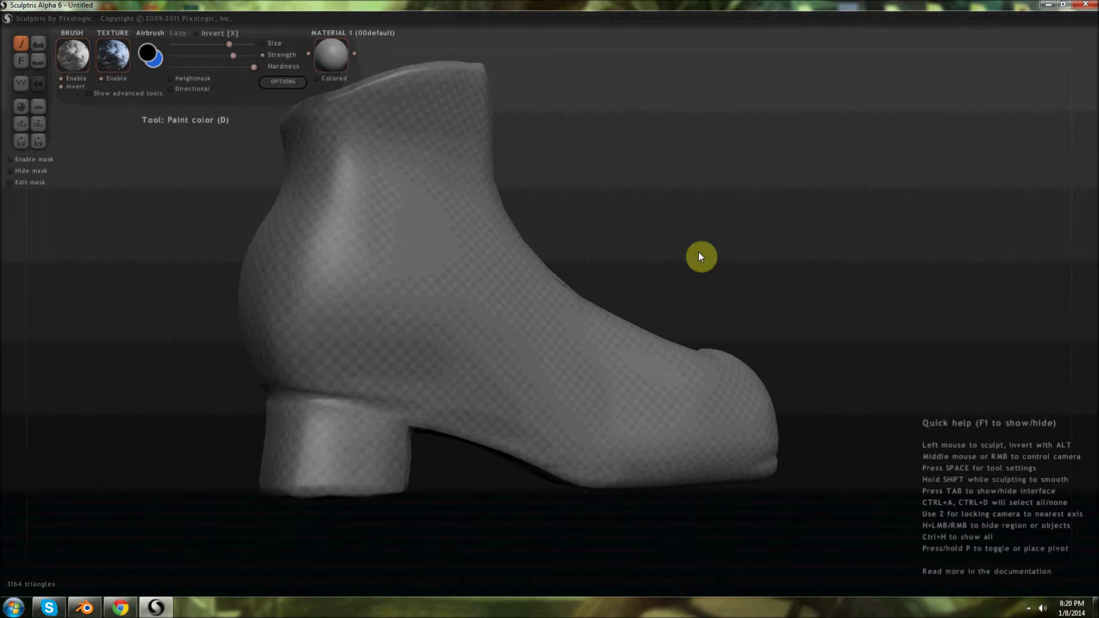
pyautogui.scroll(1, 699, 254)
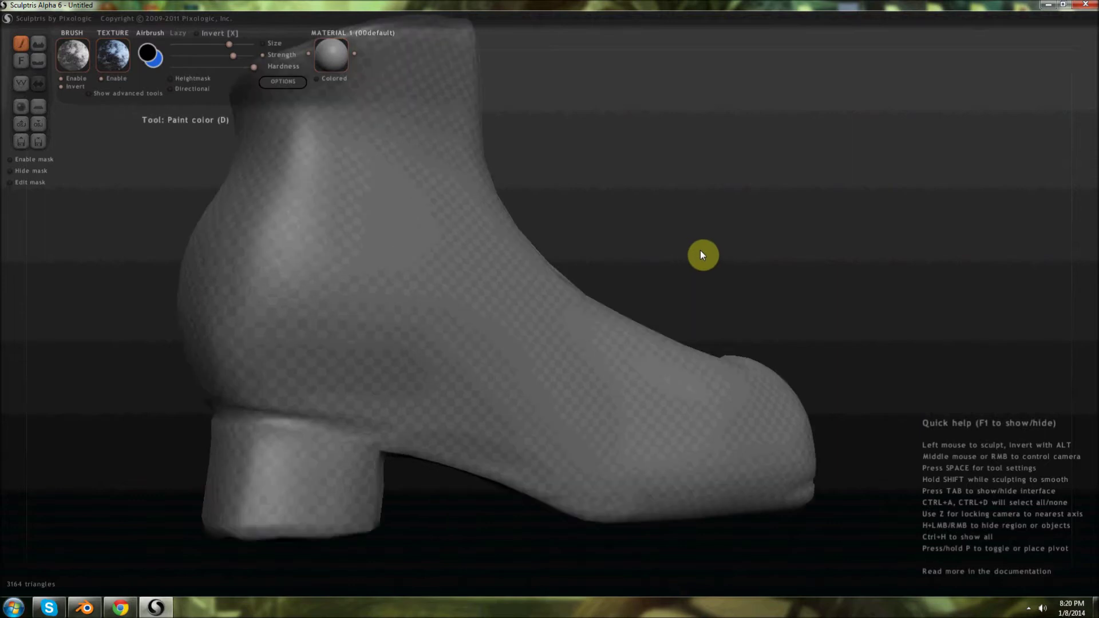
pyautogui.scroll(1, 544, 221)
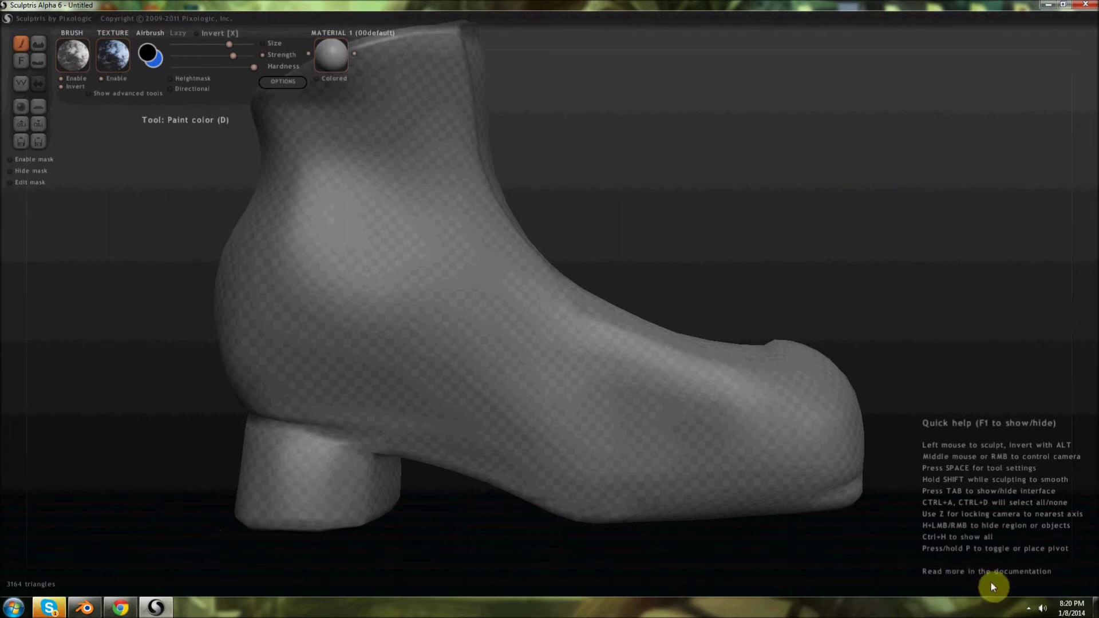
pyautogui.click(1029, 609)
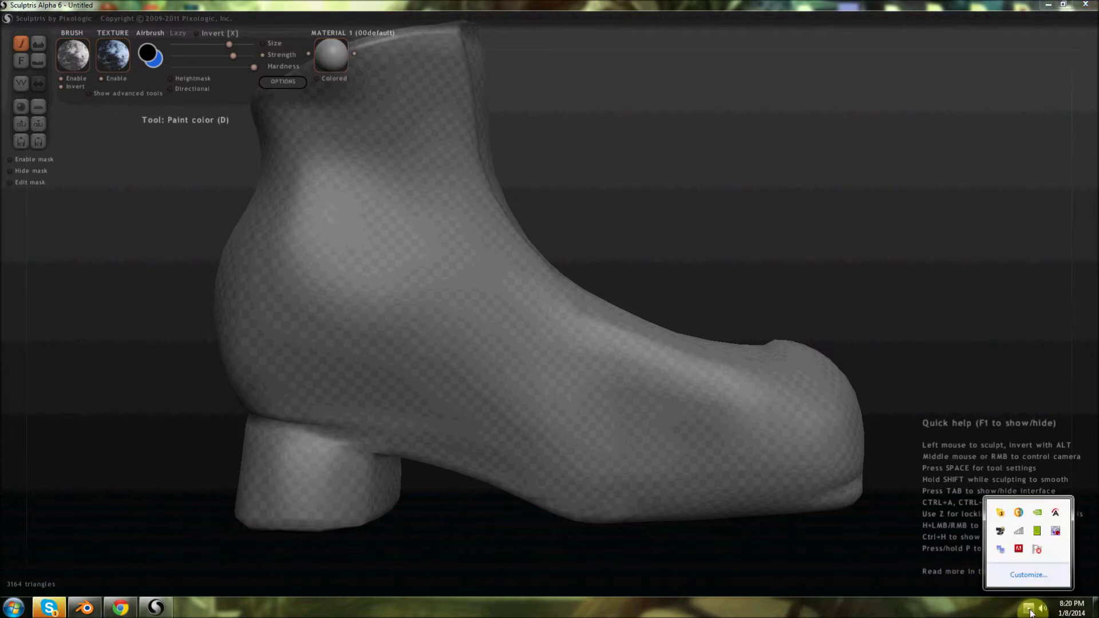
pyautogui.rightClick(1060, 535)
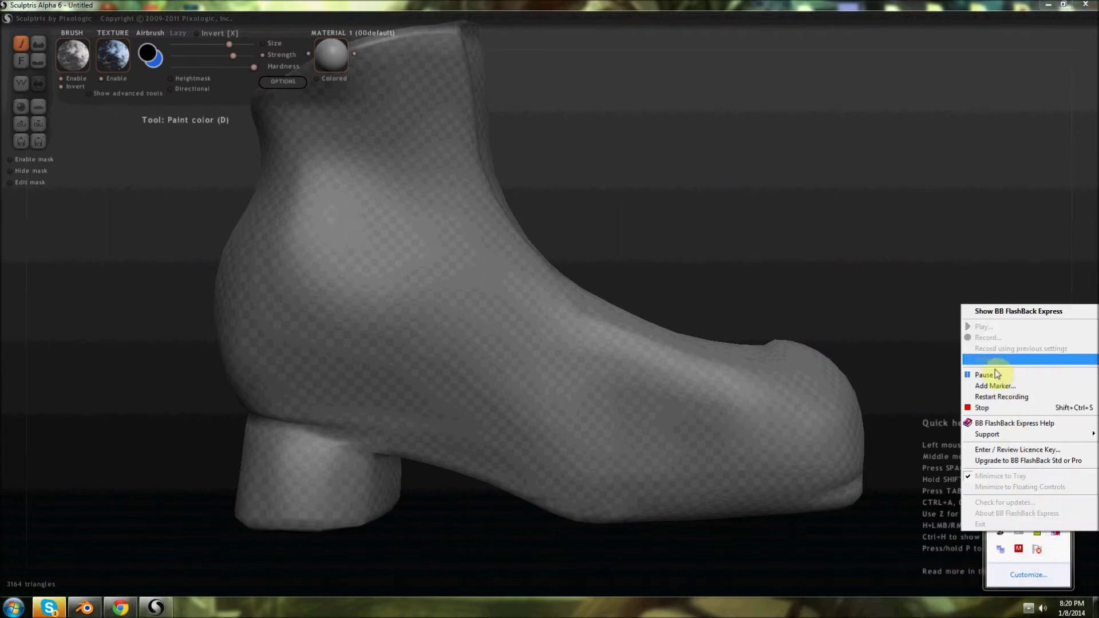
pyautogui.click(997, 373)
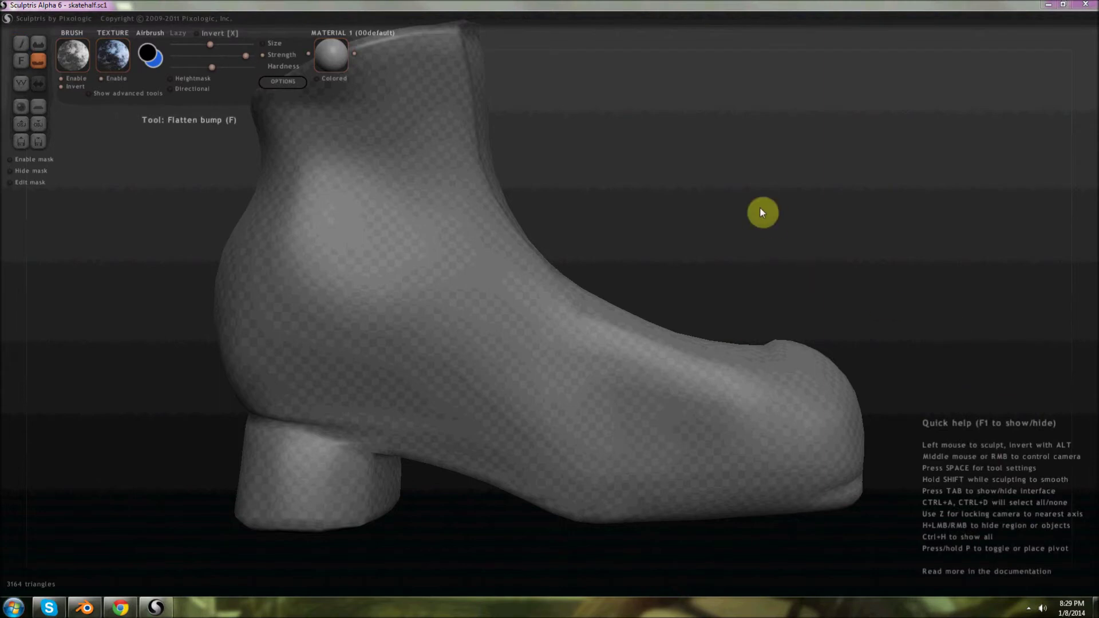
pyautogui.moveTo(761, 212); pyautogui.dragTo(588, 219)
pyautogui.moveTo(331, 219); pyautogui.dragTo(622, 253)
pyautogui.moveTo(633, 263); pyautogui.dragTo(641, 236)
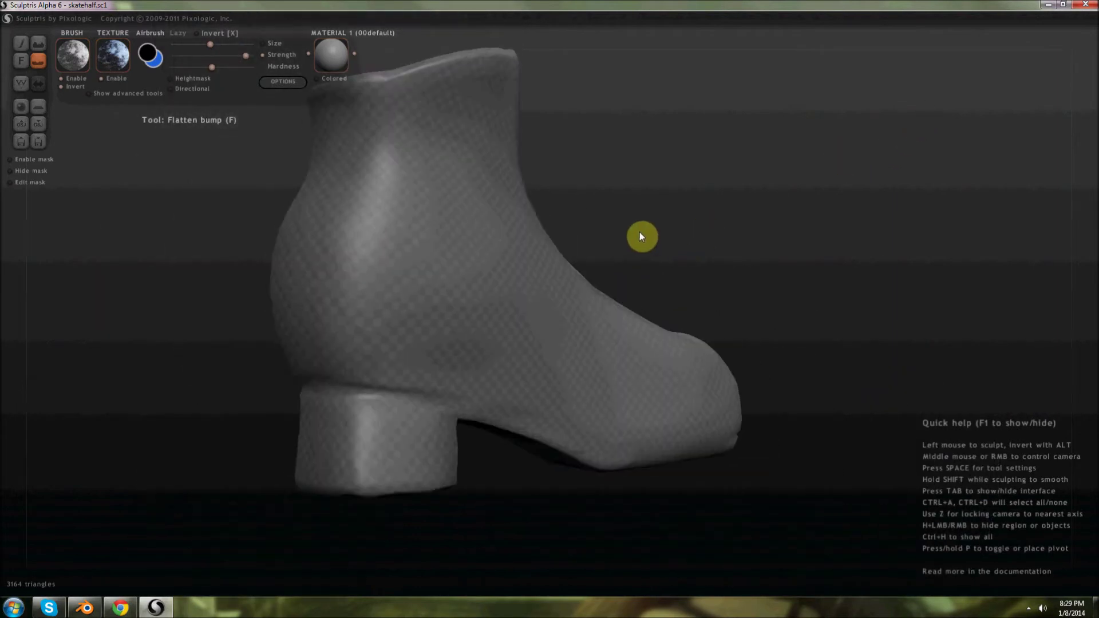
# - Switch to Chrome and open the black stitched-leather photo from the morgueFile leather results in a new tab
pyautogui.click(121, 608)
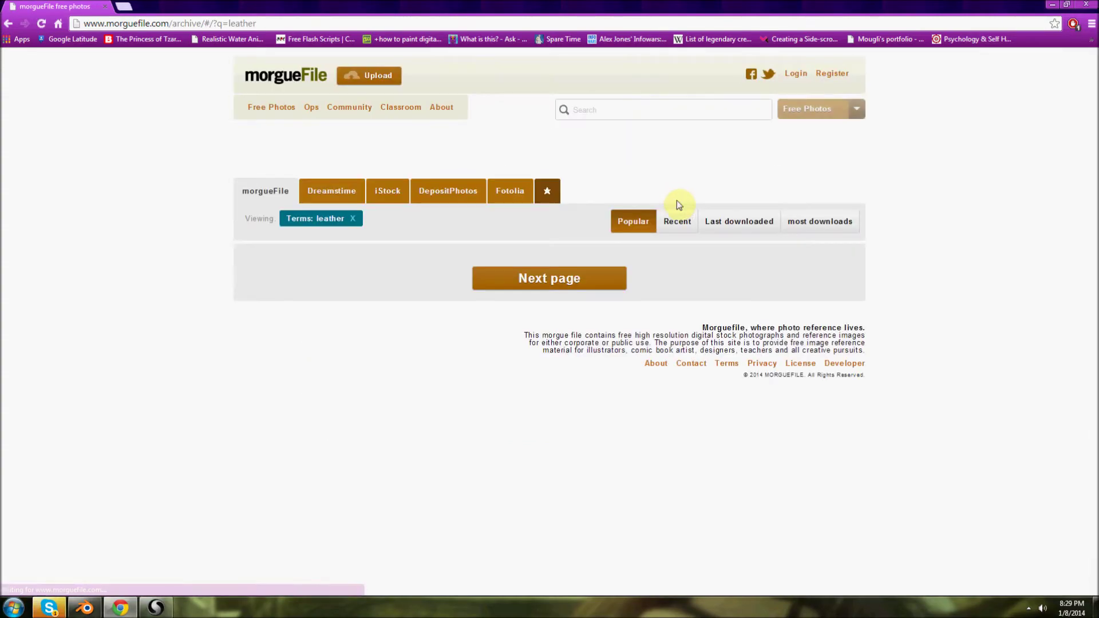
pyautogui.scroll(-2, 787, 213)
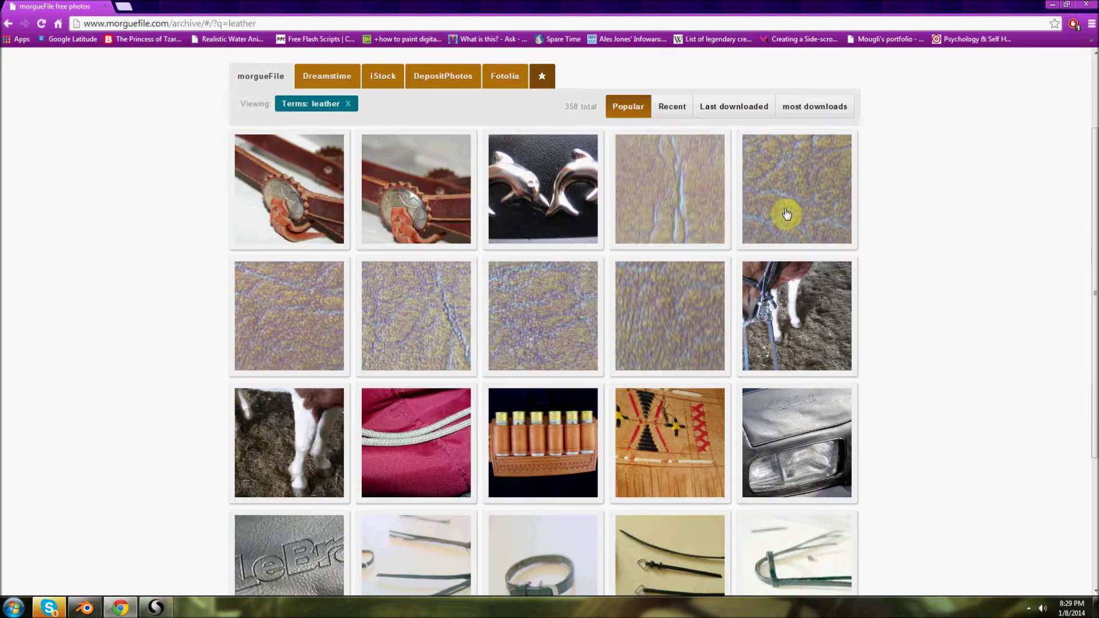
pyautogui.scroll(-11, 786, 213)
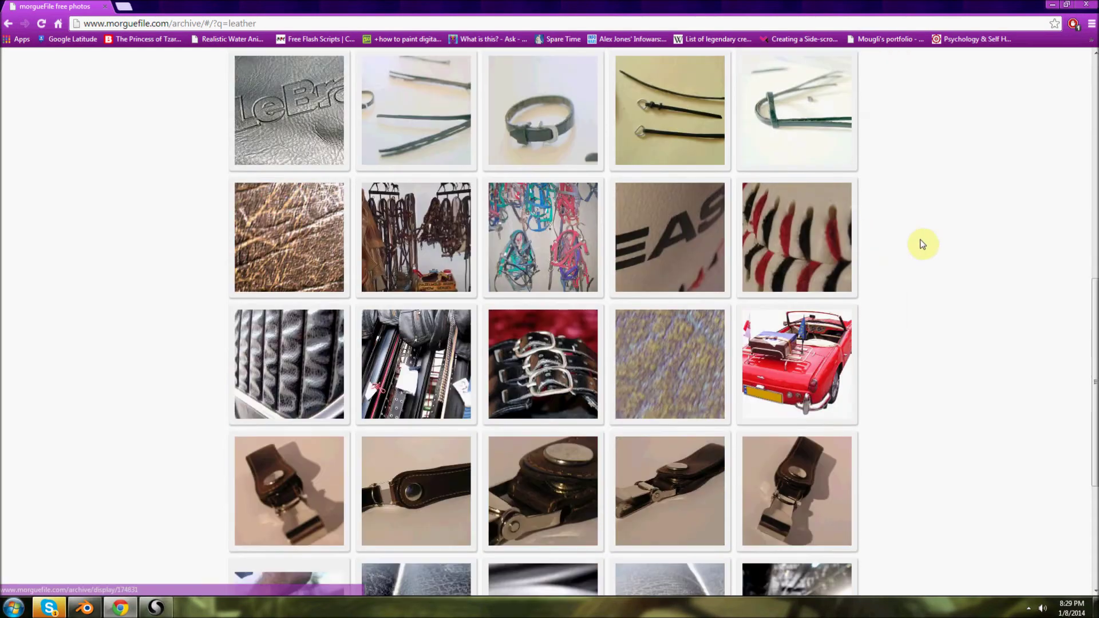
pyautogui.scroll(-6, 945, 248)
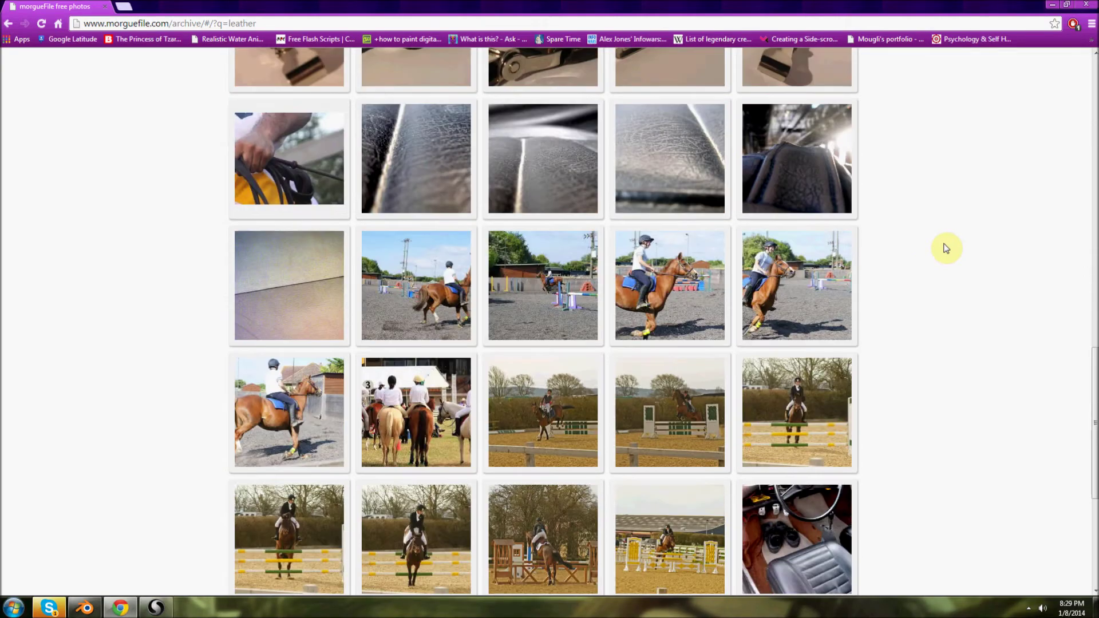
pyautogui.scroll(-1, 945, 247)
pyautogui.scroll(-12, 950, 256)
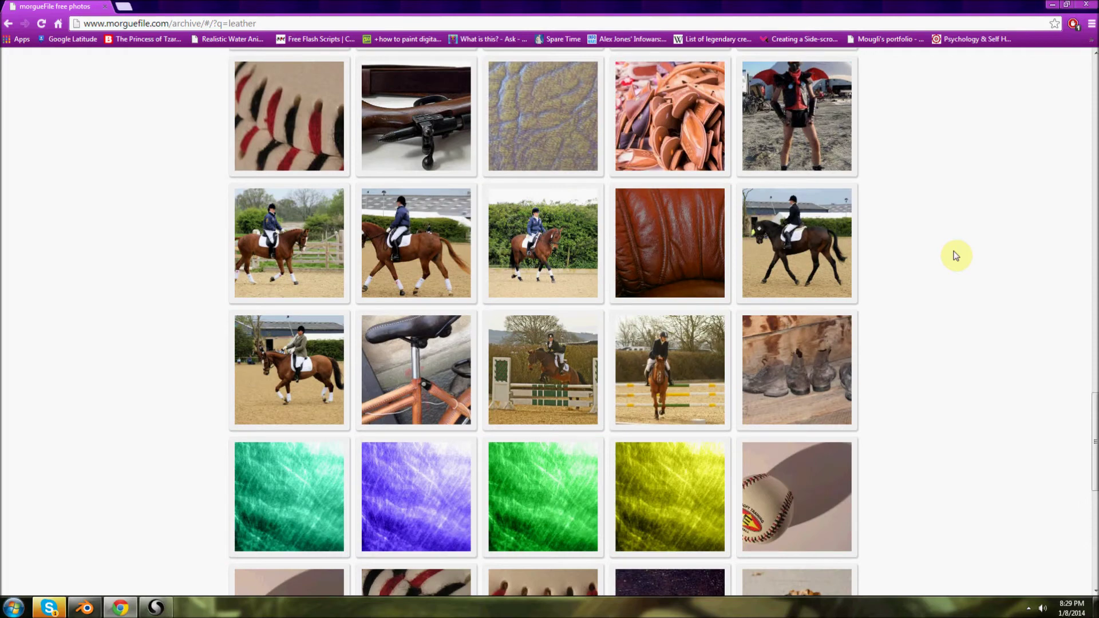
pyautogui.scroll(-8, 955, 256)
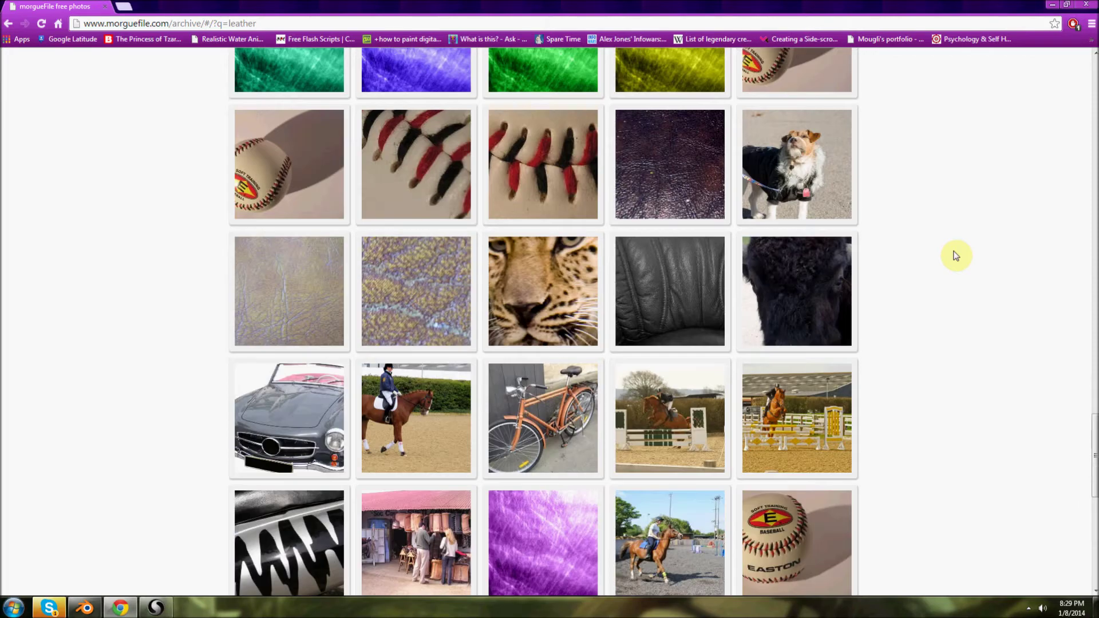
pyautogui.rightClick(693, 290)
pyautogui.click(715, 292)
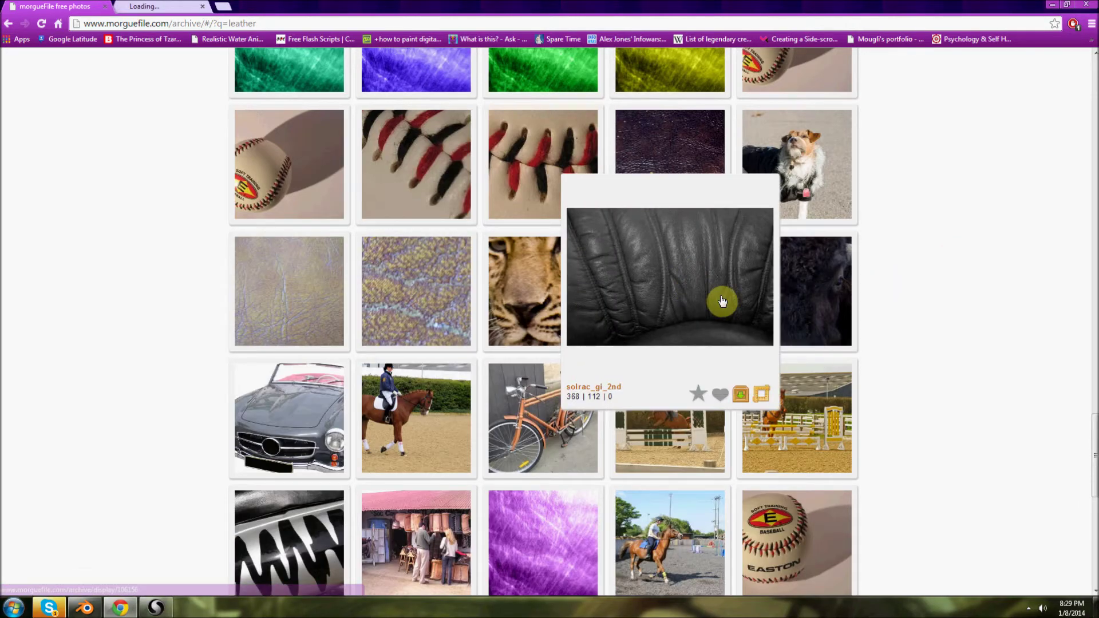
# - Look further through the leather results and open the speckled red and white surface photo in a new tab
pyautogui.scroll(-7, 933, 321)
pyautogui.scroll(-10, 936, 325)
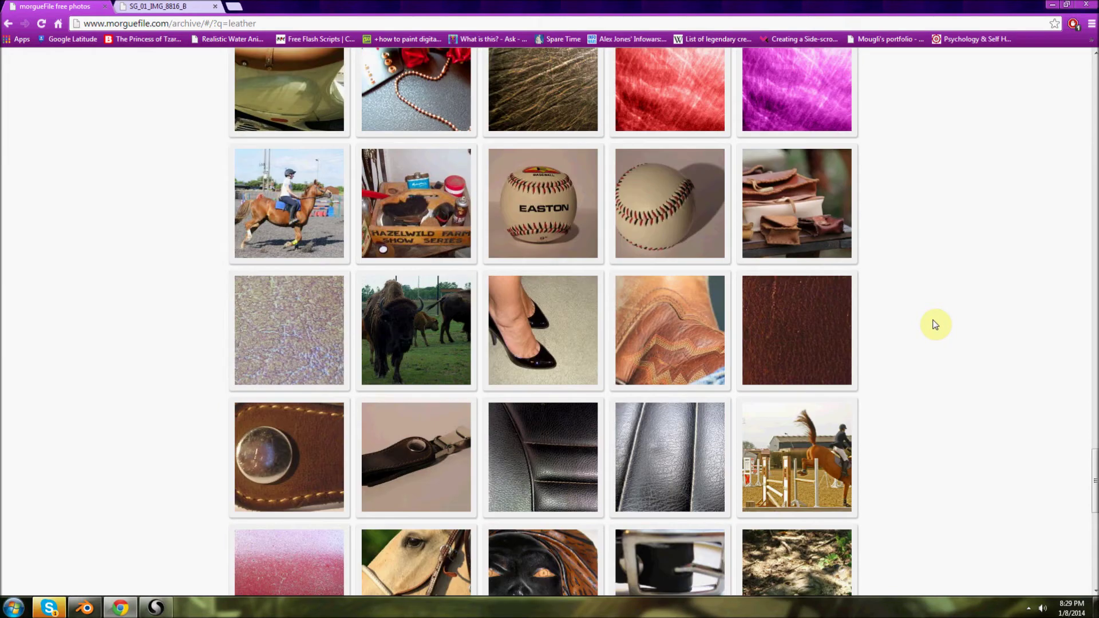
pyautogui.scroll(-3, 935, 324)
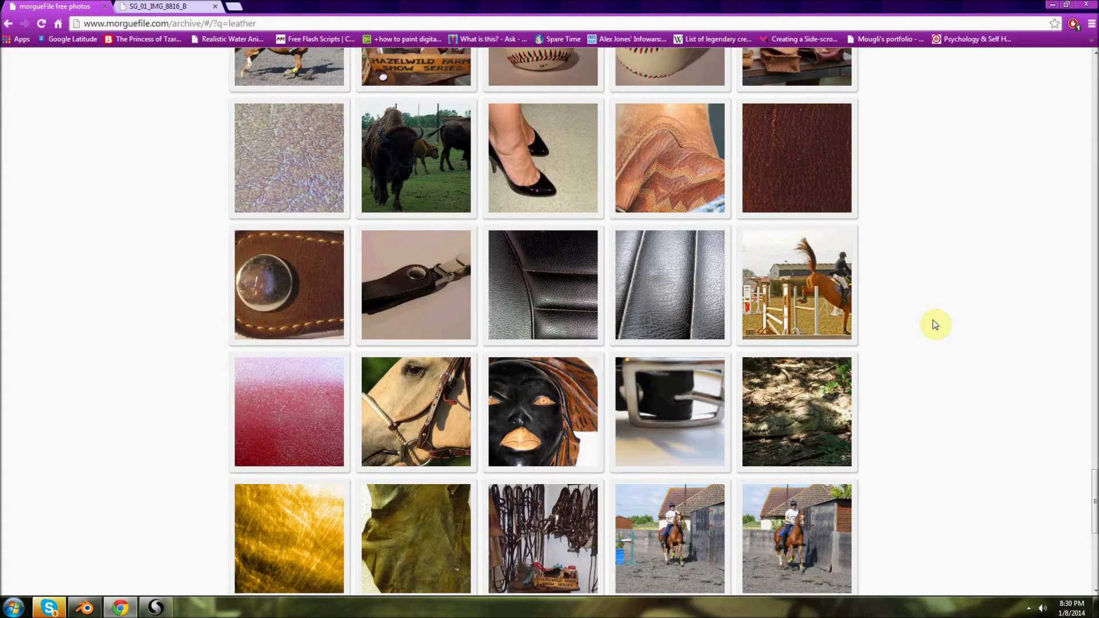
pyautogui.scroll(-2, 936, 324)
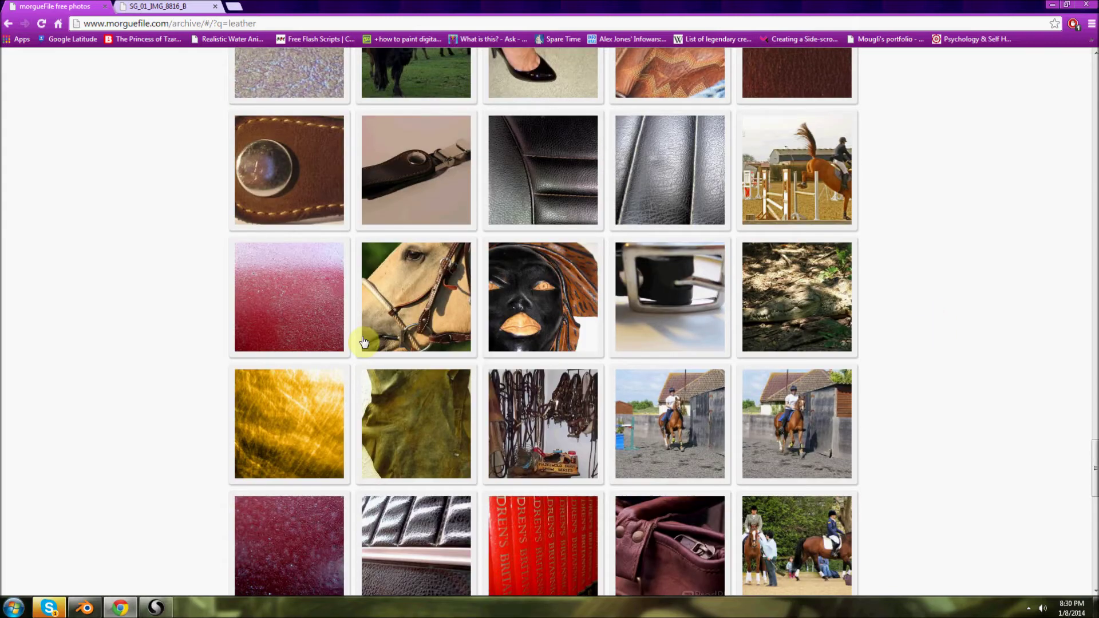
pyautogui.scroll(-1, 337, 326)
pyautogui.rightClick(304, 277)
pyautogui.click(350, 277)
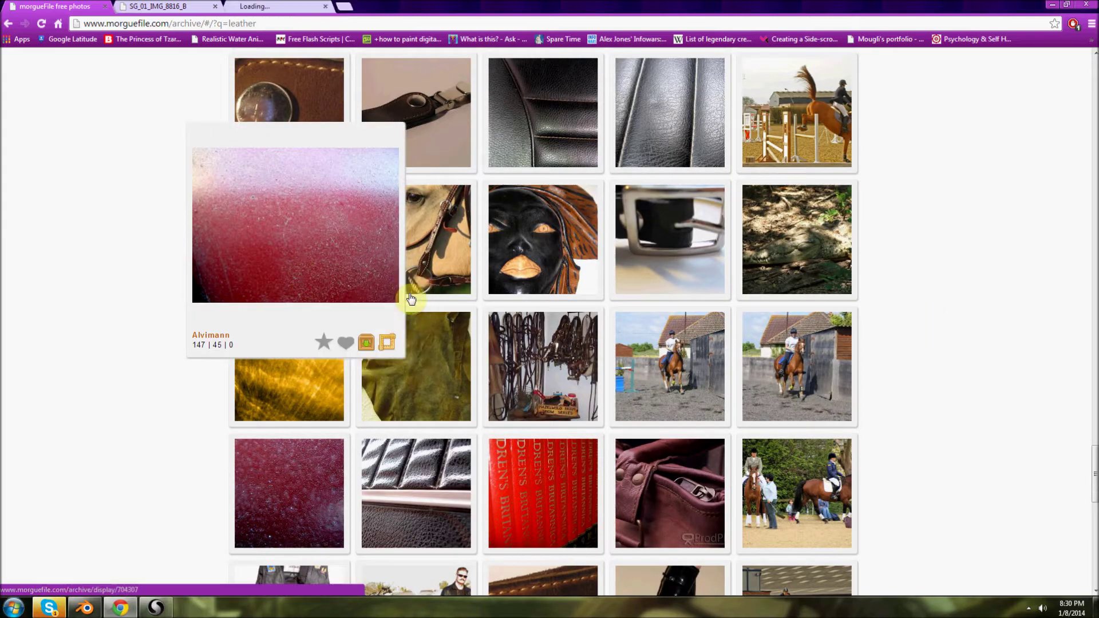
# - View the Car_Paint_Texture_7027 photo page and close its tab
pyautogui.scroll(-8, 429, 305)
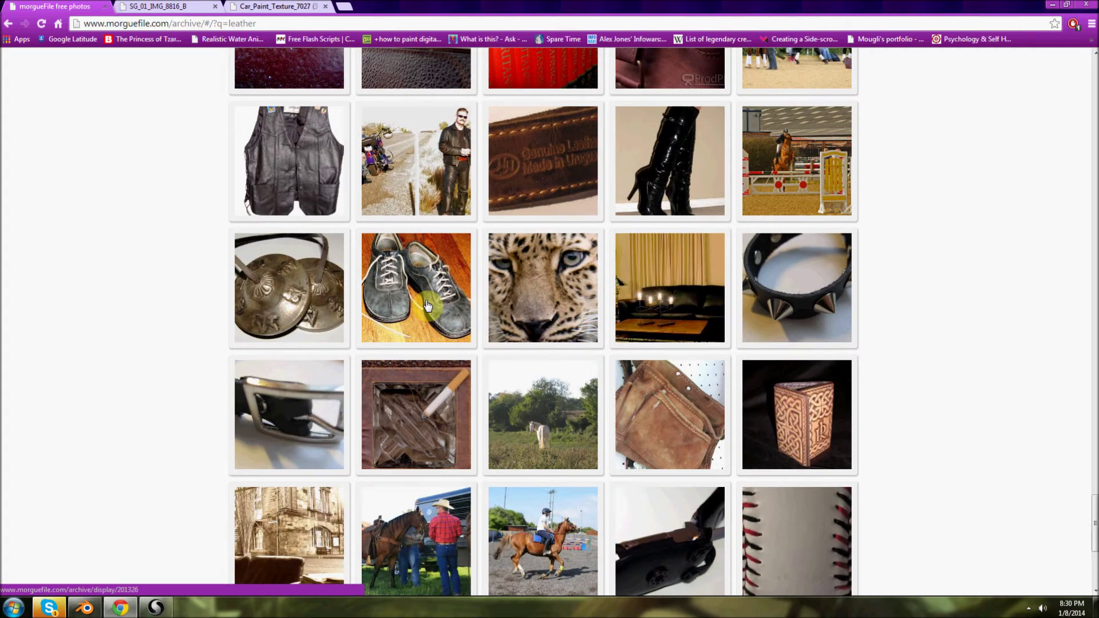
pyautogui.hotkey('ctrl', 'Tab')
pyautogui.hotkey('ctrl', 'Tab')
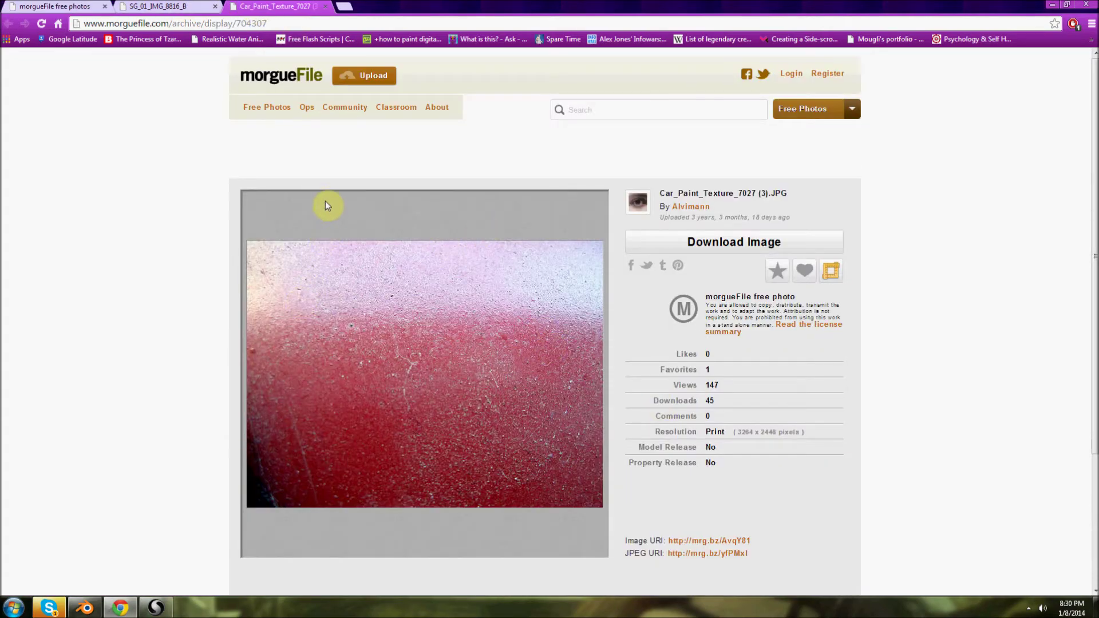
pyautogui.click(326, 10)
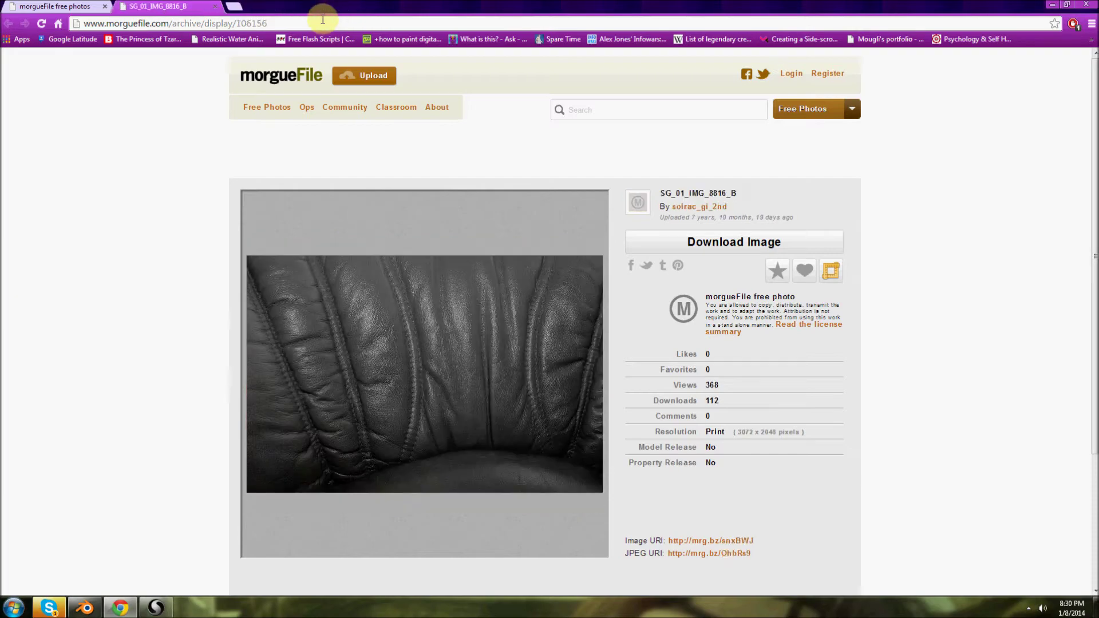
# - Return to the leather results and open the green leather photo with crossing stitched seams in a new tab
pyautogui.click(57, 7)
pyautogui.scroll(-9, 651, 339)
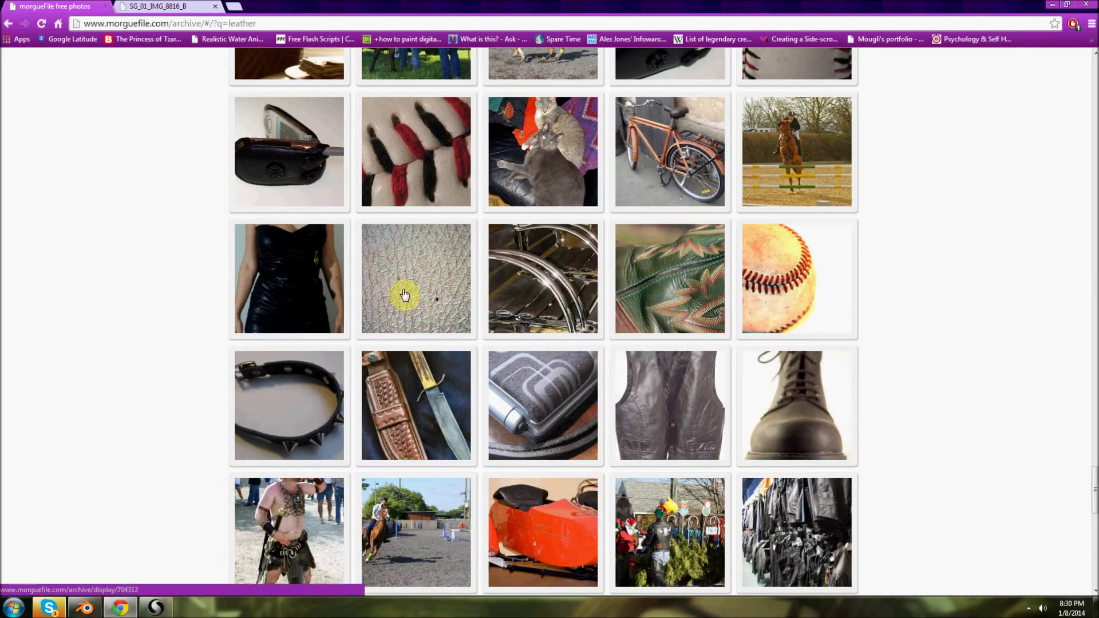
pyautogui.scroll(-2, 422, 295)
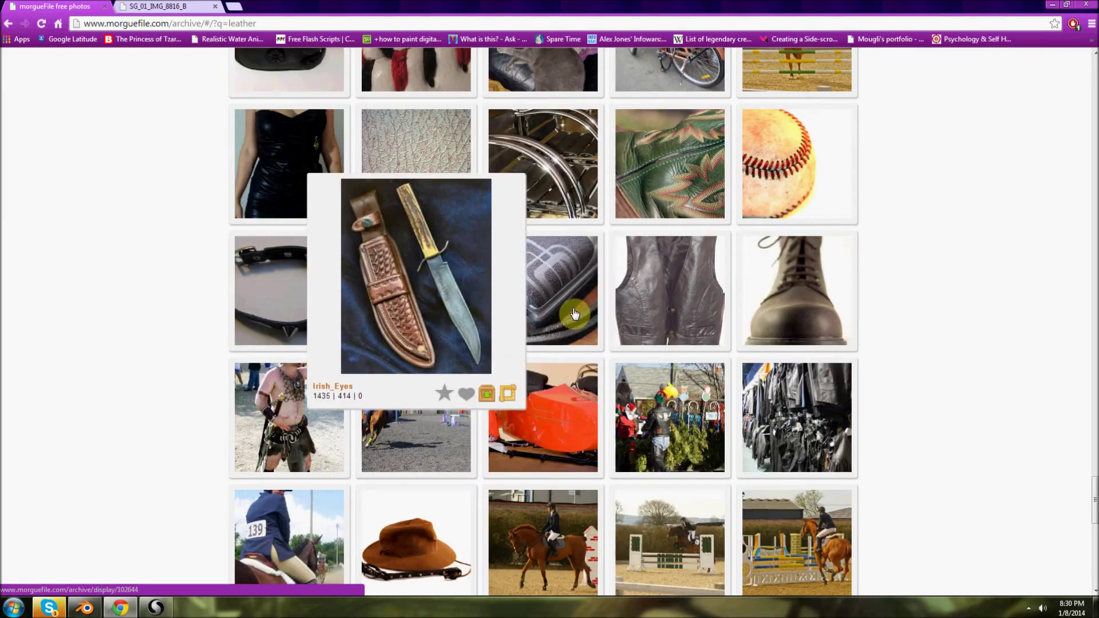
pyautogui.scroll(-11, 149, 358)
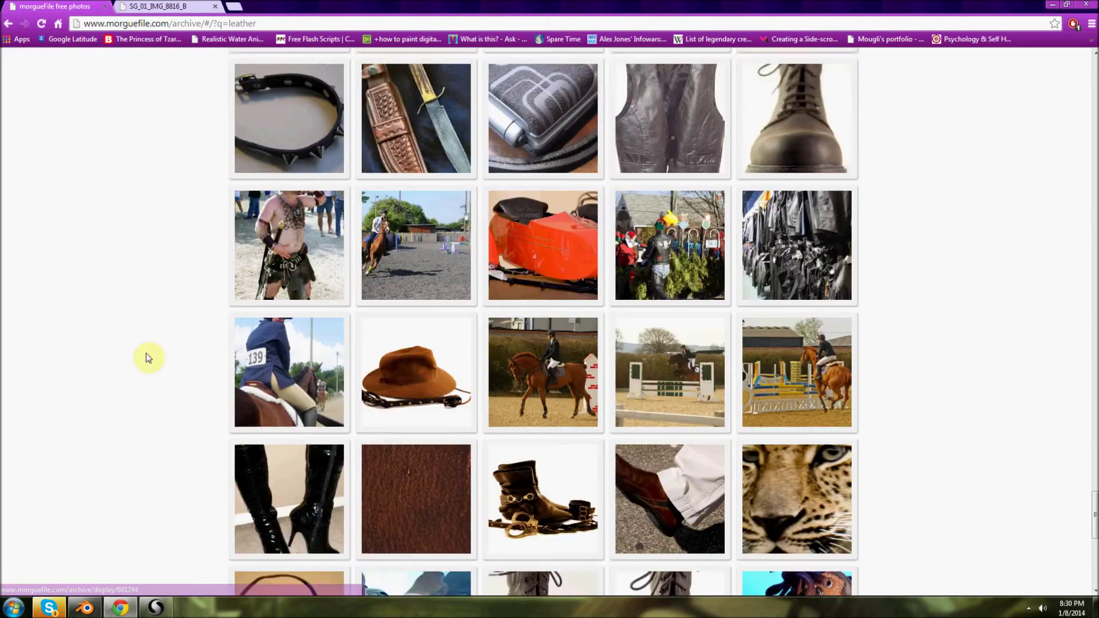
pyautogui.scroll(-3, 148, 358)
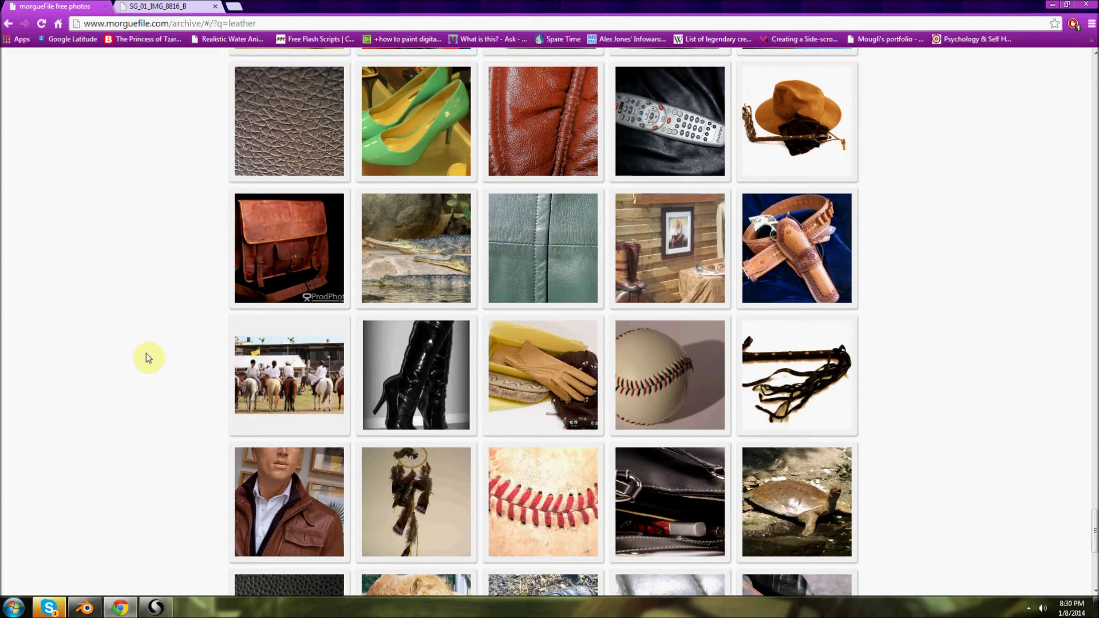
pyautogui.rightClick(532, 248)
pyautogui.click(579, 252)
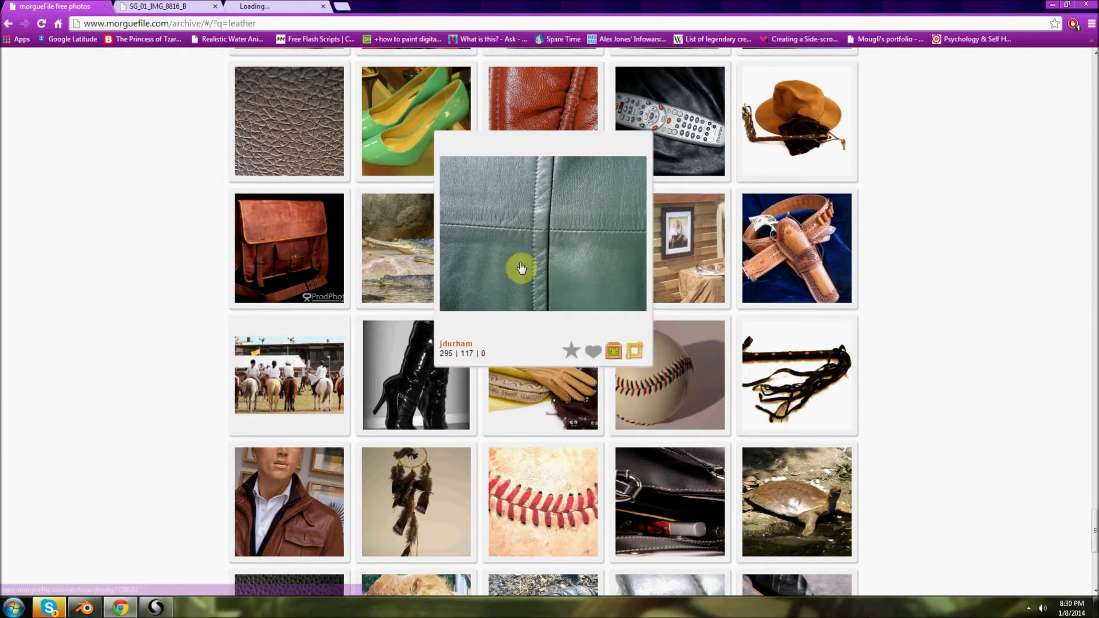
# - Browse more leather results and open the brown leather photo with horizontal seams in a new tab
pyautogui.scroll(-8, 387, 327)
pyautogui.scroll(-14, 345, 334)
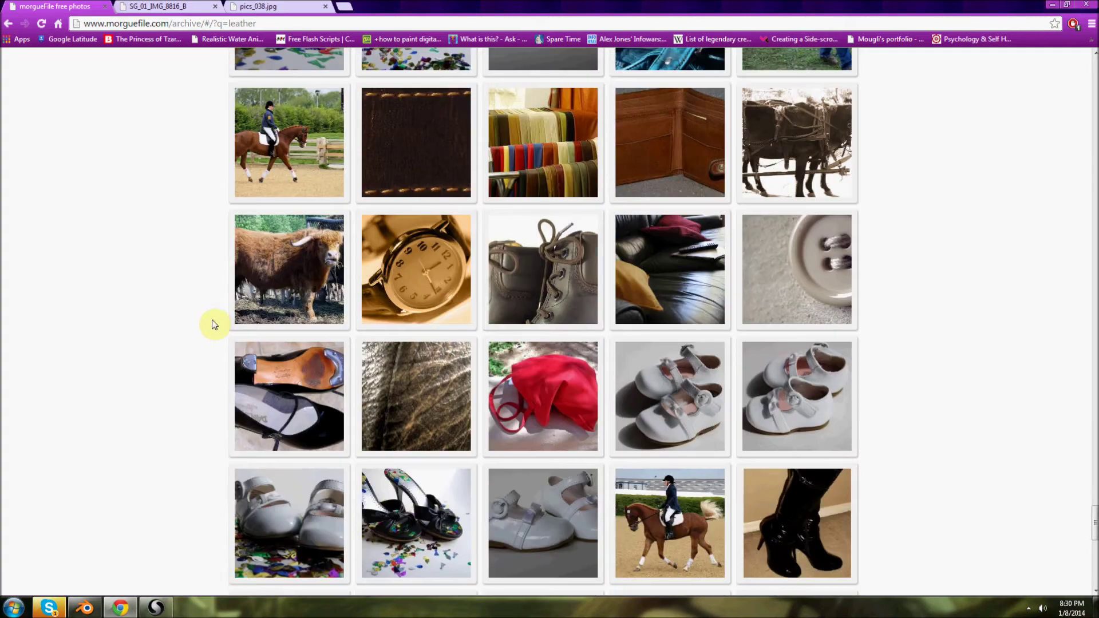
pyautogui.scroll(-6, 217, 325)
pyautogui.scroll(-7, 215, 325)
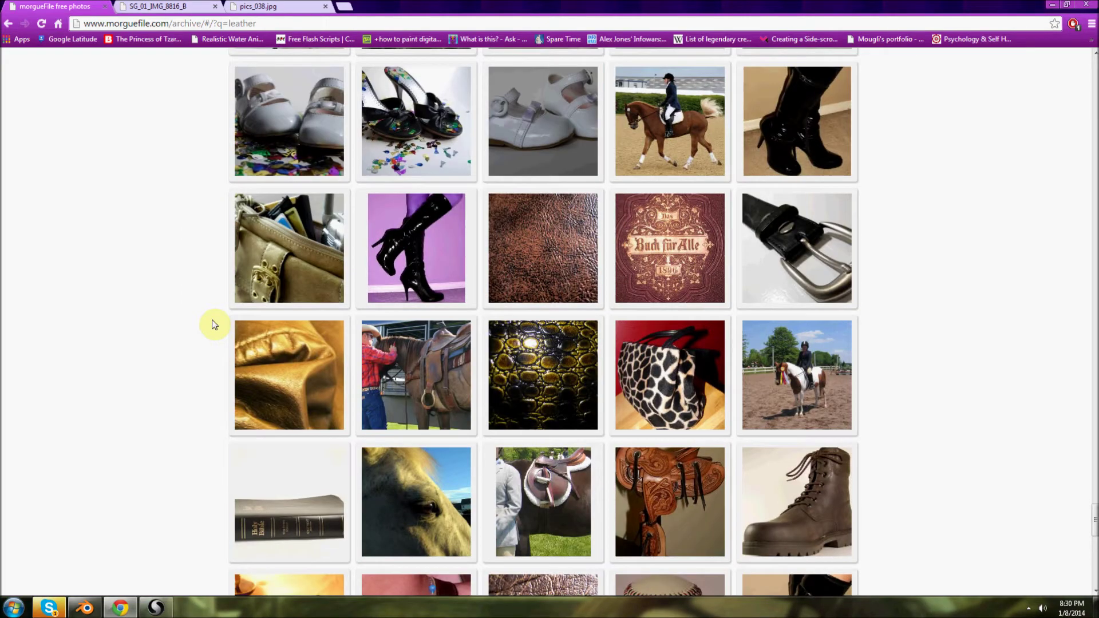
pyautogui.scroll(-5, 213, 324)
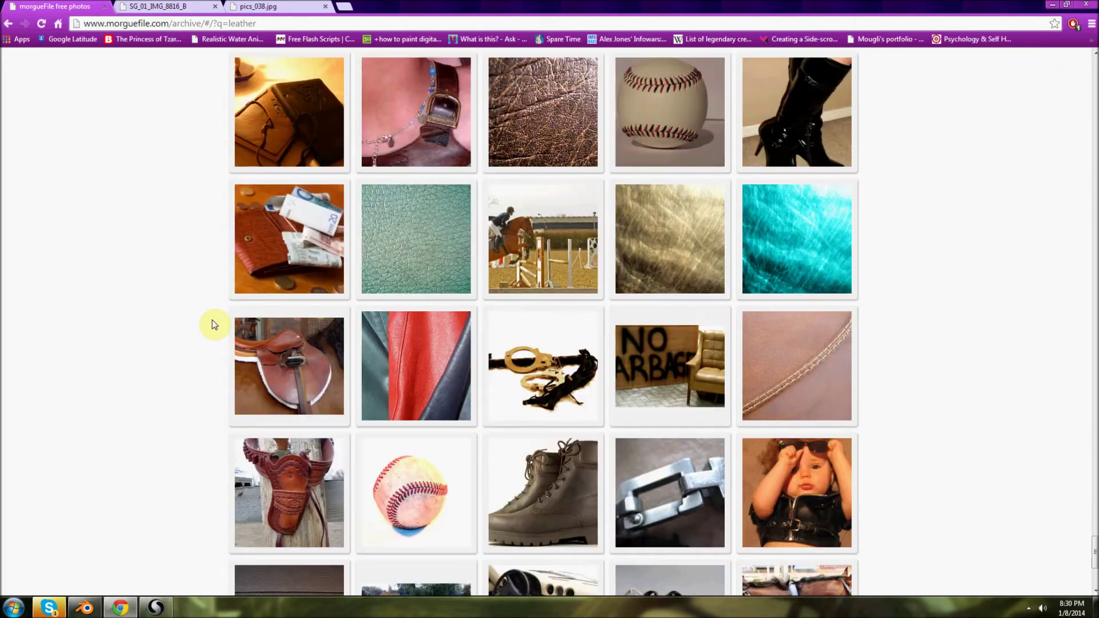
pyautogui.scroll(-3, 213, 325)
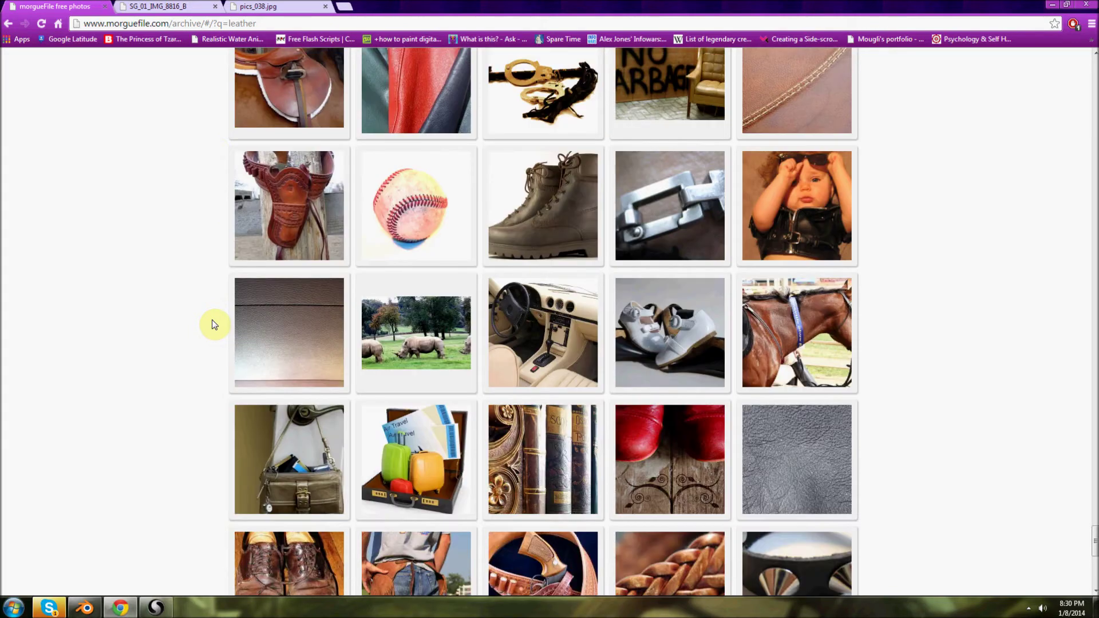
pyautogui.rightClick(287, 334)
pyautogui.click(331, 333)
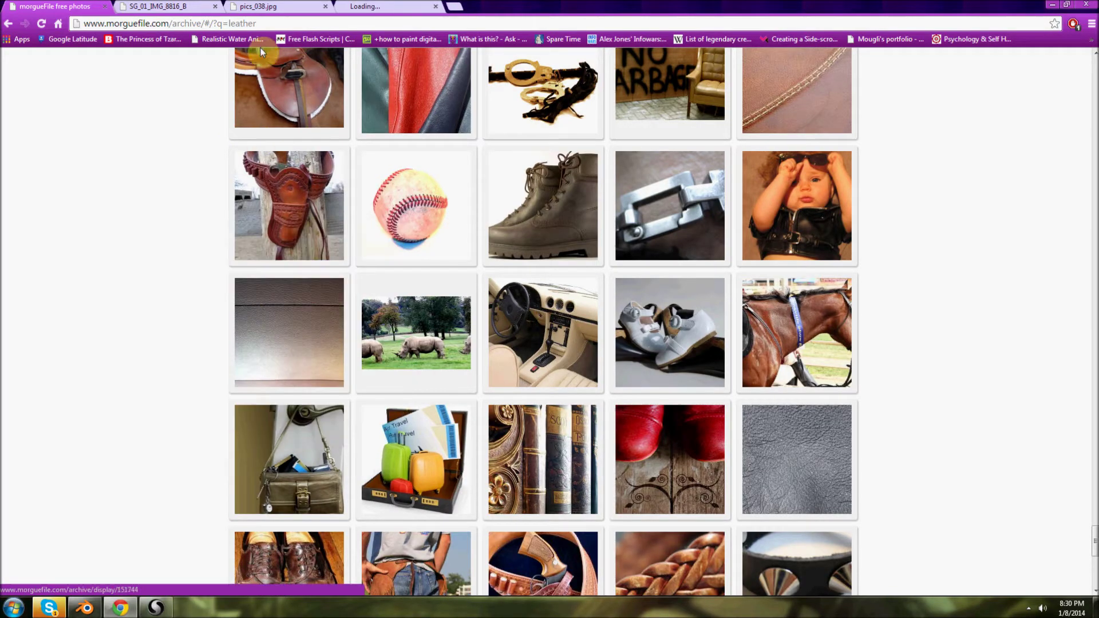
# - Download the green leather photo pics_038.jpg and dismiss the sponsor message
pyautogui.click(264, 6)
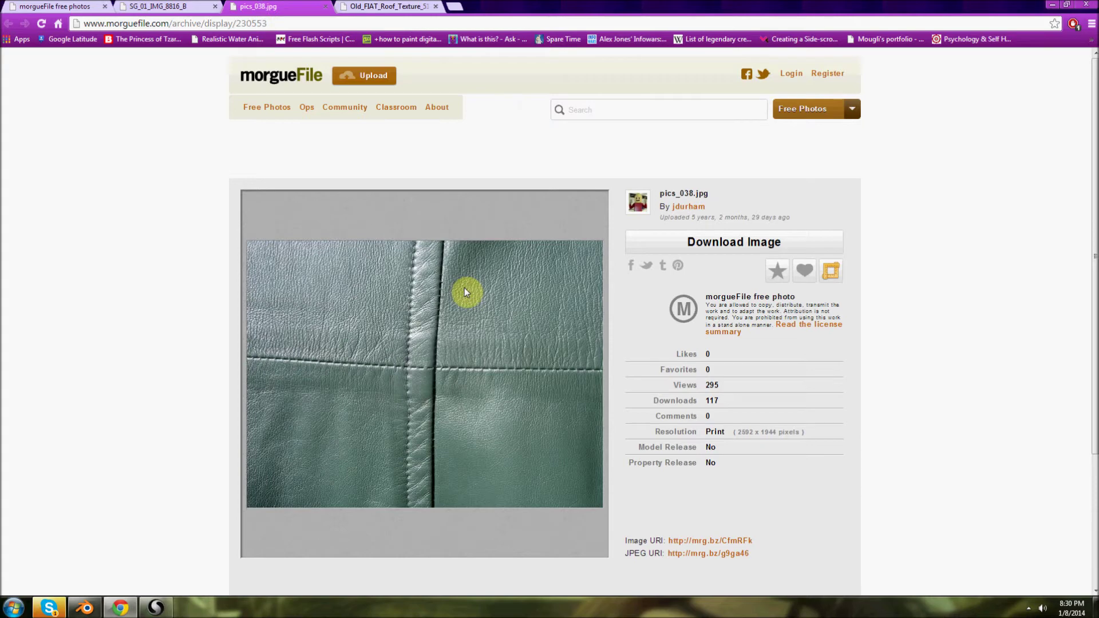
pyautogui.scroll(-1, 454, 291)
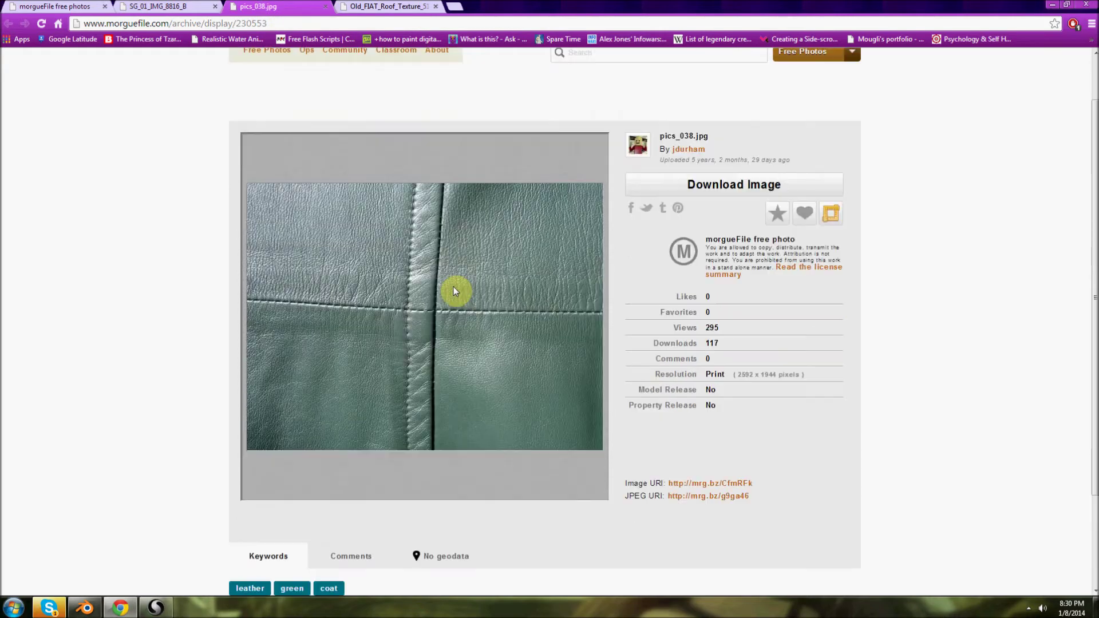
pyautogui.click(695, 189)
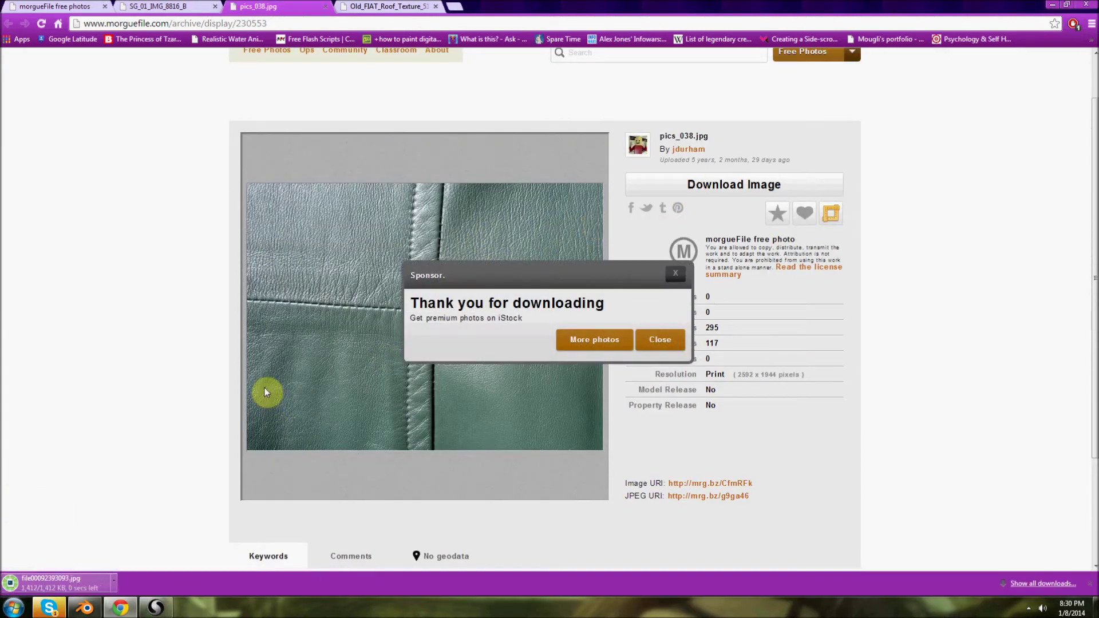
pyautogui.click(675, 273)
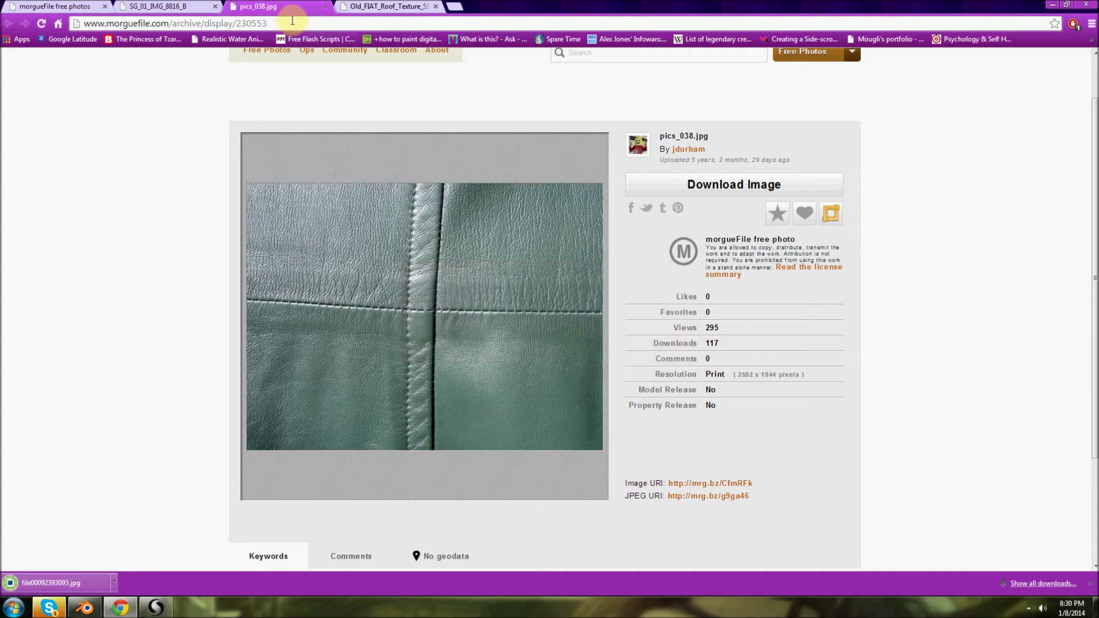
# - Close the three opened photo pages, leaving the leather results, and show the desktop
pyautogui.click(325, 6)
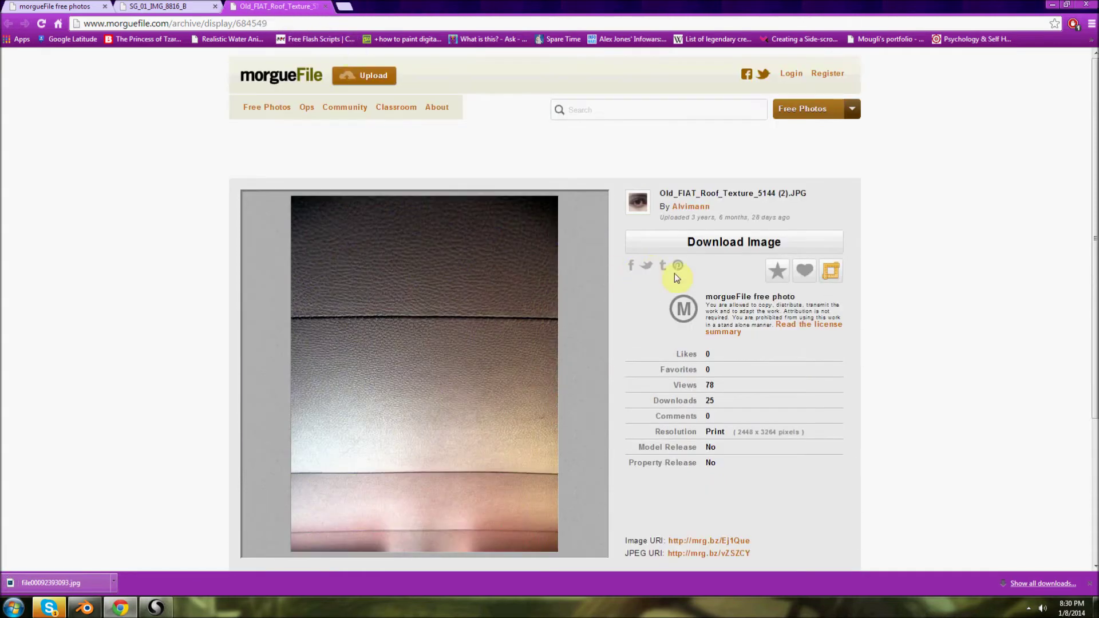
pyautogui.click(326, 6)
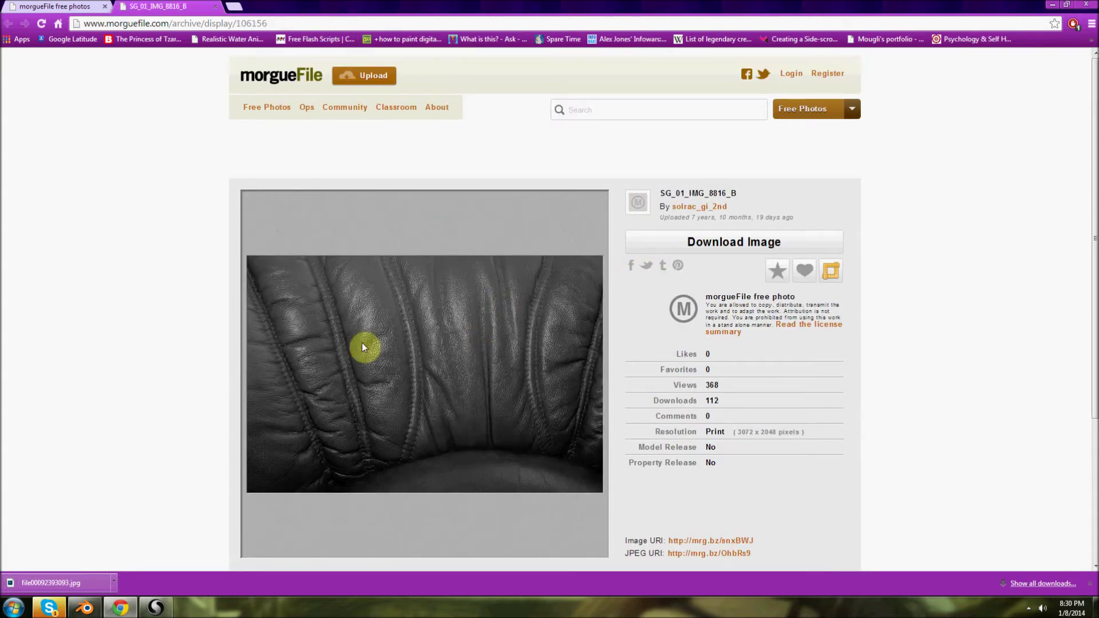
pyautogui.click(214, 7)
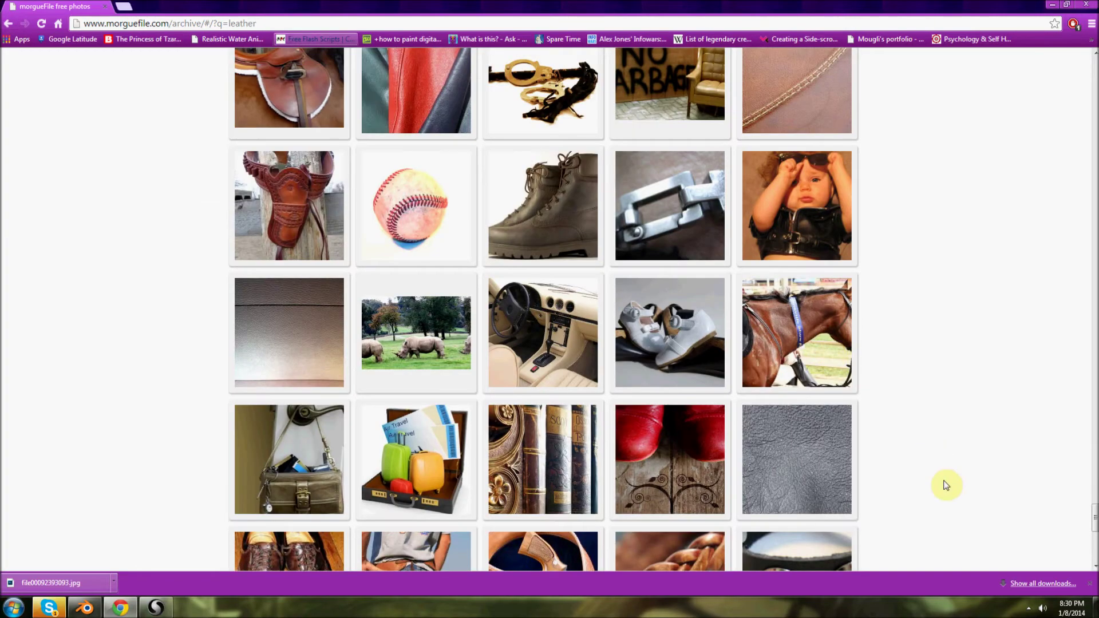
pyautogui.click(1091, 601)
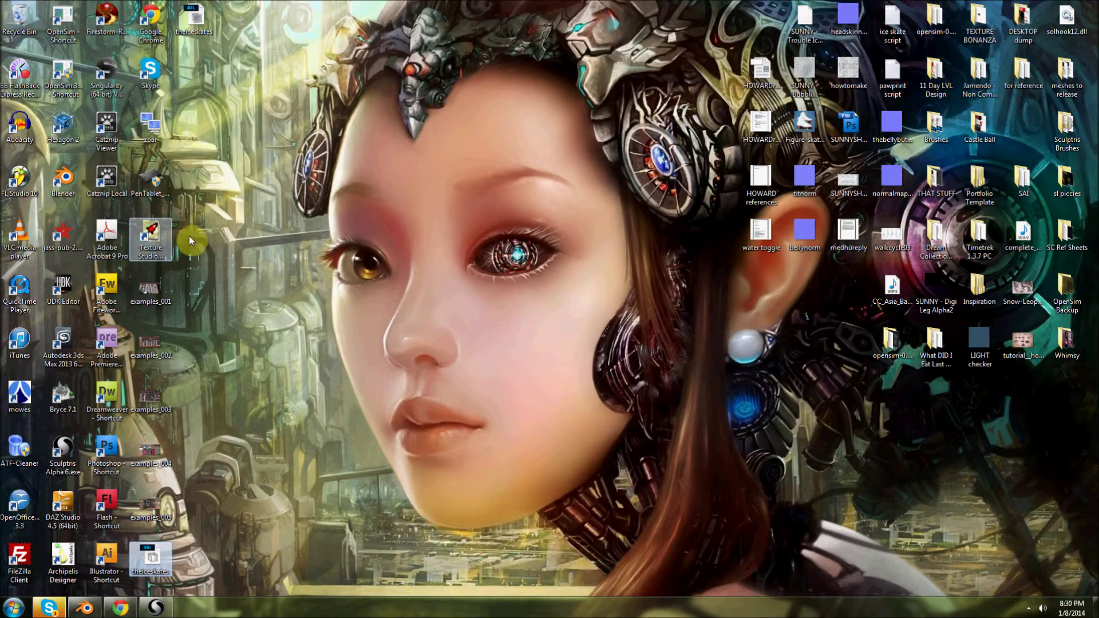
# - Launch Texture Studio, then open the Downloads folder in an enlarged file window moved clear of the desktop shortcuts
pyautogui.click(150, 240)
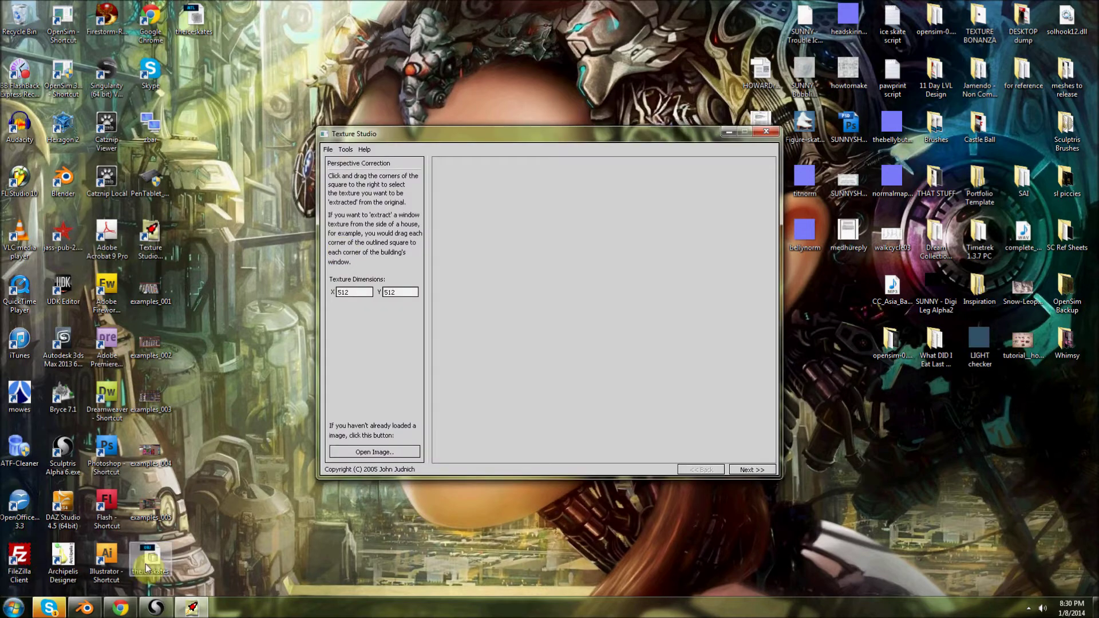
pyautogui.click(14, 607)
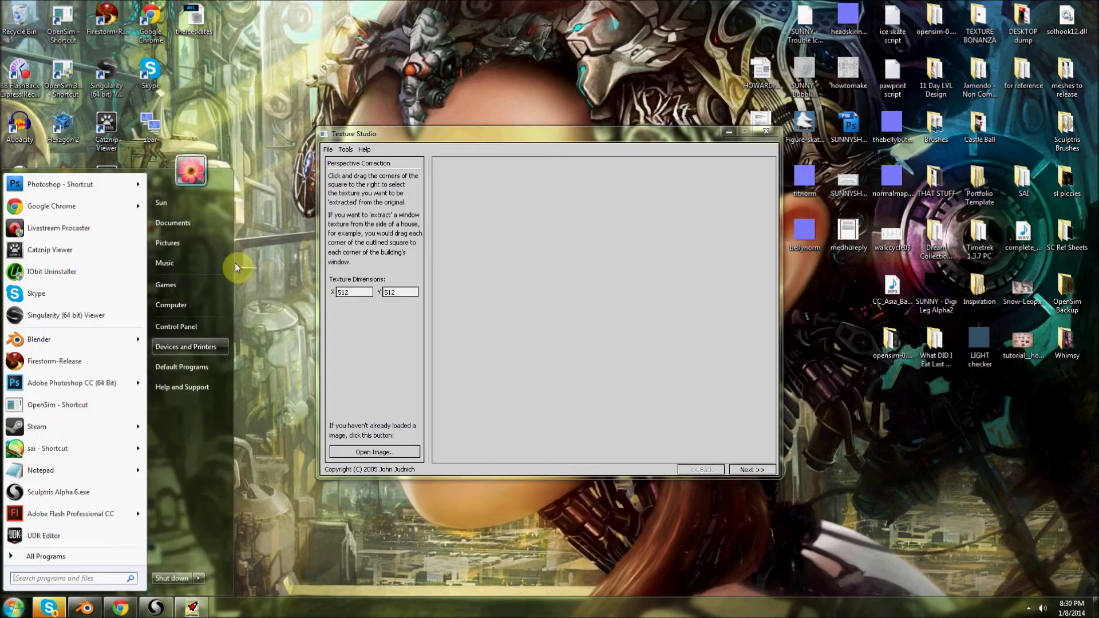
pyautogui.click(202, 223)
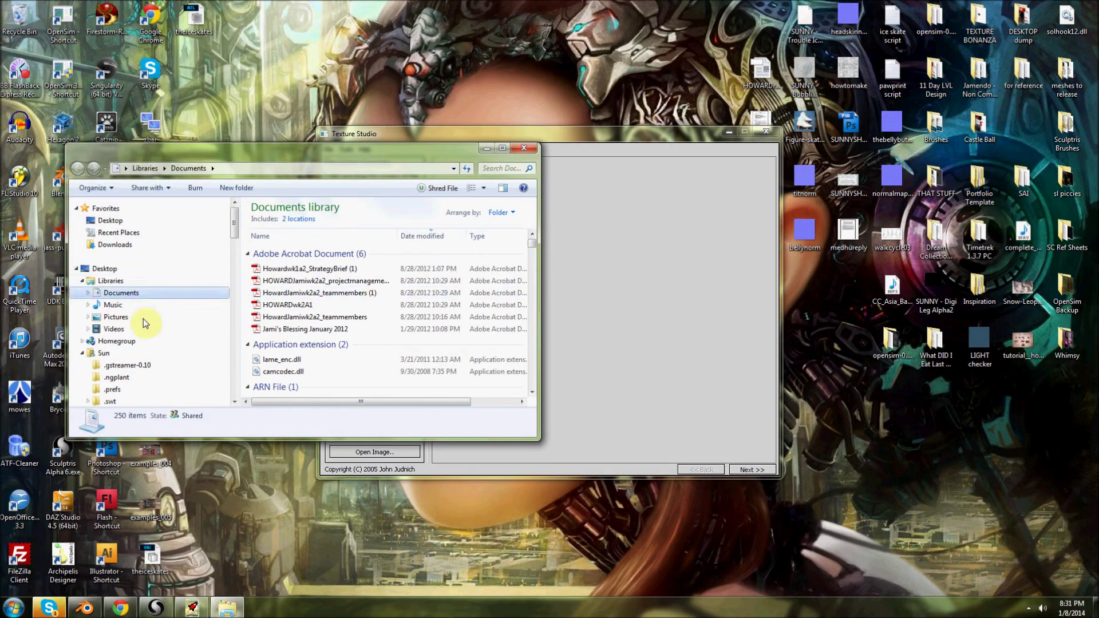
pyautogui.moveTo(532, 439); pyautogui.dragTo(719, 575)
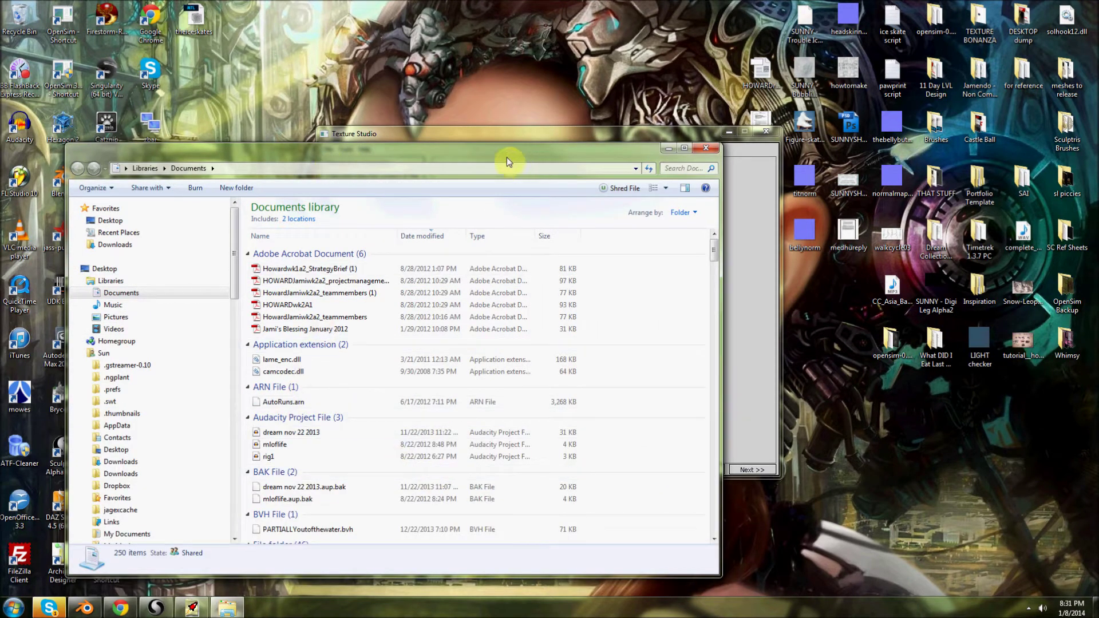
pyautogui.moveTo(273, 149); pyautogui.dragTo(493, 132)
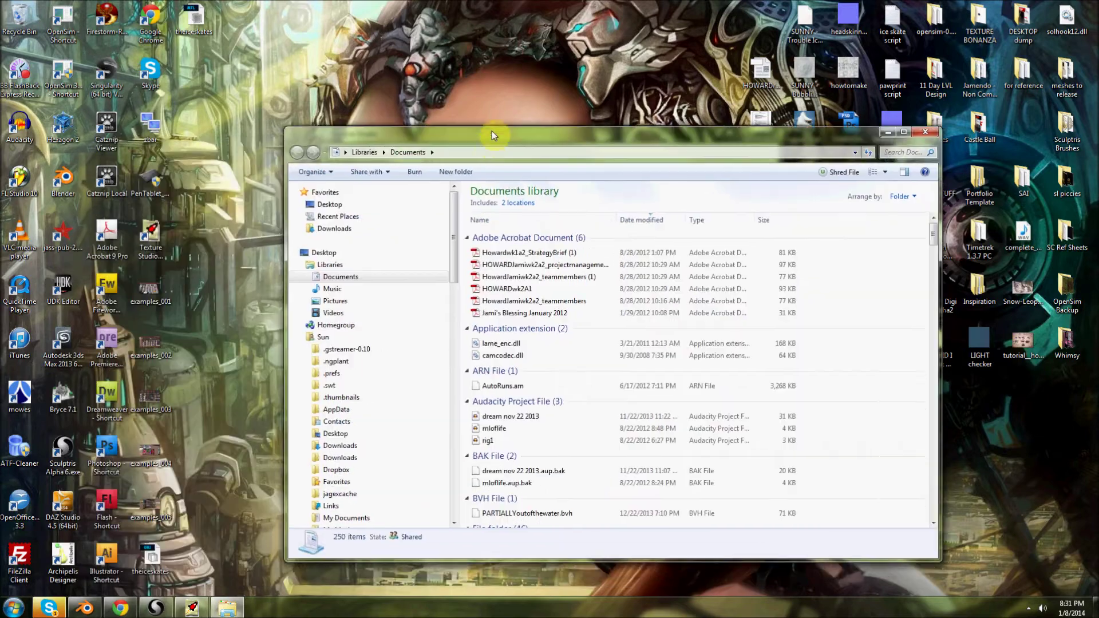
pyautogui.click(342, 447)
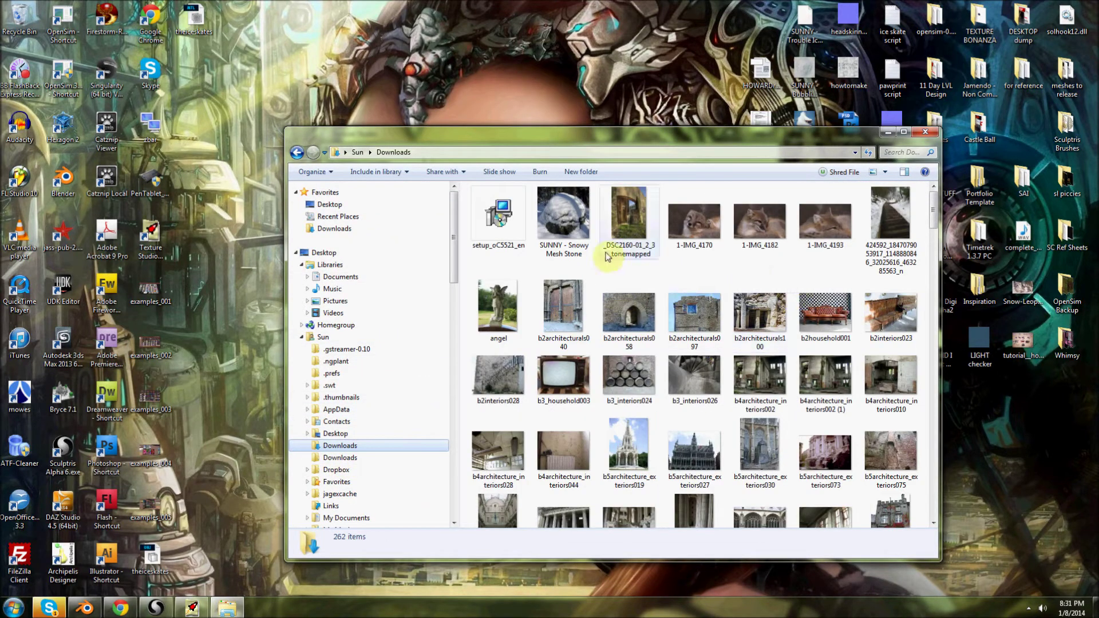
# - Delete the setup_oC5521_en installer from the Downloads folder
pyautogui.click(499, 230)
pyautogui.press('Delete')
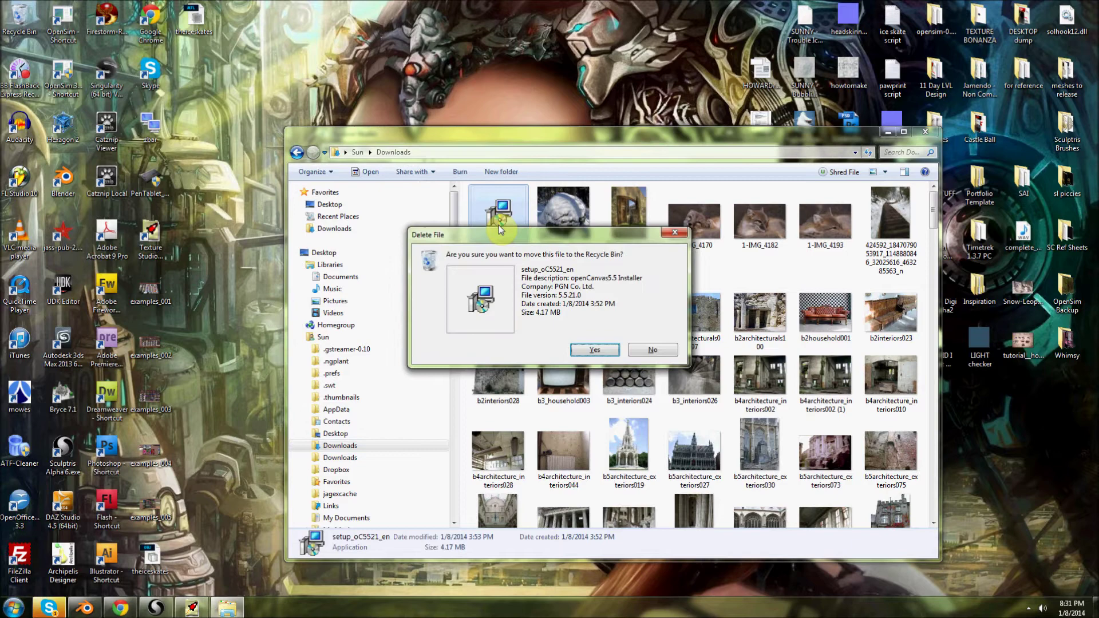
pyautogui.click(588, 349)
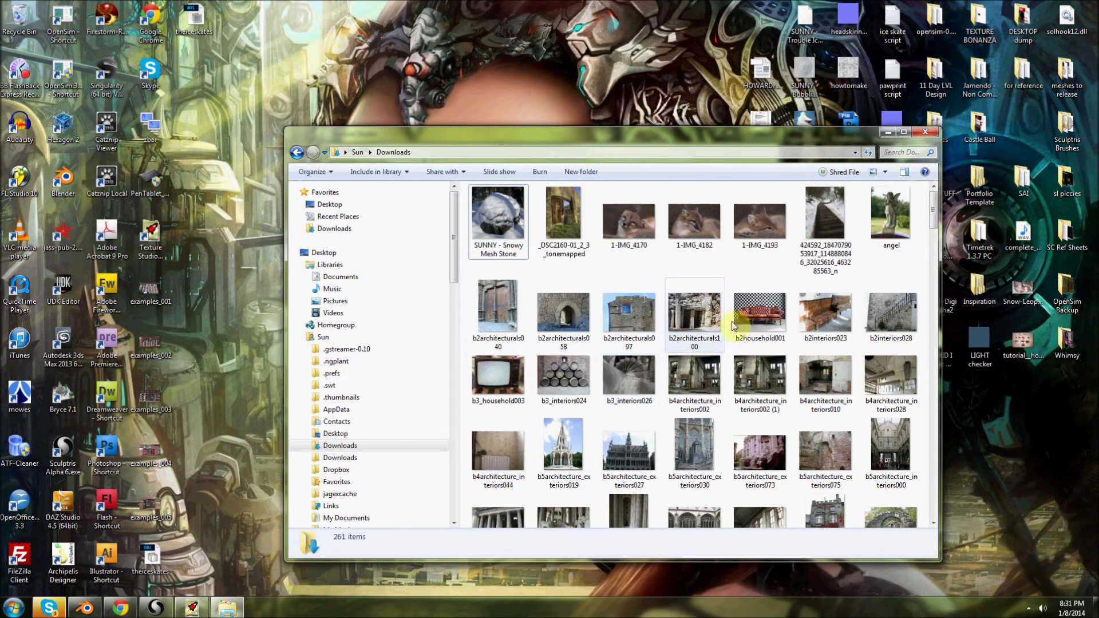
# - Delete the shysr SAI file at the end of the Downloads folder
pyautogui.scroll(-10, 744, 340)
pyautogui.scroll(-5, 787, 336)
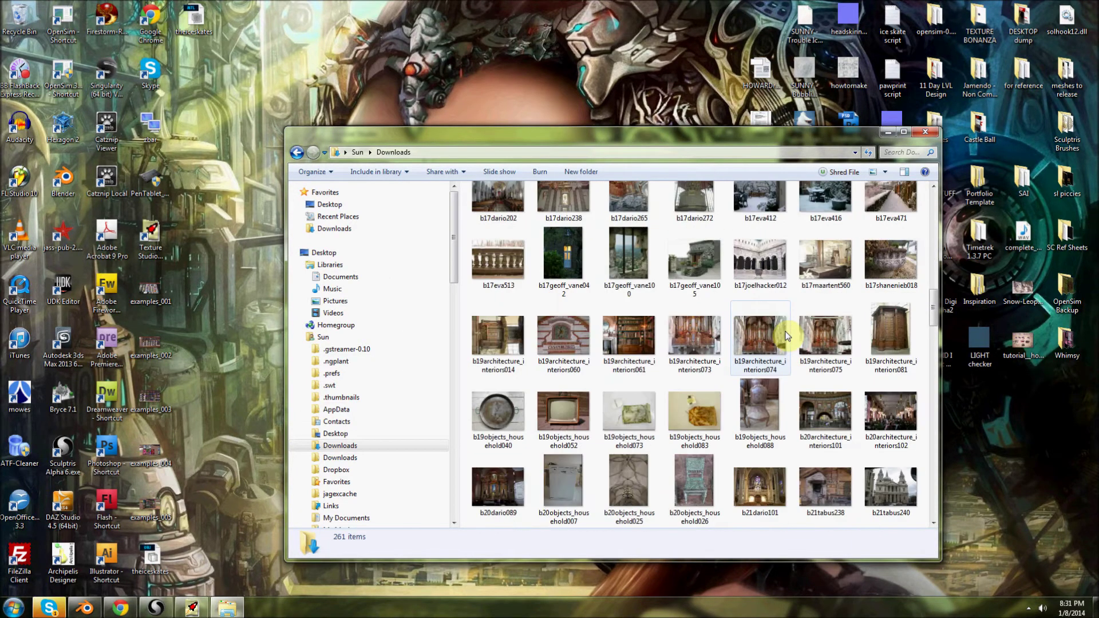
pyautogui.scroll(-5, 788, 336)
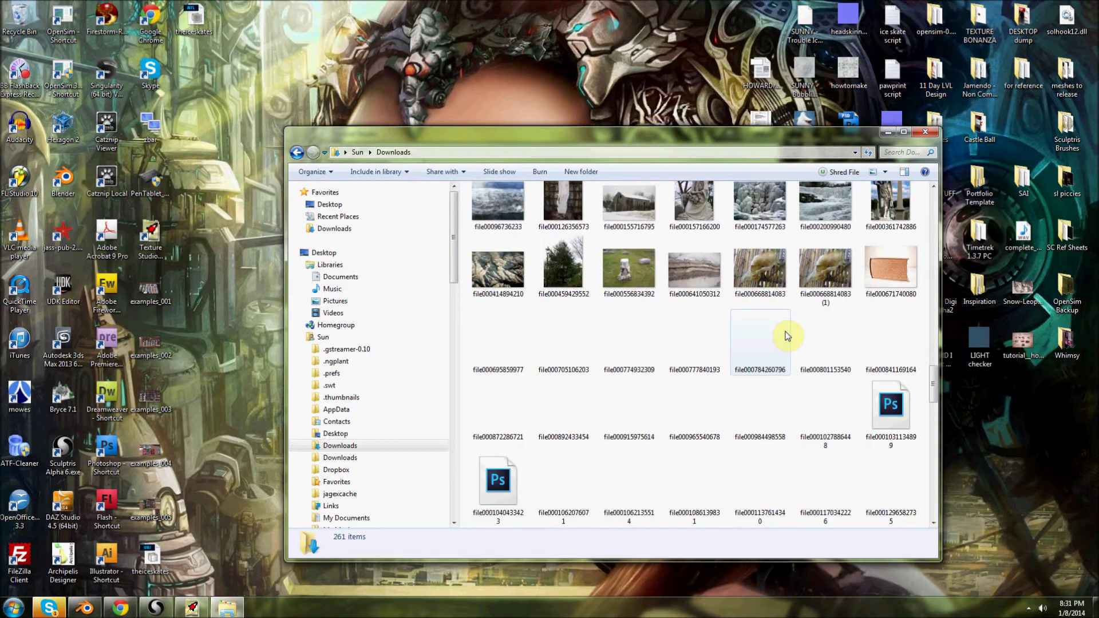
pyautogui.scroll(-15, 787, 337)
pyautogui.scroll(-3, 787, 337)
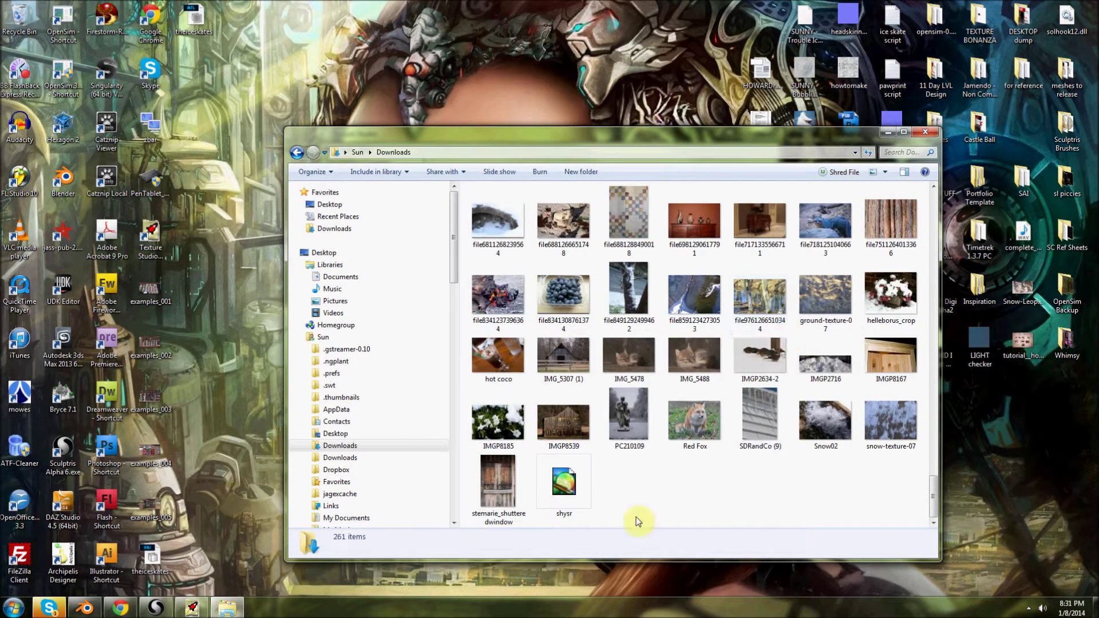
pyautogui.click(558, 490)
pyautogui.press('Delete')
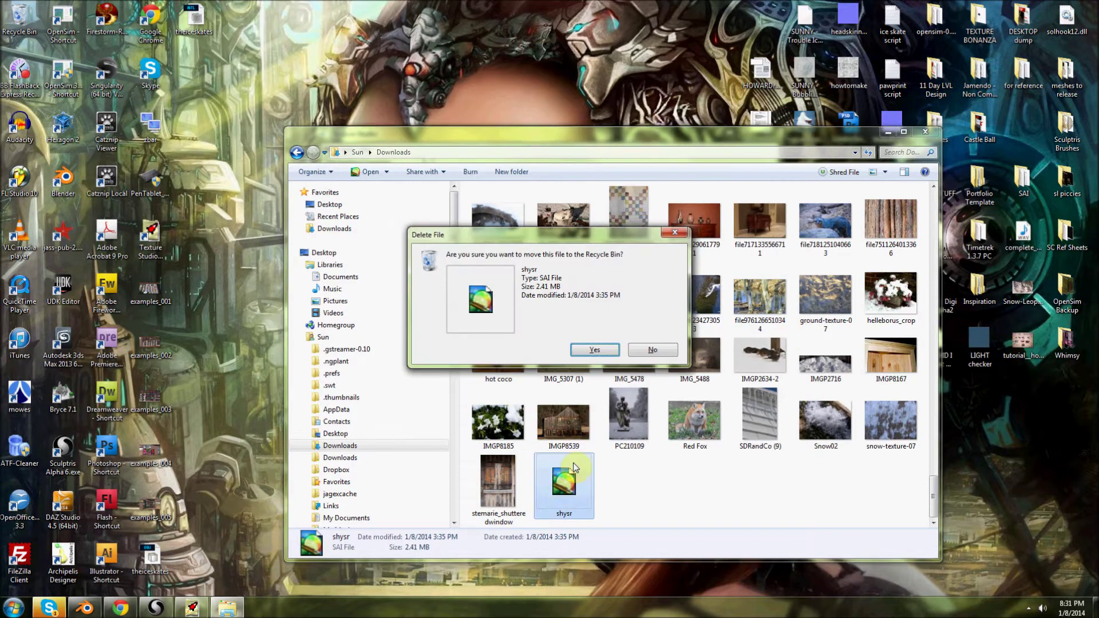
pyautogui.click(573, 345)
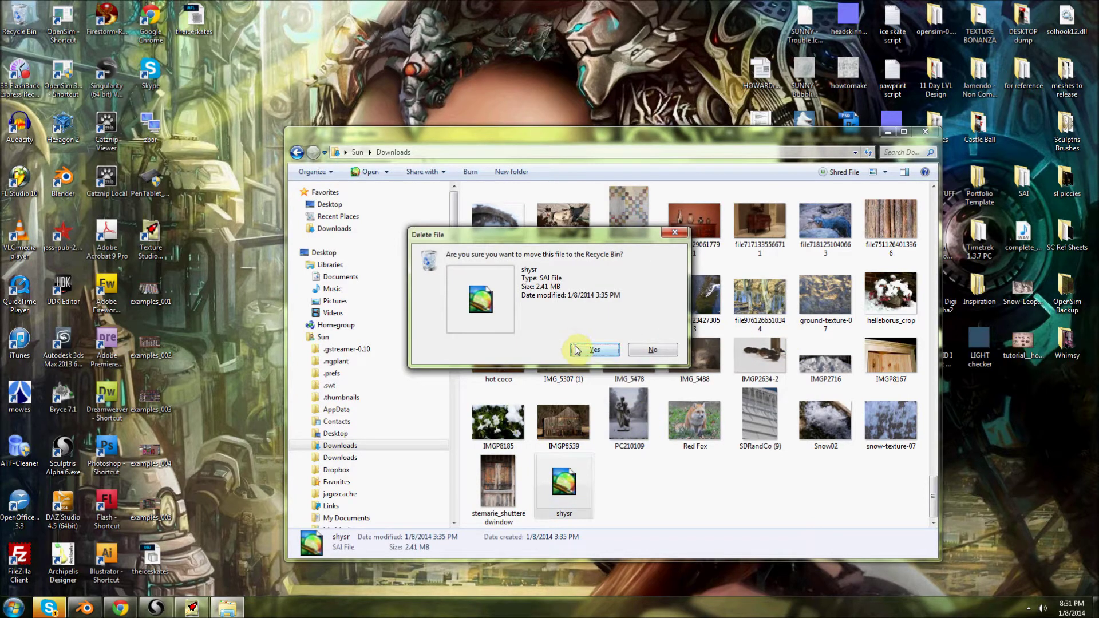
pyautogui.scroll(8, 761, 435)
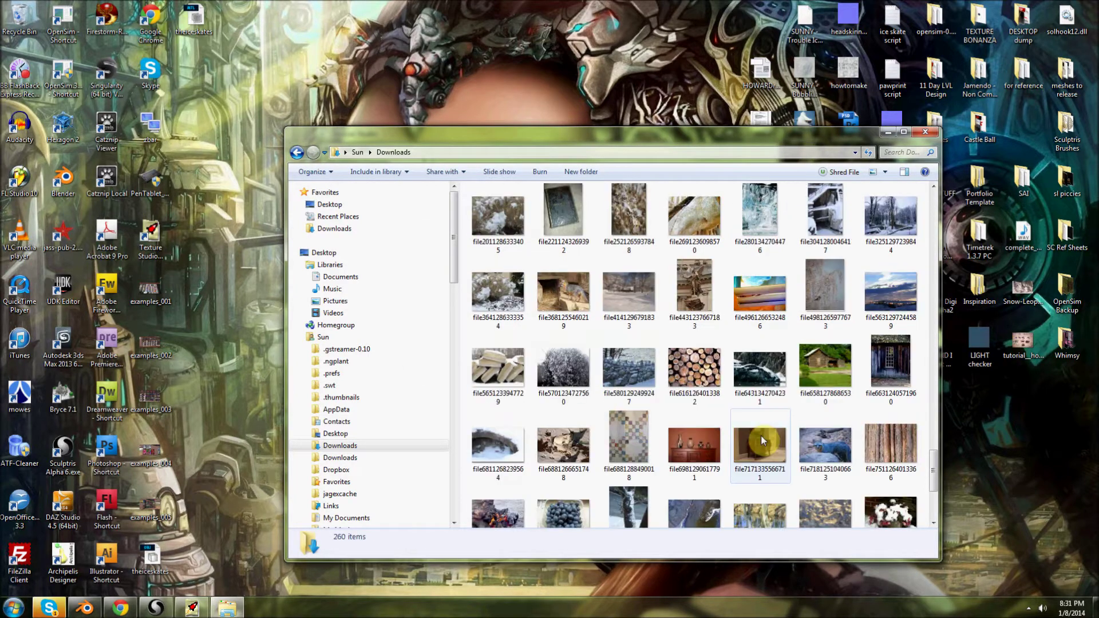
pyautogui.scroll(5, 761, 435)
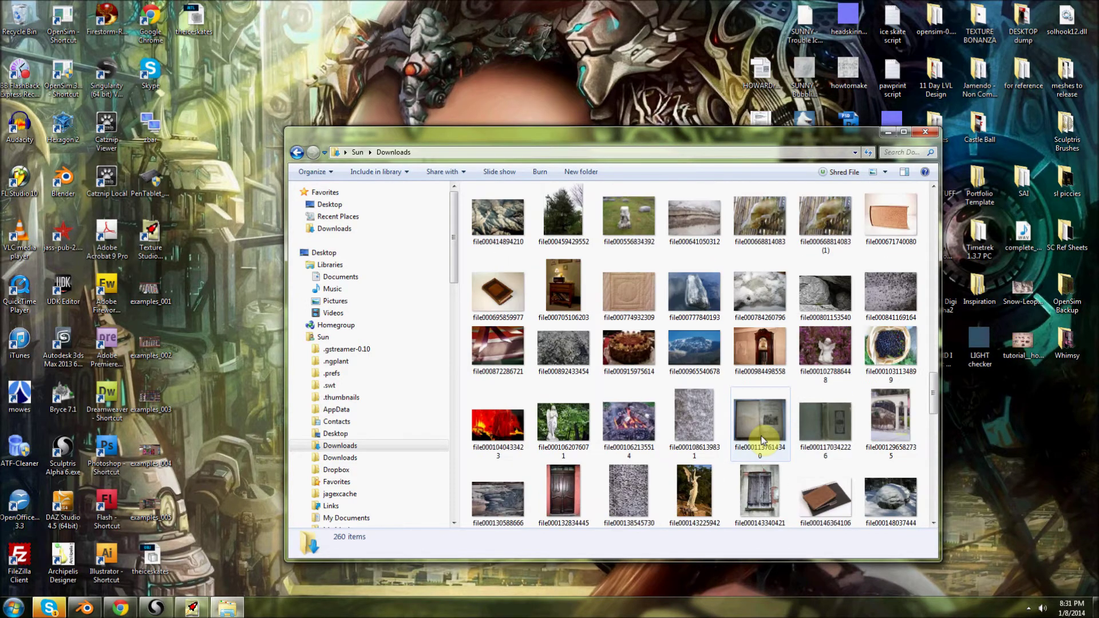
pyautogui.scroll(3, 761, 439)
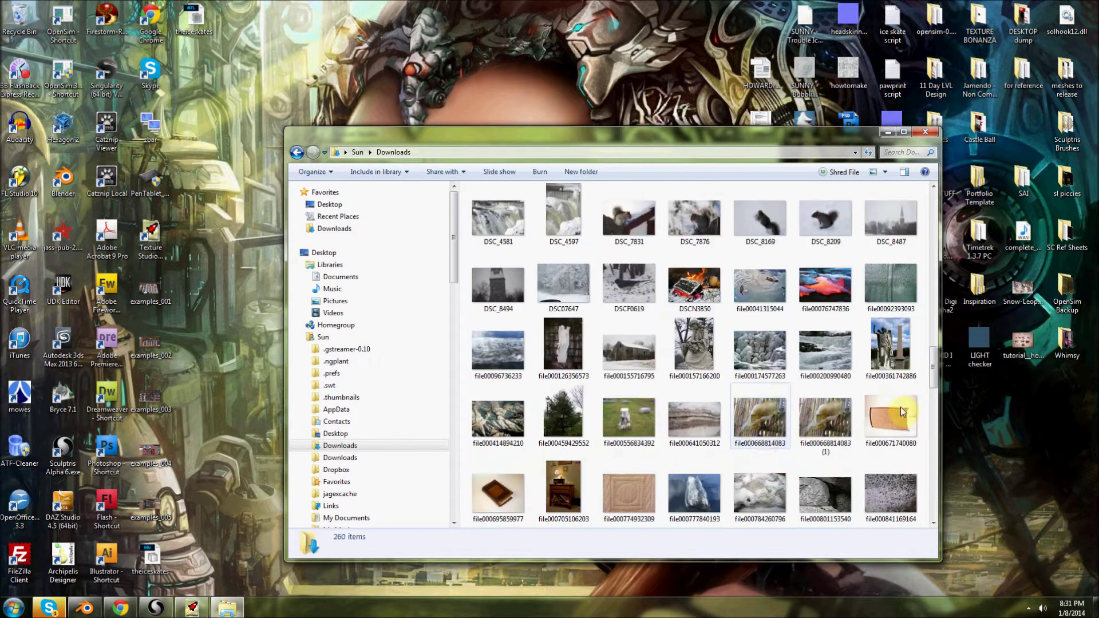
pyautogui.moveTo(898, 303); pyautogui.dragTo(466, 108)
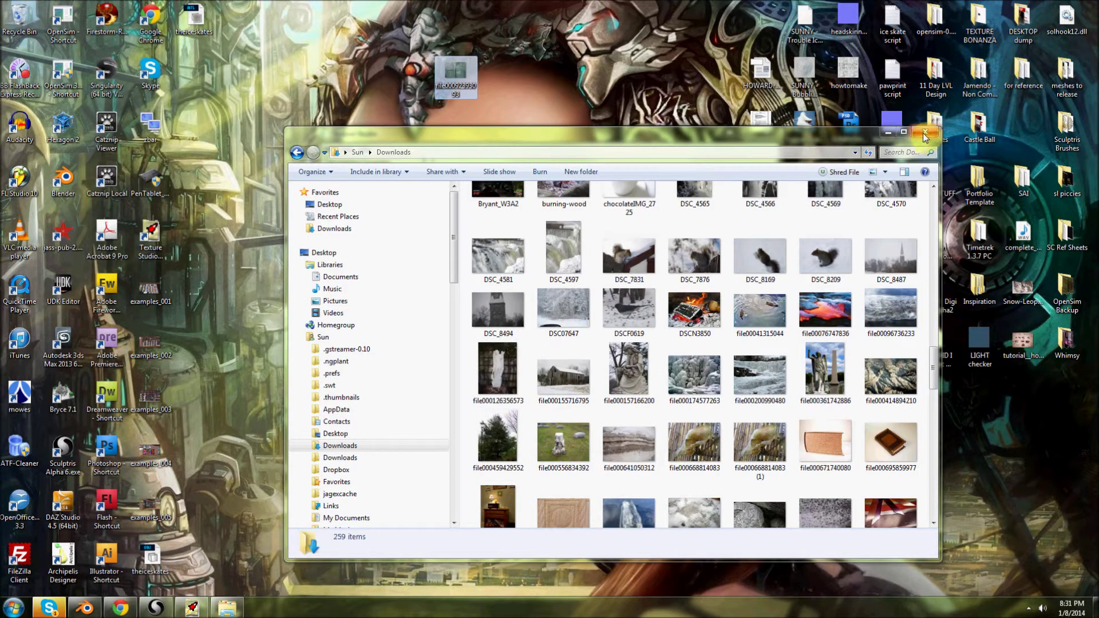
pyautogui.click(925, 136)
pyautogui.moveTo(452, 75); pyautogui.dragTo(235, 342)
# - Browse Texture Studio's image picker up to the user folder and into the Desktop folder
pyautogui.click(358, 451)
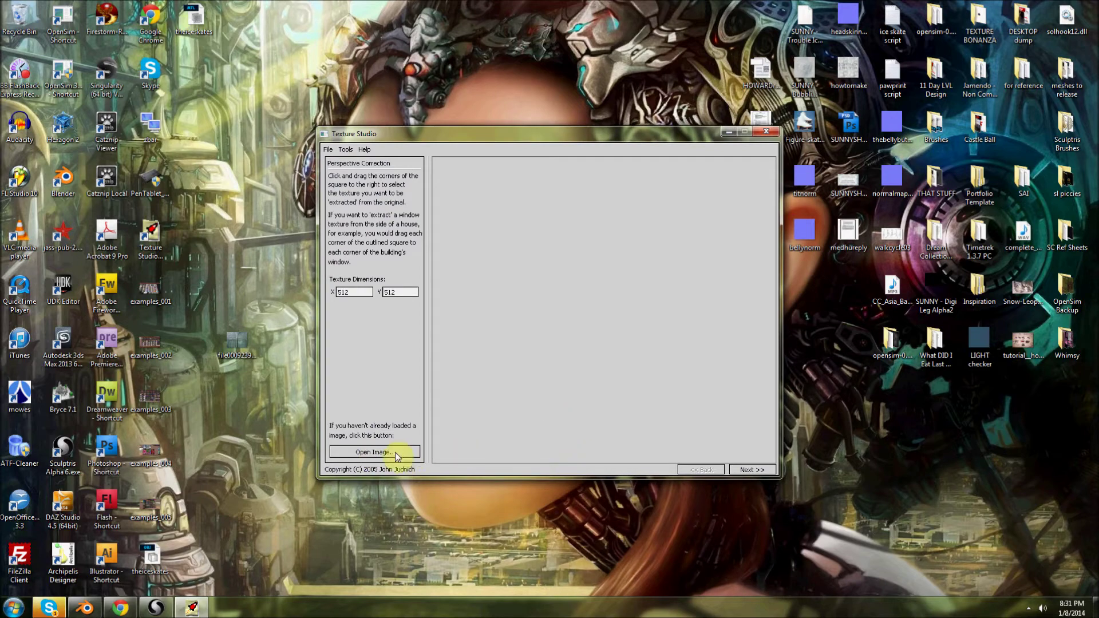
pyautogui.click(395, 452)
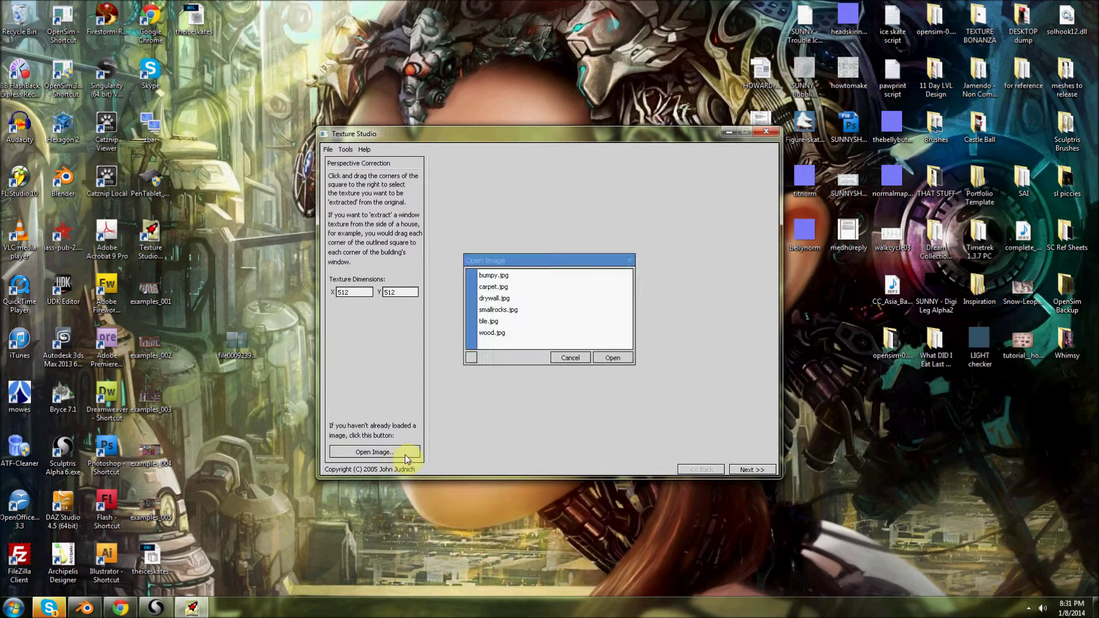
pyautogui.click(474, 359)
pyautogui.scroll(-2, 628, 312)
pyautogui.scroll(1, 628, 315)
pyautogui.scroll(-3, 631, 320)
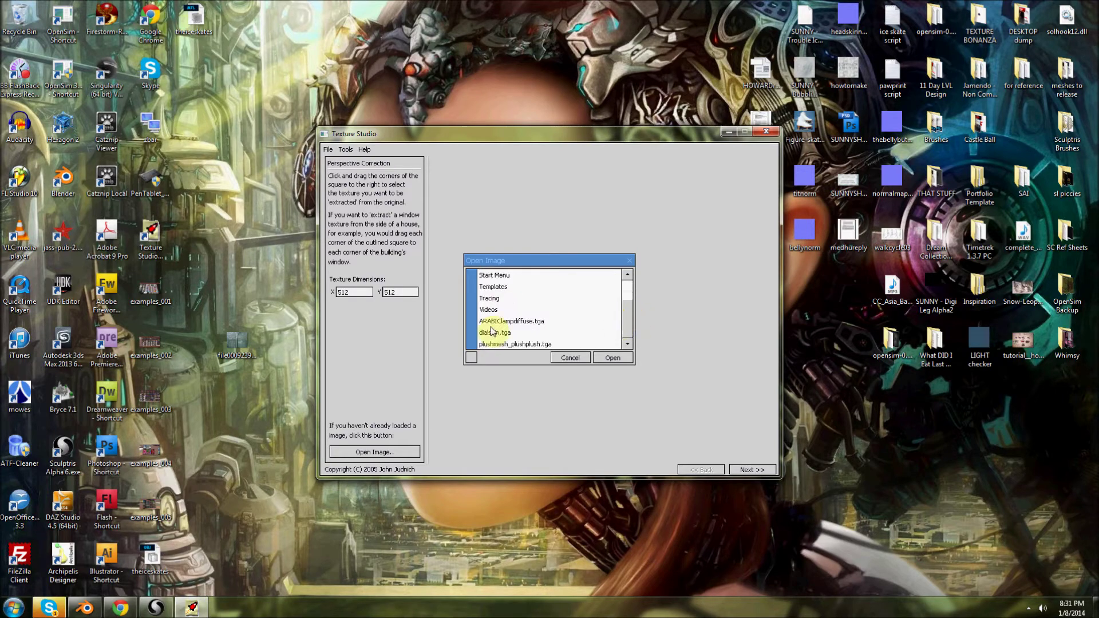
pyautogui.scroll(5, 628, 303)
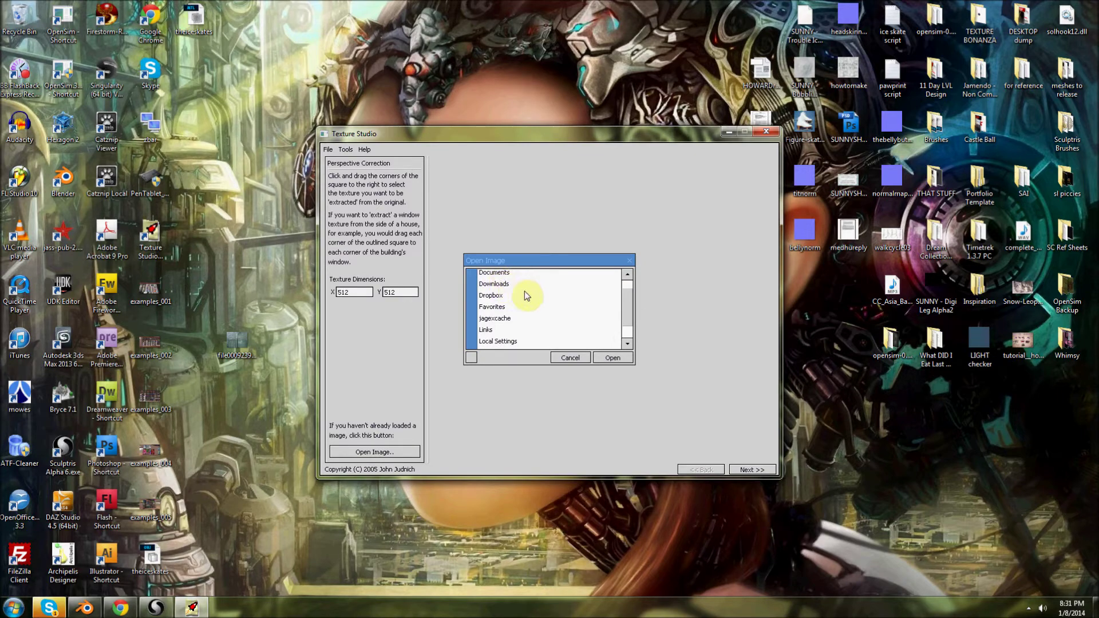
pyautogui.scroll(3, 624, 294)
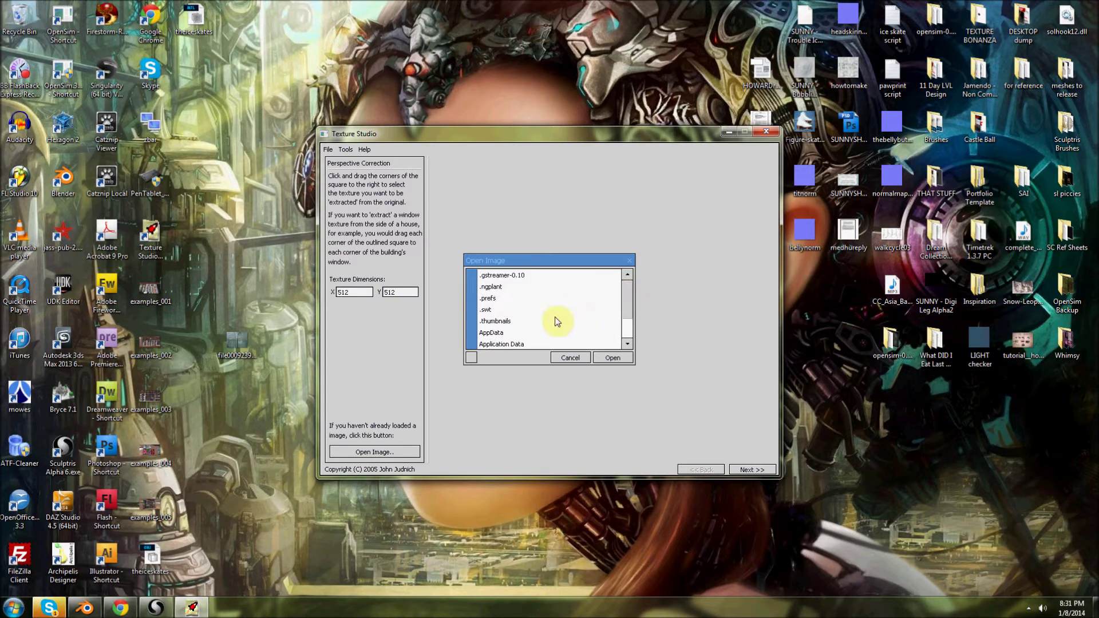
pyautogui.scroll(-3, 630, 305)
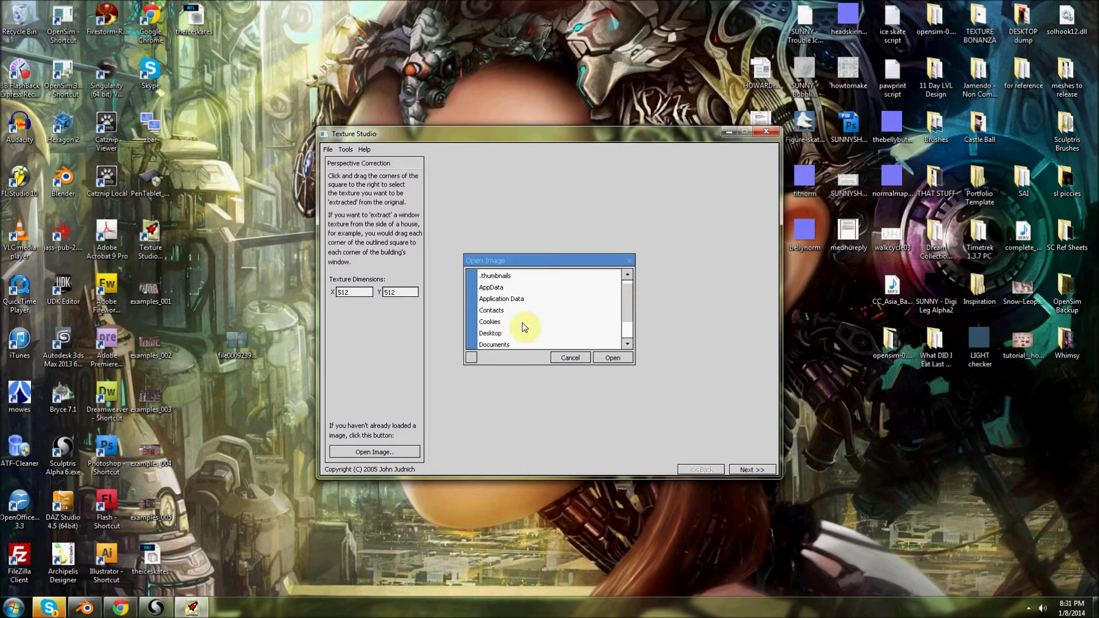
pyautogui.click(613, 358)
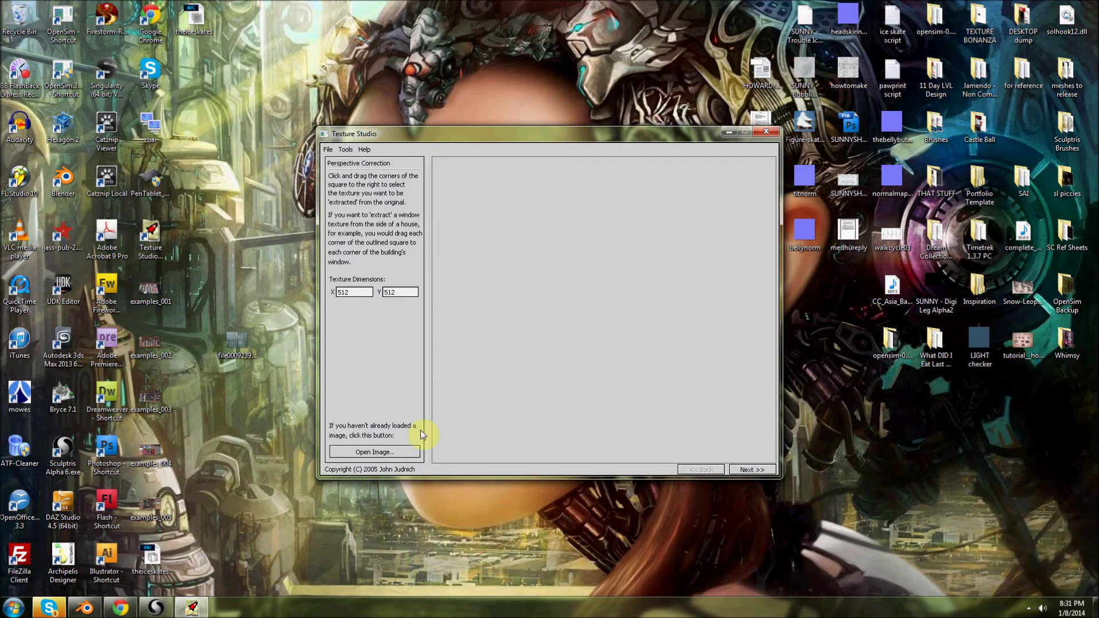
# - Load the leather photo file00092393093.jpg from the Desktop folder into Texture Studio
pyautogui.click(411, 453)
pyautogui.scroll(-5, 628, 314)
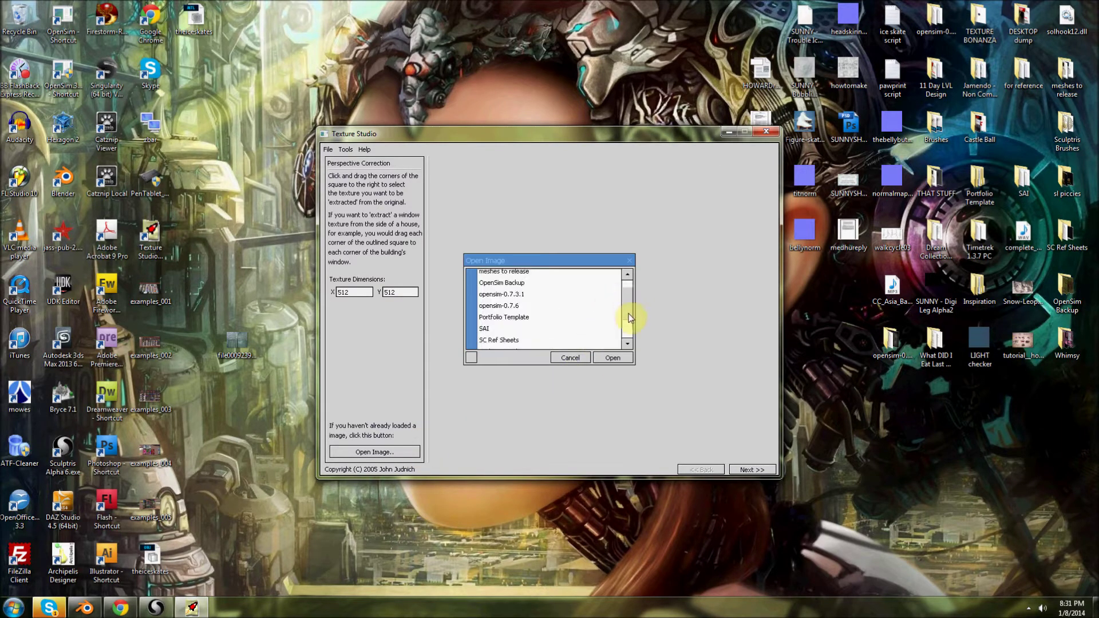
pyautogui.scroll(-3, 627, 322)
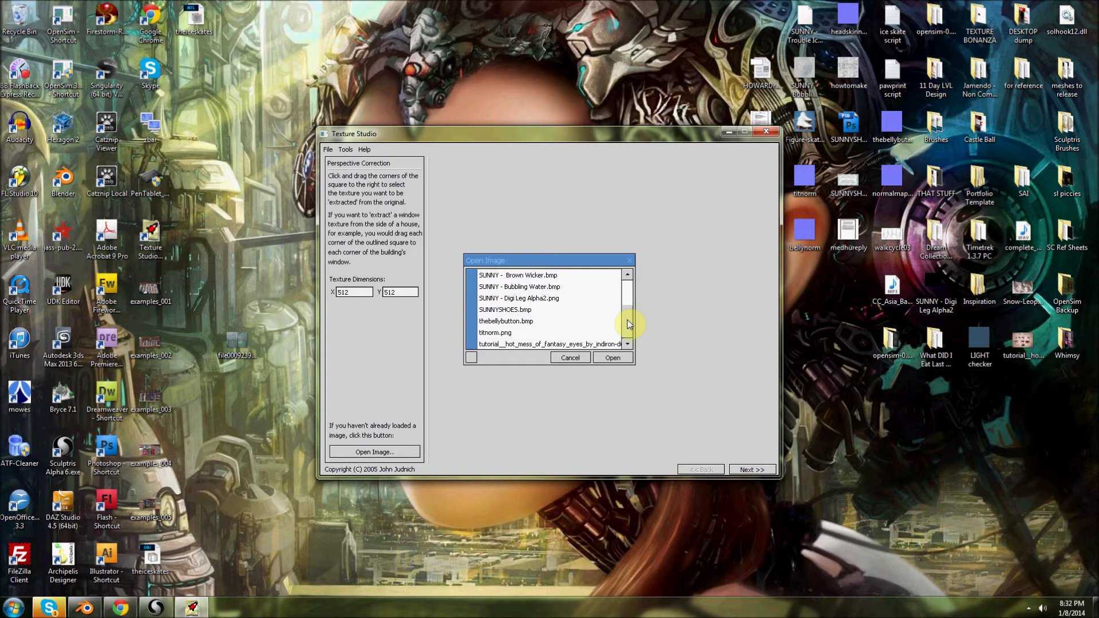
pyautogui.scroll(4, 628, 316)
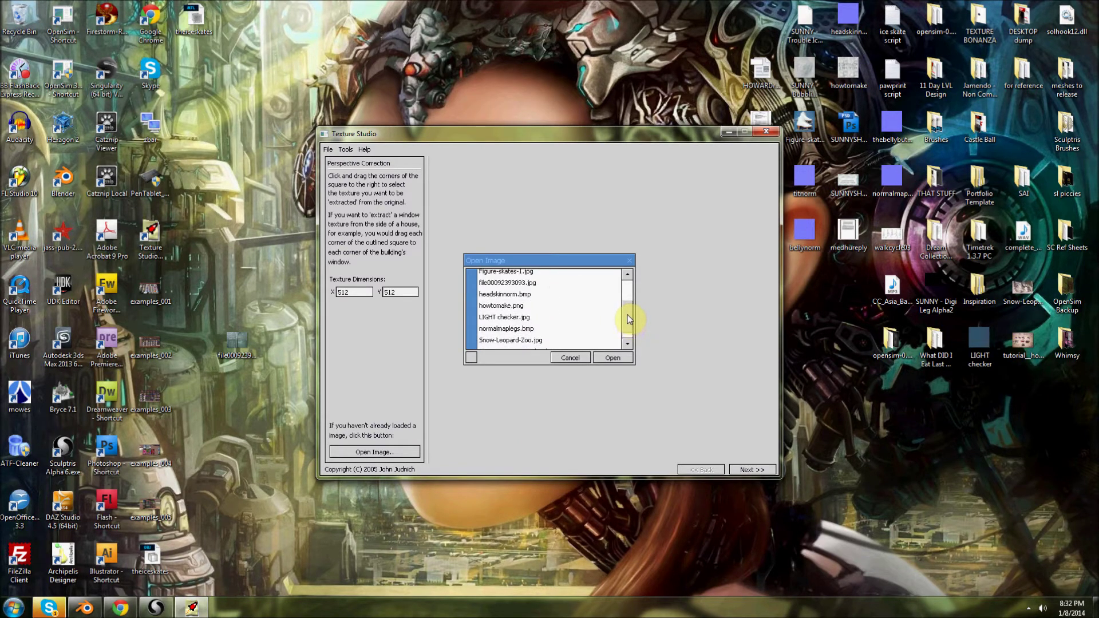
pyautogui.click(524, 284)
pyautogui.click(613, 358)
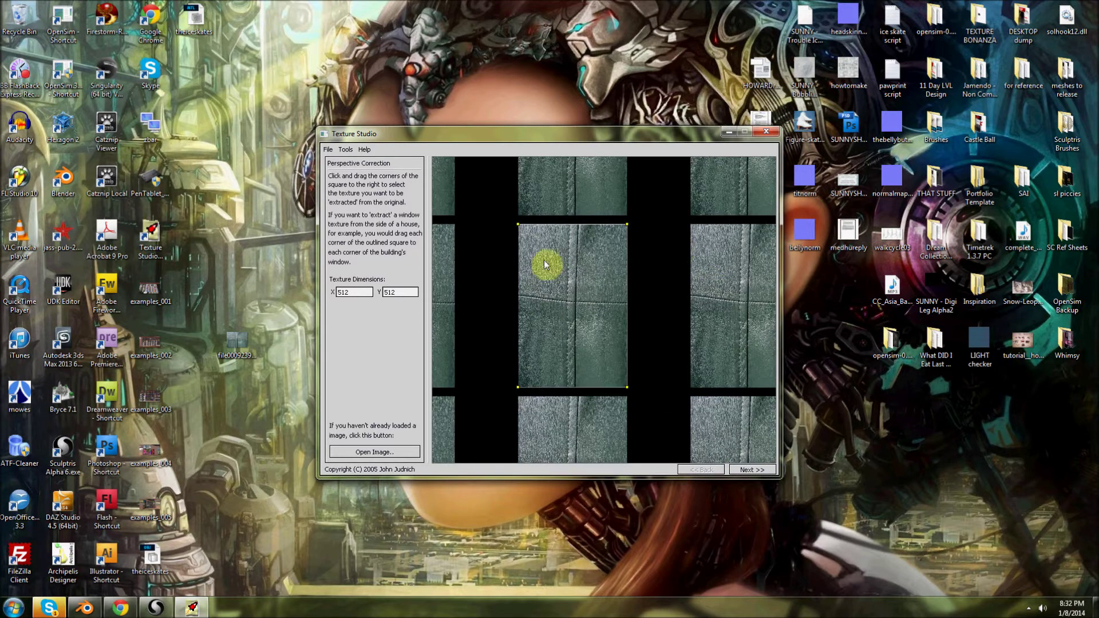
# - Fit the extraction corners around the seam-free lower-right leather panel and continue to highlight and shadow correction
pyautogui.moveTo(517, 224); pyautogui.dragTo(579, 311)
pyautogui.moveTo(627, 224); pyautogui.dragTo(632, 307)
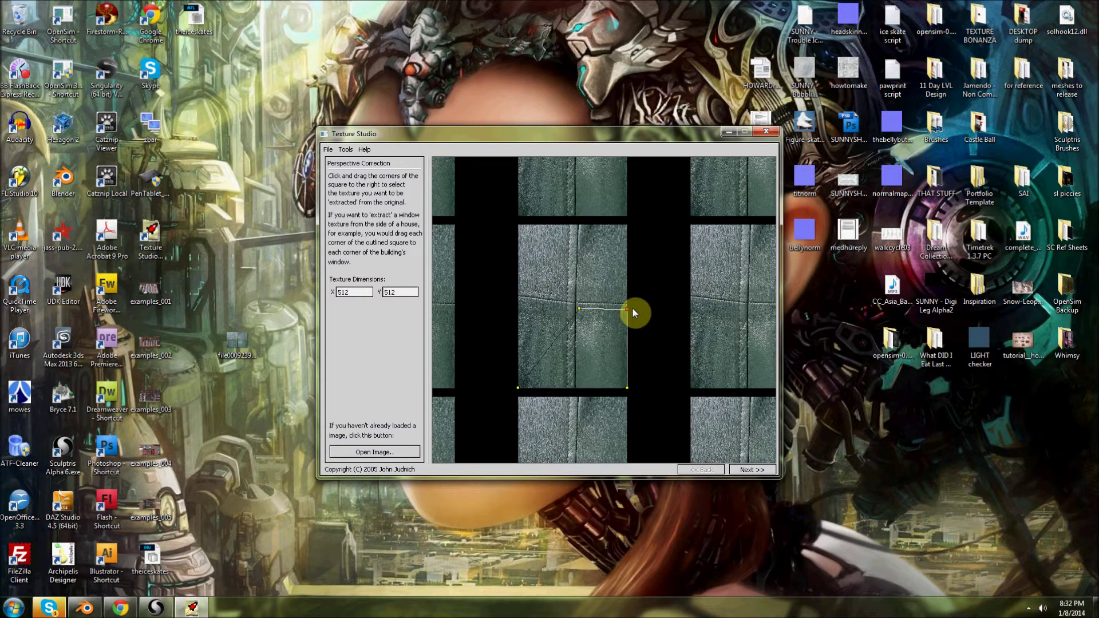
pyautogui.moveTo(527, 391); pyautogui.dragTo(581, 387)
pyautogui.click(748, 470)
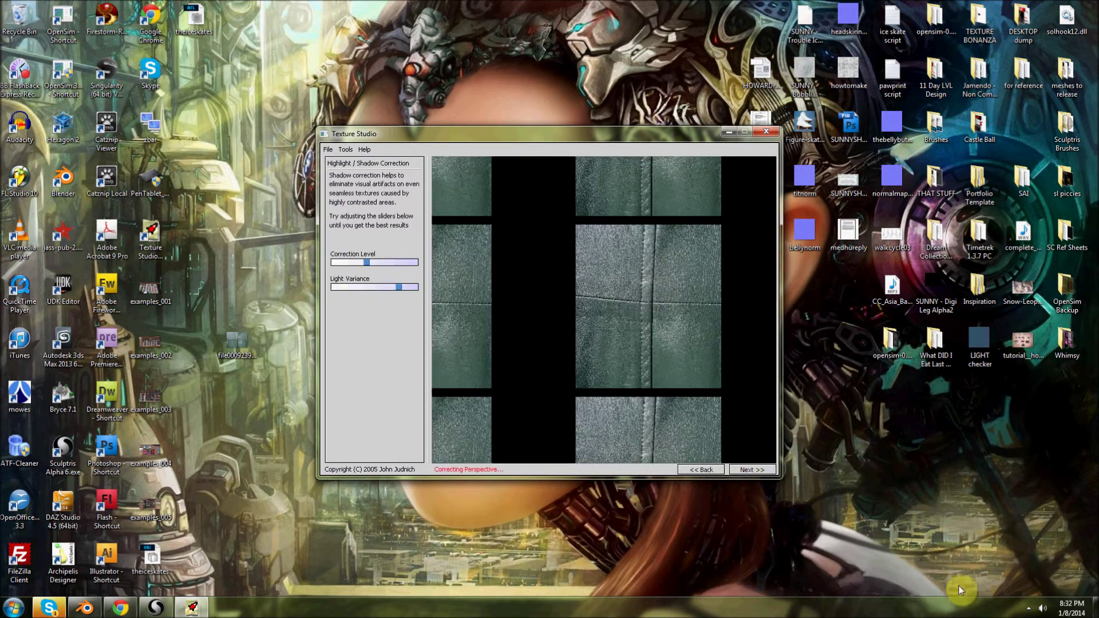
pyautogui.click(1031, 608)
pyautogui.rightClick(1056, 530)
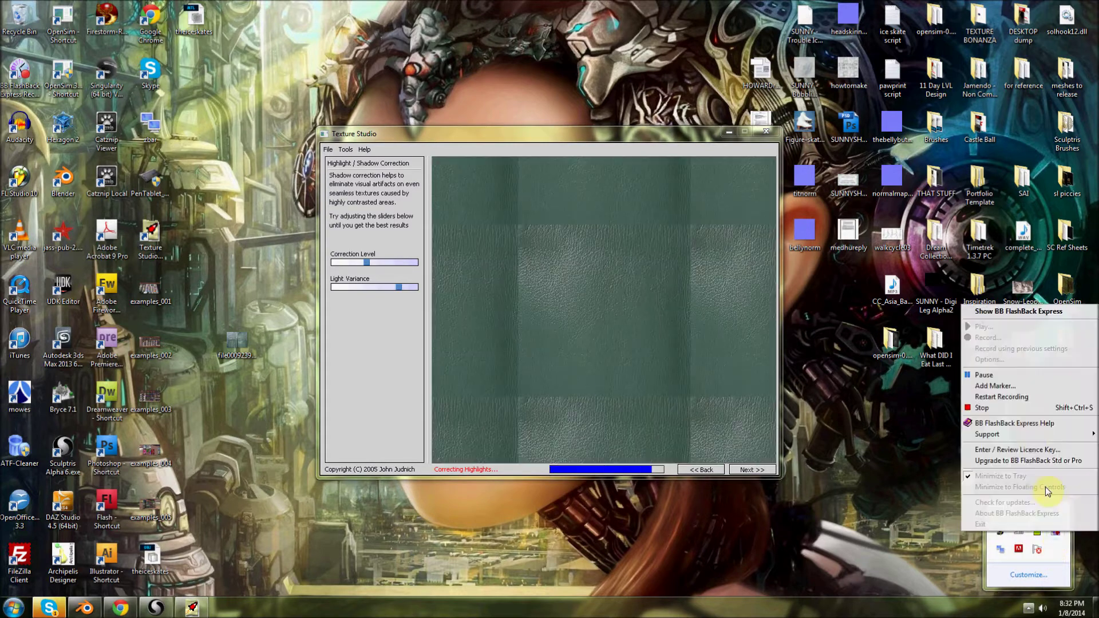
pyautogui.click(991, 376)
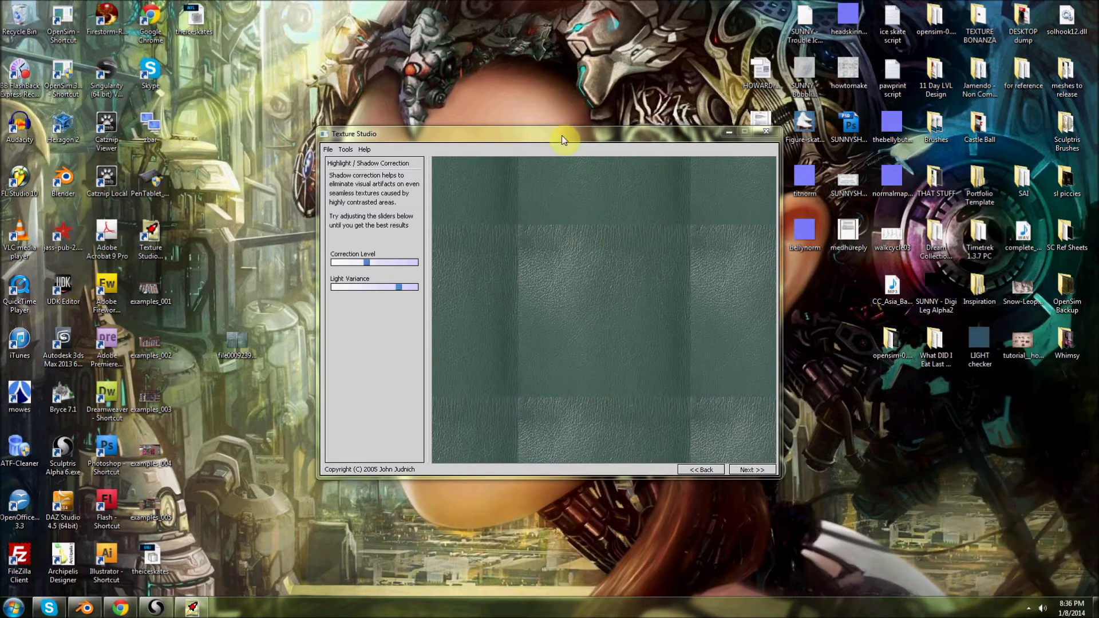
pyautogui.click(562, 135)
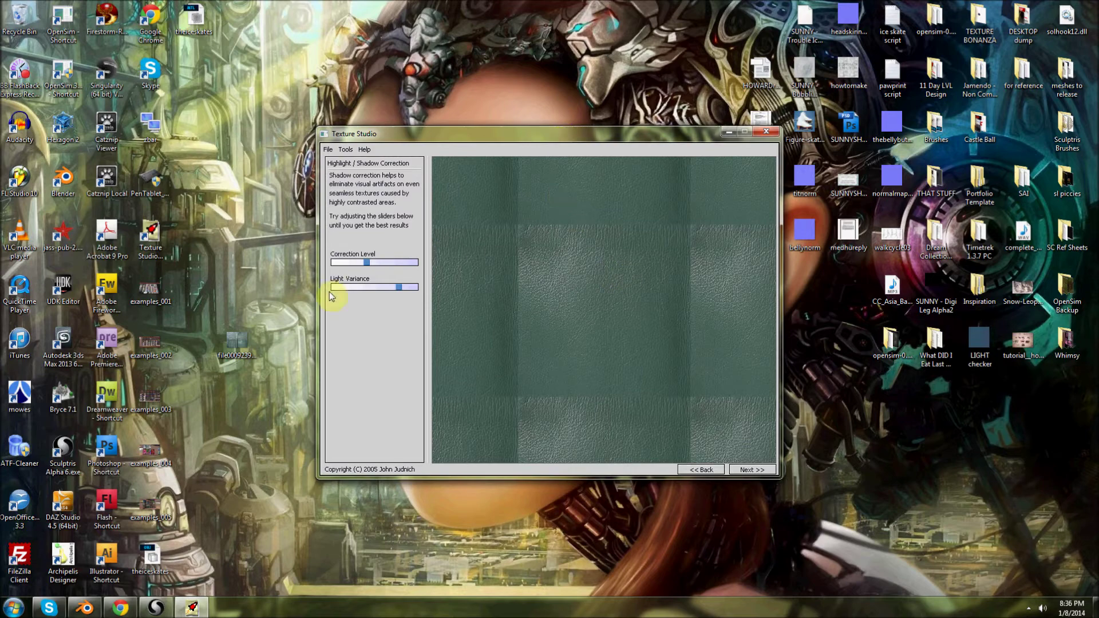
# - Accept the default highlight and shadow correction and advance to the sharpness and contrast stage
pyautogui.click(762, 471)
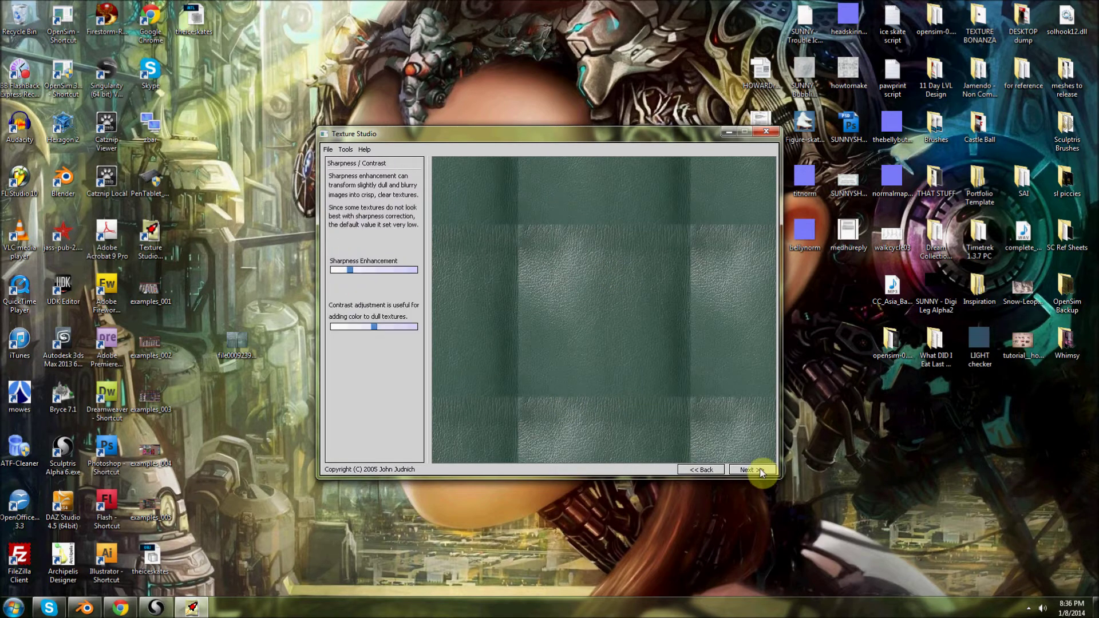
pyautogui.click(762, 471)
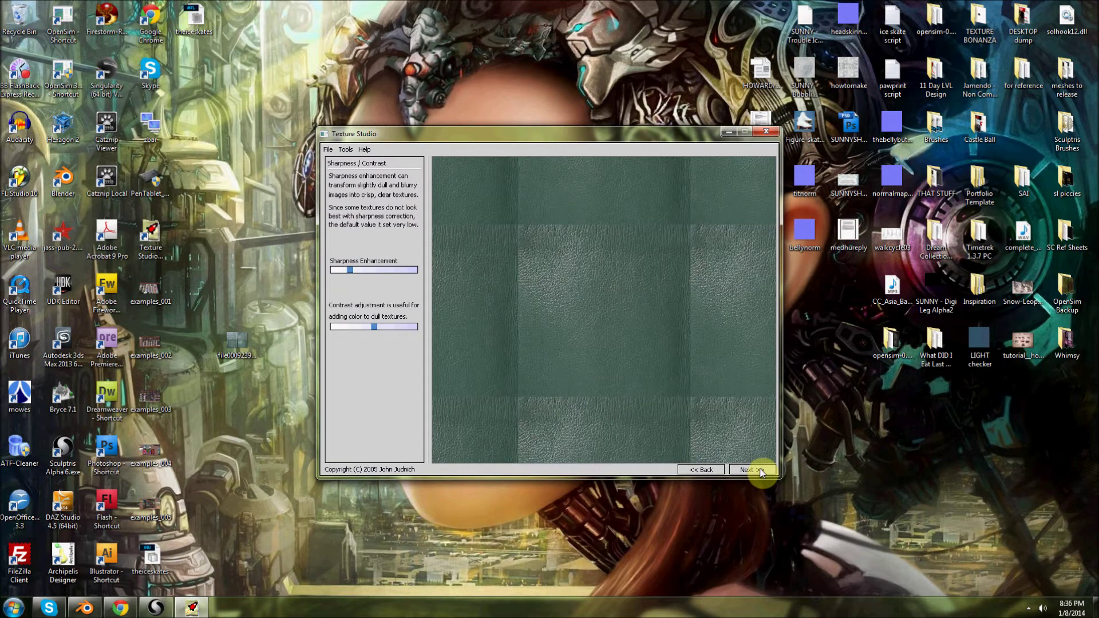
# - Accept the default sharpness and seamless tiling settings, and save the texture to the Desktop as SUNNY - Green Leather
pyautogui.click(762, 470)
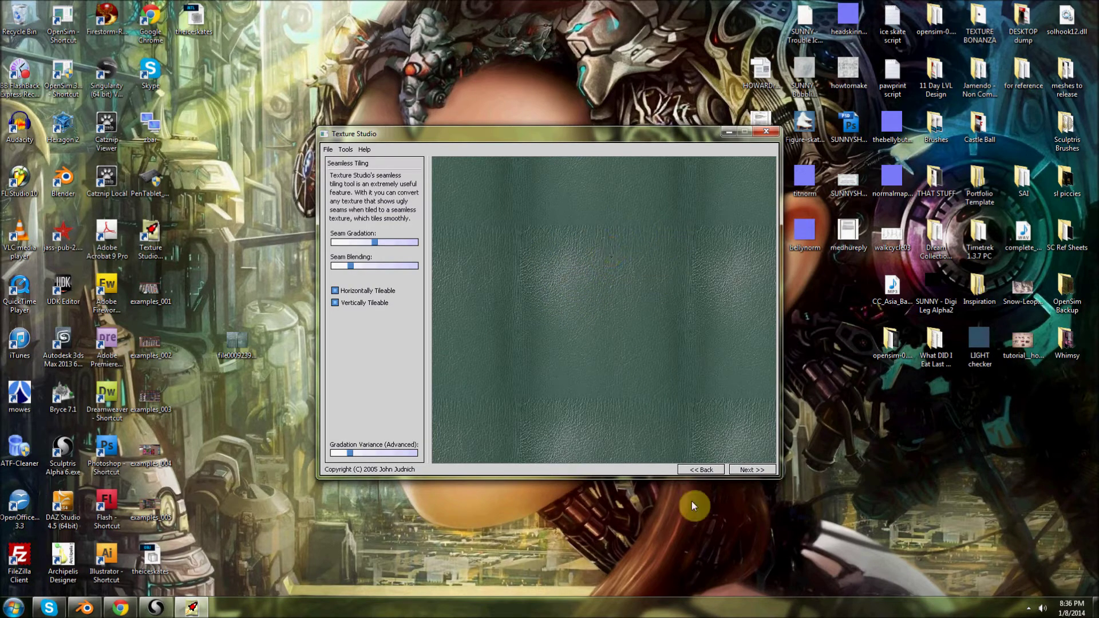
pyautogui.click(756, 471)
pyautogui.click(399, 453)
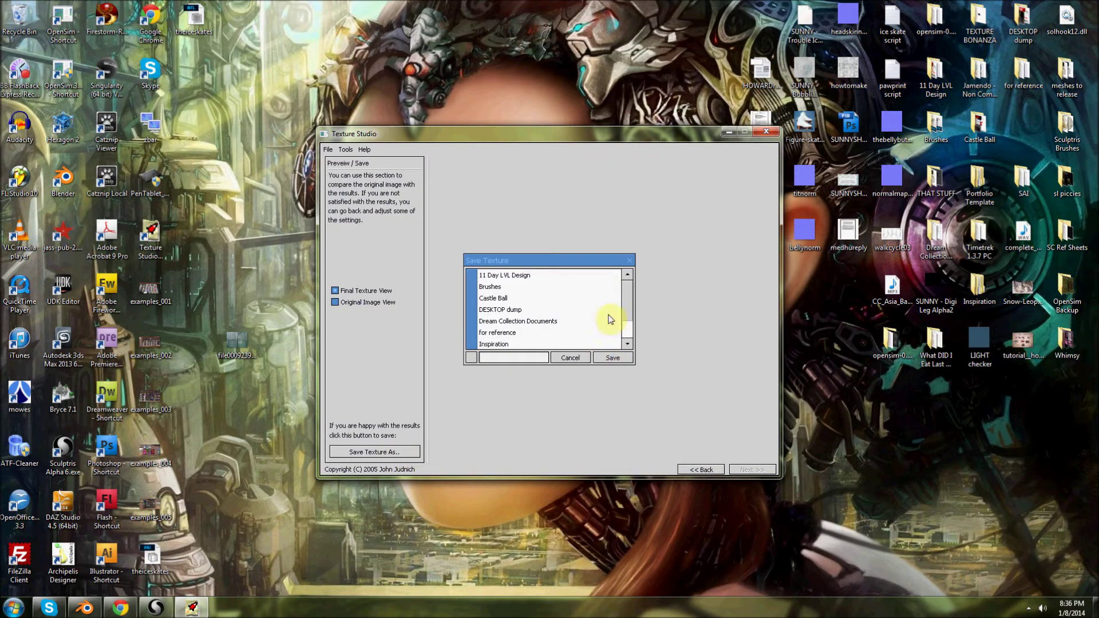
pyautogui.moveTo(632, 299); pyautogui.dragTo(632, 324)
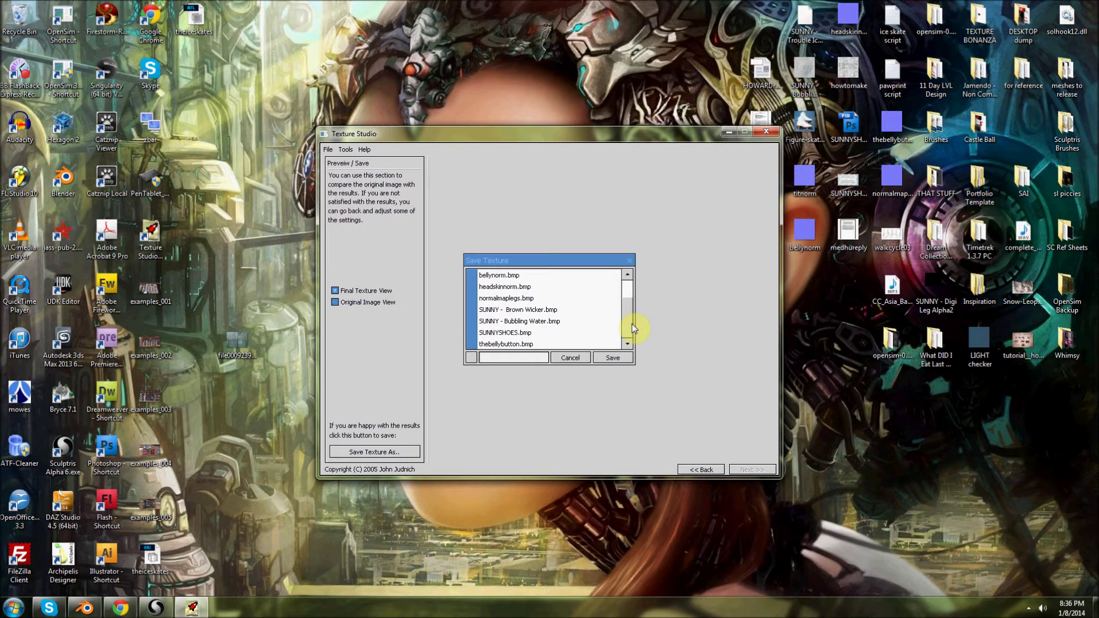
pyautogui.click(513, 358)
pyautogui.write('SUNNY - Green Leather')
pyautogui.click(621, 358)
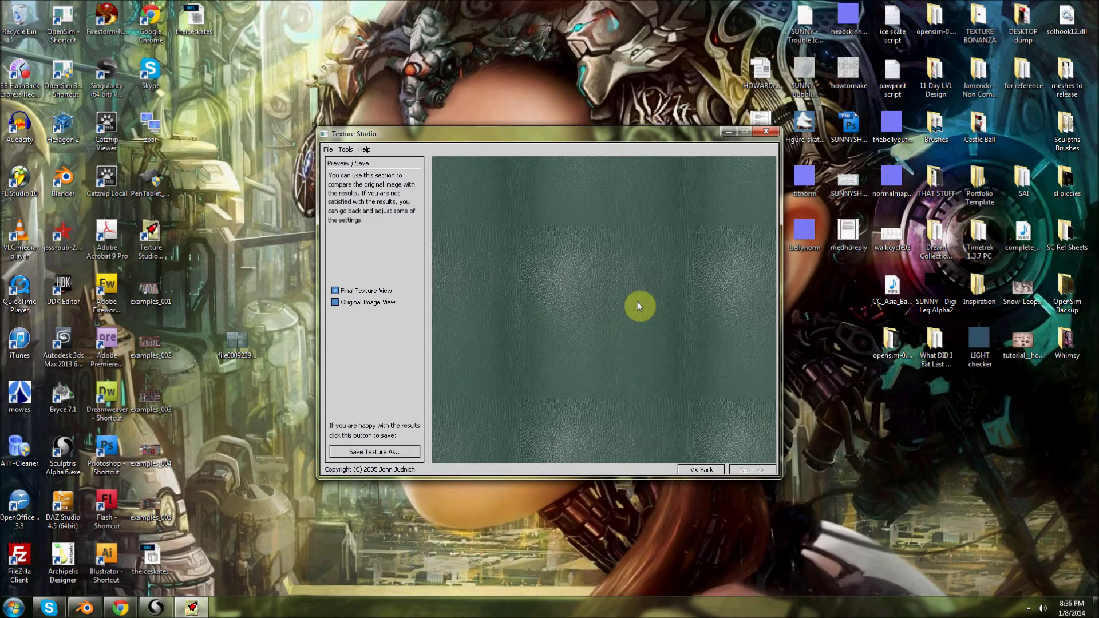
pyautogui.click(766, 131)
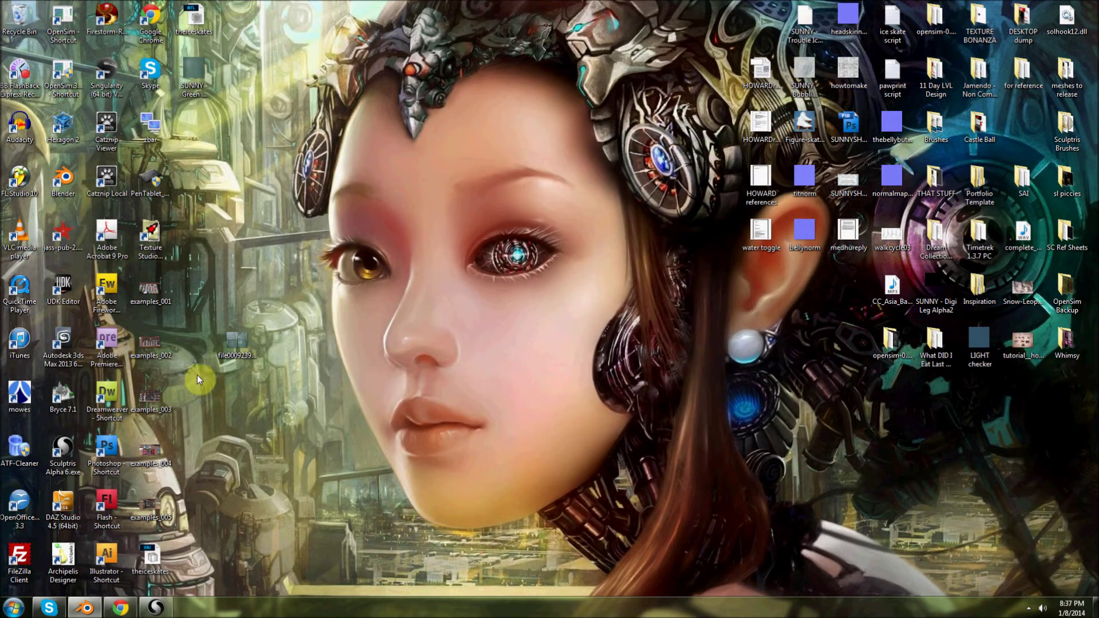
# - Move the original leather photo from the desktop to the Recycle Bin and launch Photoshop CC
pyautogui.moveTo(256, 345); pyautogui.dragTo(17, 24)
pyautogui.click(14, 608)
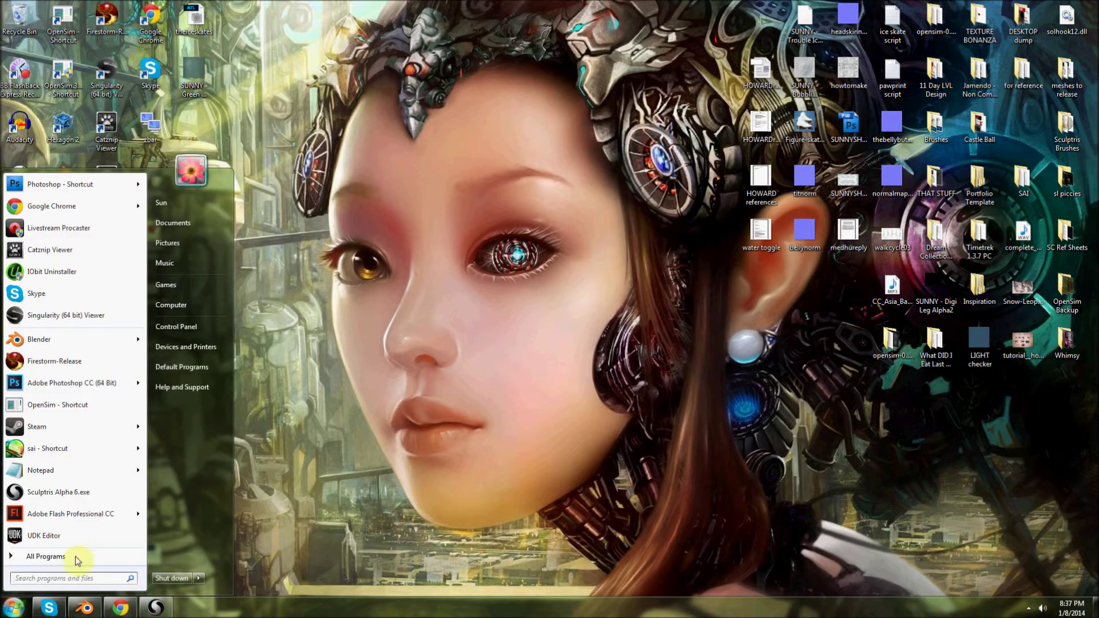
pyautogui.click(75, 381)
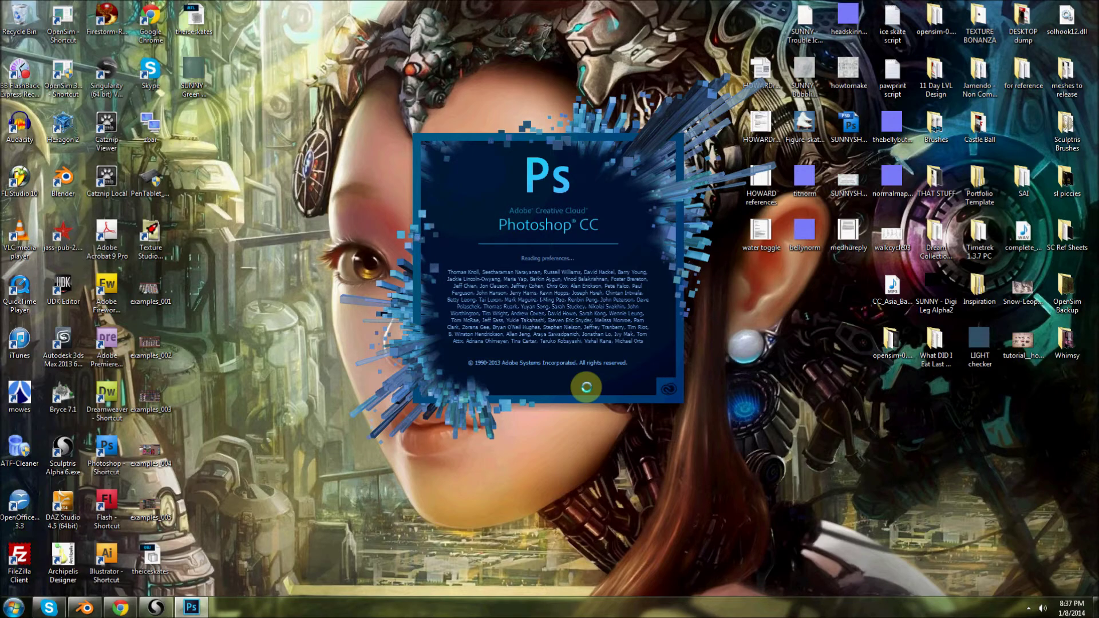
# - Switch to Blender and put the SHOE_base object into Edit Mode so its UV layout shows
pyautogui.click(83, 610)
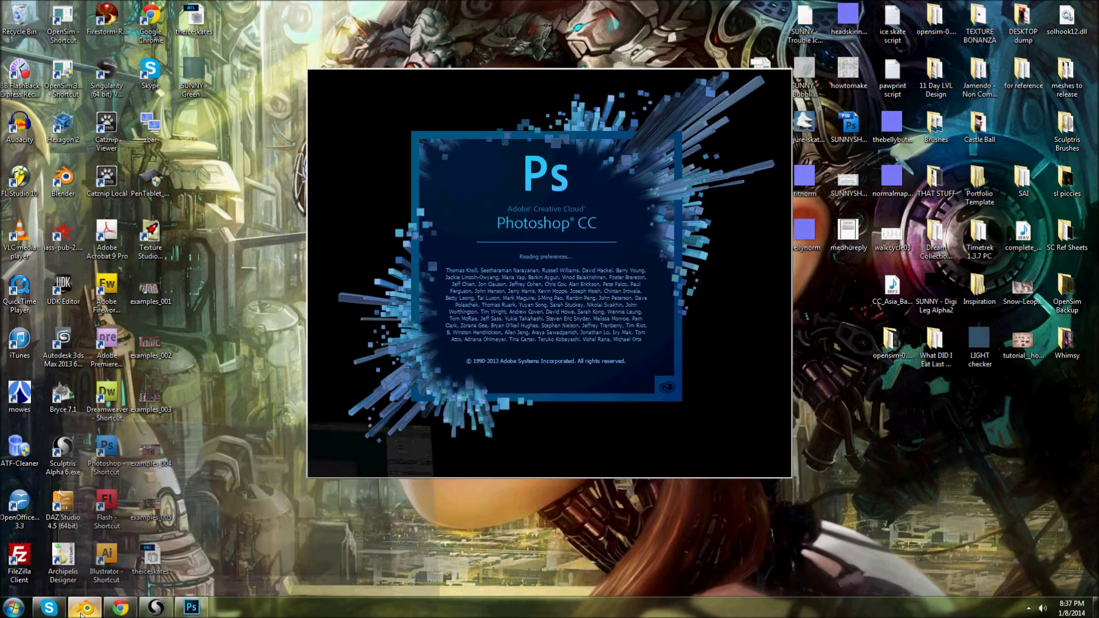
pyautogui.moveTo(420, 293); pyautogui.dragTo(391, 304)
pyautogui.click(161, 532)
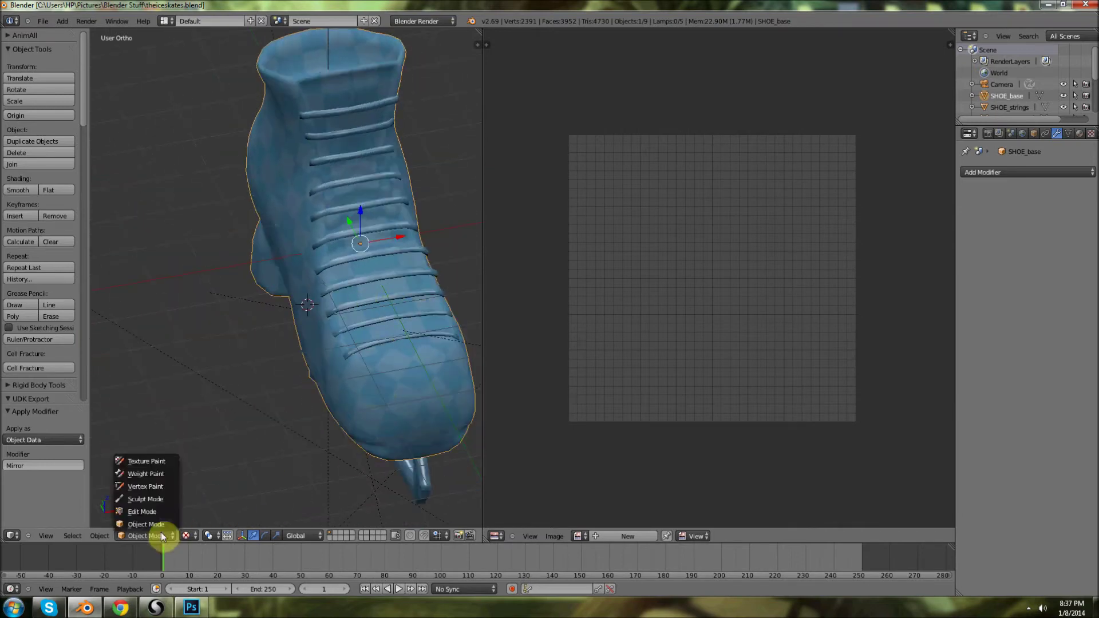
pyautogui.click(151, 505)
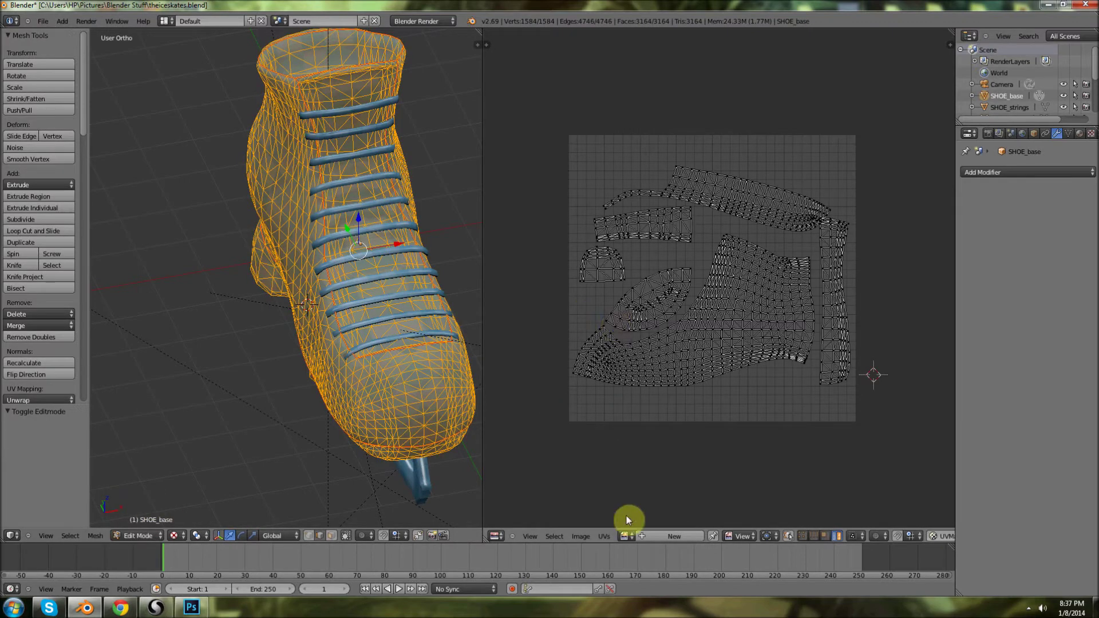
# - Export the boot's UV layout to the Desktop folder as theiceskates.png at 1024 by 1024
pyautogui.click(606, 539)
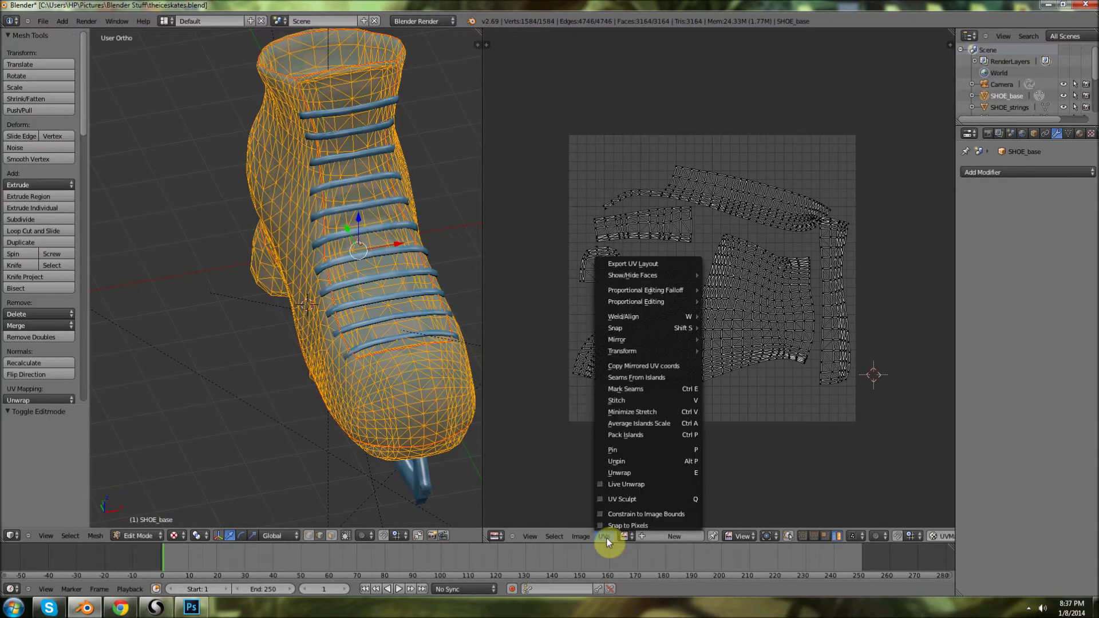
pyautogui.hotkey('alt', 'Tab')
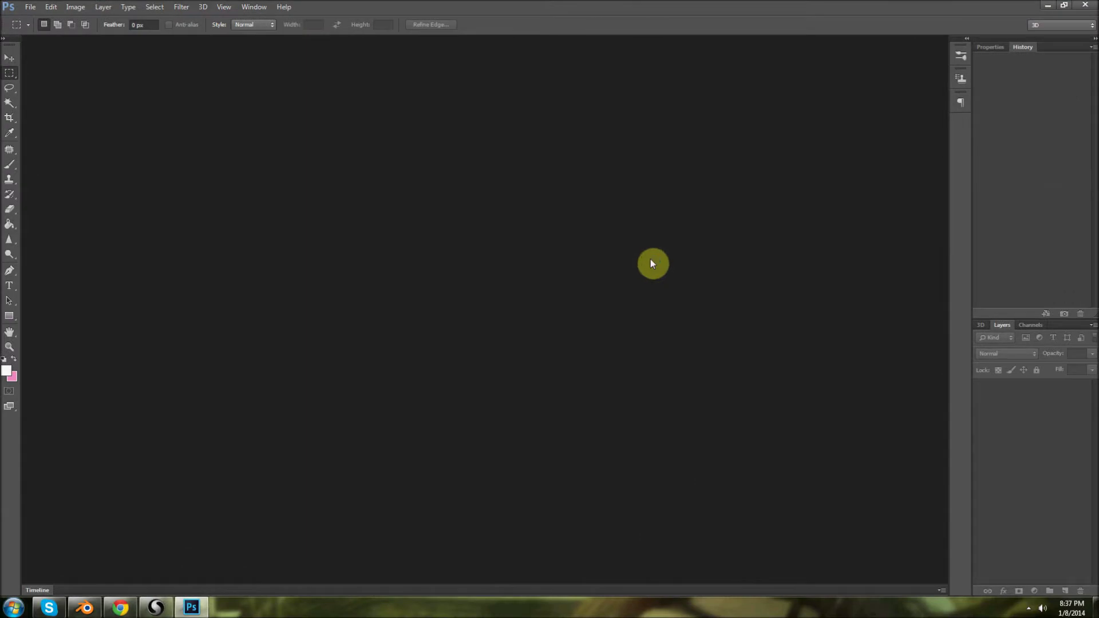
pyautogui.hotkey('alt', 'Tab')
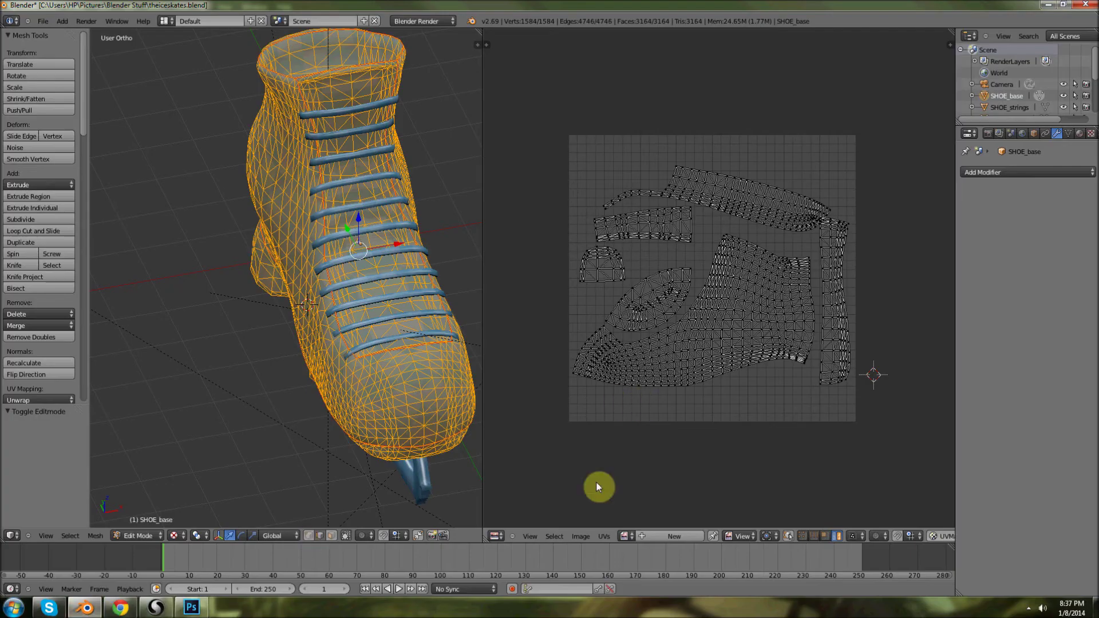
pyautogui.click(602, 536)
pyautogui.click(654, 259)
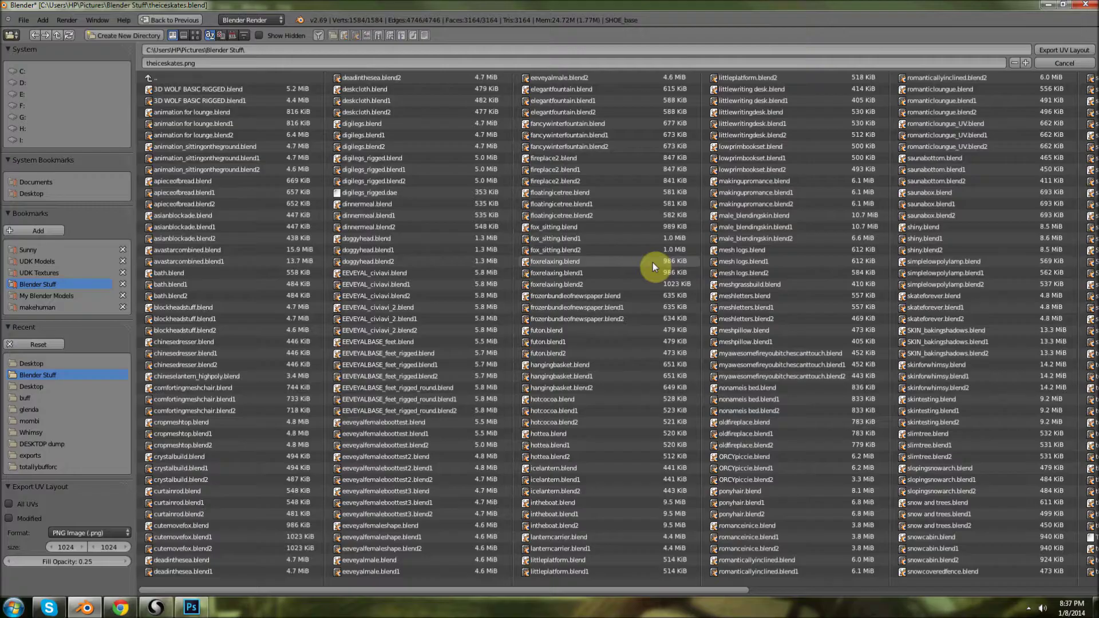
pyautogui.click(32, 194)
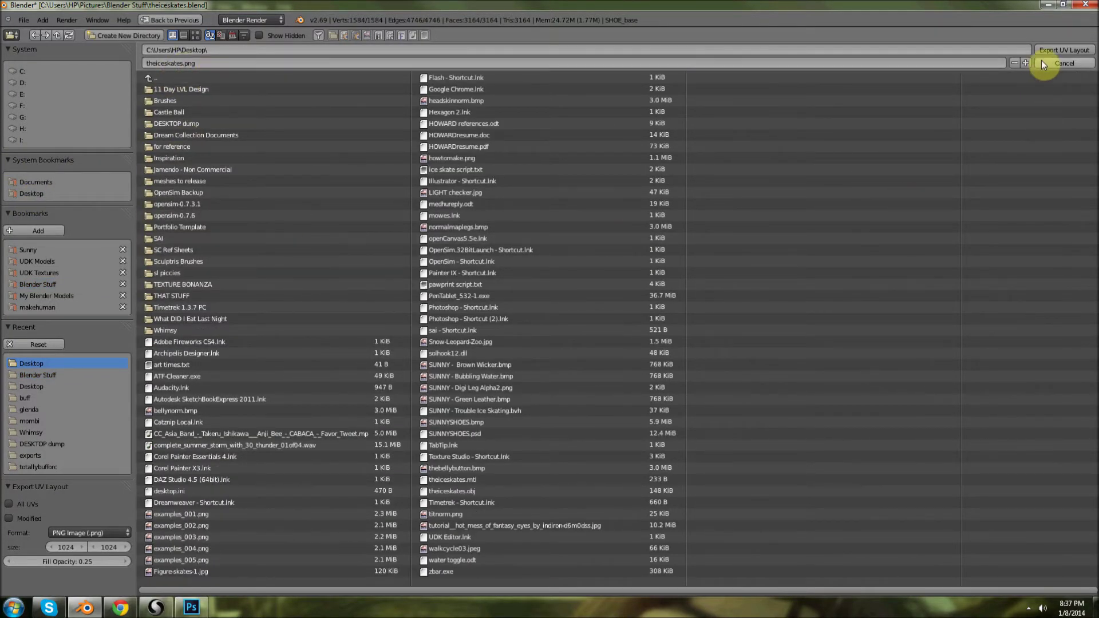
pyautogui.press('Return')
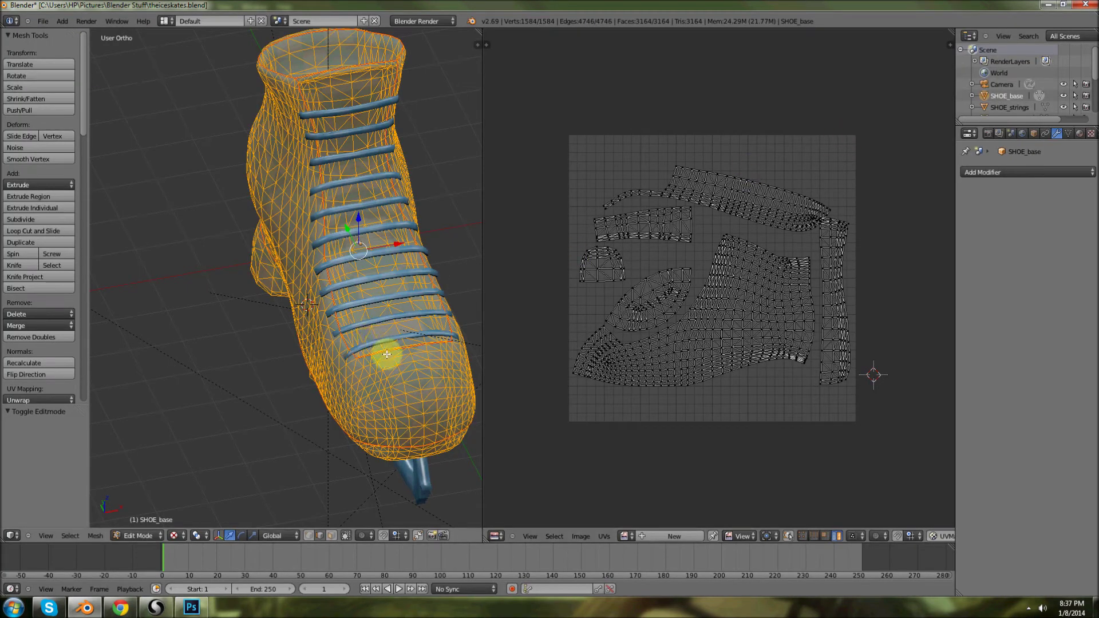
pyautogui.moveTo(438, 234); pyautogui.dragTo(336, 204)
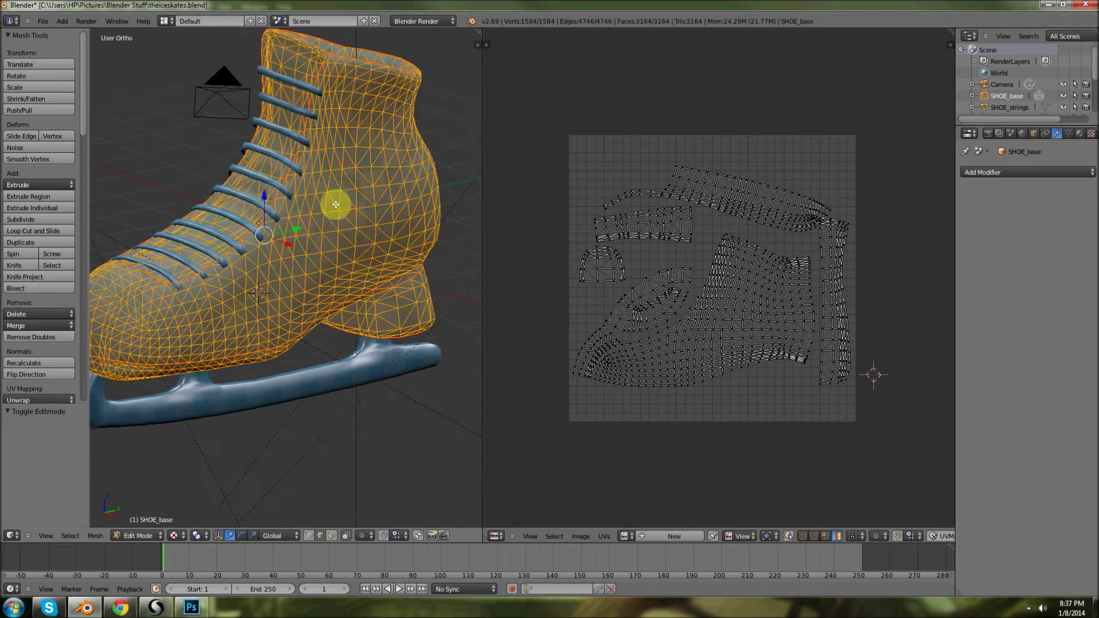
pyautogui.click(187, 611)
pyautogui.click(373, 446)
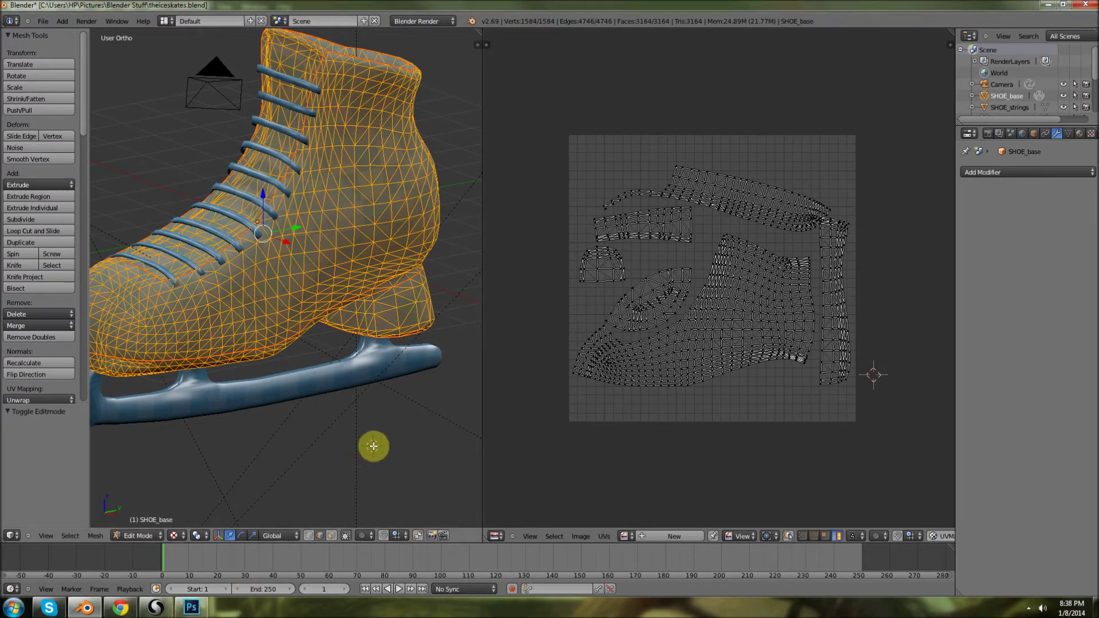
pyautogui.moveTo(311, 196); pyautogui.dragTo(302, 171)
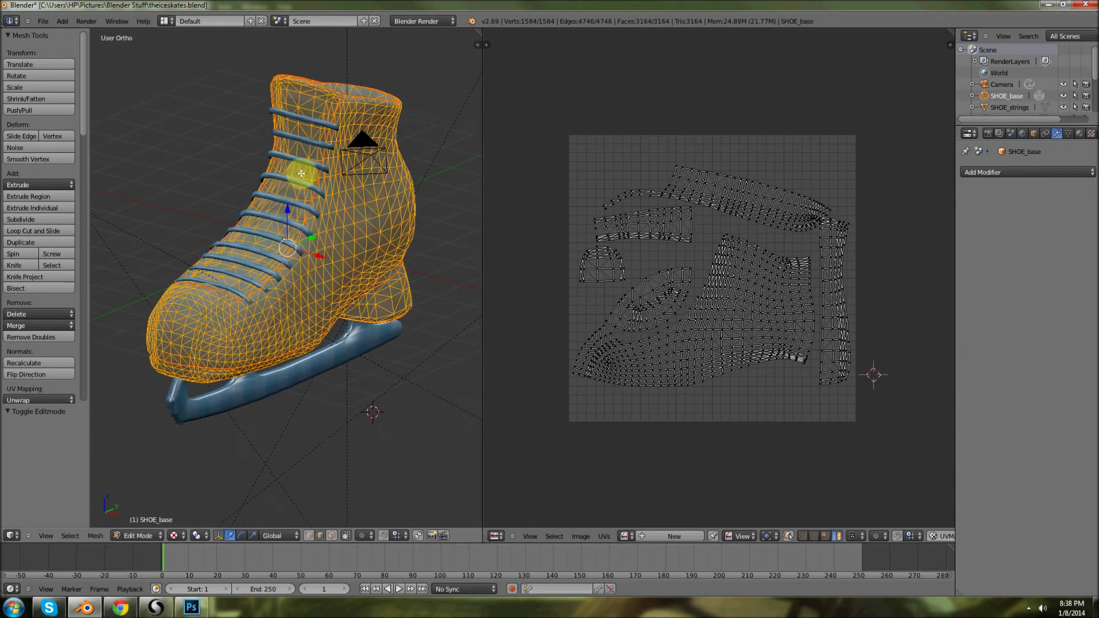
pyautogui.scroll(4, 268, 220)
pyautogui.scroll(-4, 269, 219)
pyautogui.moveTo(269, 216)
pyautogui.mouseDown()
pyautogui.moveTo(286, 240)
pyautogui.moveTo(274, 225)
pyautogui.mouseUp()
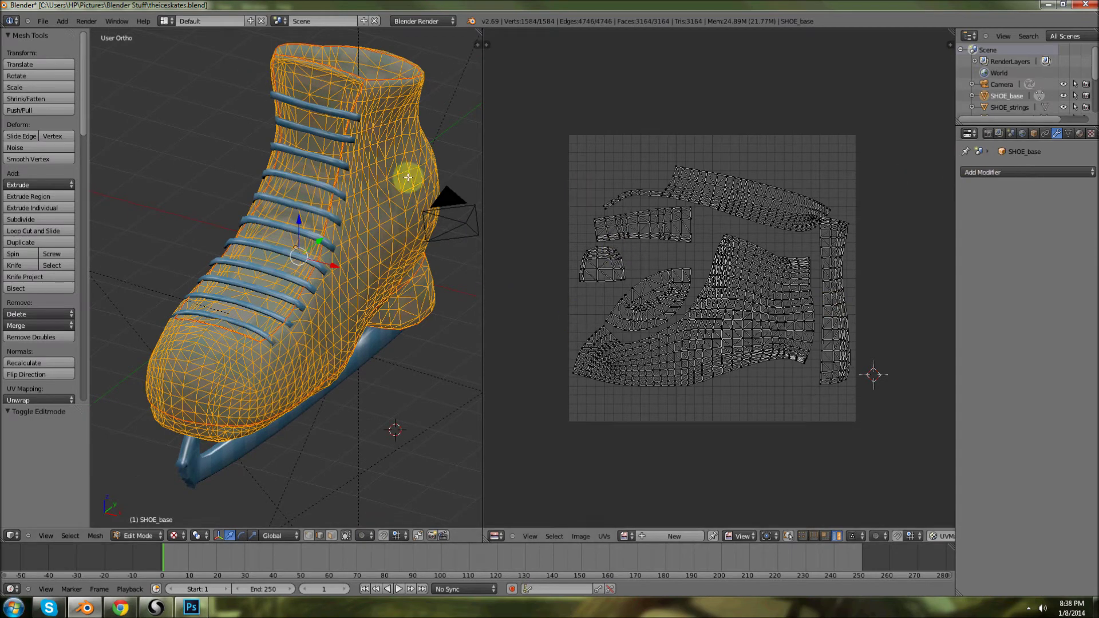
# - Save the Blender file theiceskates.blend
pyautogui.click(45, 22)
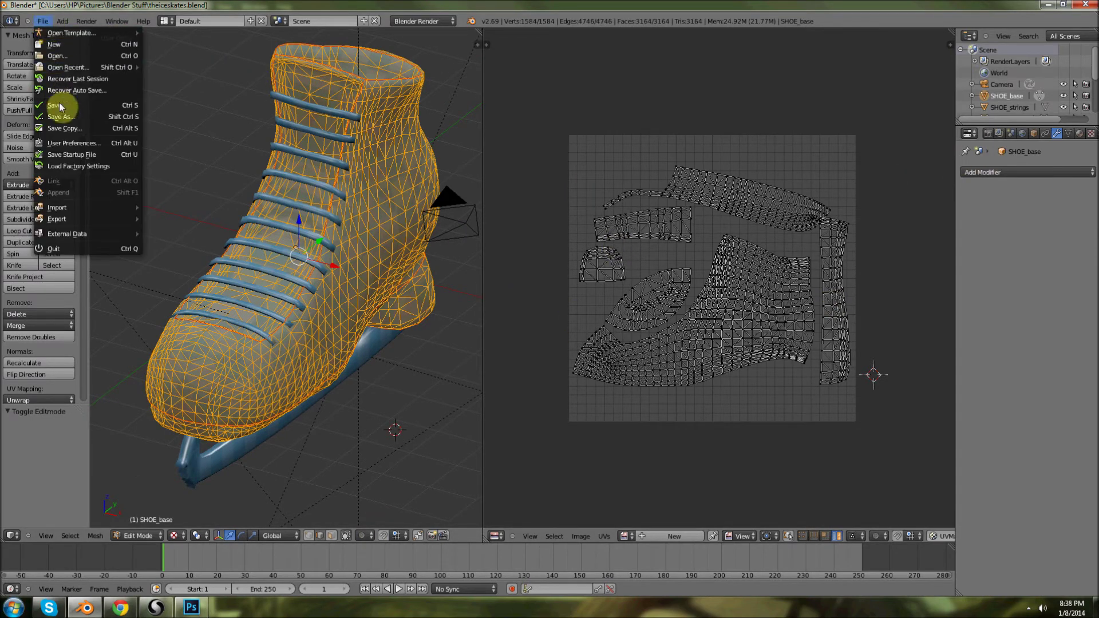
pyautogui.click(122, 108)
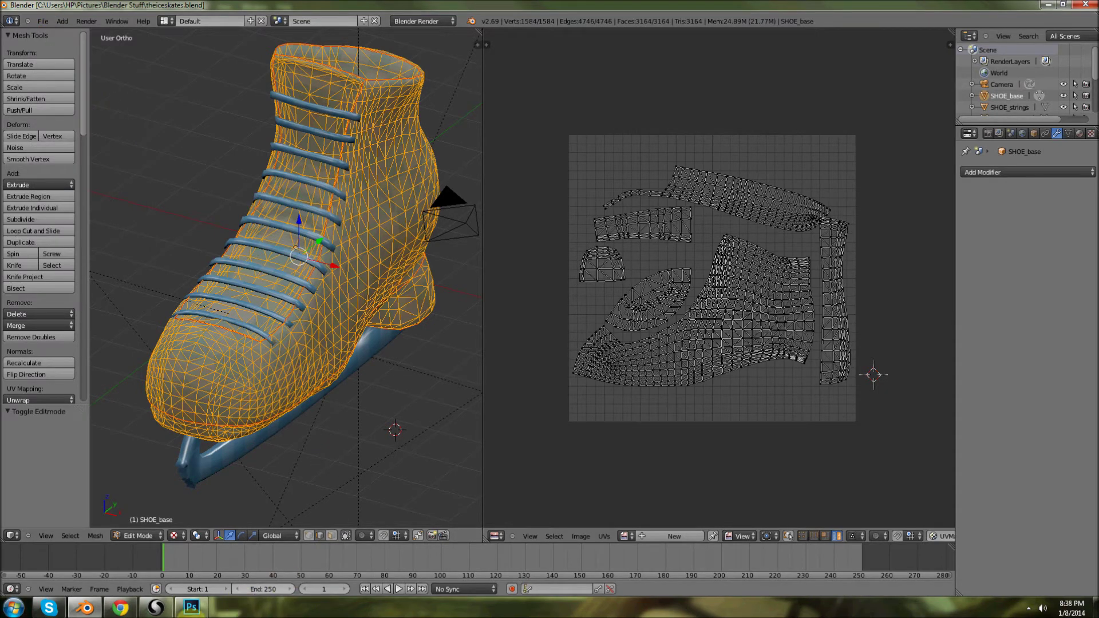
# - Open SUNNY - Green Leather.bmp from the desktop in Photoshop
pyautogui.click(192, 607)
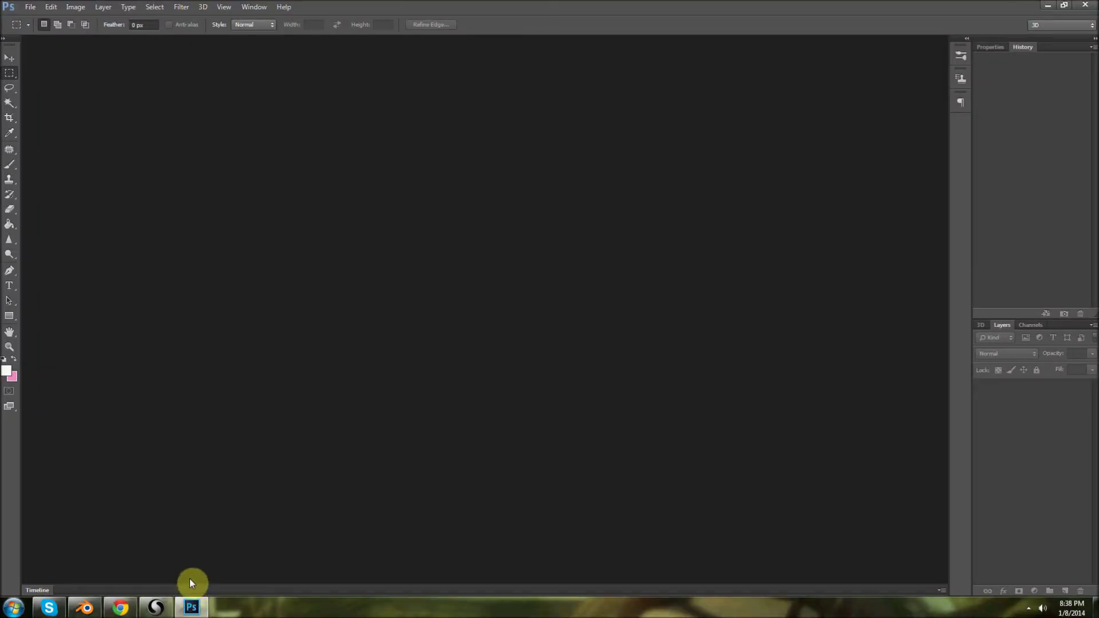
pyautogui.click(1095, 608)
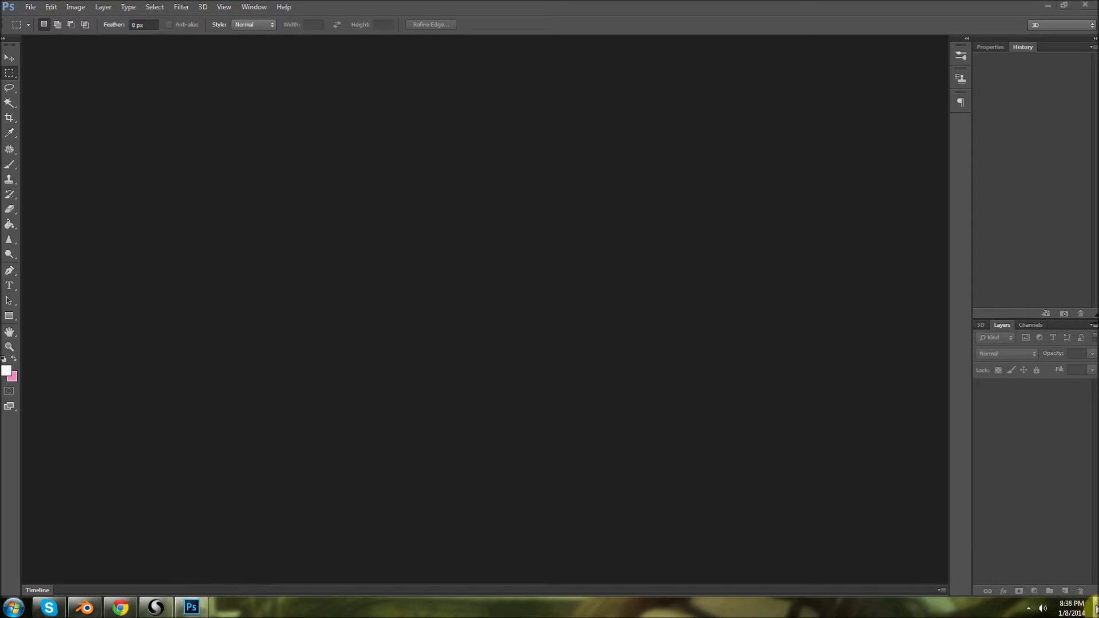
pyautogui.doubleClick(192, 73)
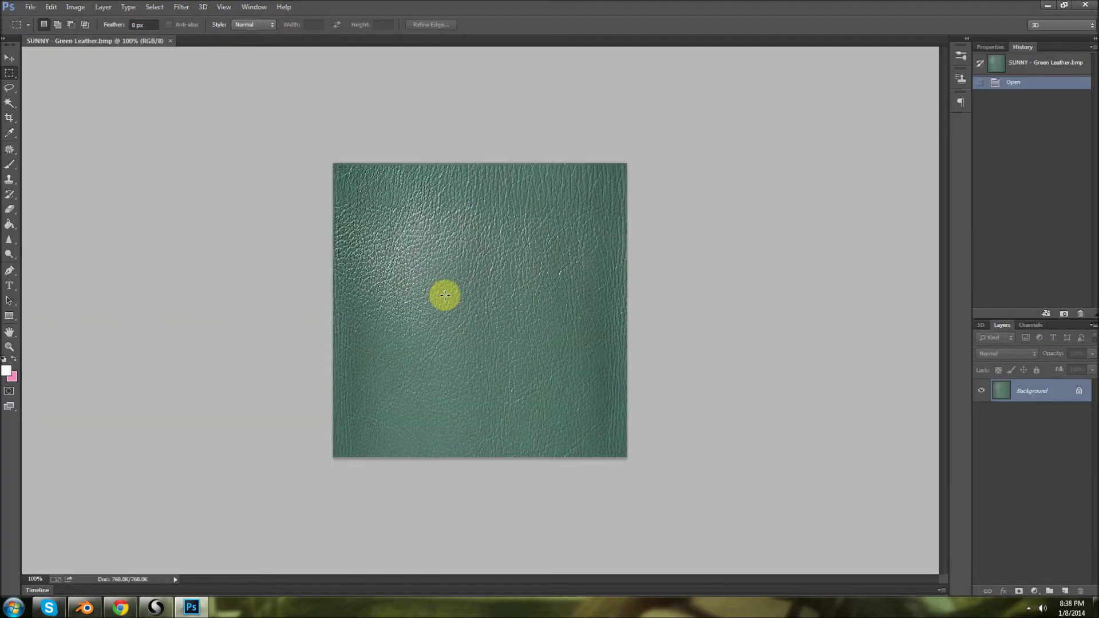
# - Duplicate the Background layer and convert the copy to black and white with the Default preset
pyautogui.rightClick(1050, 393)
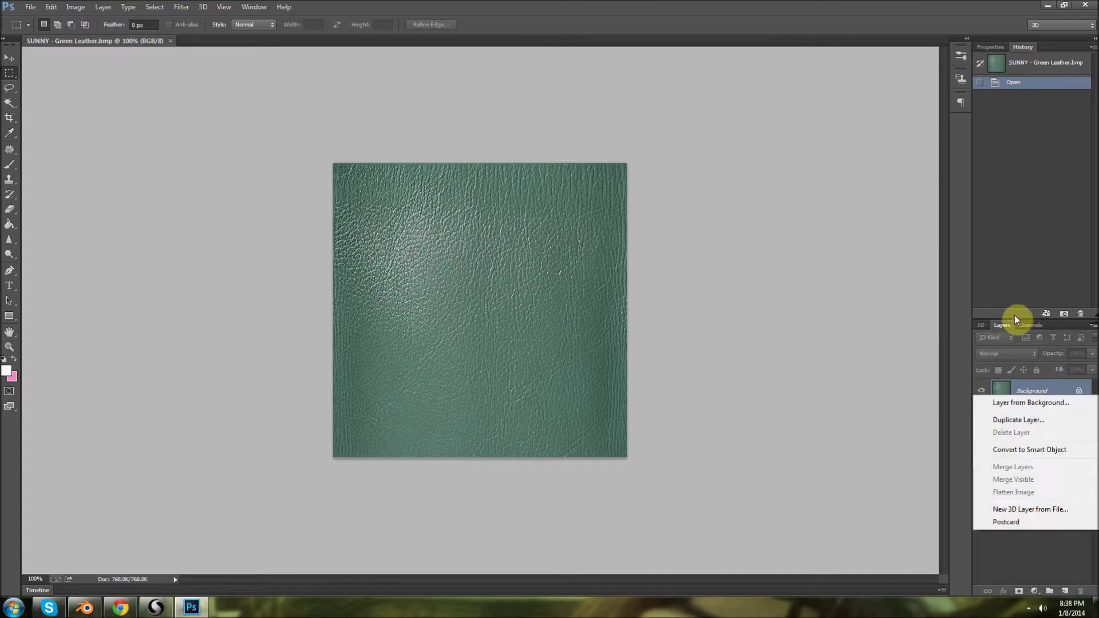
pyautogui.click(1020, 421)
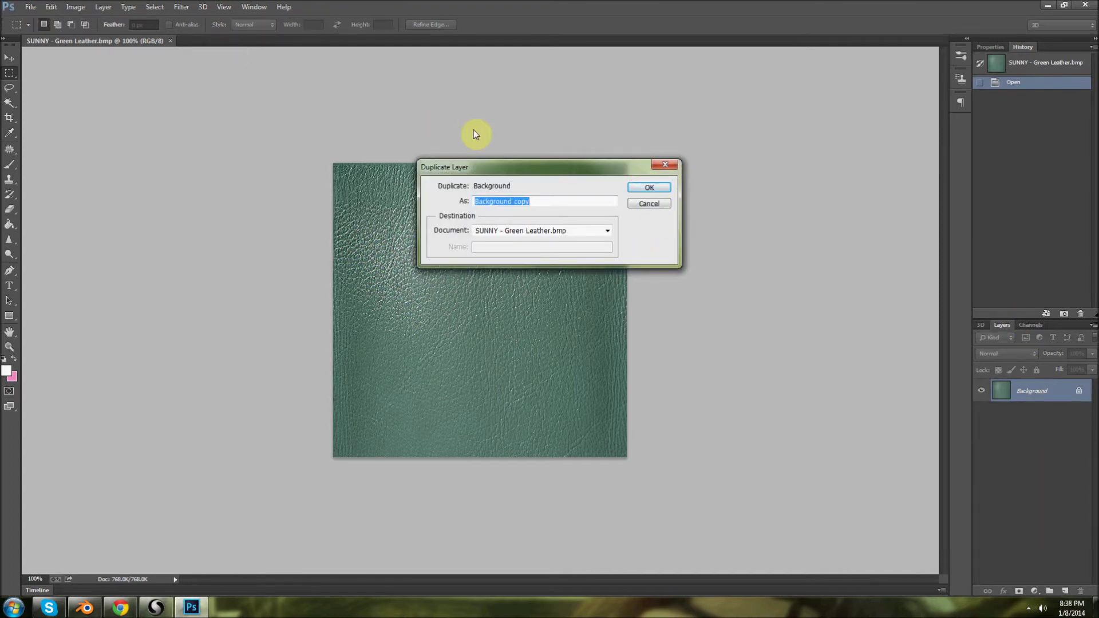
pyautogui.click(649, 187)
pyautogui.click(76, 7)
pyautogui.moveTo(114, 37)
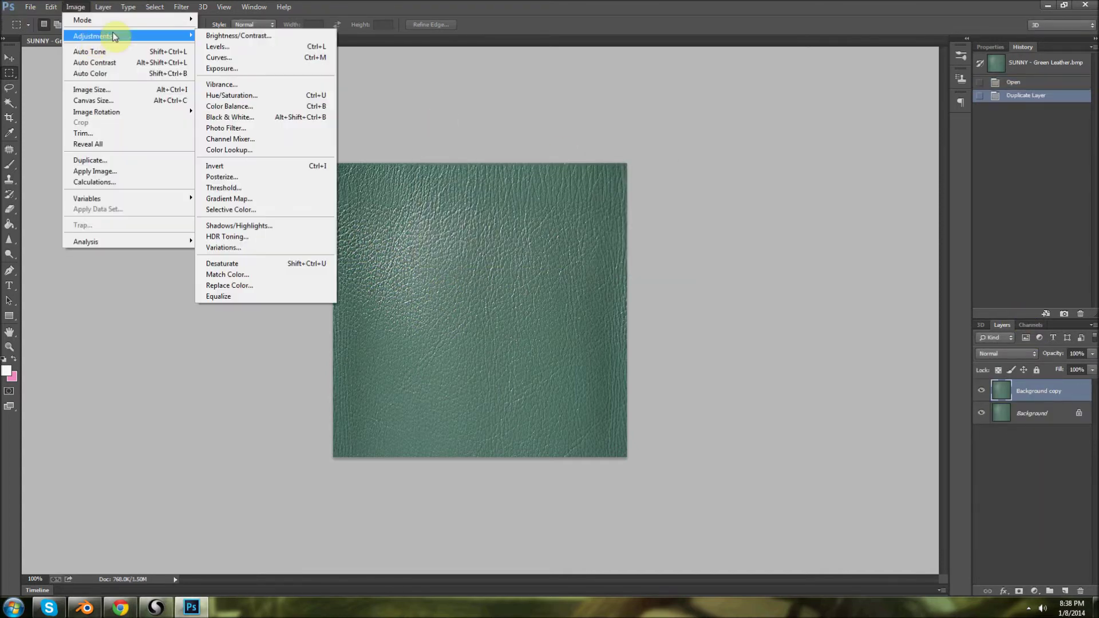
pyautogui.click(277, 117)
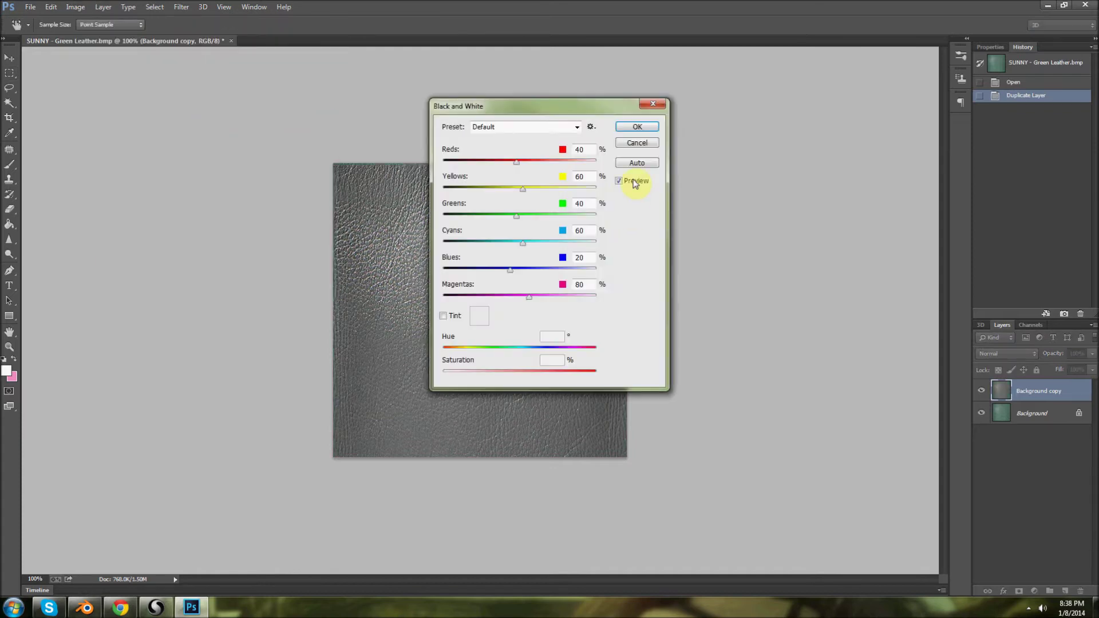
pyautogui.press('Return')
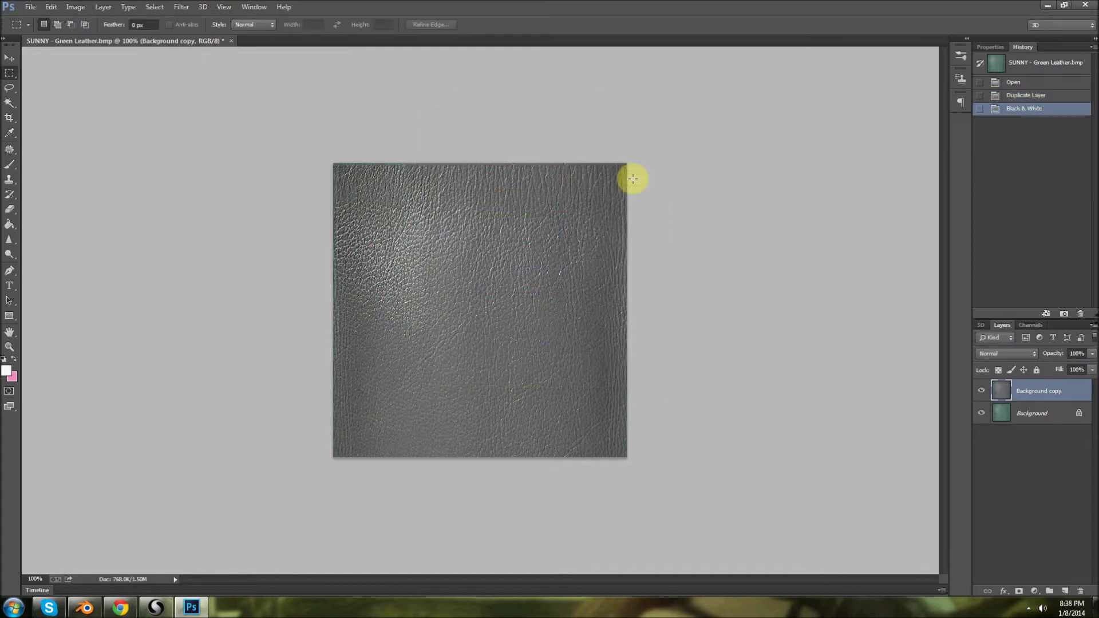
# - Raise the brightness strongly and lower the contrast slightly on the black-and-white leather layer with Brightness/Contrast
pyautogui.click(75, 7)
pyautogui.moveTo(95, 36)
pyautogui.click(234, 36)
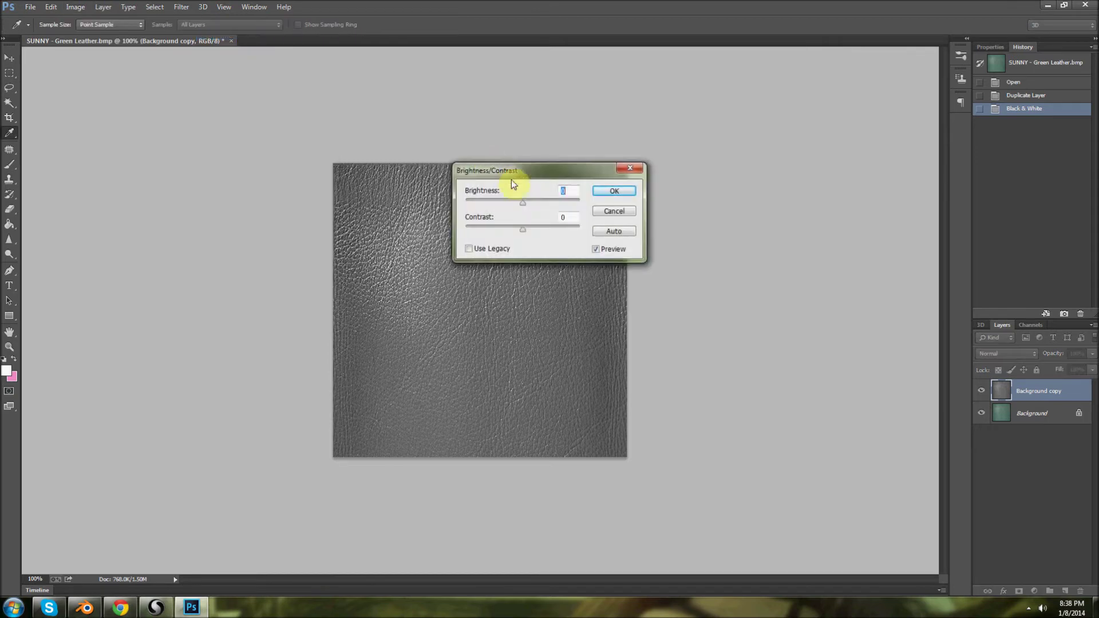
pyautogui.click(559, 204)
pyautogui.moveTo(553, 230); pyautogui.dragTo(512, 236)
pyautogui.click(613, 191)
pyautogui.press('m')
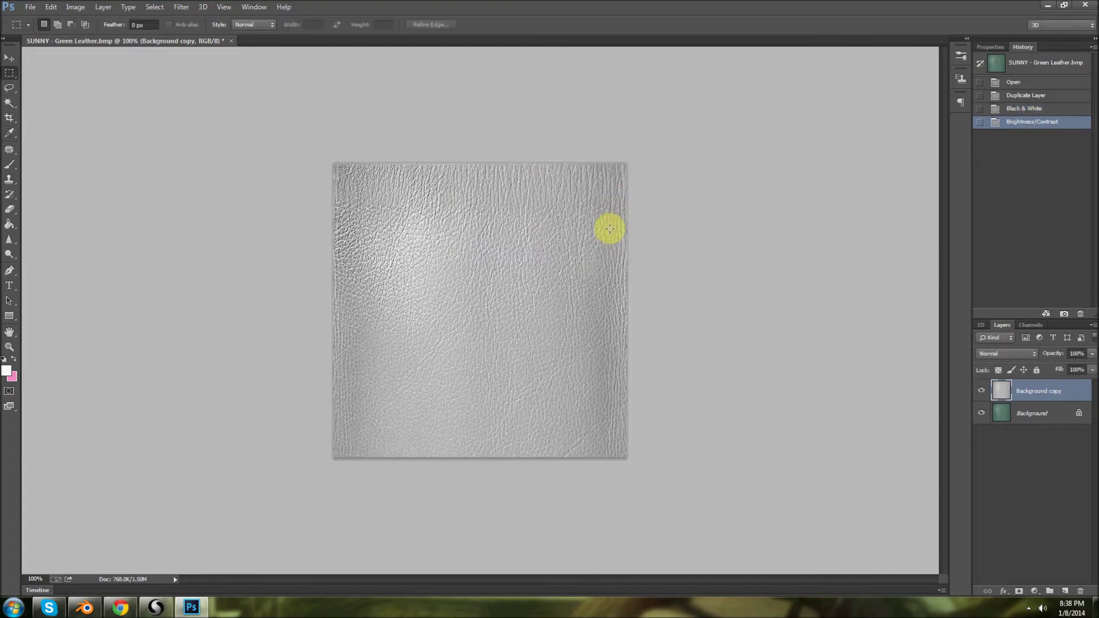
# - Start creating a new Photoshop document
pyautogui.click(30, 7)
pyautogui.click(746, 348)
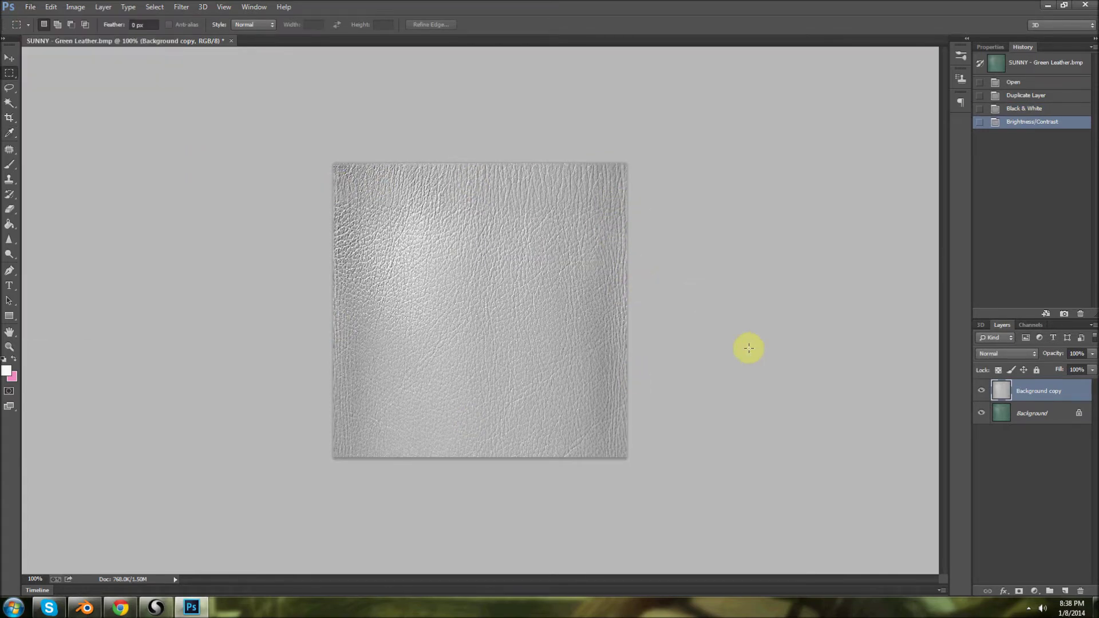
pyautogui.click(29, 7)
pyautogui.click(37, 20)
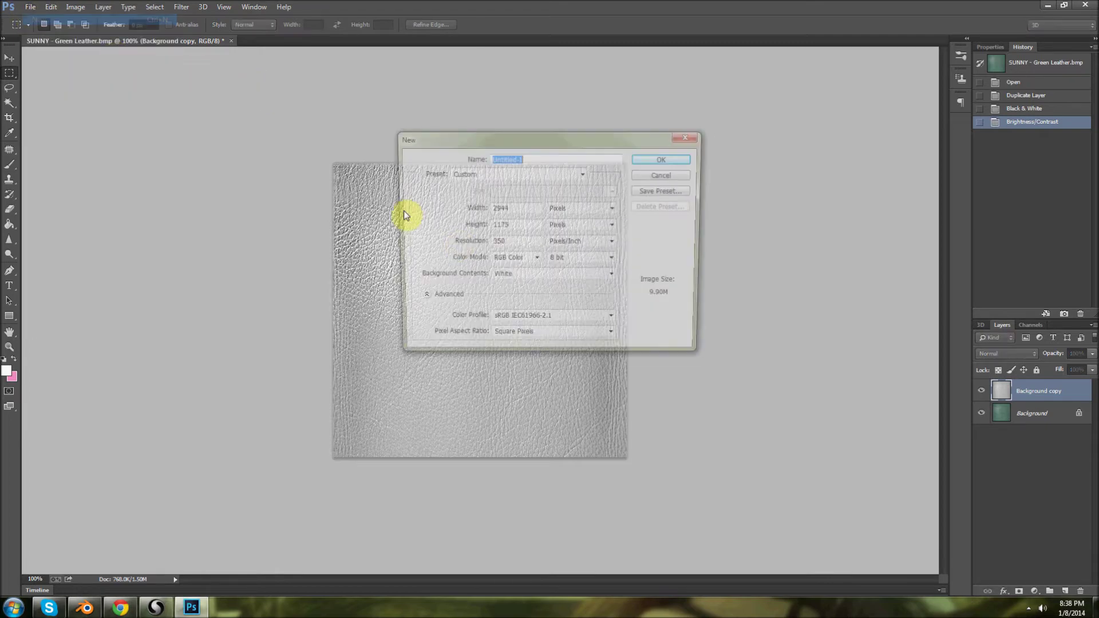
# - Create a new 512 x 512 pixel RGB document with a white background
pyautogui.doubleClick(515, 208)
pyautogui.write('512')
pyautogui.press('Tab')
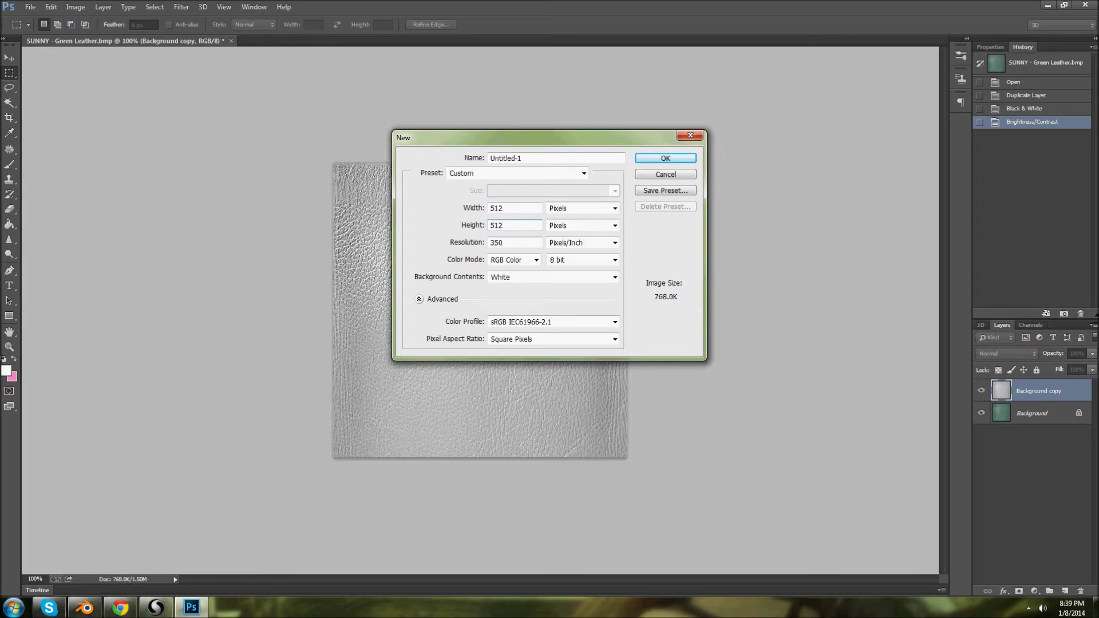
pyautogui.press('Return')
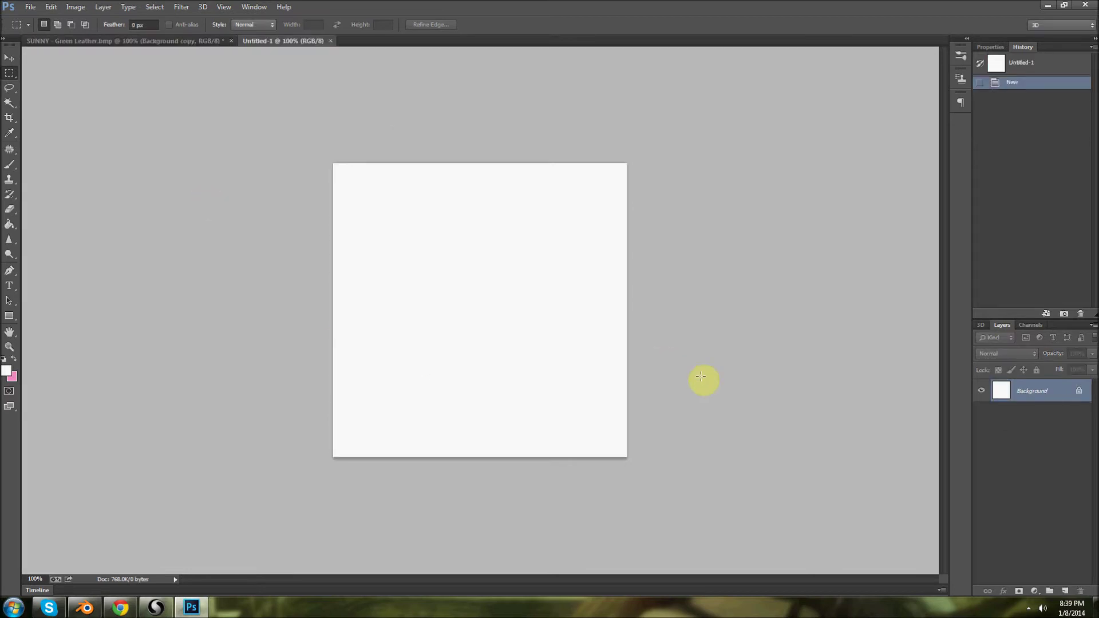
# - Convert the locked background into a regular layer, add an empty layer above it and hide the white layer
pyautogui.doubleClick(1028, 391)
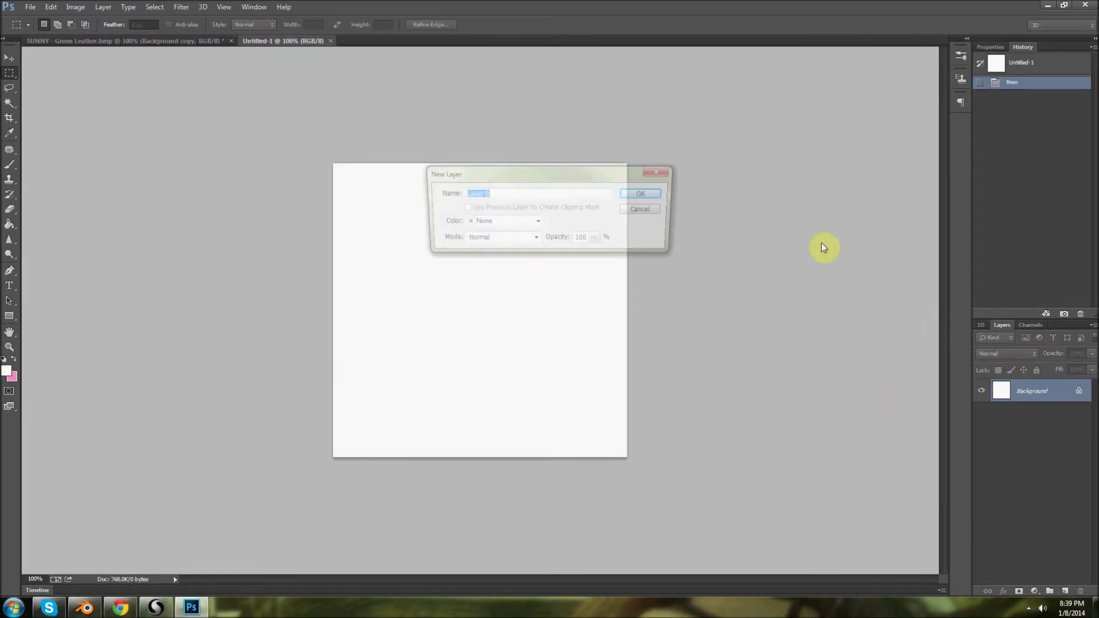
pyautogui.click(643, 192)
pyautogui.click(1066, 590)
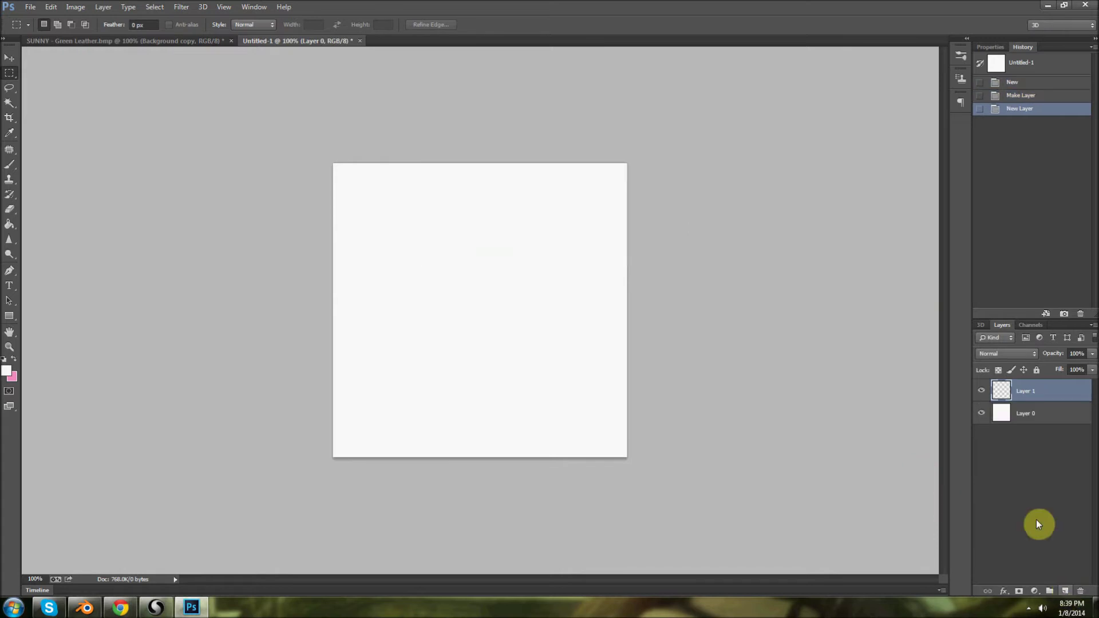
pyautogui.click(981, 413)
# - Draw a large round selection across most of the empty layer, fill it with pink and deselect it
pyautogui.moveTo(9, 73); pyautogui.dragTo(35, 81)
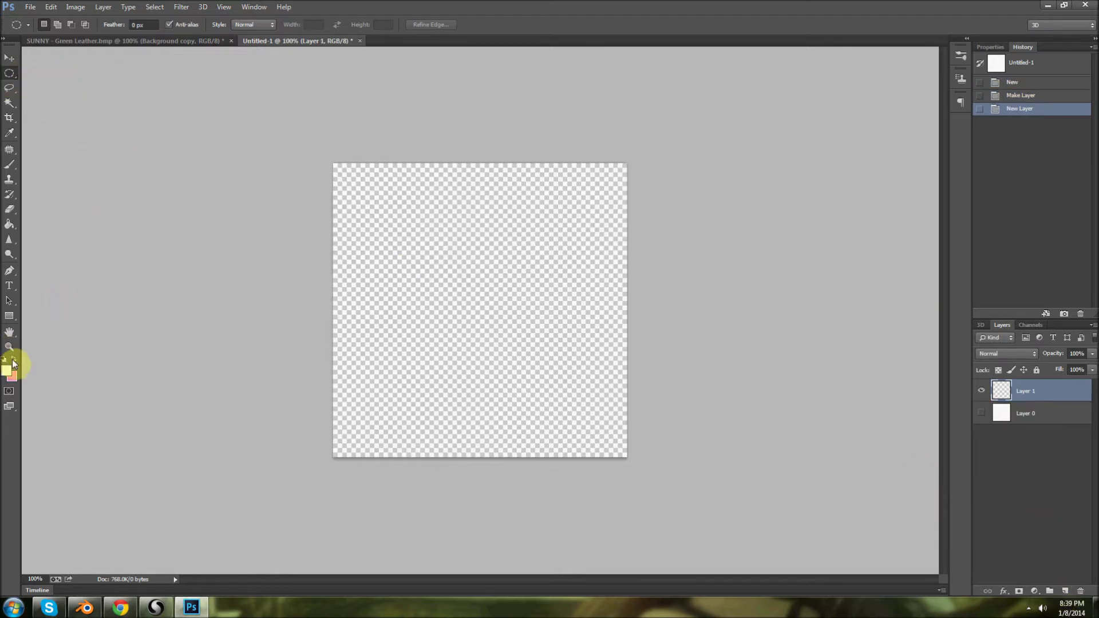
pyautogui.moveTo(341, 191); pyautogui.dragTo(605, 443)
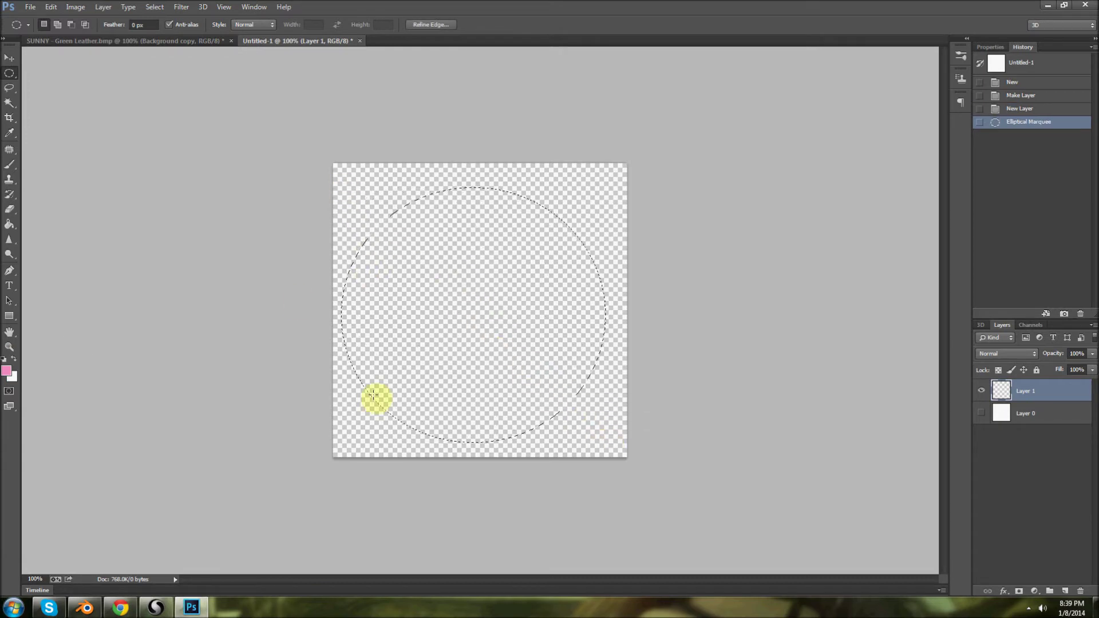
pyautogui.click(10, 224)
pyautogui.click(499, 295)
pyautogui.hotkey('ctrl', 'd')
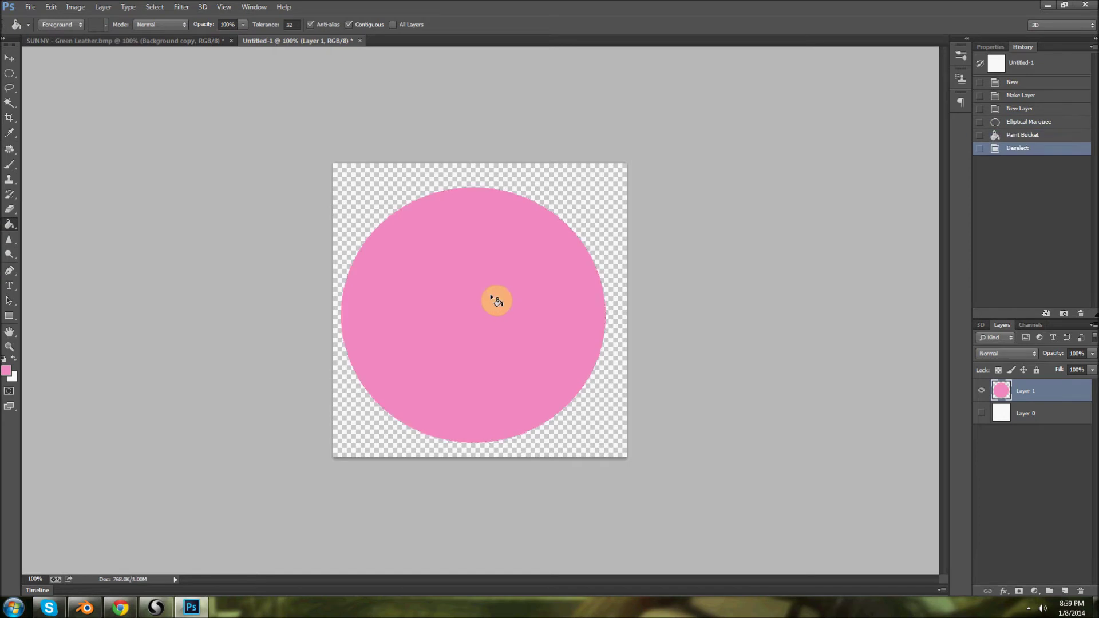
# - Free-transform the pink circle, moving it up and enlarging it slightly to fill the canvas evenly
pyautogui.hotkey('ctrl', 't')
pyautogui.moveTo(511, 281); pyautogui.dragTo(510, 270)
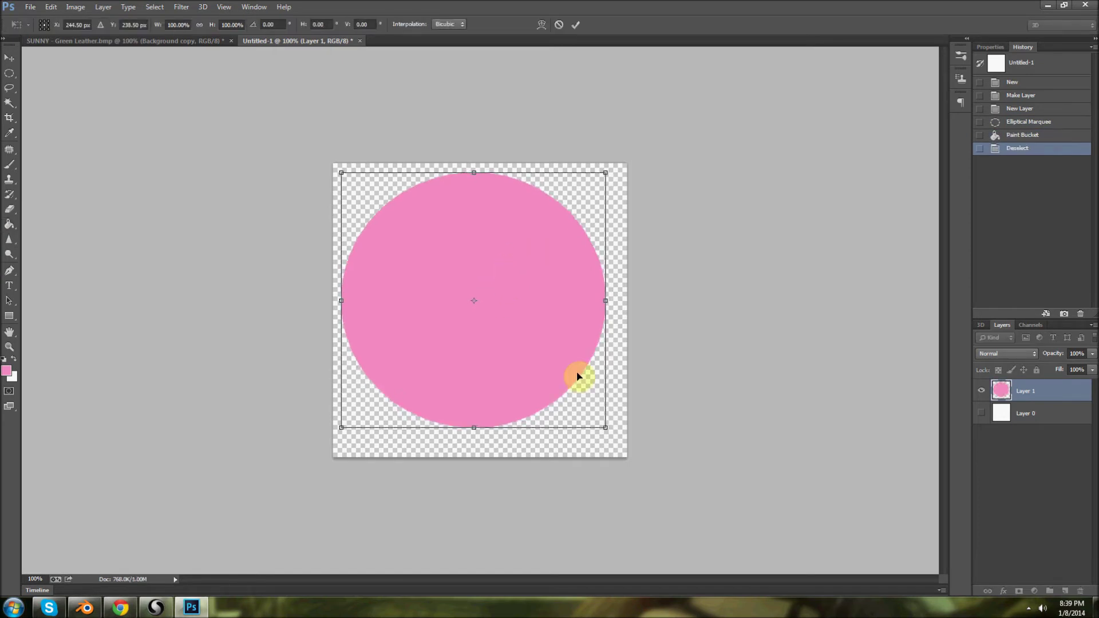
pyautogui.moveTo(607, 432); pyautogui.dragTo(614, 445)
pyautogui.press('Return')
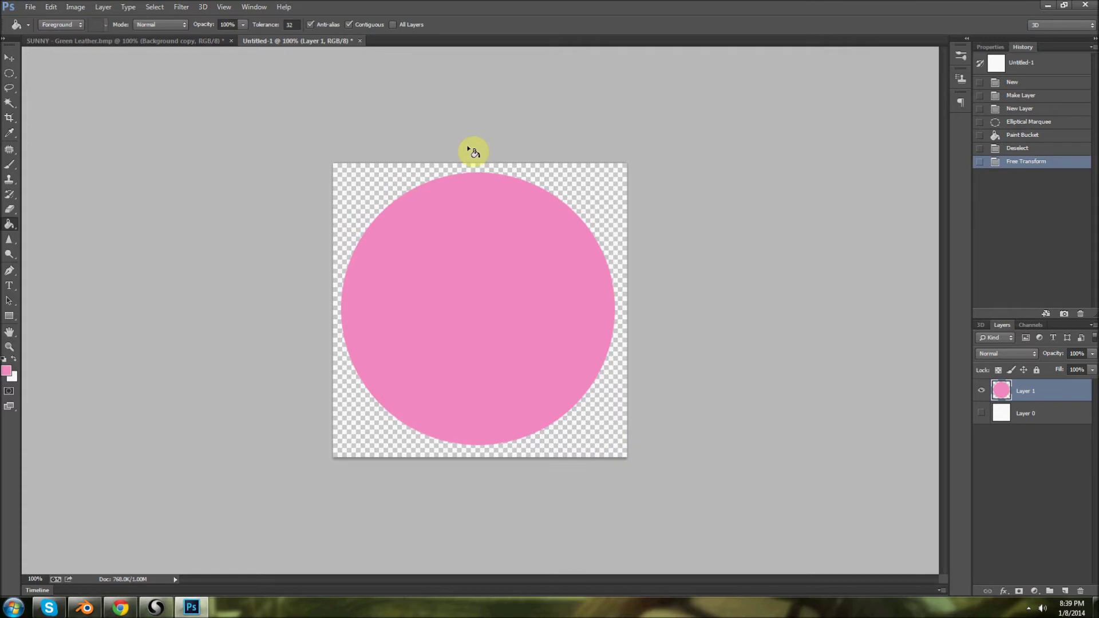
# - Soften the pink circle's edge with a Gaussian Blur of 2.4 pixels radius
pyautogui.click(170, 12)
pyautogui.moveTo(180, 8)
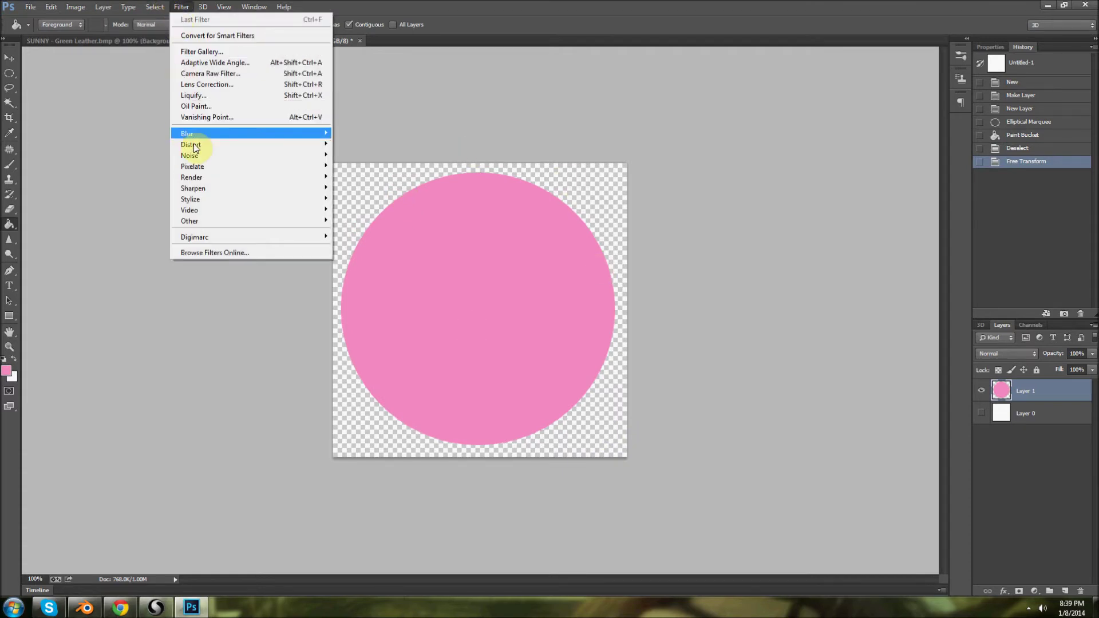
pyautogui.moveTo(195, 147)
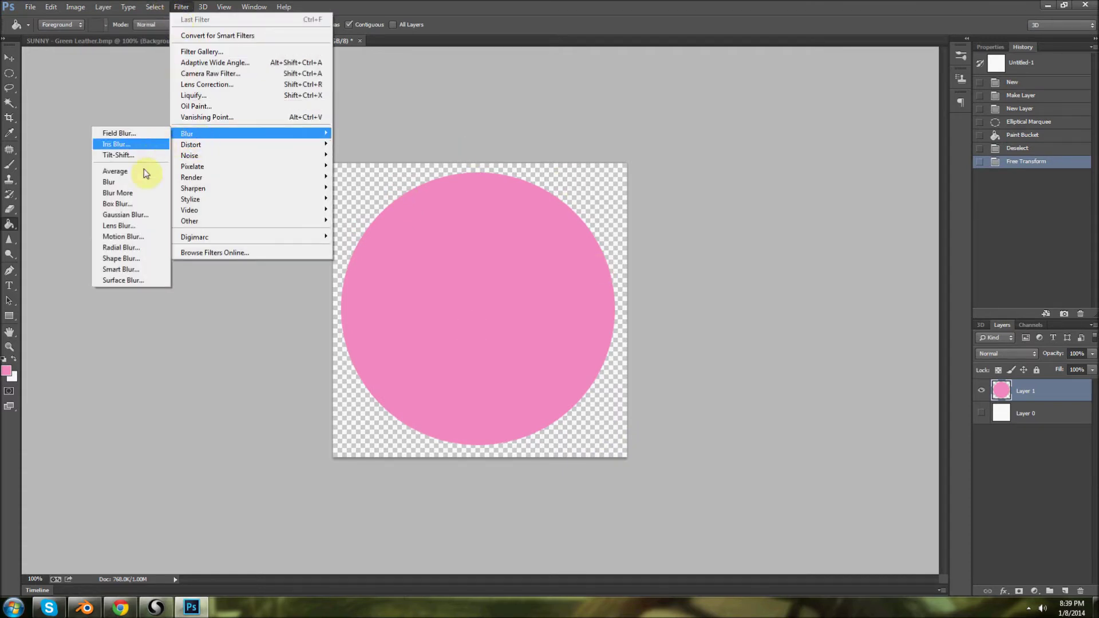
pyautogui.click(126, 215)
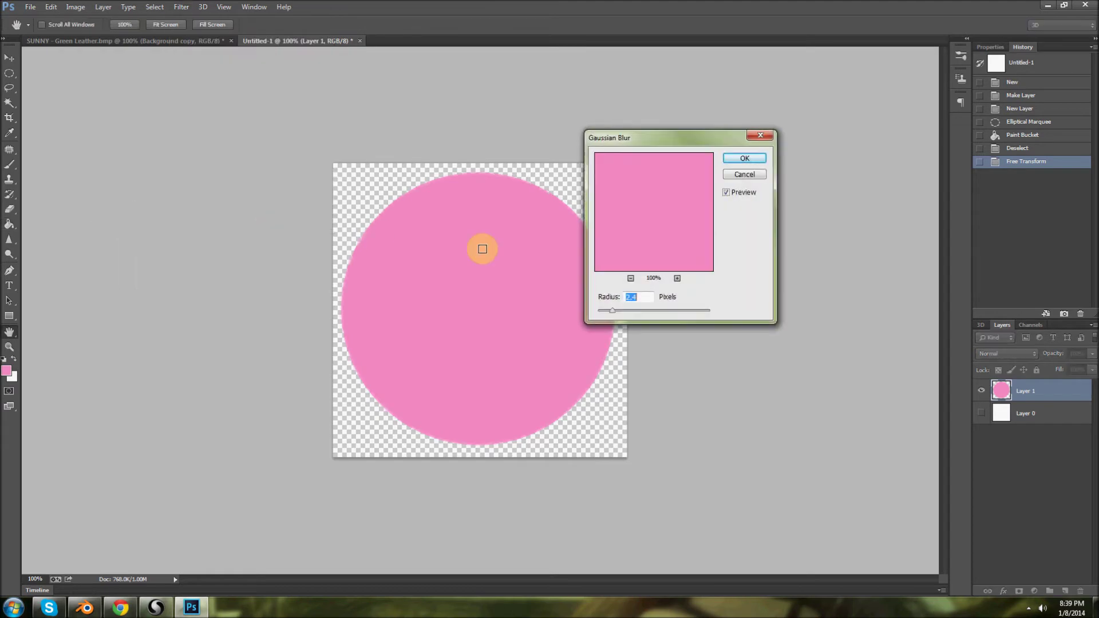
pyautogui.click(744, 159)
# - Select the whole grey leather image in the SUNNY - Green Leather.bmp document and copy it
pyautogui.click(162, 42)
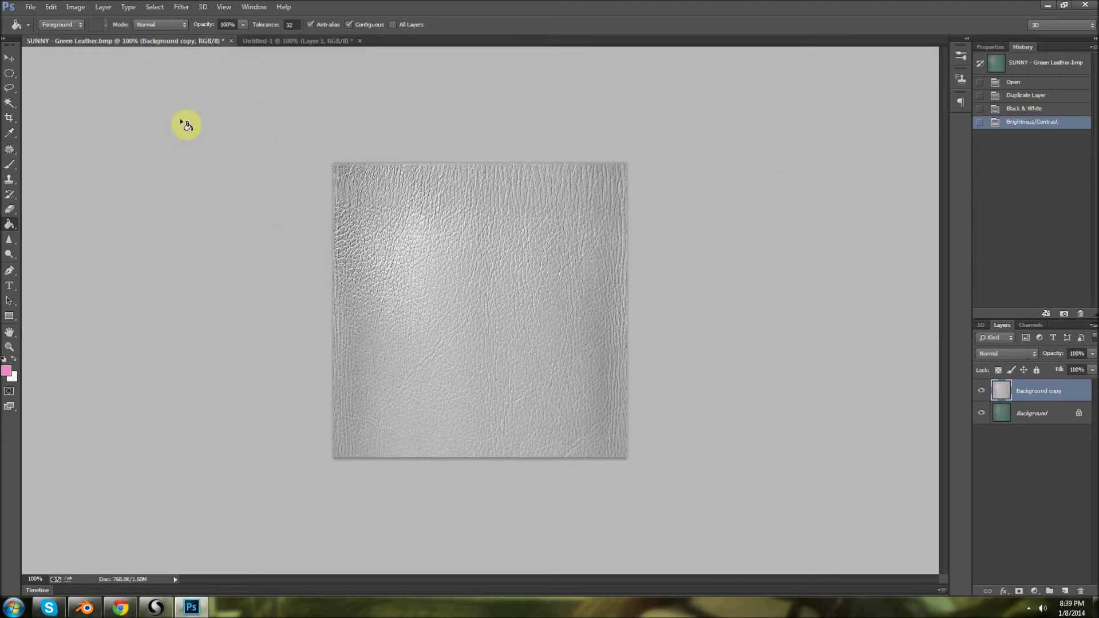
pyautogui.click(9, 73)
pyautogui.click(52, 71)
pyautogui.moveTo(291, 106); pyautogui.dragTo(880, 532)
pyautogui.hotkey('ctrl', 'c')
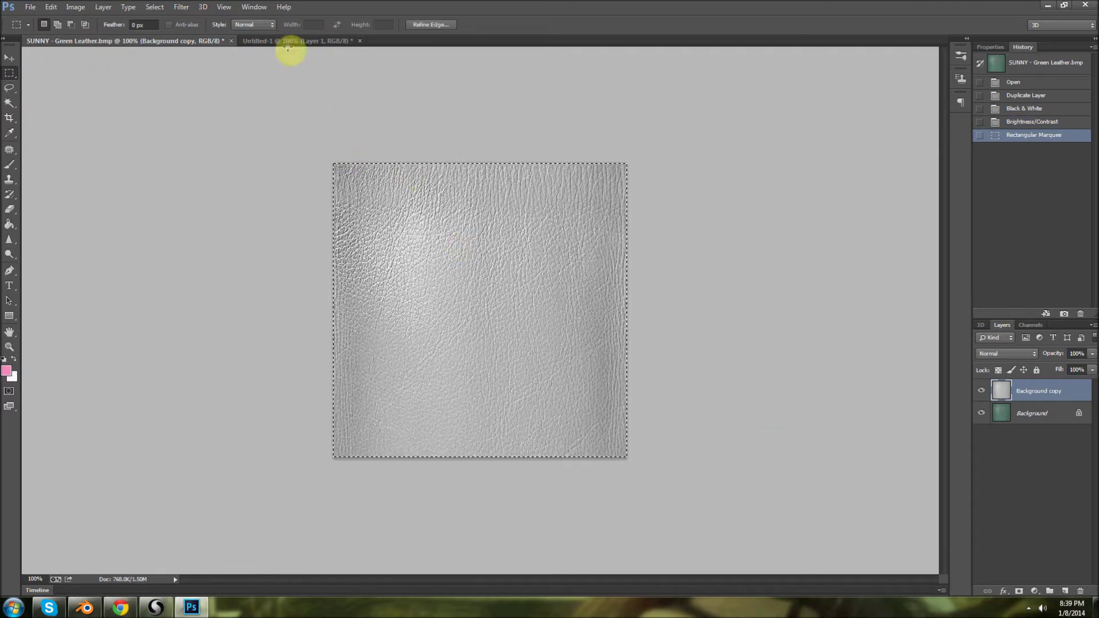
# - Paste the leather into the new document above the pink circle and clip it to the circle with a clipping mask
pyautogui.click(294, 41)
pyautogui.hotkey('ctrl', 'v')
pyautogui.rightClick(1010, 397)
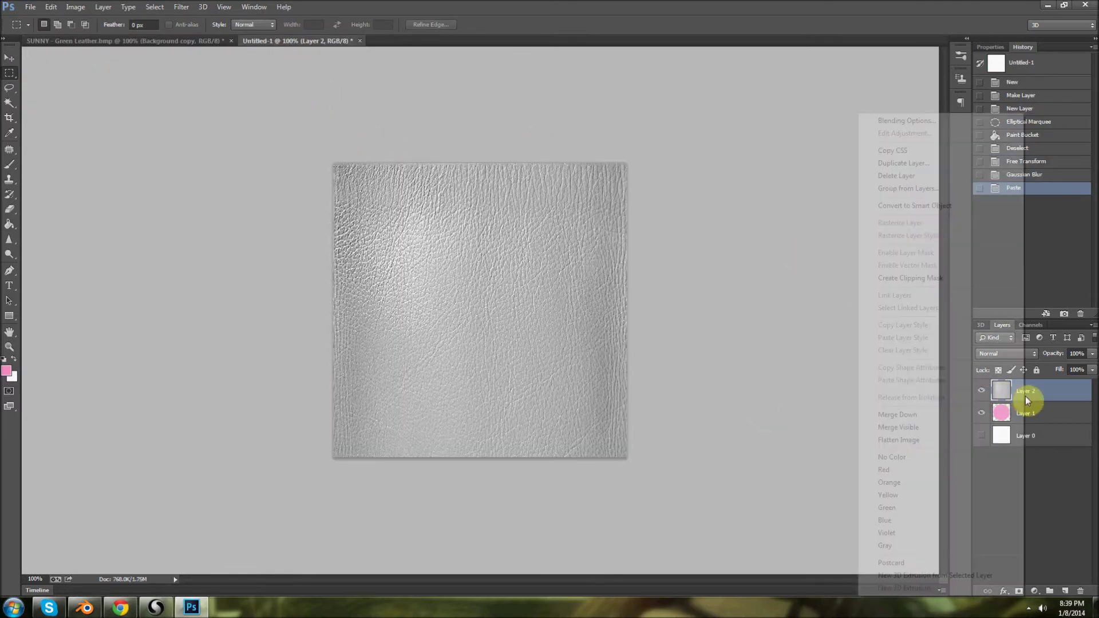
pyautogui.click(934, 282)
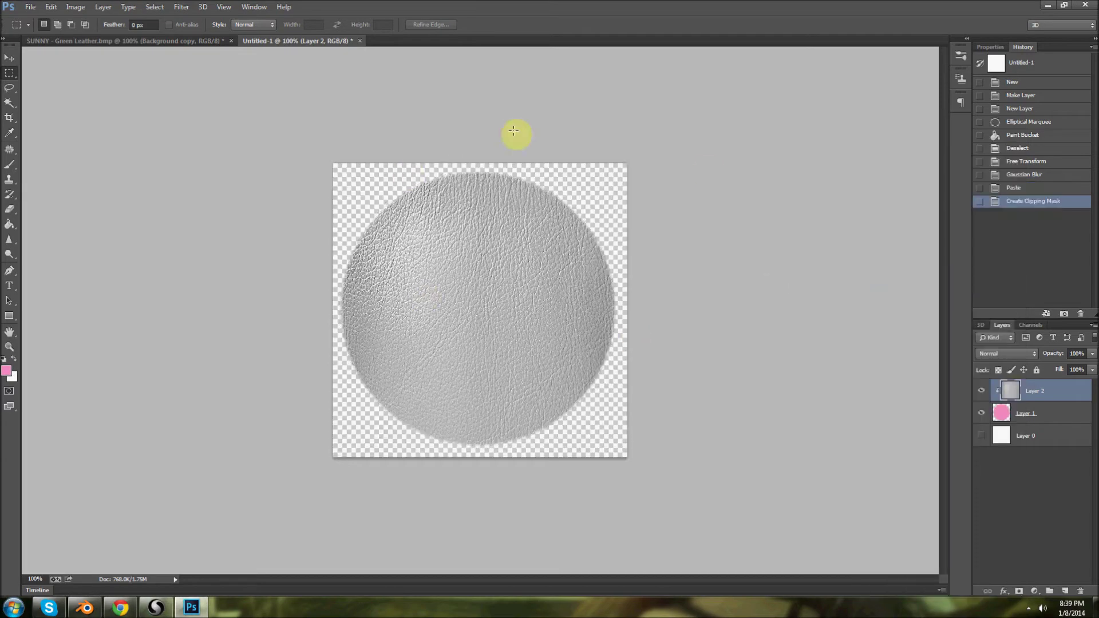
# - Save the round leather image to the Desktop as a PNG named "white leather brush", keeping the default PNG options
pyautogui.click(19, 11)
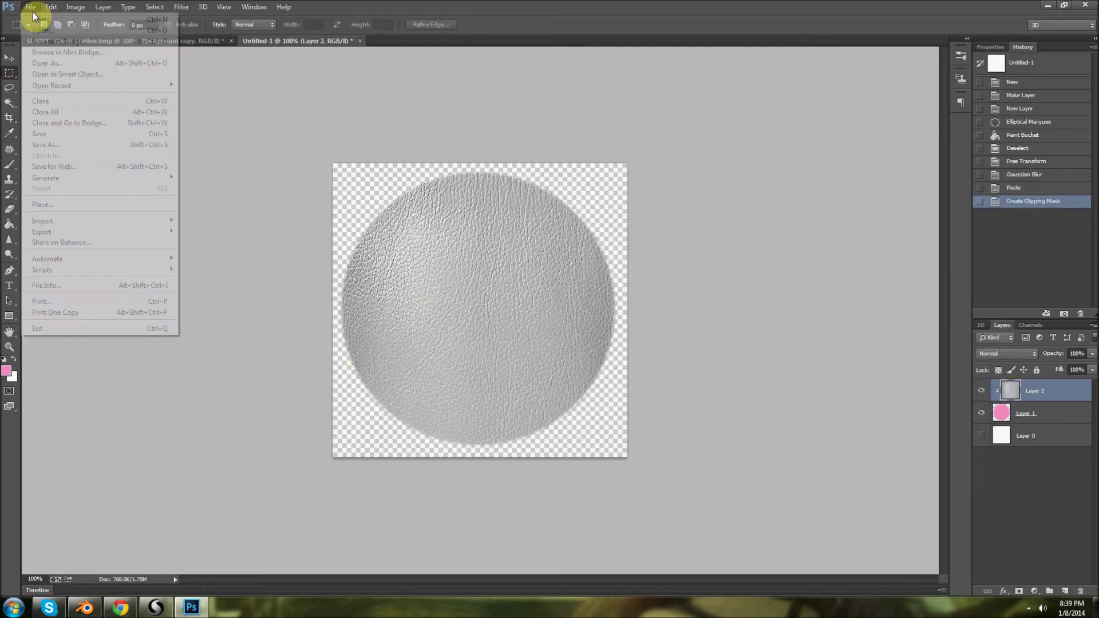
pyautogui.click(46, 145)
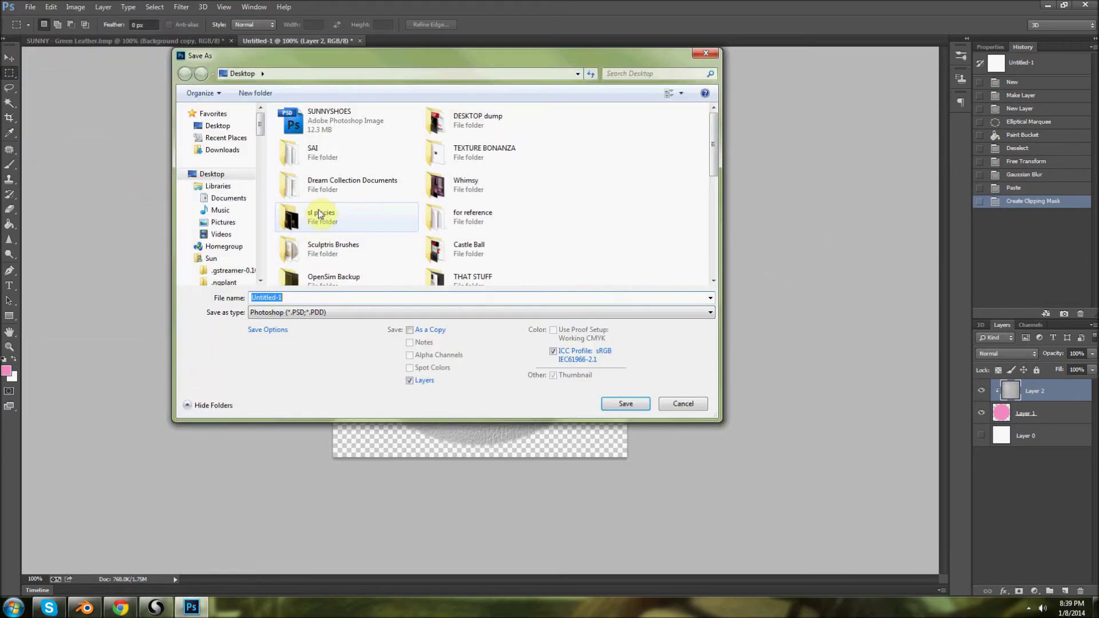
pyautogui.click(343, 312)
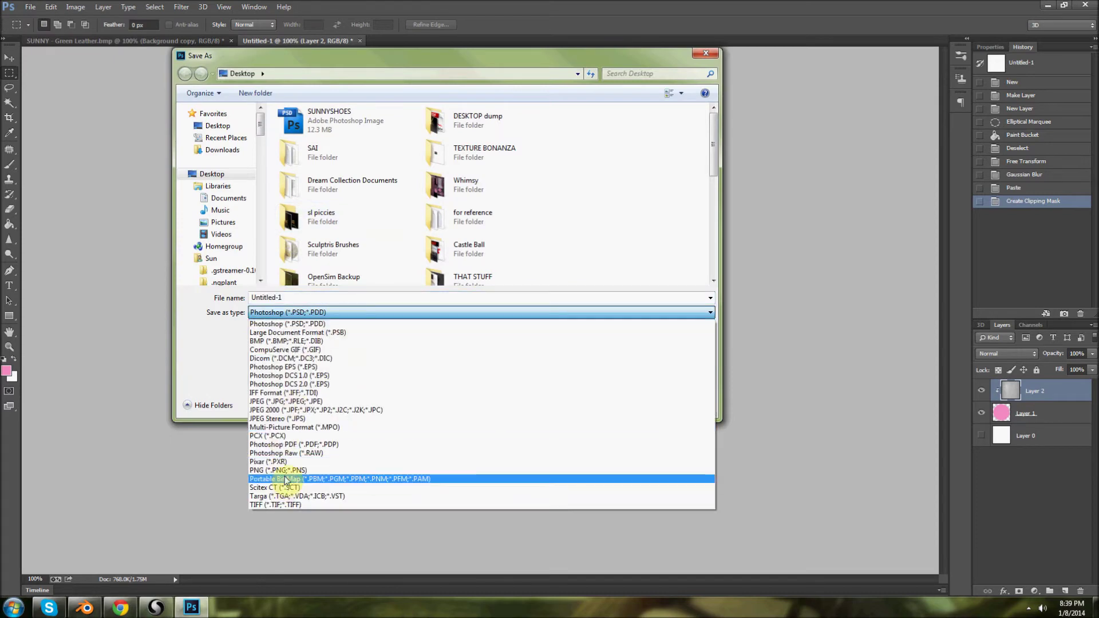
pyautogui.click(281, 470)
pyautogui.doubleClick(300, 298)
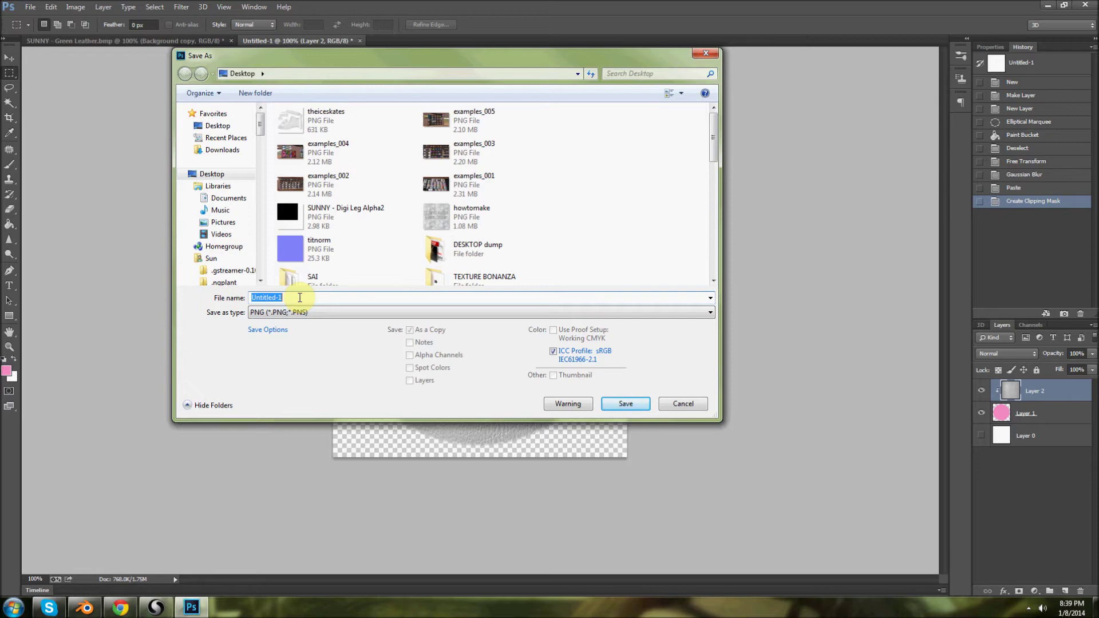
pyautogui.write('white leather')
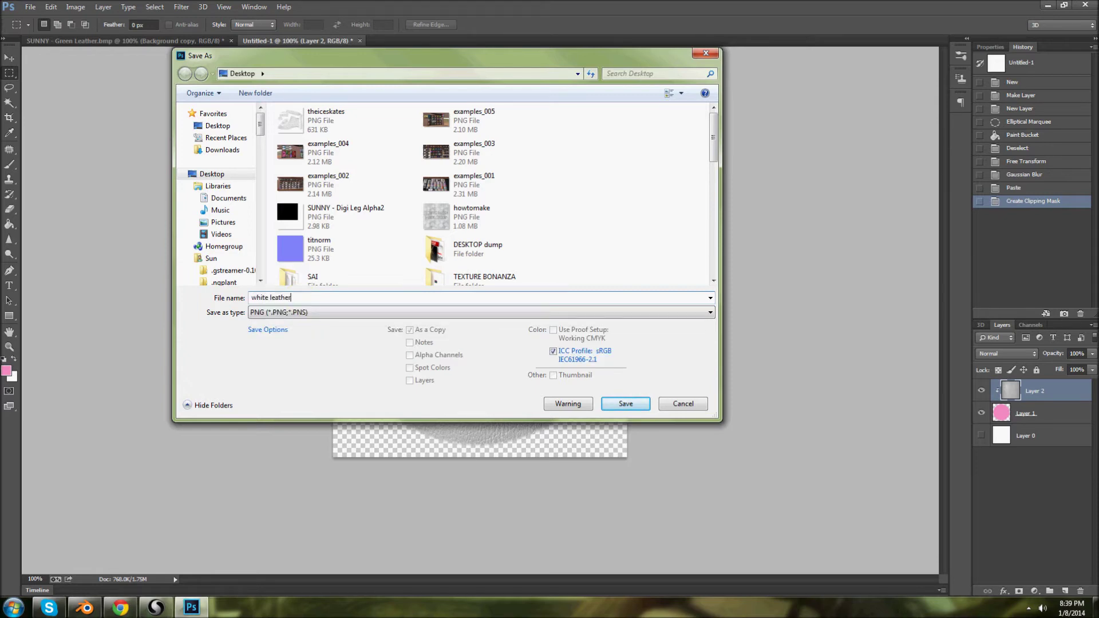
pyautogui.press('Return')
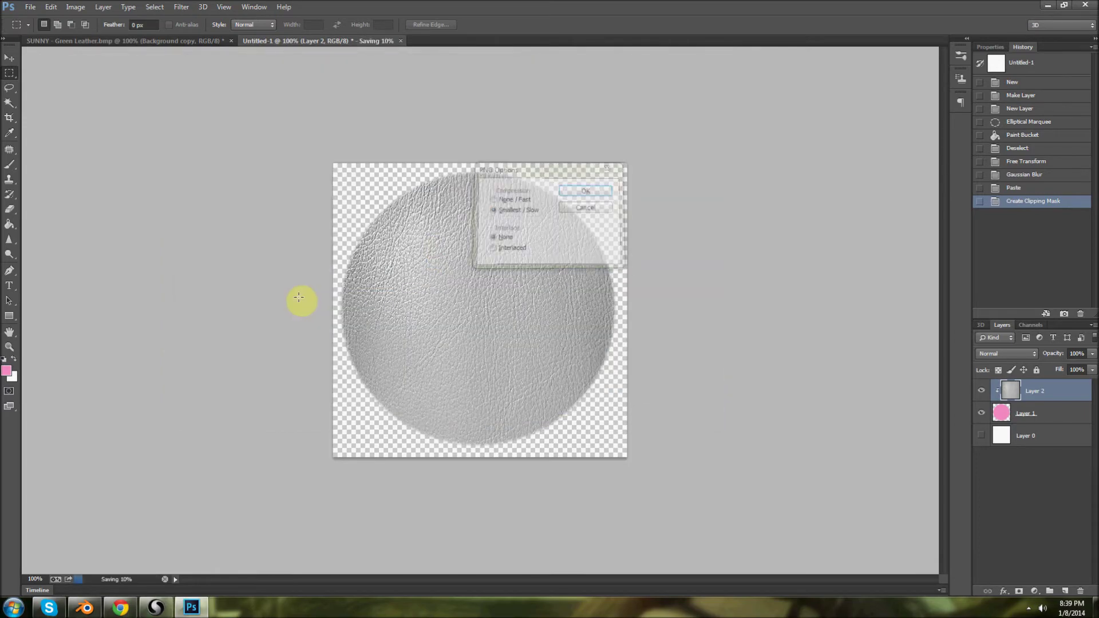
pyautogui.press('Return')
# - Switch to Sculptris, turn the boot model to its side and set the primary paint colour to white
pyautogui.click(156, 607)
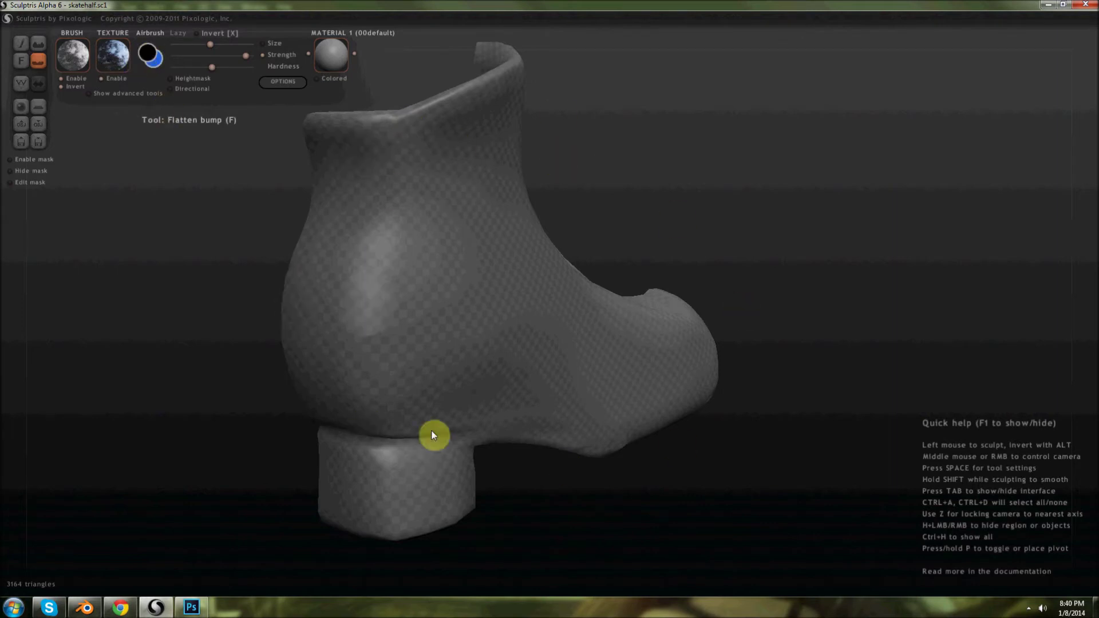
pyautogui.moveTo(824, 275); pyautogui.dragTo(222, 137)
pyautogui.click(147, 55)
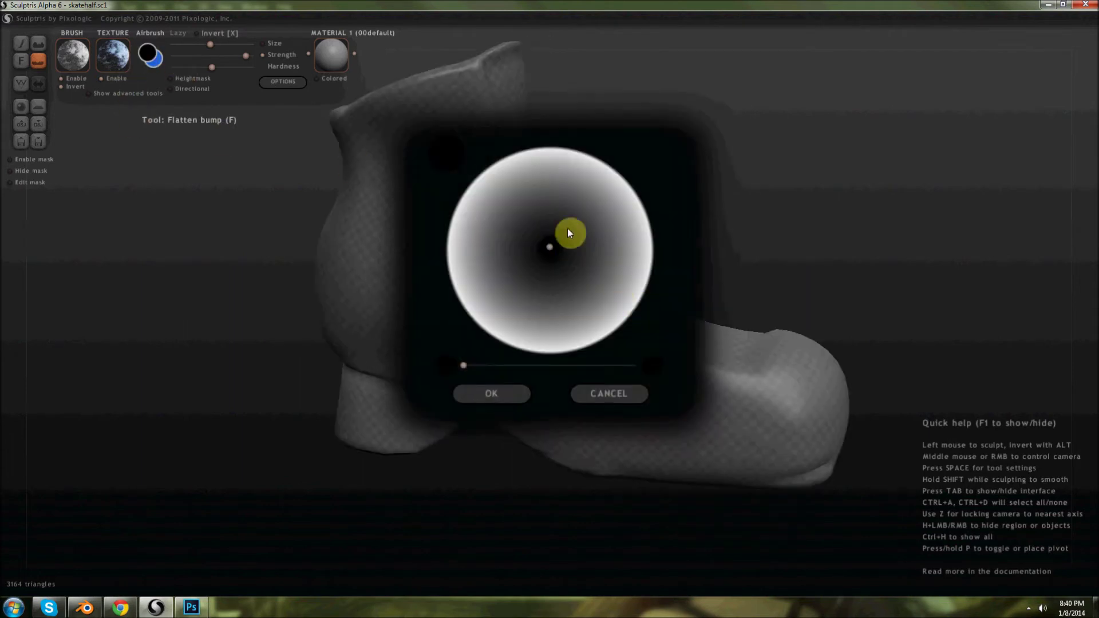
pyautogui.click(493, 394)
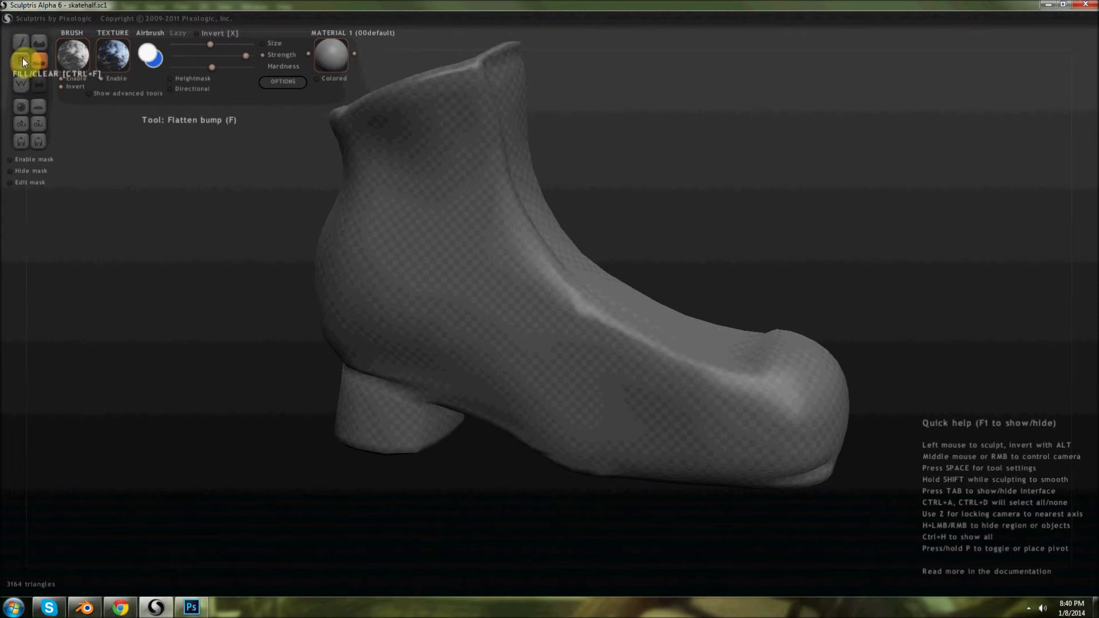
# - Disable the brush and texture images, choose the Paint color tool and fill the whole boot with white
pyautogui.click(60, 83)
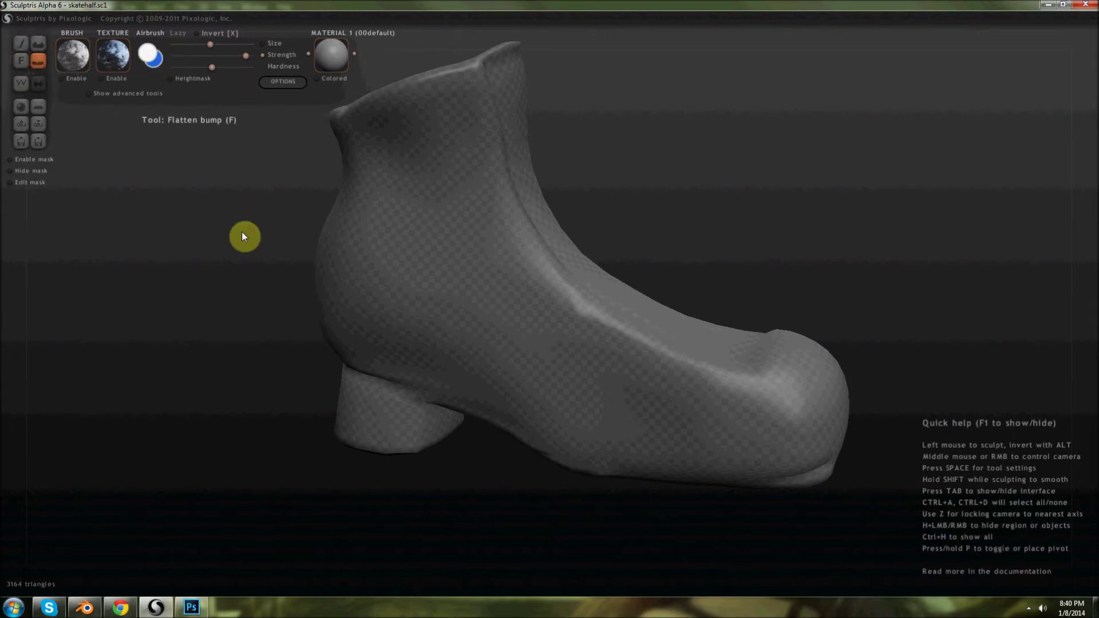
pyautogui.click(19, 49)
pyautogui.click(23, 60)
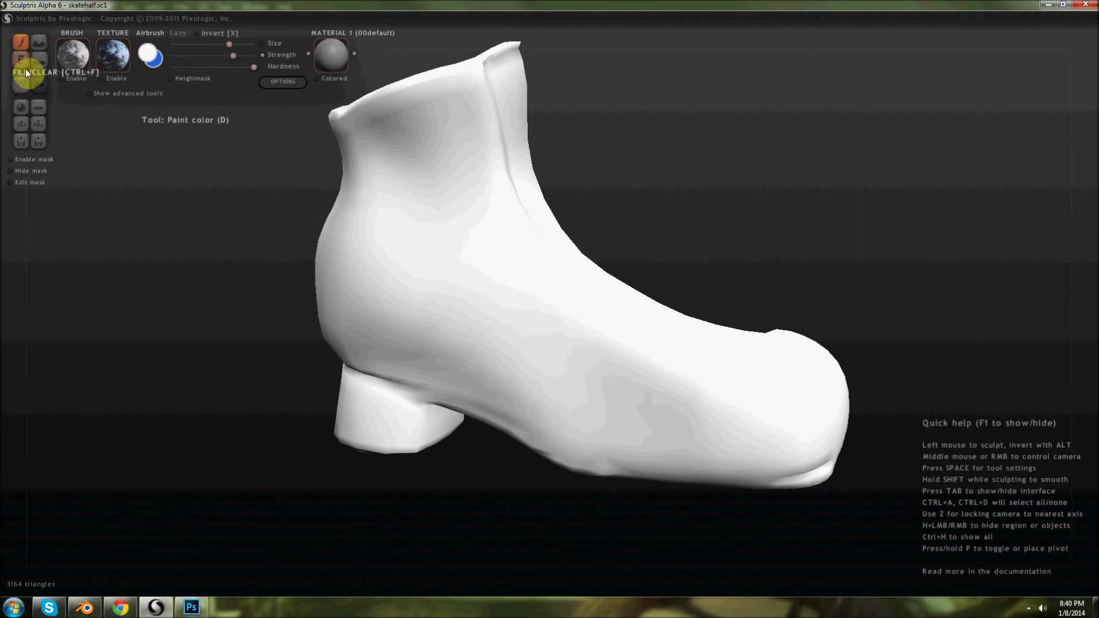
# - Load "white leather brush" from the Desktop as a new paint texture, select it and enable texture painting
pyautogui.click(112, 67)
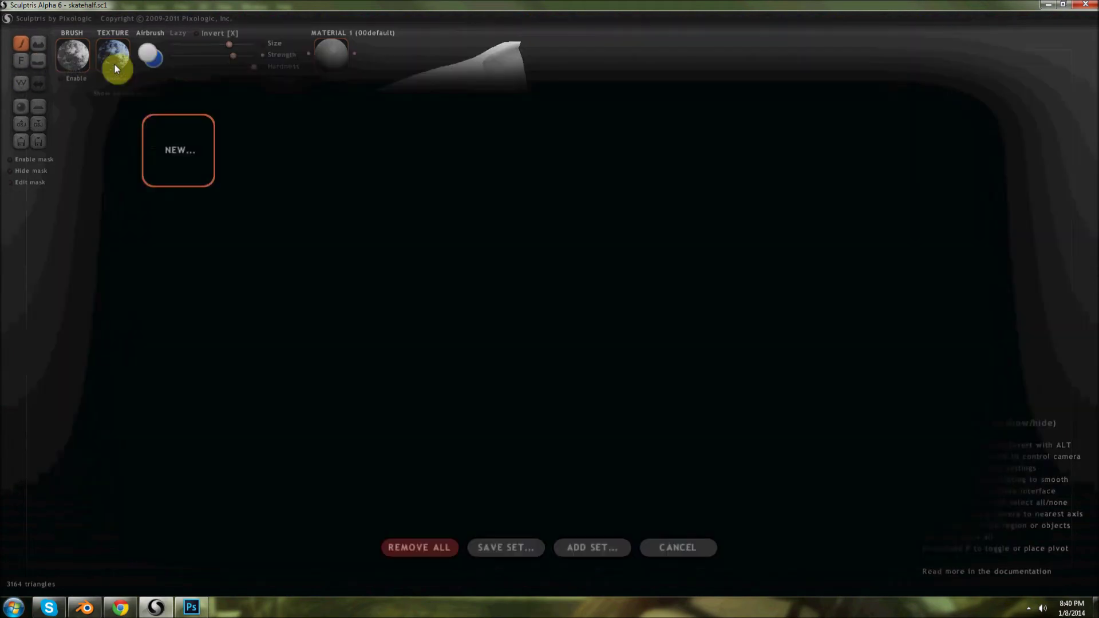
pyautogui.click(200, 171)
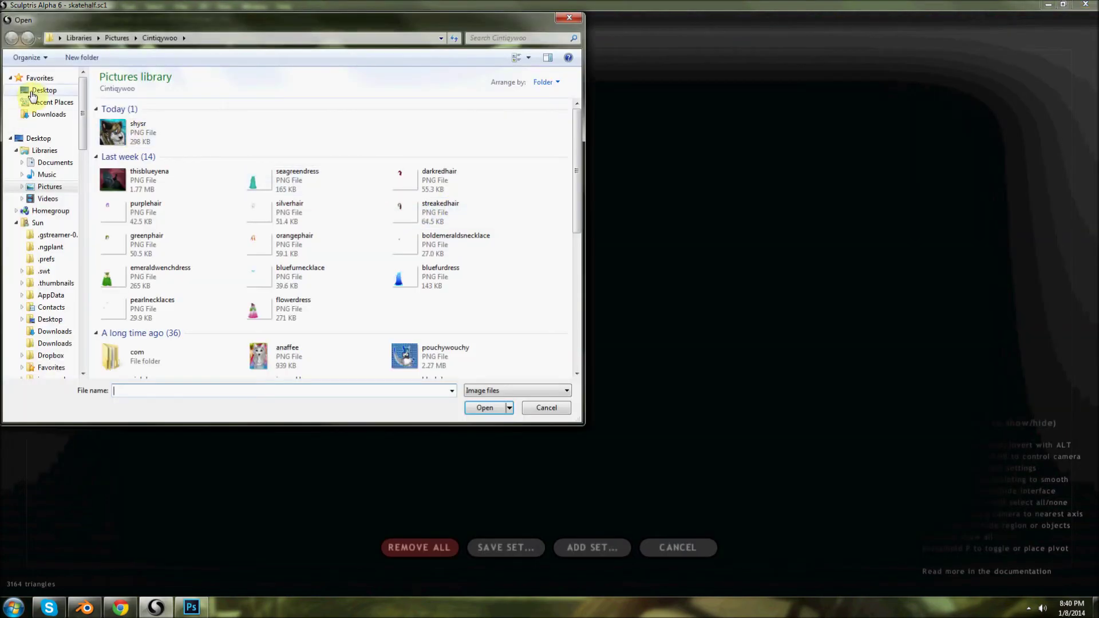
pyautogui.scroll(-10, 393, 215)
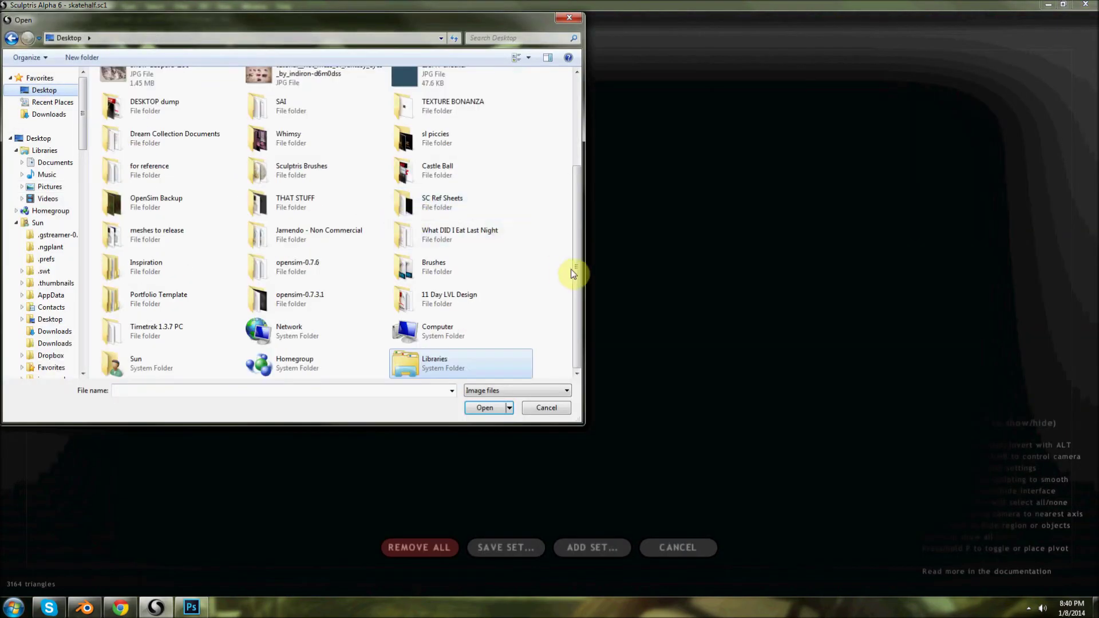
pyautogui.moveTo(573, 274); pyautogui.dragTo(572, 206)
pyautogui.scroll(1, 458, 161)
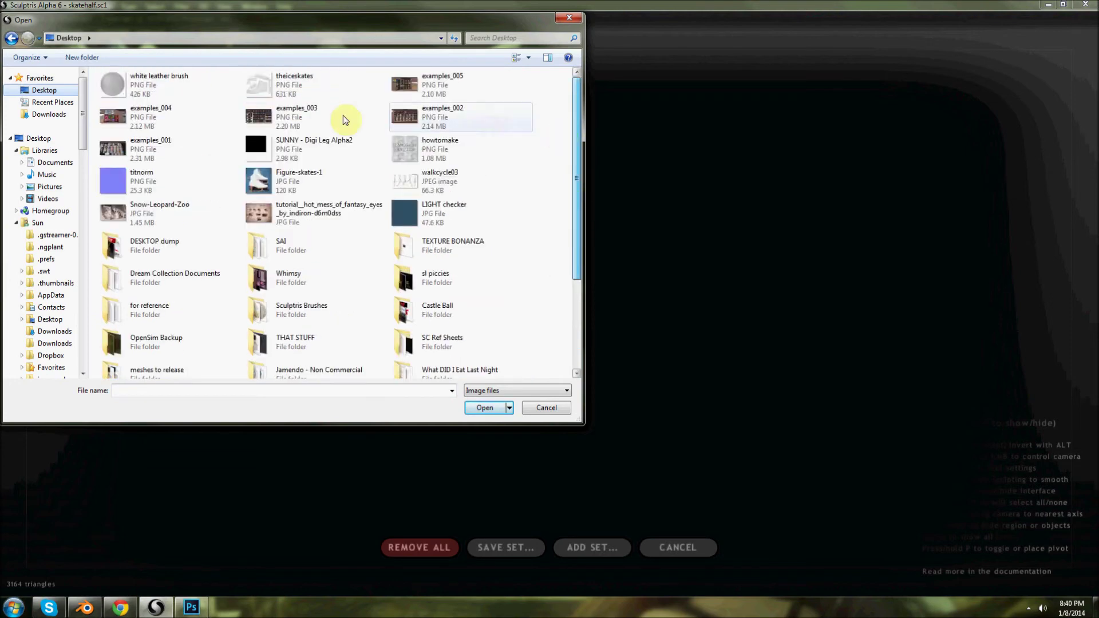
pyautogui.doubleClick(146, 89)
pyautogui.click(171, 151)
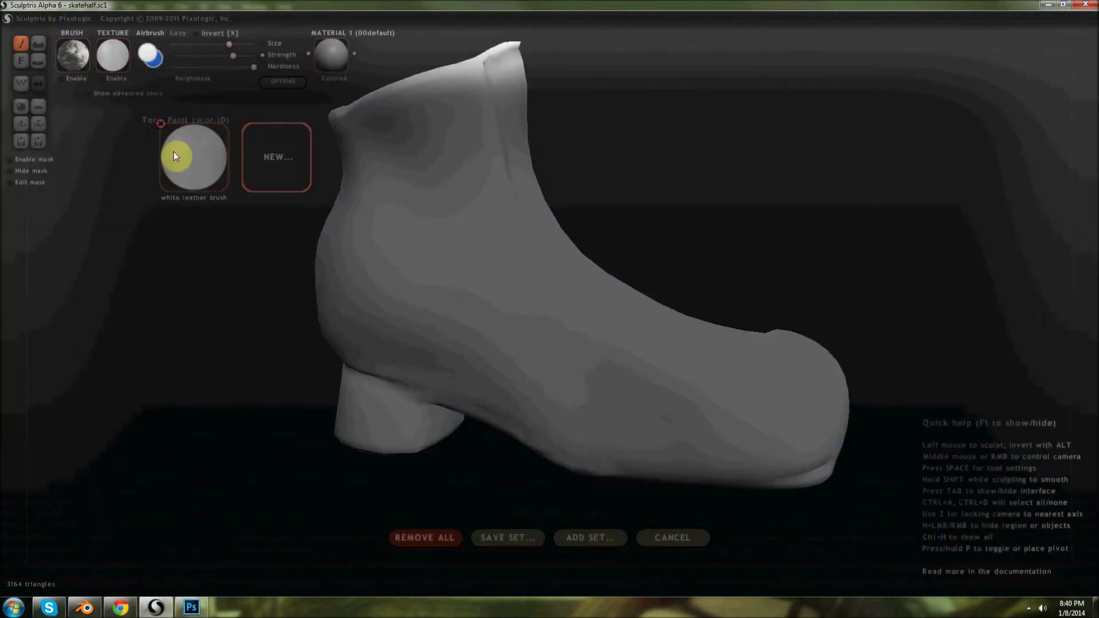
pyautogui.click(102, 81)
# - Paint the leather texture over the boot's side, front, shaft and toe
pyautogui.moveTo(344, 206)
pyautogui.mouseDown()
pyautogui.moveTo(417, 248)
pyautogui.moveTo(407, 277)
pyautogui.moveTo(422, 328)
pyautogui.moveTo(542, 356)
pyautogui.moveTo(675, 417)
pyautogui.moveTo(733, 429)
pyautogui.moveTo(599, 401)
pyautogui.moveTo(483, 287)
pyautogui.moveTo(621, 315)
pyautogui.moveTo(491, 331)
pyautogui.moveTo(566, 273)
pyautogui.mouseUp()
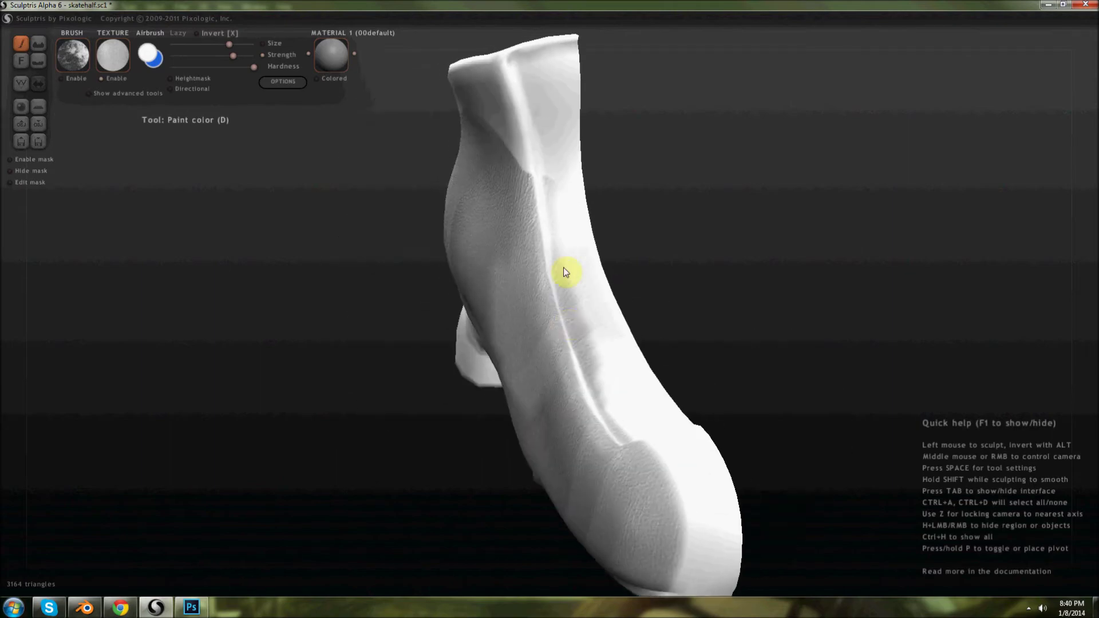
pyautogui.moveTo(546, 140)
pyautogui.mouseDown()
pyautogui.moveTo(613, 407)
pyautogui.moveTo(697, 545)
pyautogui.moveTo(500, 256)
pyautogui.moveTo(540, 229)
pyautogui.moveTo(709, 239)
pyautogui.moveTo(841, 228)
pyautogui.moveTo(455, 415)
pyautogui.moveTo(378, 309)
pyautogui.moveTo(373, 246)
pyautogui.moveTo(342, 424)
pyautogui.moveTo(399, 177)
pyautogui.mouseUp()
pyautogui.moveTo(535, 251)
pyautogui.mouseDown()
pyautogui.moveTo(540, 231)
pyautogui.moveTo(577, 319)
pyautogui.moveTo(498, 417)
pyautogui.moveTo(409, 292)
pyautogui.moveTo(393, 172)
pyautogui.moveTo(493, 103)
pyautogui.moveTo(501, 299)
pyautogui.moveTo(491, 275)
pyautogui.moveTo(515, 230)
pyautogui.moveTo(543, 372)
pyautogui.mouseUp()
pyautogui.moveTo(414, 256); pyautogui.dragTo(346, 247)
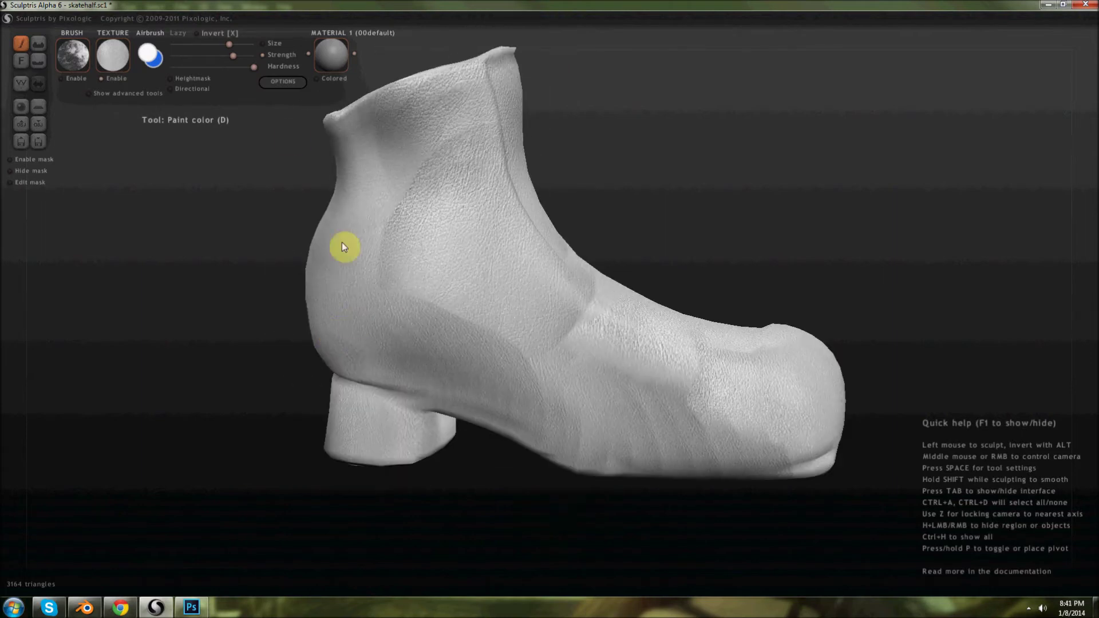
# - Make the texture brush directional, lower its strength and hardness, and repaint the leather over the boot's side, shaft and foot
pyautogui.click(171, 89)
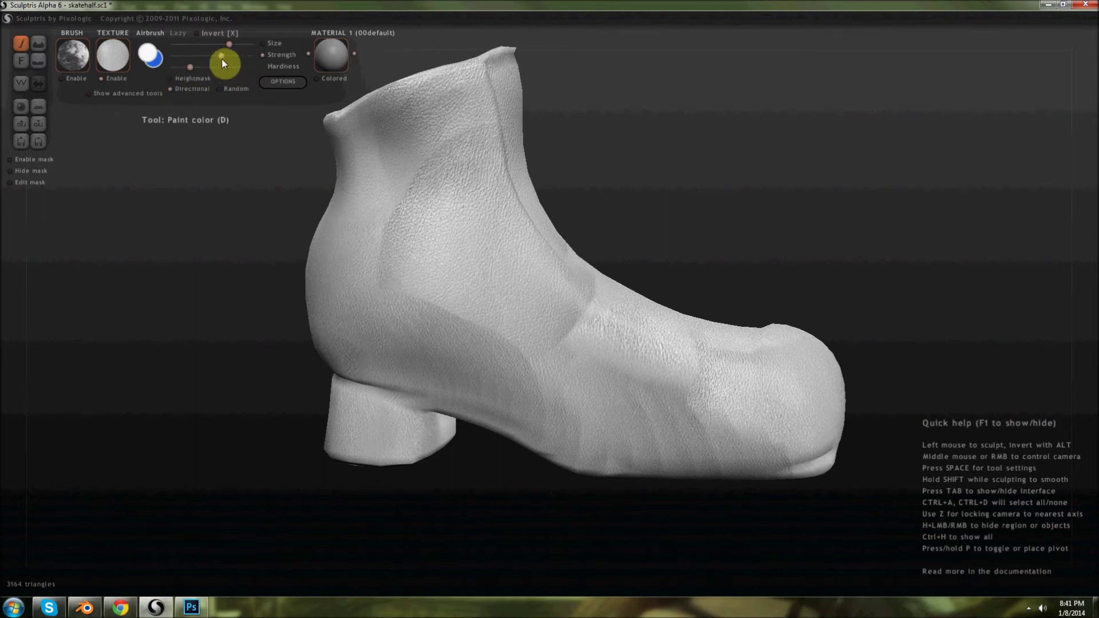
pyautogui.moveTo(470, 181); pyautogui.dragTo(383, 172)
pyautogui.moveTo(383, 254)
pyautogui.mouseDown()
pyautogui.moveTo(366, 297)
pyautogui.moveTo(383, 338)
pyautogui.moveTo(490, 353)
pyautogui.moveTo(508, 308)
pyautogui.moveTo(510, 242)
pyautogui.mouseUp()
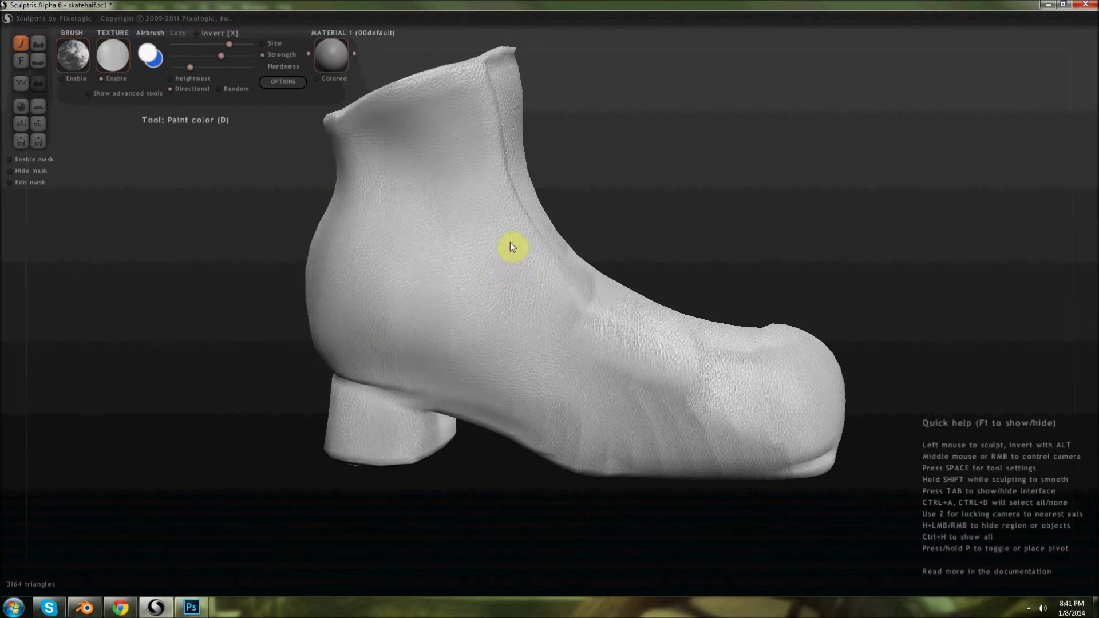
pyautogui.moveTo(567, 355)
pyautogui.mouseDown()
pyautogui.moveTo(782, 402)
pyautogui.moveTo(720, 438)
pyautogui.moveTo(565, 437)
pyautogui.moveTo(422, 304)
pyautogui.mouseUp()
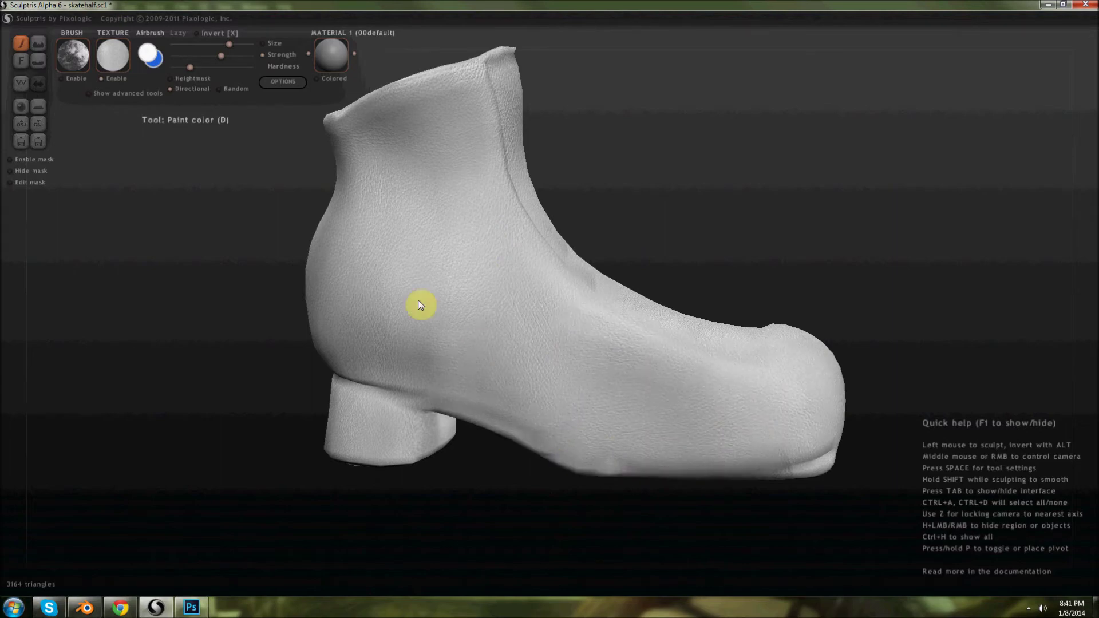
# - Paint the leather texture over the boot's back and ankle area and along the inside of its collar
pyautogui.scroll(3, 496, 290)
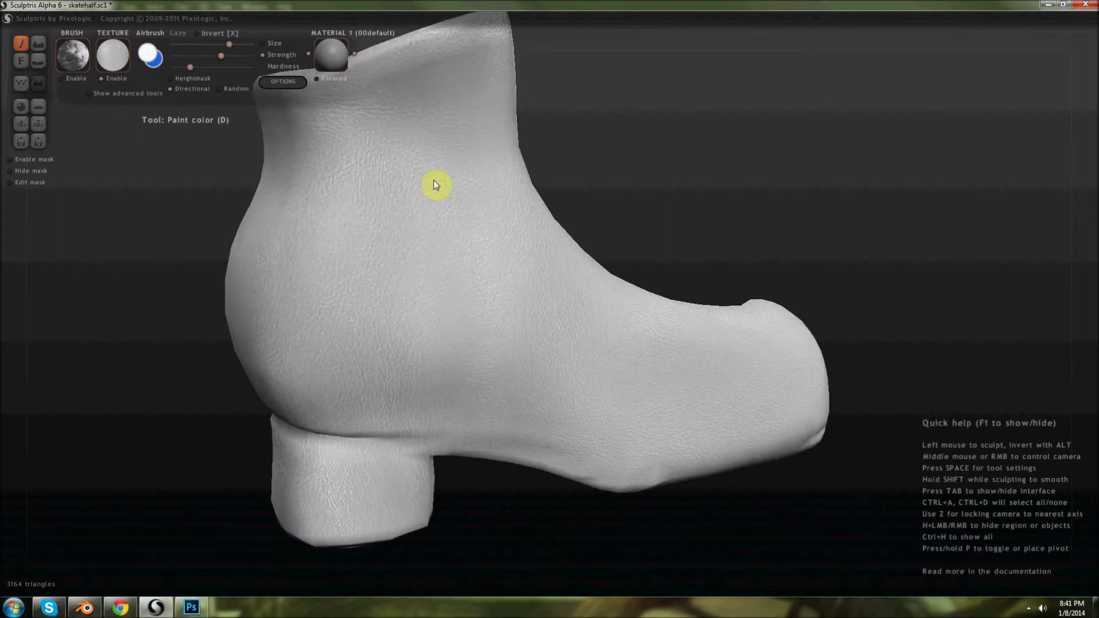
pyautogui.moveTo(436, 185); pyautogui.dragTo(425, 309)
pyautogui.moveTo(496, 196); pyautogui.dragTo(847, 198)
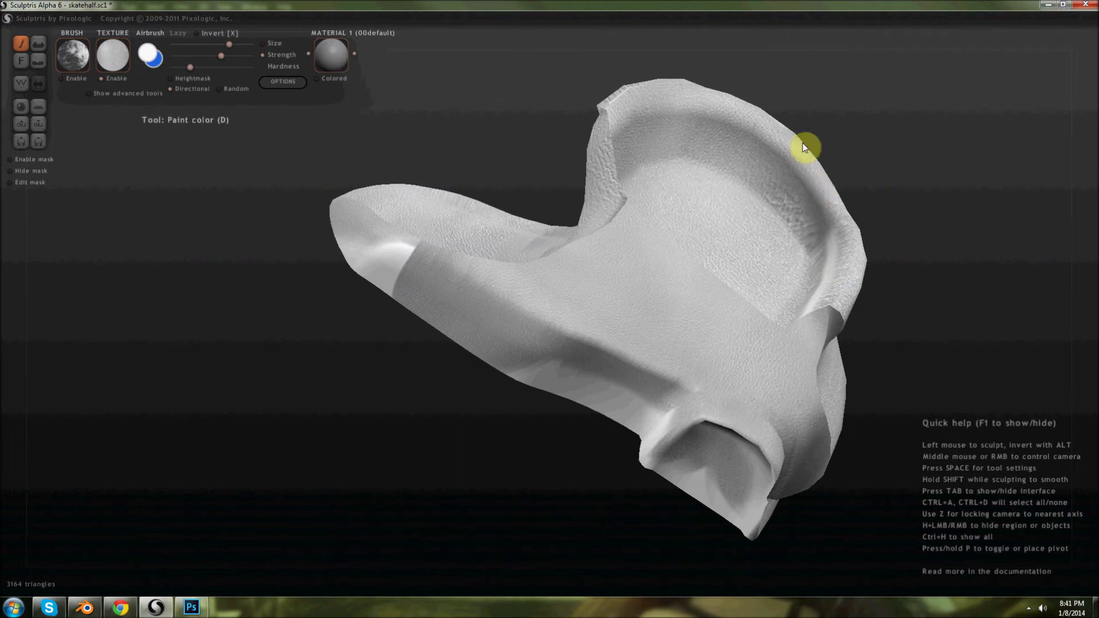
pyautogui.moveTo(800, 147); pyautogui.dragTo(711, 94)
pyautogui.moveTo(822, 205); pyautogui.dragTo(579, 248)
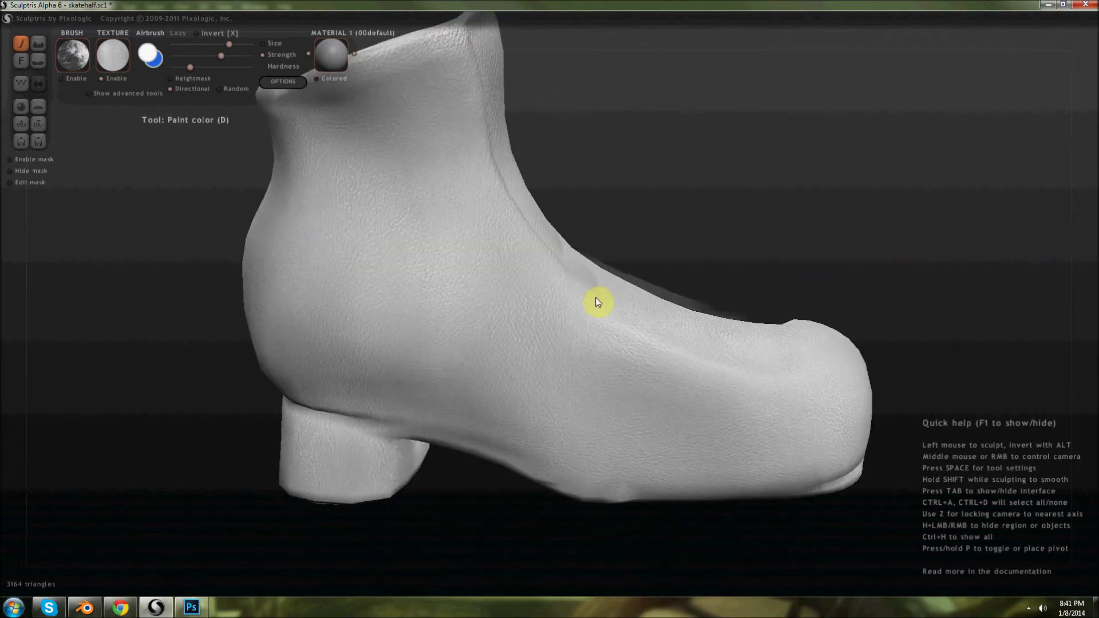
# - Paint the leather texture over the boot's front, toe and lower edges, turning the model to cover the remaining areas
pyautogui.moveTo(596, 301); pyautogui.dragTo(542, 296)
pyautogui.moveTo(502, 85); pyautogui.dragTo(650, 307)
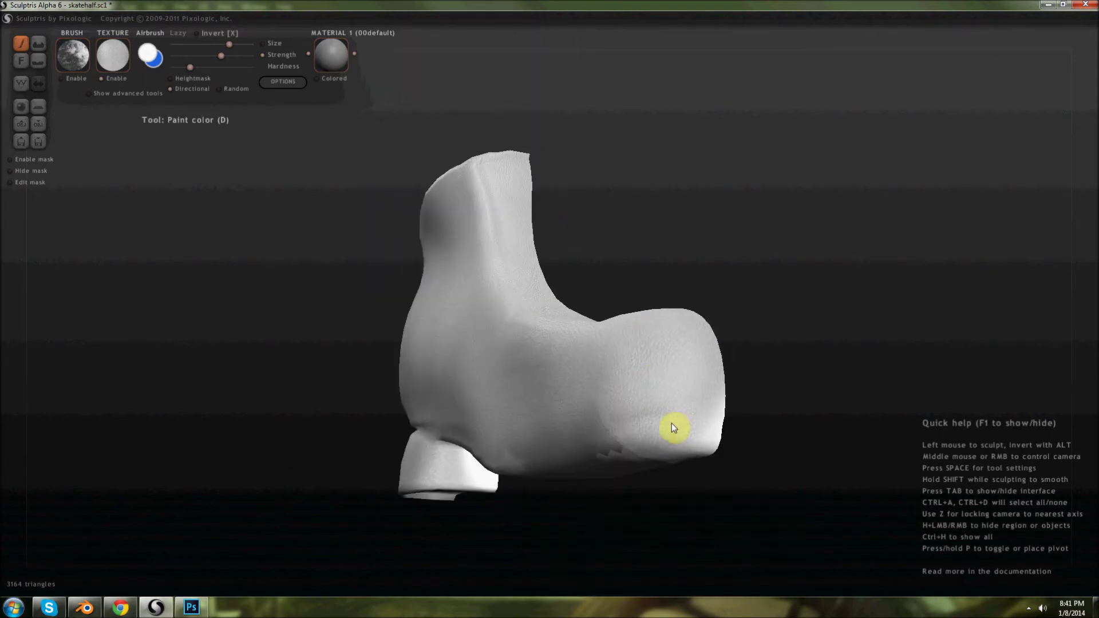
pyautogui.moveTo(651, 442)
pyautogui.mouseDown()
pyautogui.moveTo(697, 422)
pyautogui.moveTo(680, 452)
pyautogui.moveTo(521, 441)
pyautogui.moveTo(524, 344)
pyautogui.moveTo(481, 363)
pyautogui.mouseUp()
pyautogui.moveTo(737, 461)
pyautogui.mouseDown()
pyautogui.moveTo(688, 471)
pyautogui.moveTo(427, 406)
pyautogui.moveTo(390, 380)
pyautogui.moveTo(360, 383)
pyautogui.moveTo(429, 363)
pyautogui.moveTo(459, 418)
pyautogui.mouseUp()
pyautogui.press('z')
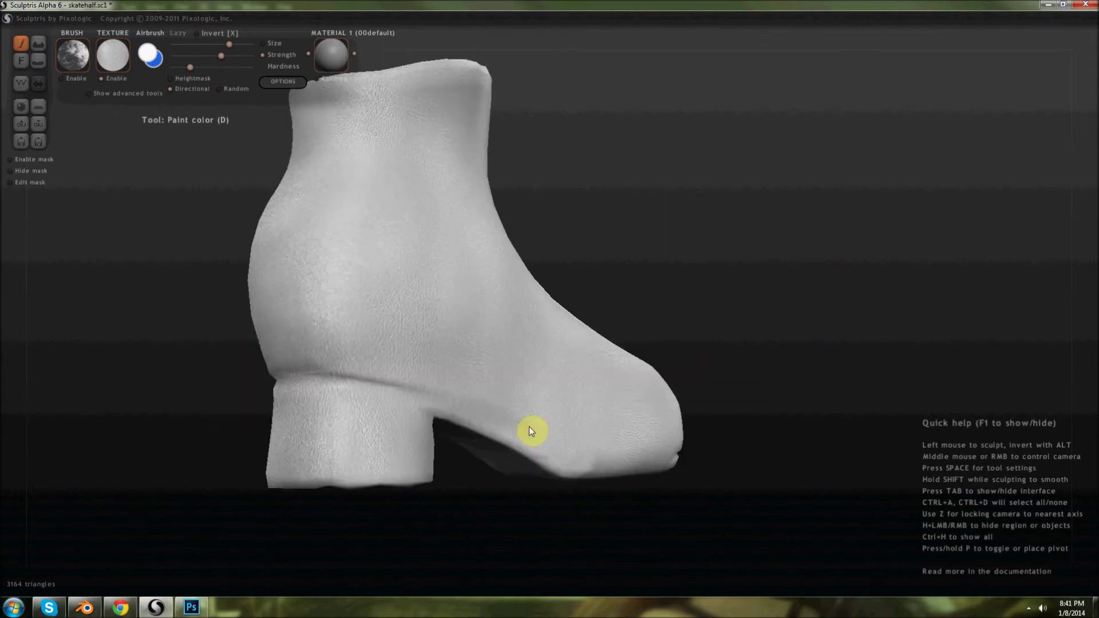
pyautogui.moveTo(478, 369); pyautogui.dragTo(451, 495)
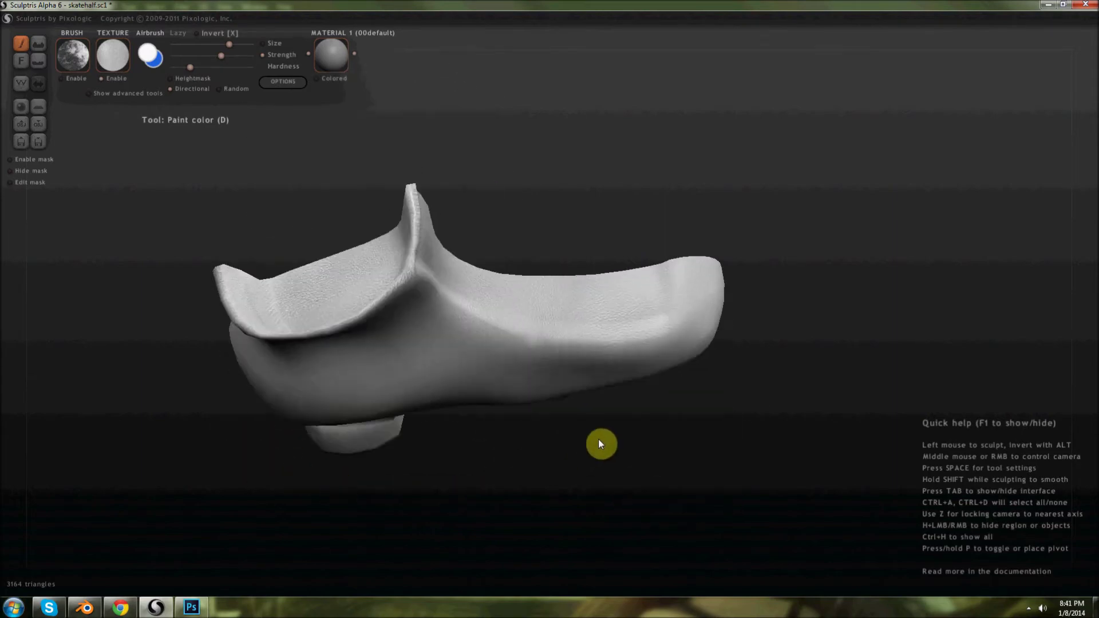
pyautogui.moveTo(716, 424); pyautogui.dragTo(400, 348)
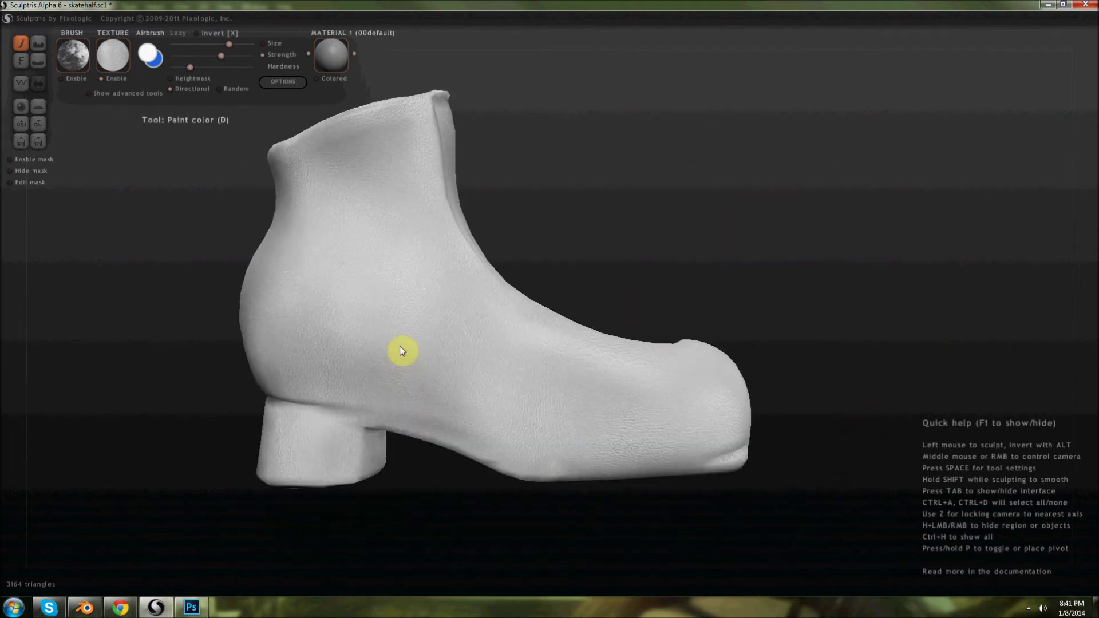
# - Show the advanced tools and save the painted texture map as a PNG image named "leather"
pyautogui.click(88, 95)
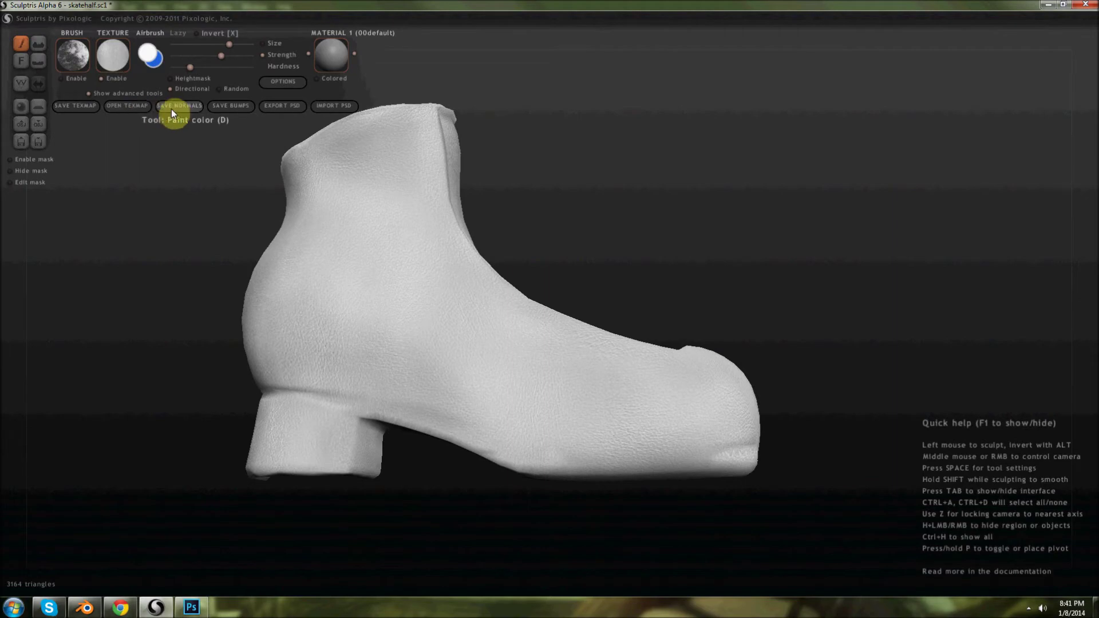
pyautogui.click(74, 108)
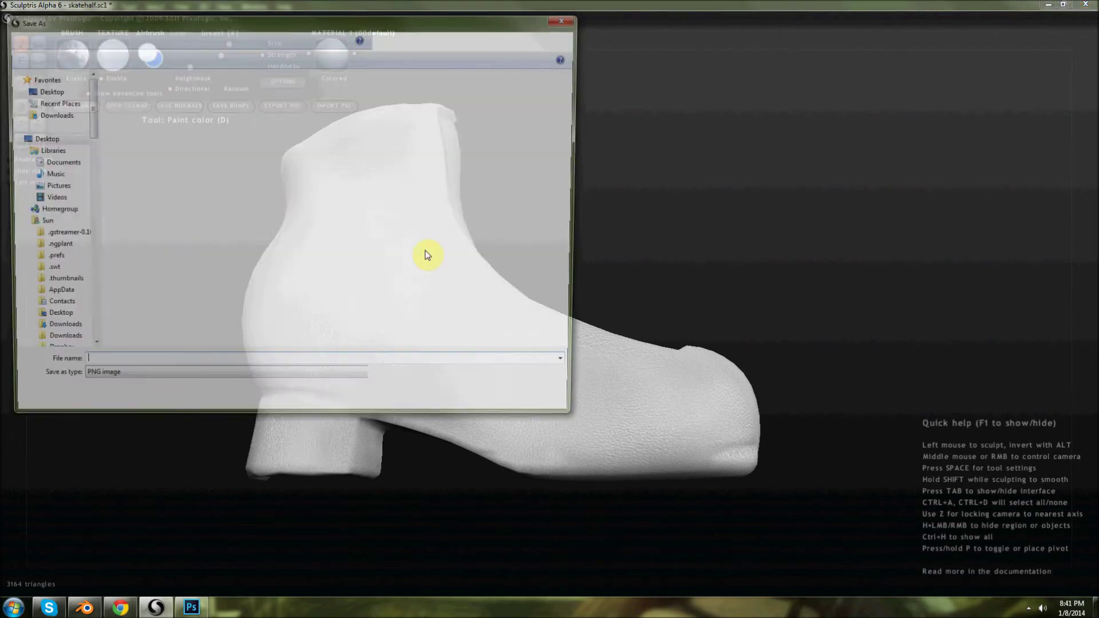
pyautogui.write('leather')
pyautogui.press('Return')
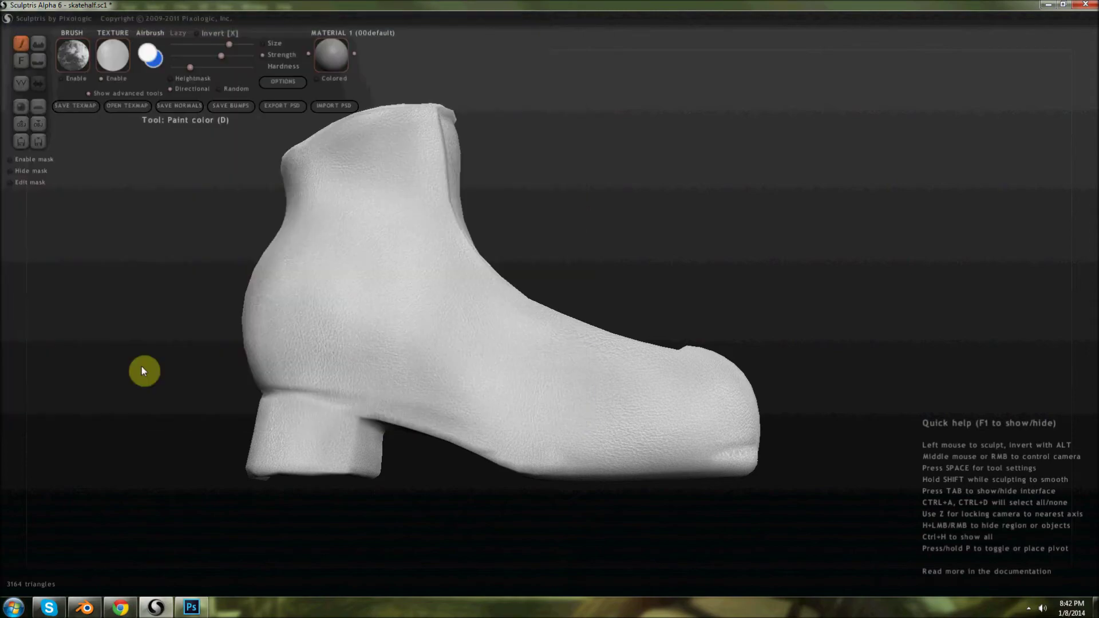
# - Switch to Photoshop and open the 3D model theiceskates.obj from the Desktop
pyautogui.click(208, 613)
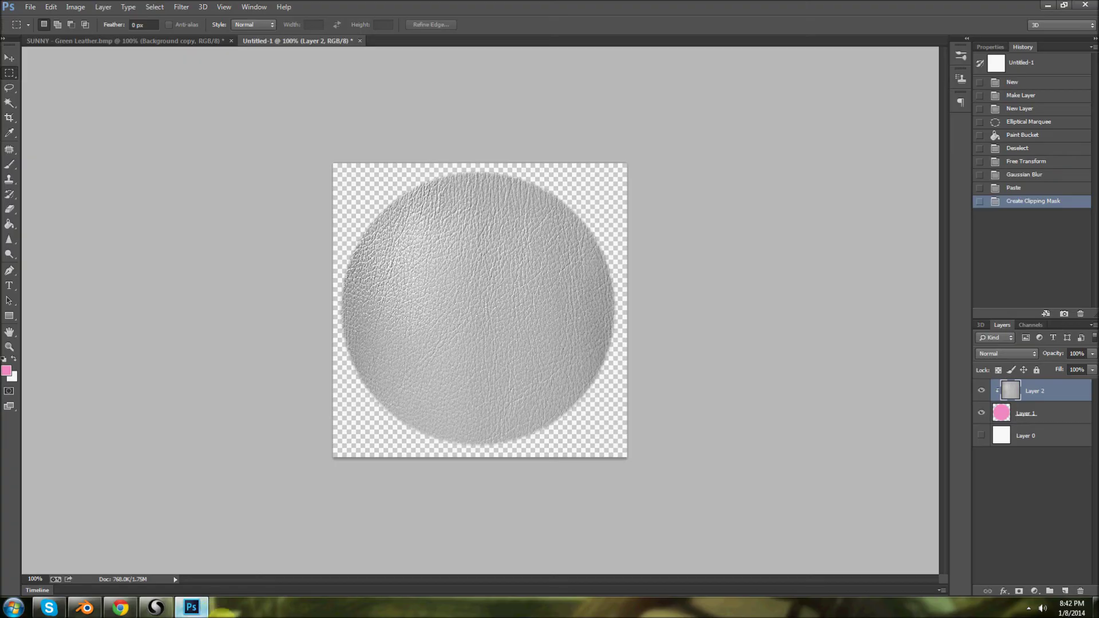
pyautogui.click(30, 7)
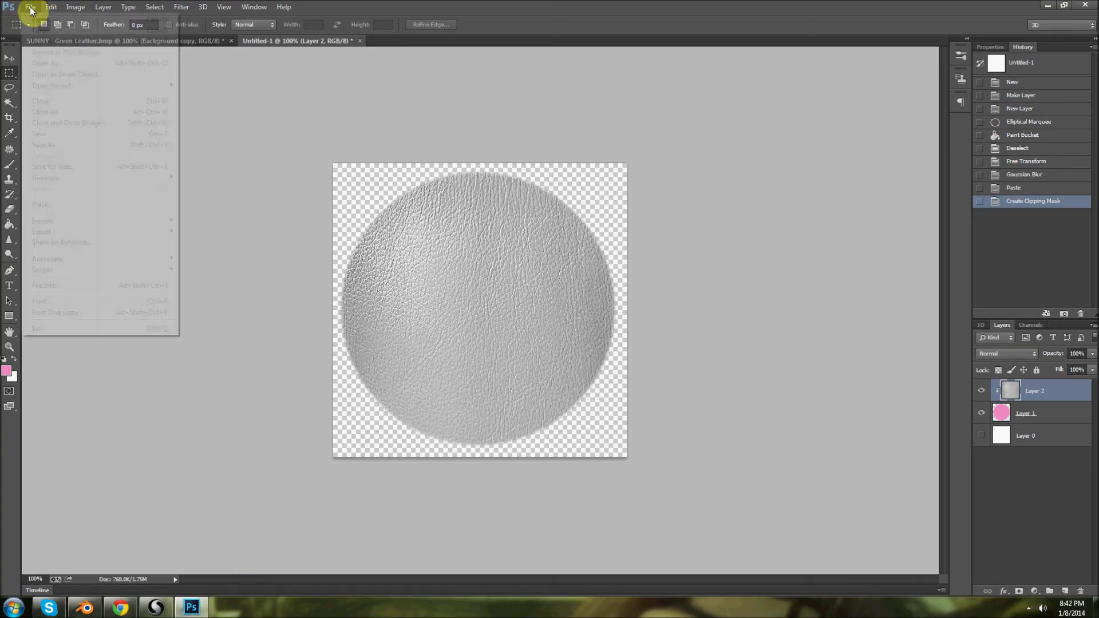
pyautogui.click(39, 31)
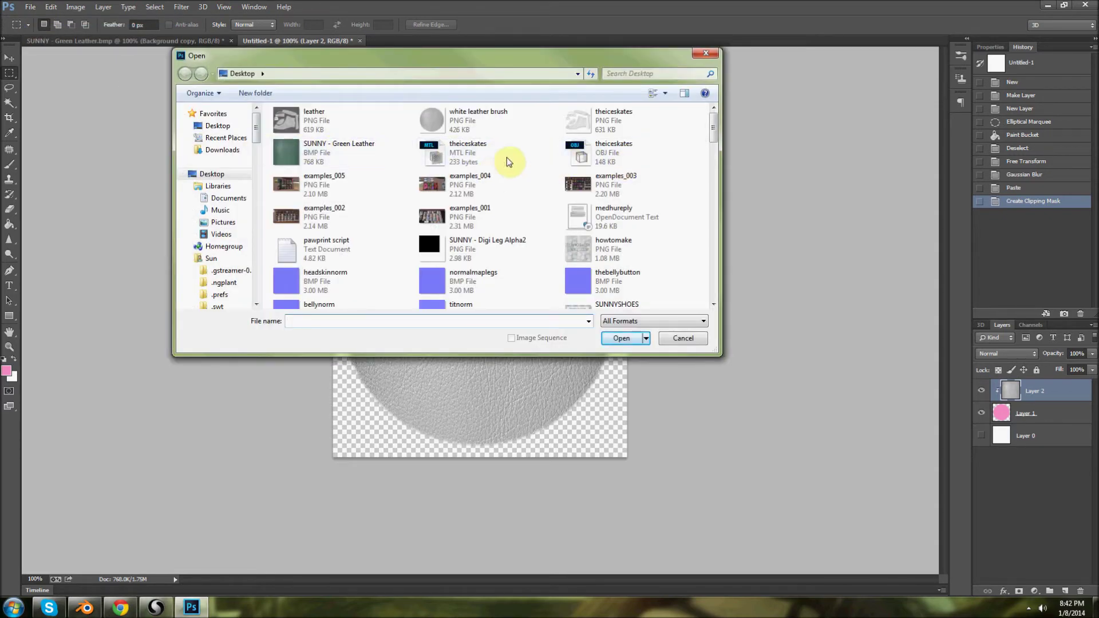
pyautogui.doubleClick(575, 156)
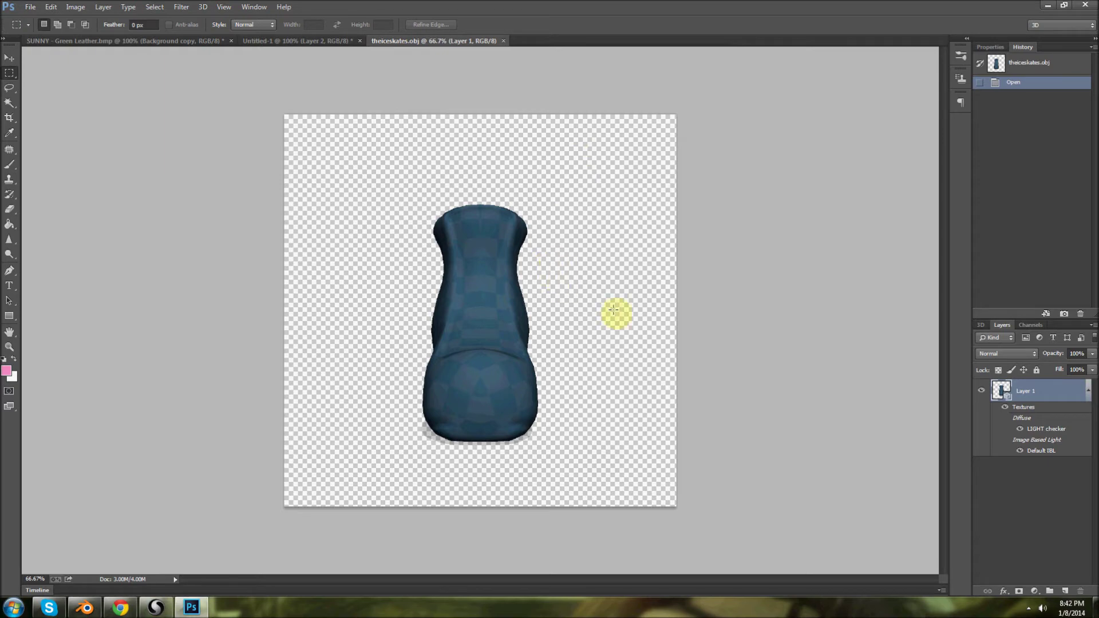
# - Set the 3D scene's surface style to Unlit Texture and turn the boot to a side view
pyautogui.click(9, 58)
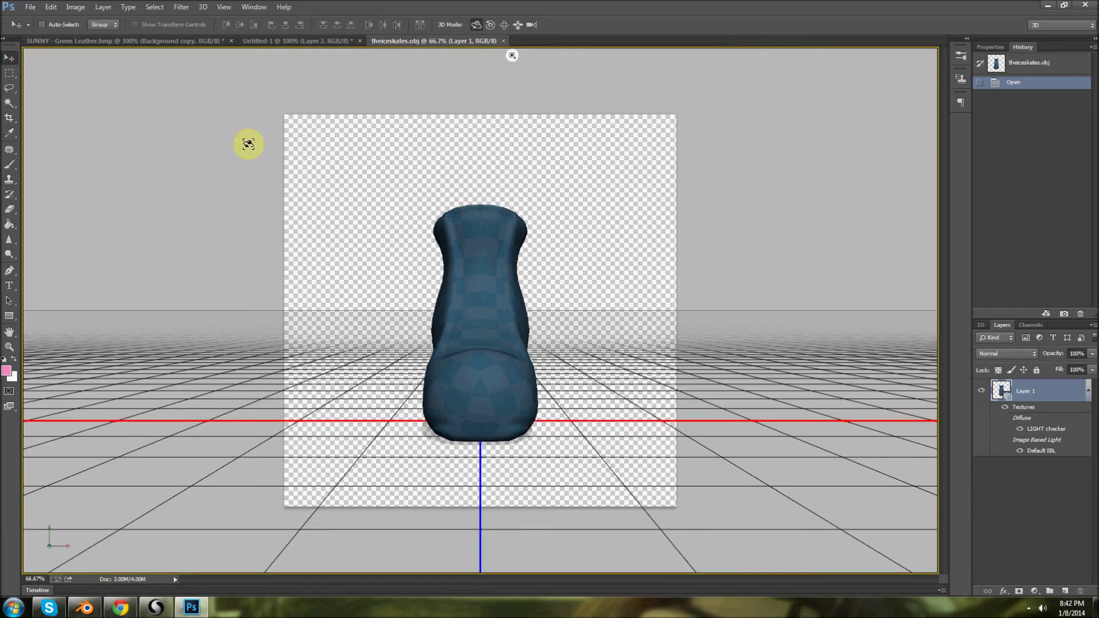
pyautogui.click(991, 47)
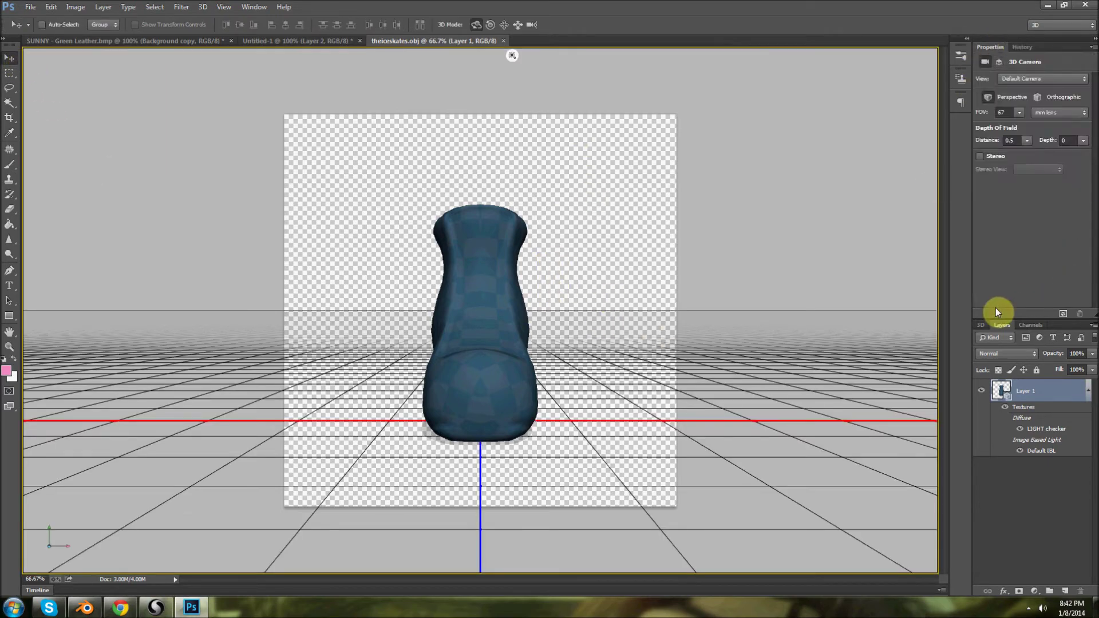
pyautogui.click(982, 326)
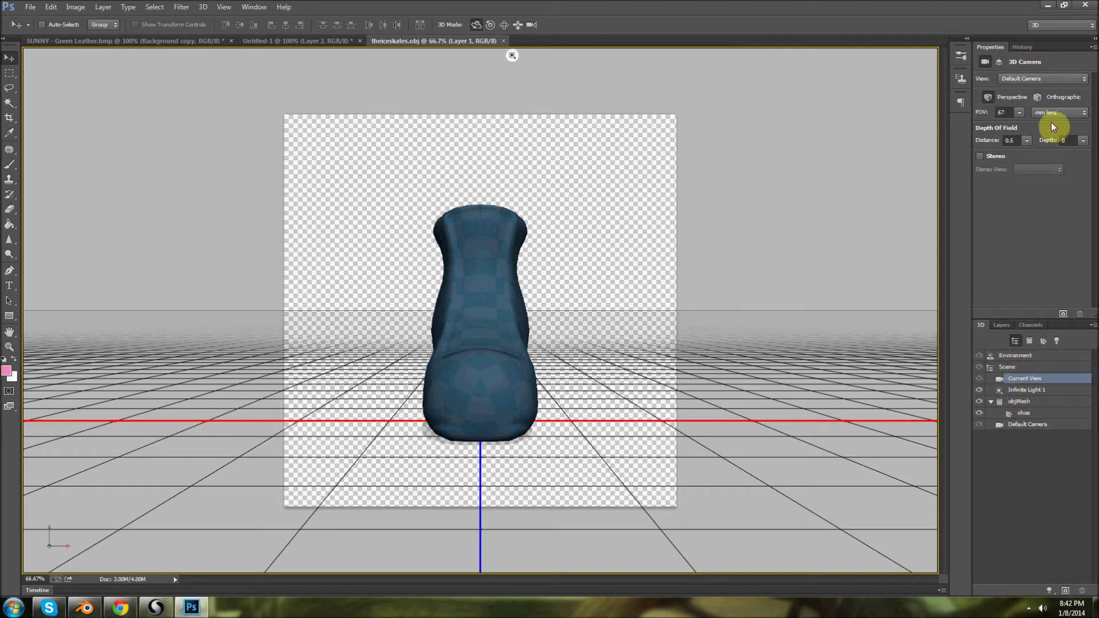
pyautogui.click(1008, 364)
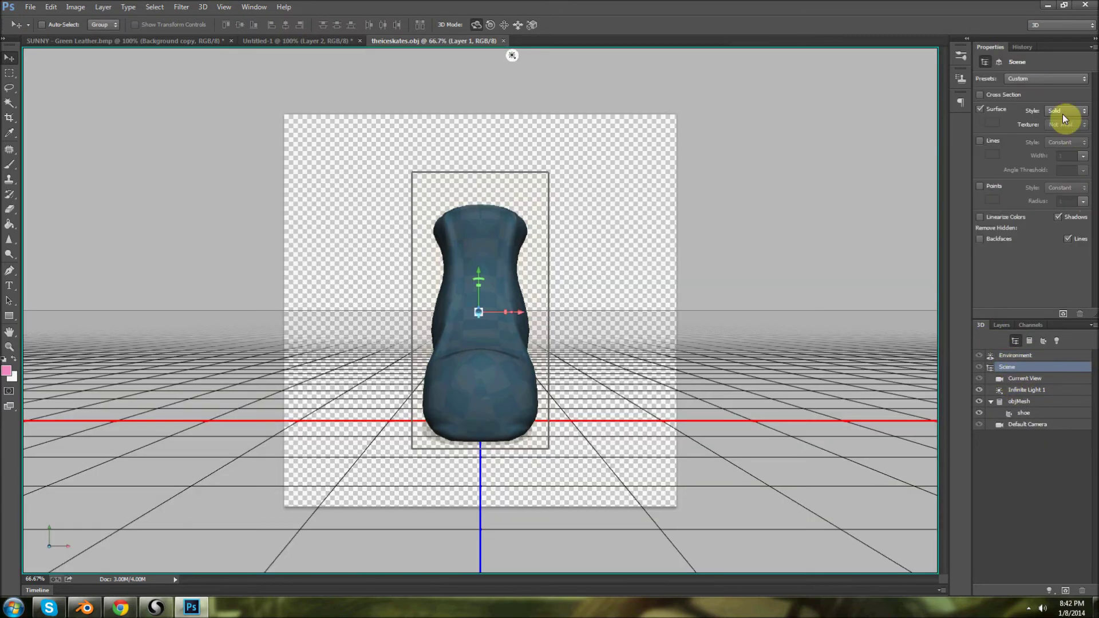
pyautogui.click(1062, 111)
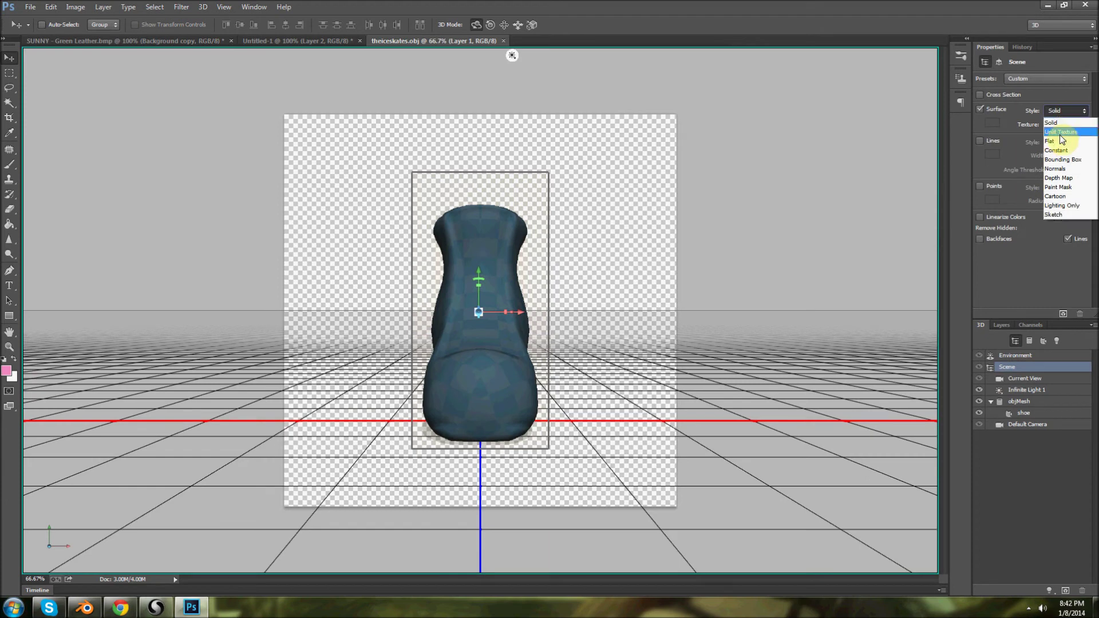
pyautogui.click(1059, 132)
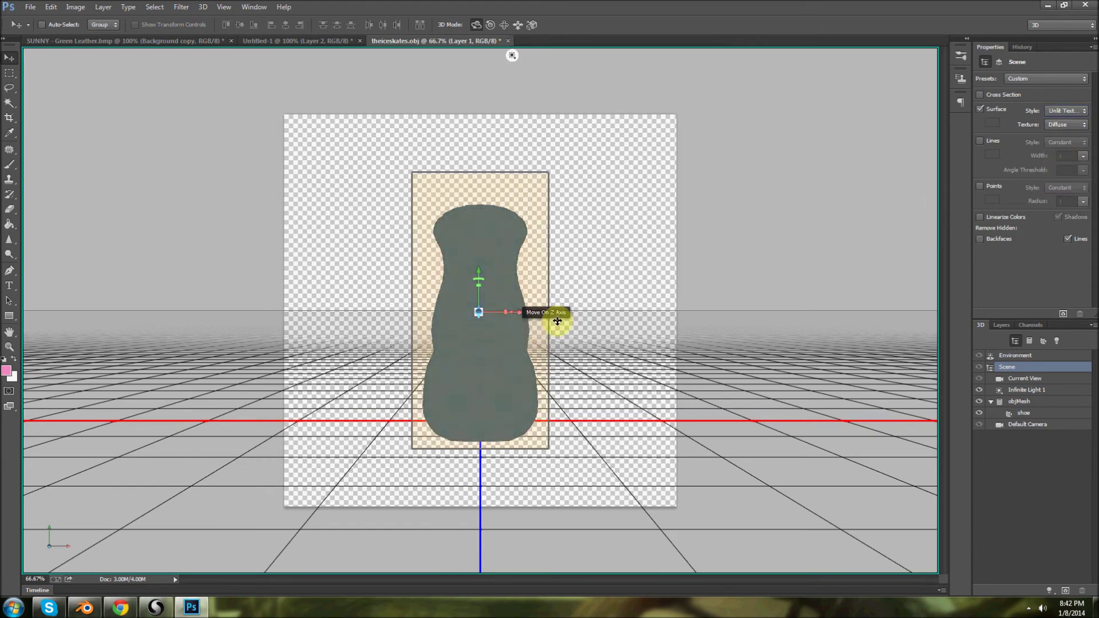
pyautogui.moveTo(595, 305); pyautogui.dragTo(492, 304)
# - Open the boot's "LIGHT checker" diffuse texture as its own document
pyautogui.click(1003, 325)
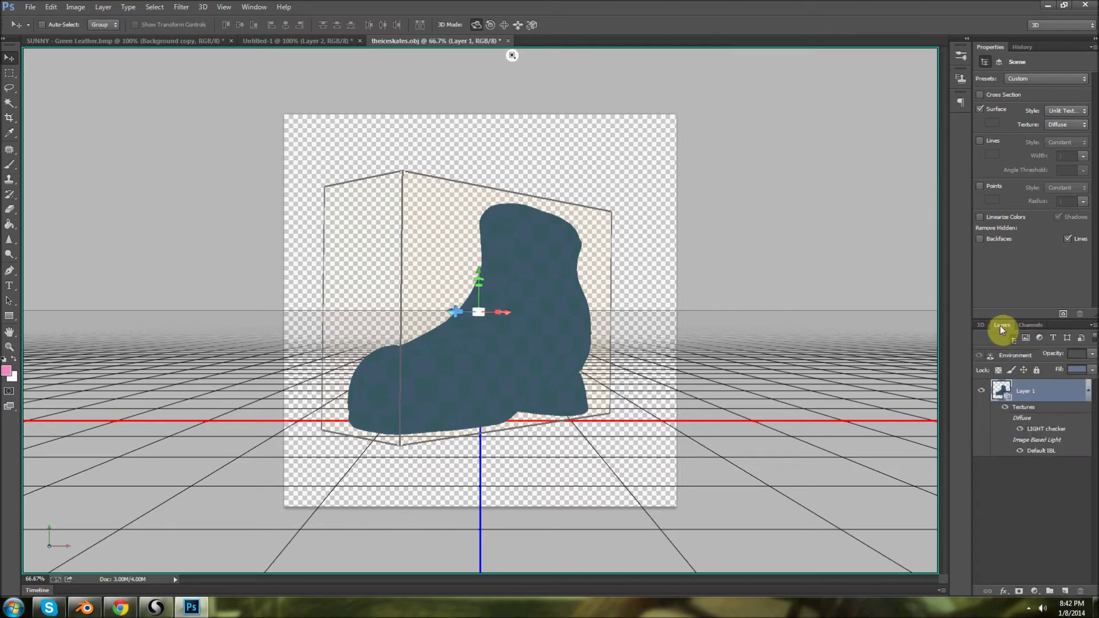
pyautogui.doubleClick(1030, 434)
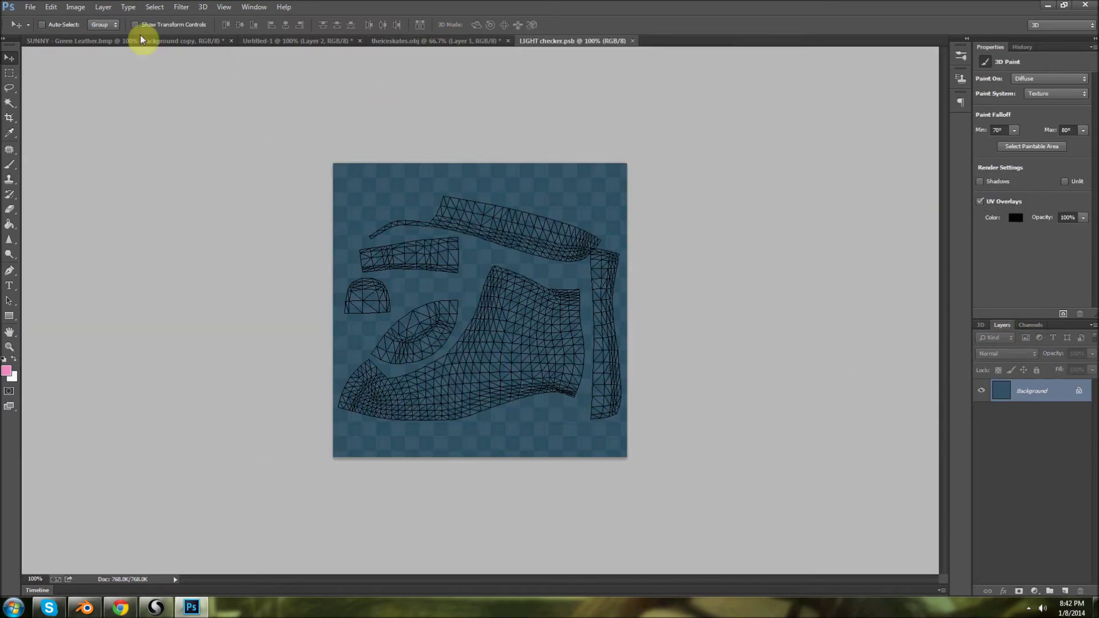
pyautogui.click(76, 8)
pyautogui.click(625, 95)
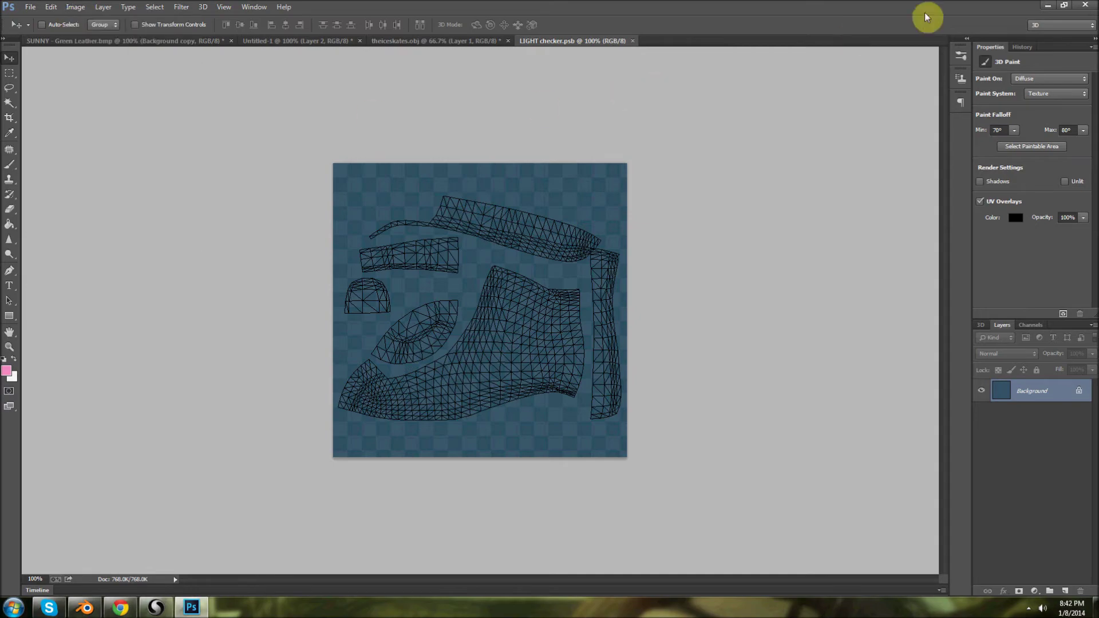
# - Open the leather image from the desktop and copy its entire canvas
pyautogui.click(1048, 7)
pyautogui.click(1048, 6)
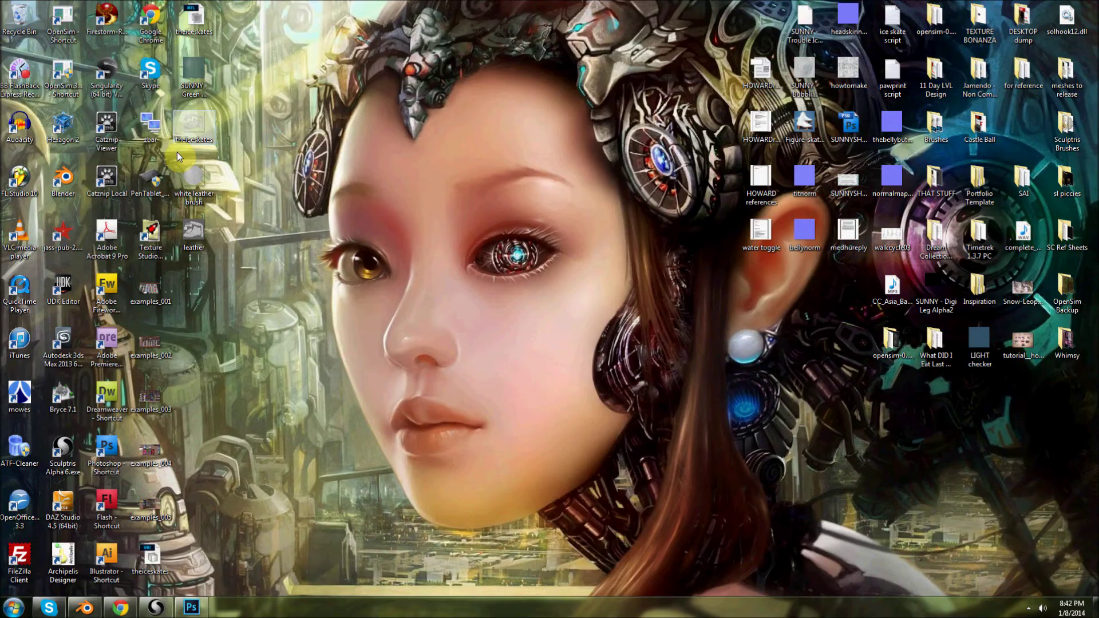
pyautogui.doubleClick(200, 241)
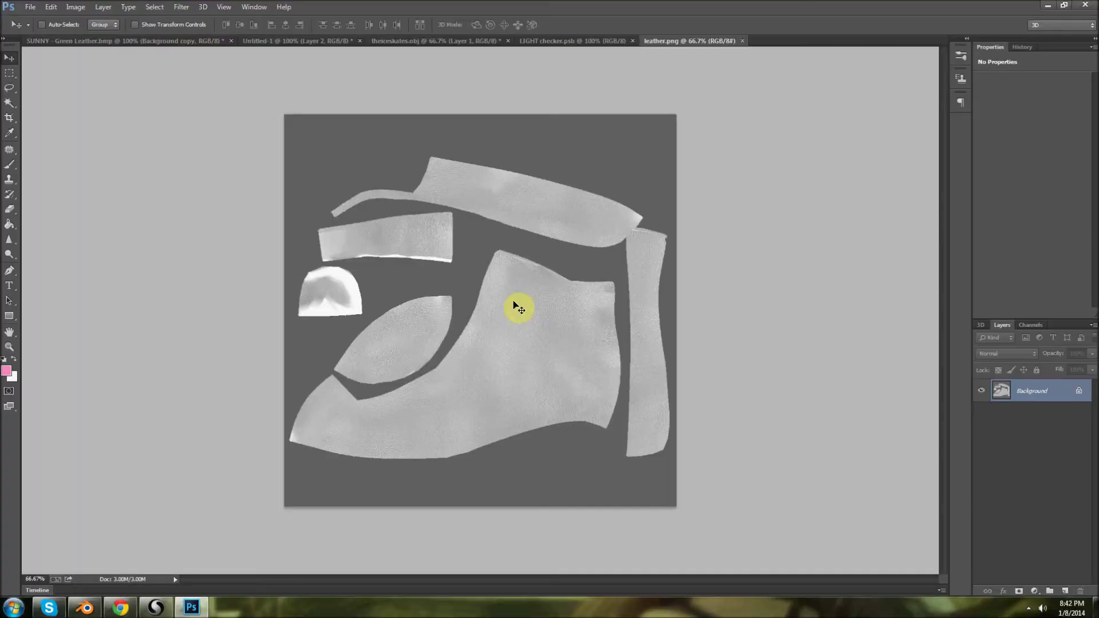
pyautogui.click(9, 73)
pyautogui.hotkey('ctrl', 'a')
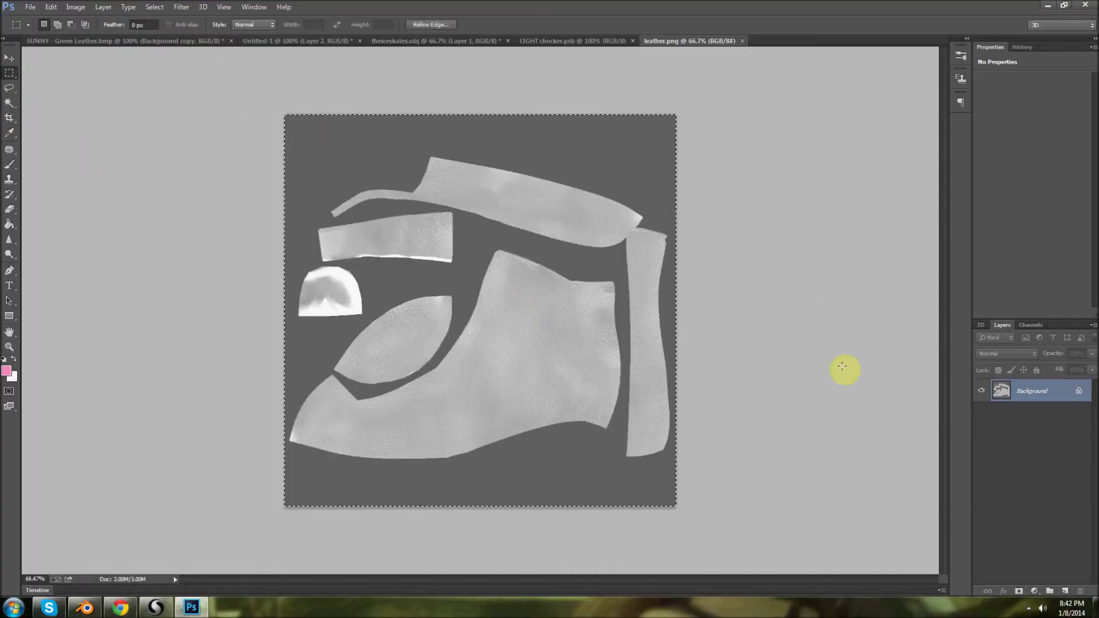
# - Resize the LIGHT checker texture to 1024 × 1024 pixels and paste the leather image in as a new layer
pyautogui.click(566, 41)
pyautogui.click(75, 7)
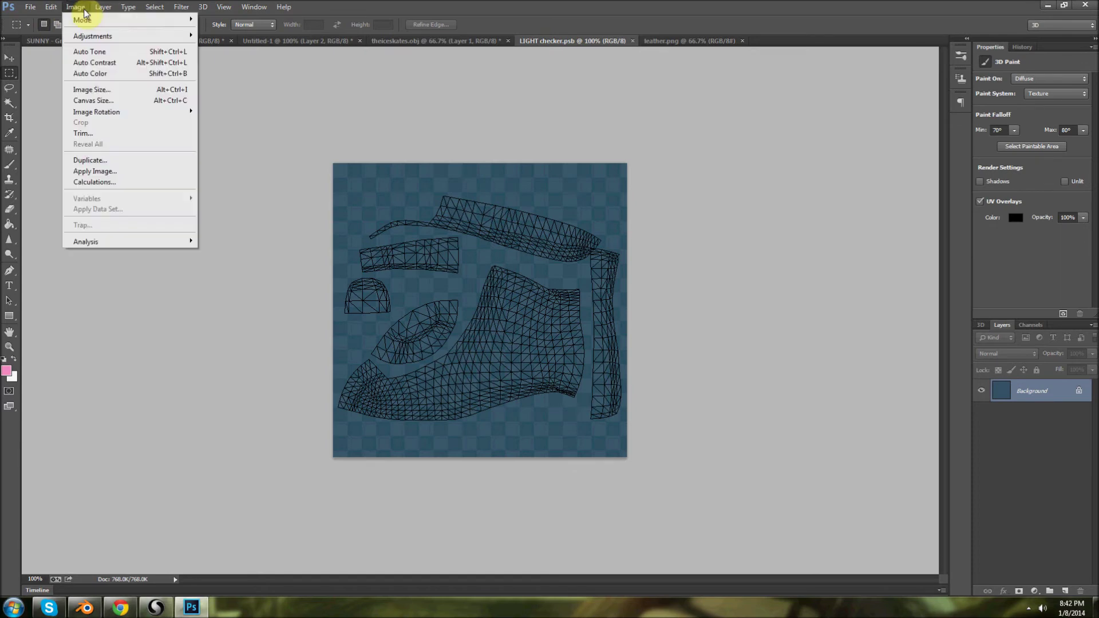
pyautogui.click(110, 90)
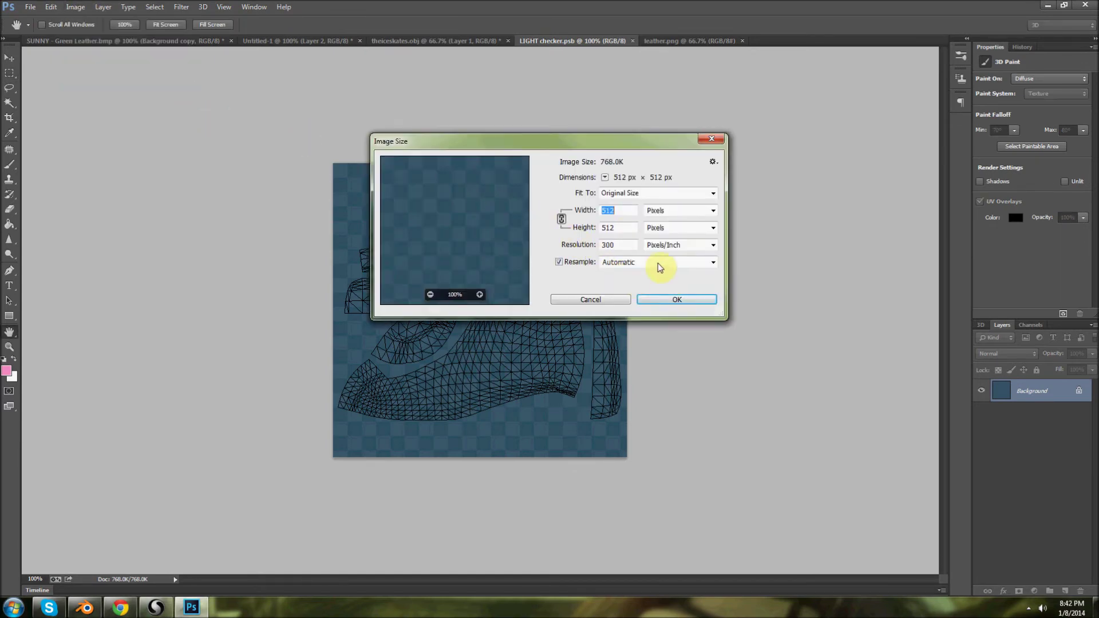
pyautogui.write('1024')
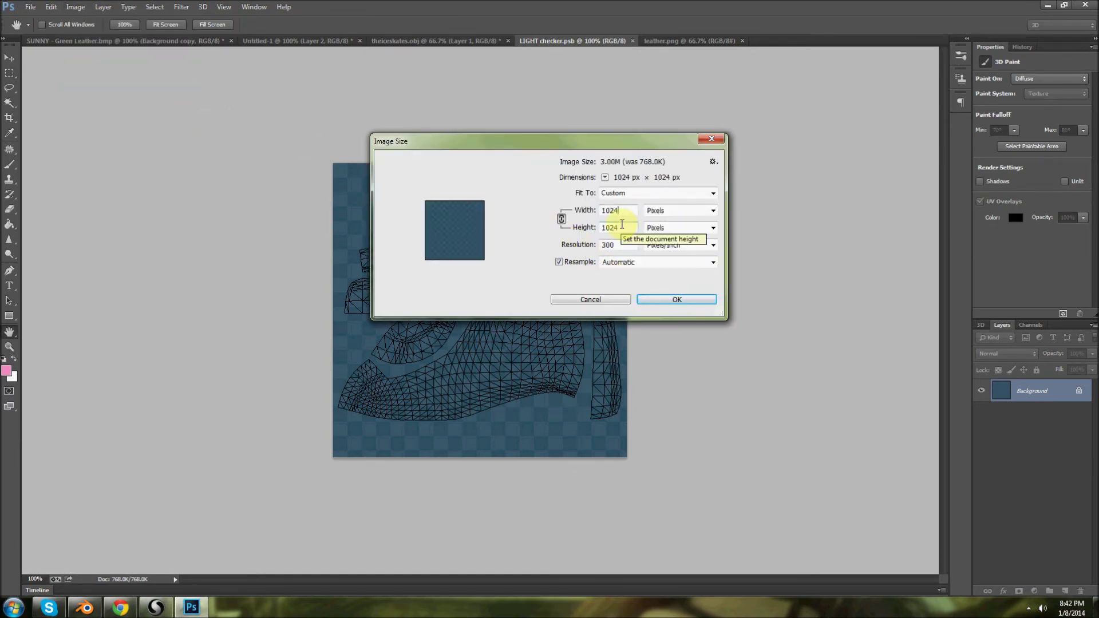
pyautogui.press('Return')
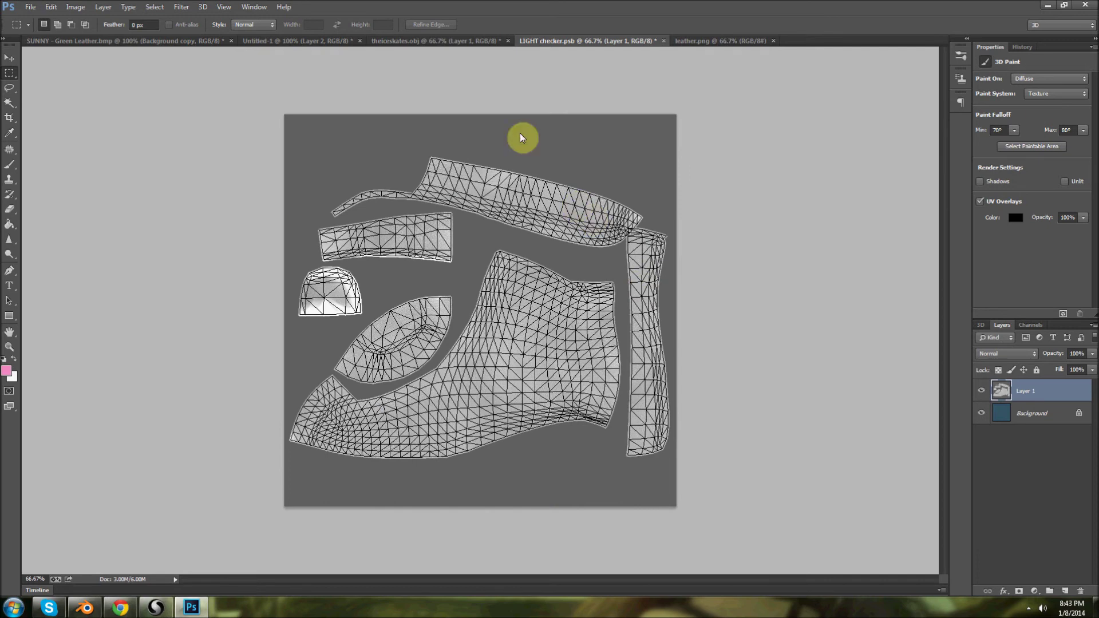
# - Save the LIGHT checker texture, accept the compatibility options and return to the theiceskates.obj document
pyautogui.hotkey('ctrl', 's')
pyautogui.click(670, 187)
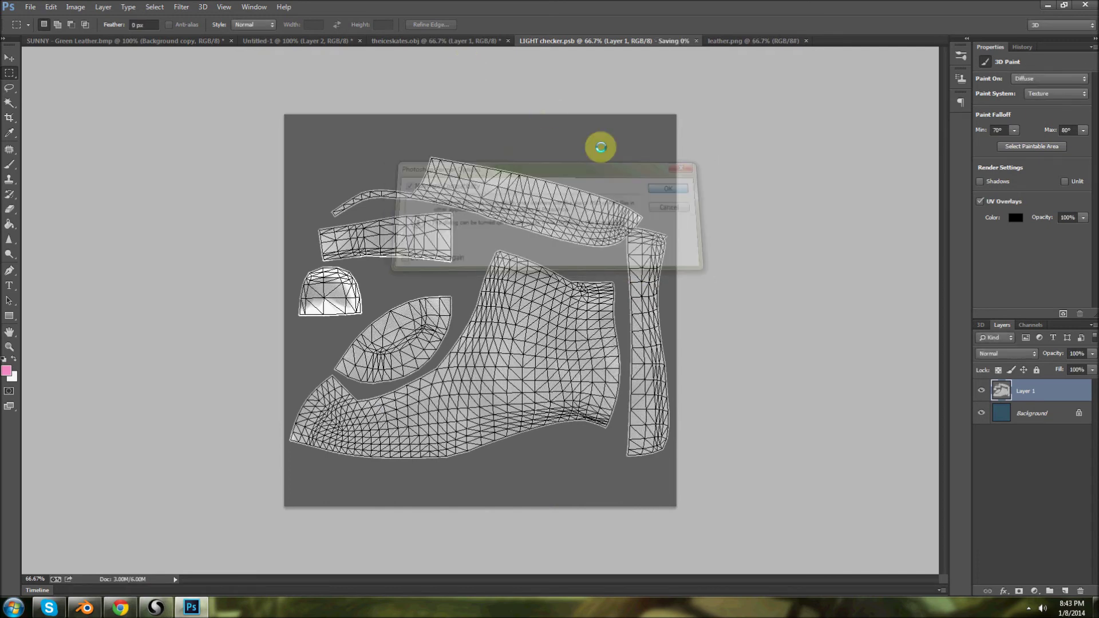
pyautogui.click(441, 41)
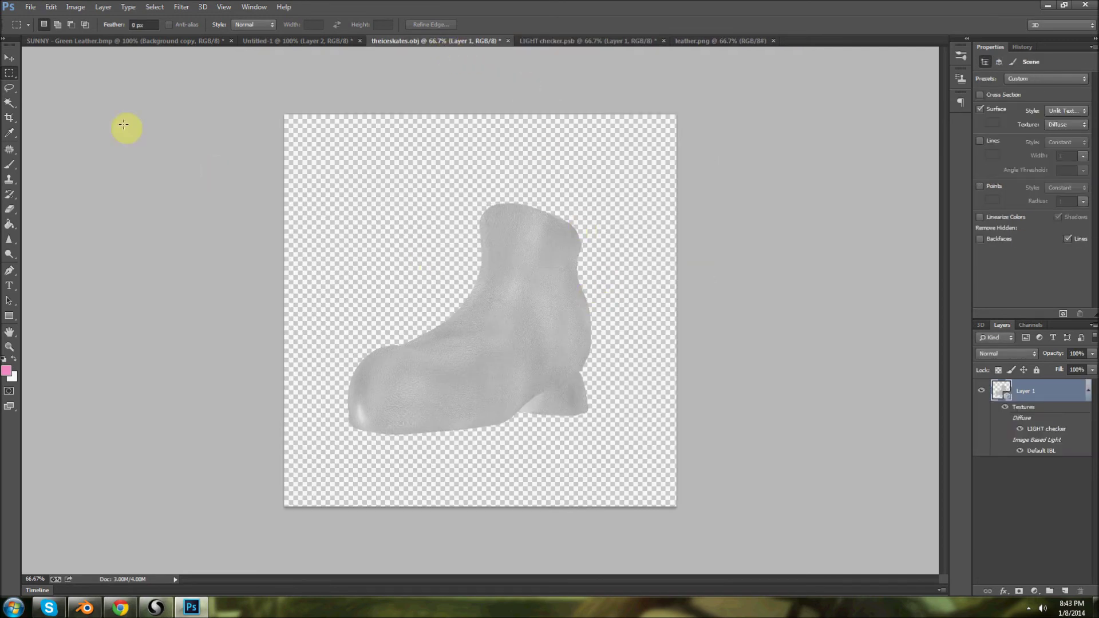
# - Rotate the textured 3D boot to inspect the leather, then return to the LIGHT checker texture document
pyautogui.click(10, 58)
pyautogui.moveTo(633, 285); pyautogui.dragTo(596, 74)
pyautogui.click(603, 41)
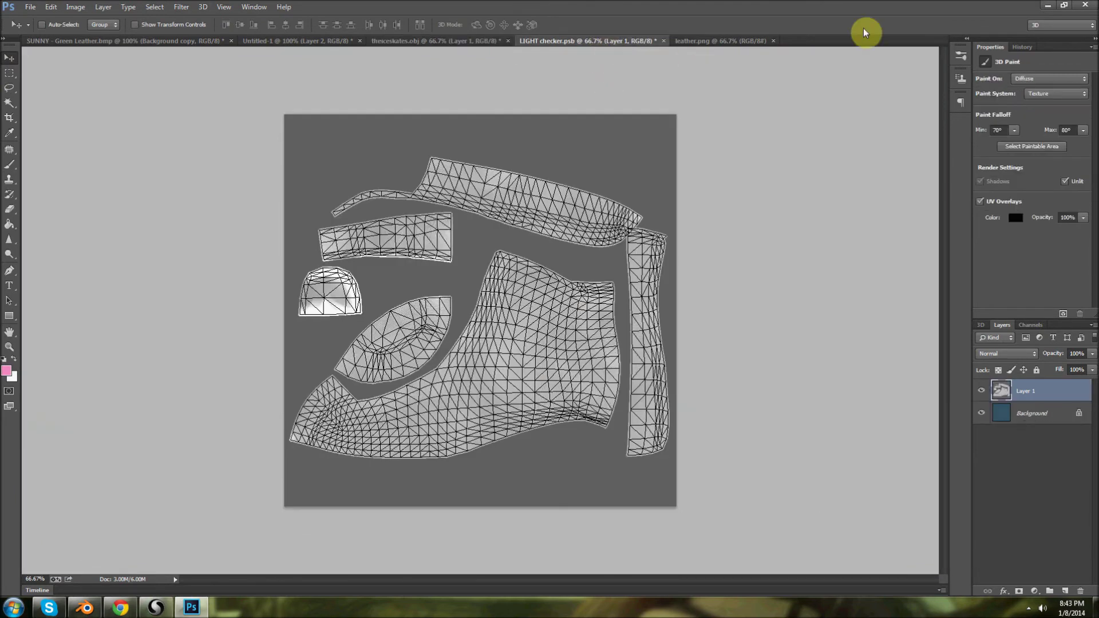
# - Open the theiceskates.png UV template from the desktop to view it, then close it and leather.png
pyautogui.click(1048, 6)
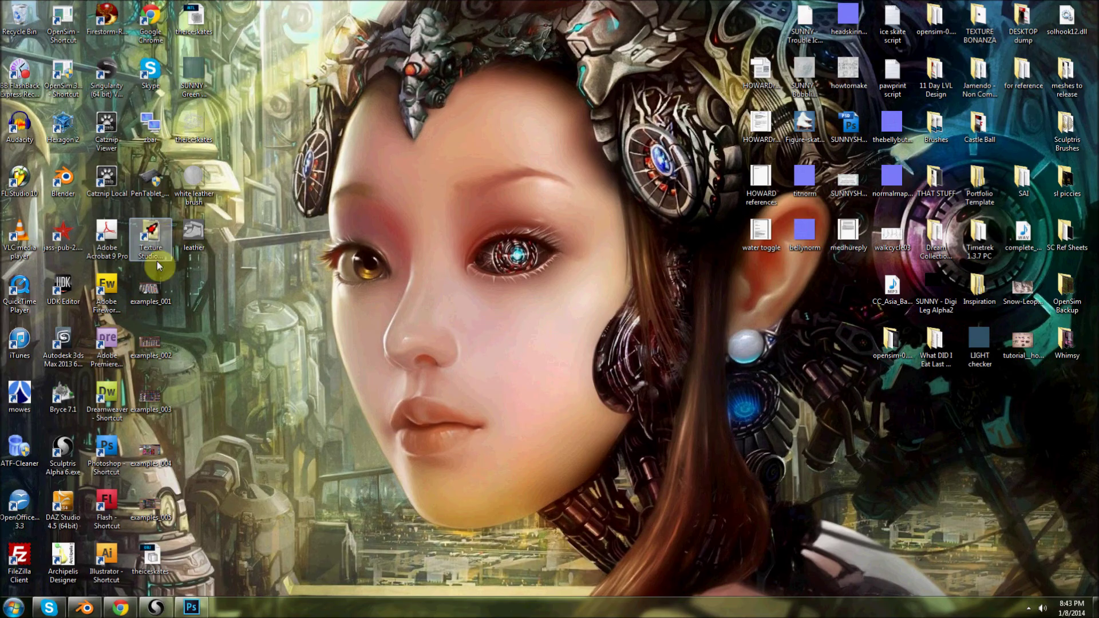
pyautogui.doubleClick(207, 123)
pyautogui.click(687, 42)
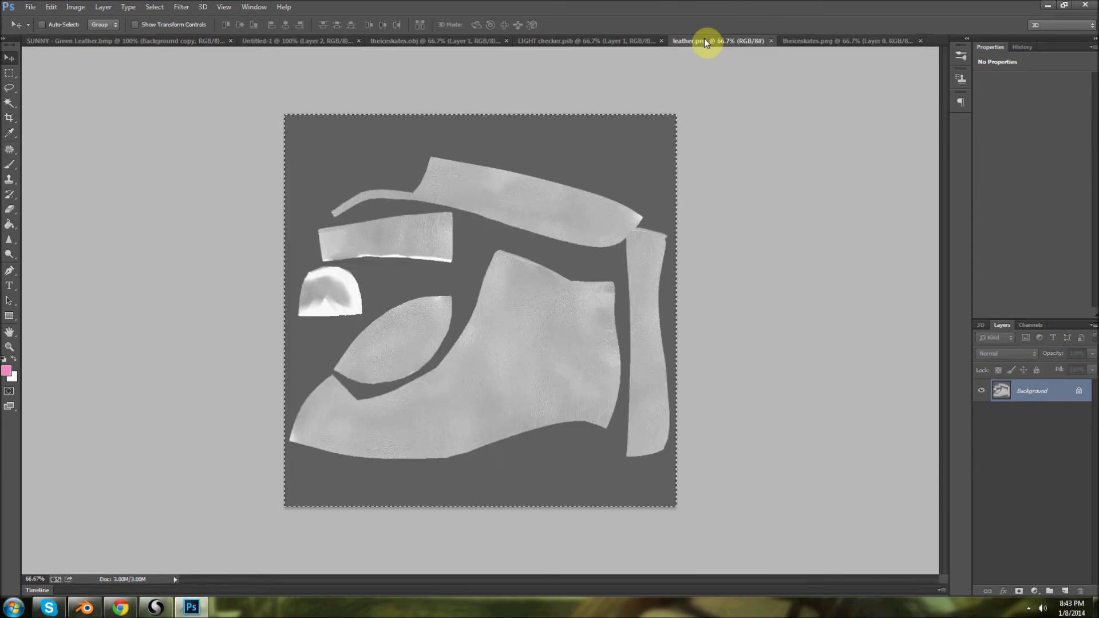
pyautogui.click(809, 43)
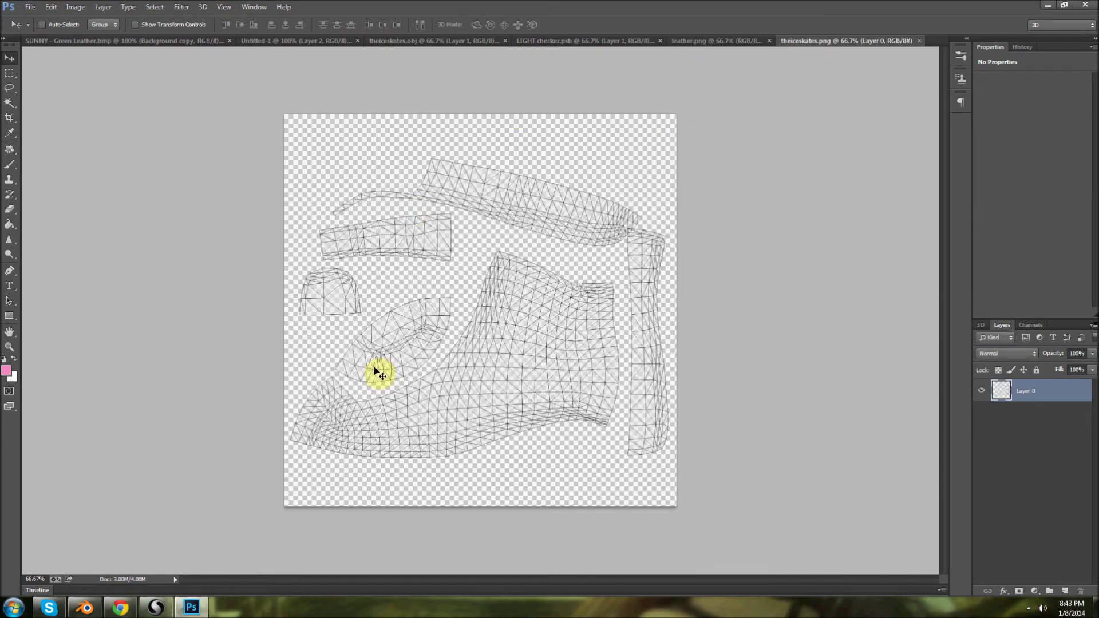
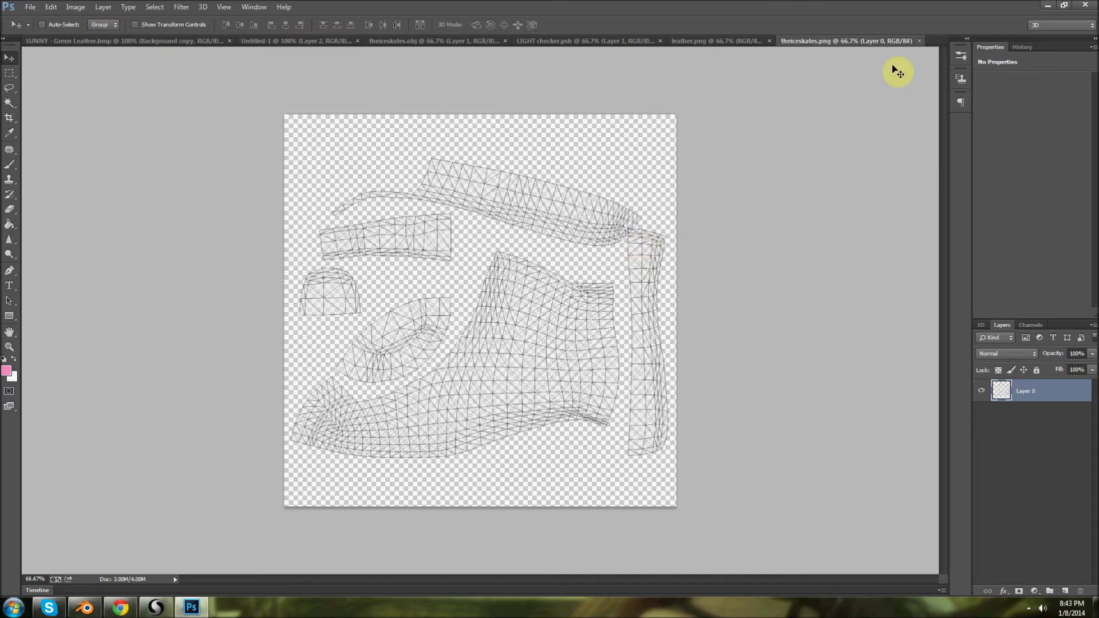
pyautogui.click(918, 41)
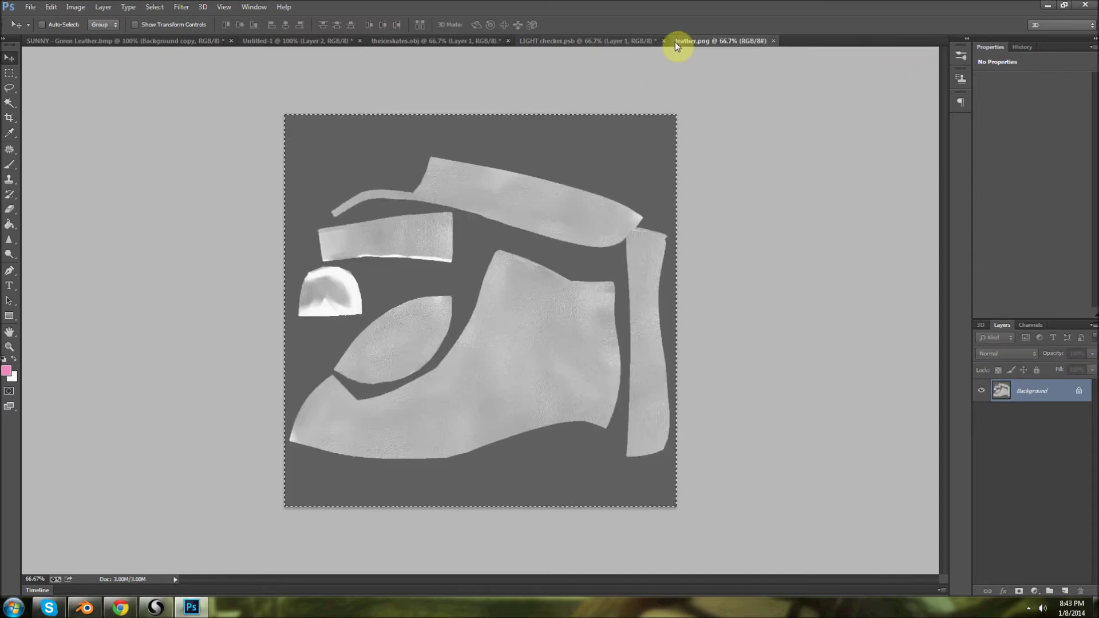
pyautogui.click(774, 41)
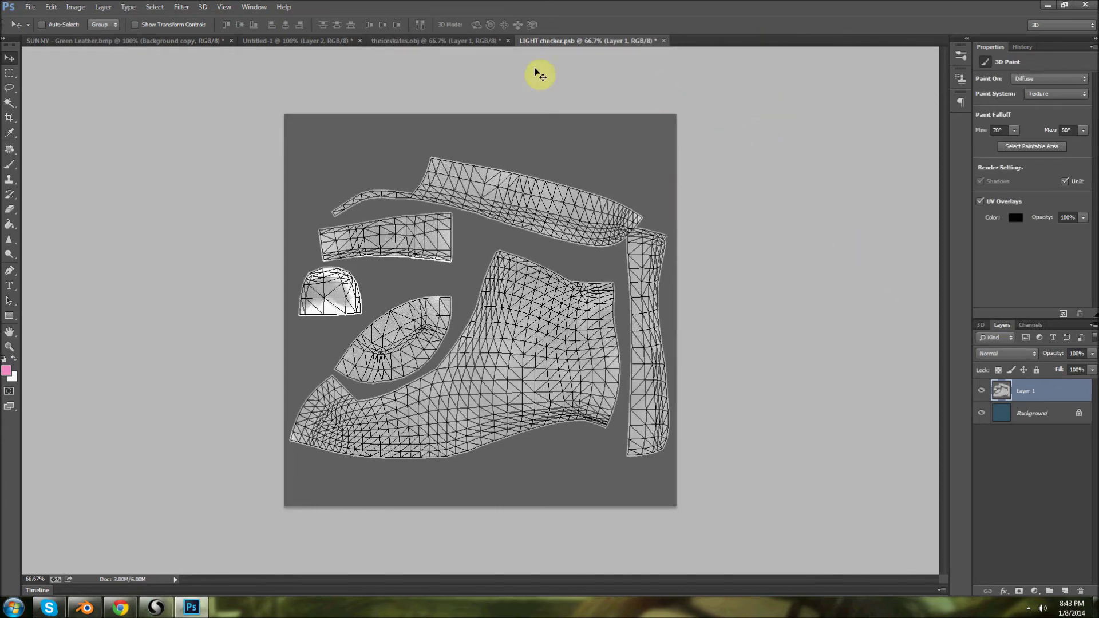
# - Add a new layer above the leather layer and lasso the group of three small UV pieces
pyautogui.click(1066, 591)
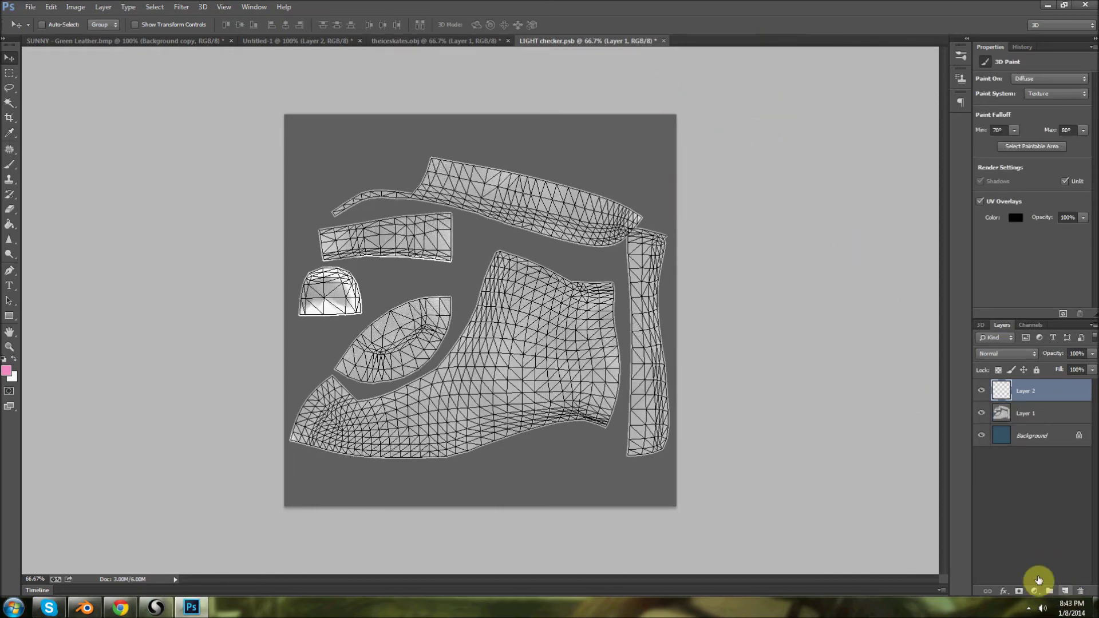
pyautogui.click(9, 89)
pyautogui.moveTo(277, 265)
pyautogui.mouseDown()
pyautogui.moveTo(282, 324)
pyautogui.moveTo(317, 358)
pyautogui.mouseUp()
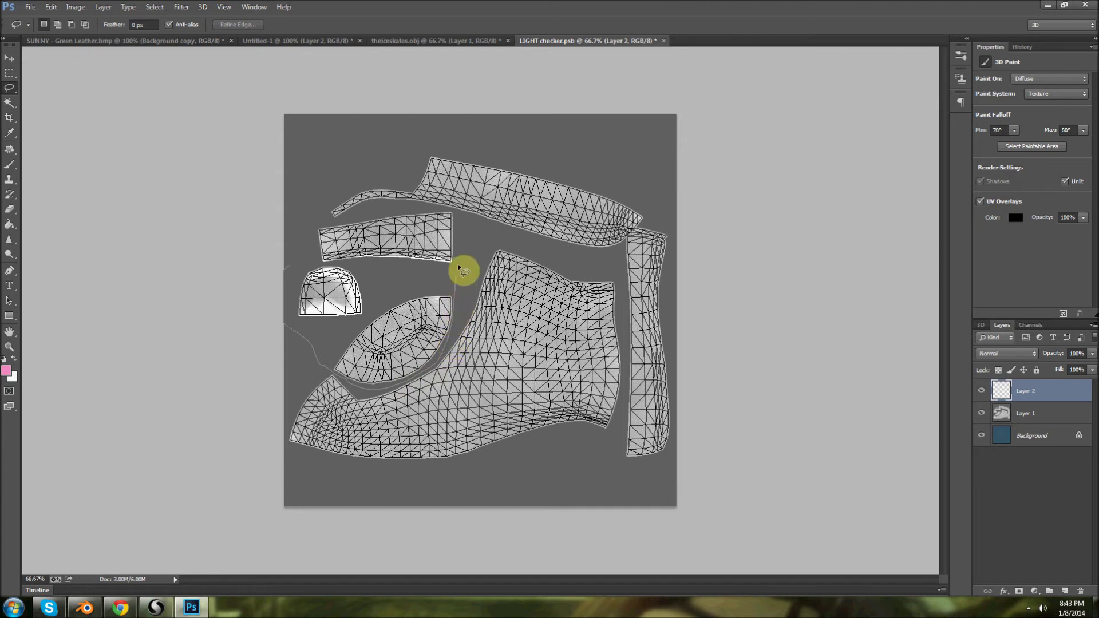
pyautogui.moveTo(453, 214)
pyautogui.mouseDown()
pyautogui.moveTo(349, 221)
pyautogui.moveTo(287, 245)
pyautogui.moveTo(293, 289)
pyautogui.mouseUp()
pyautogui.click(295, 290)
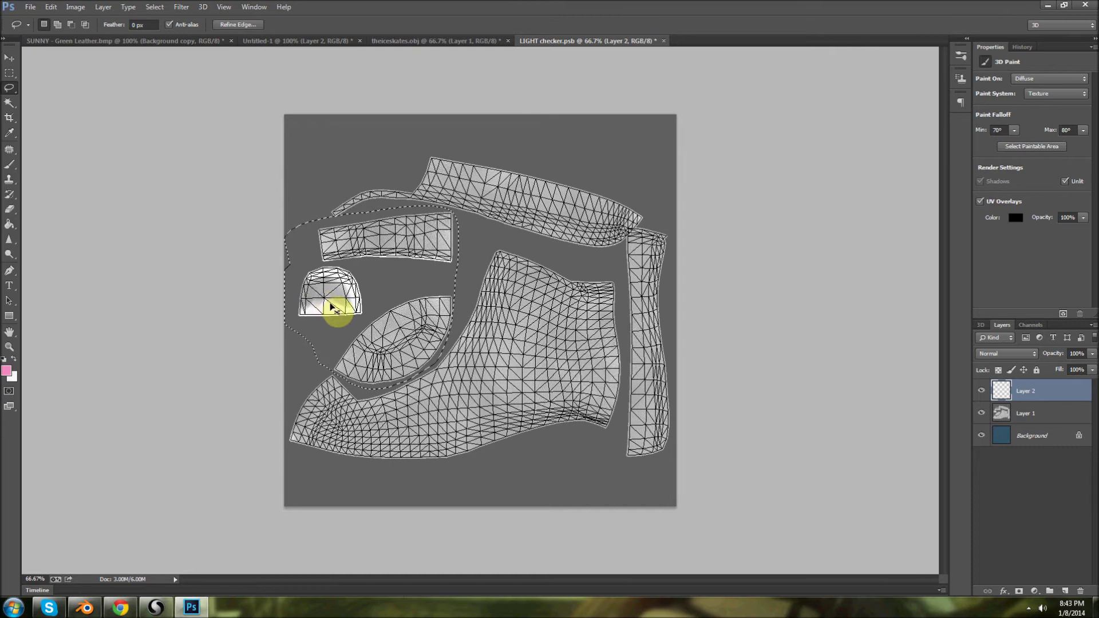
pyautogui.click(1029, 609)
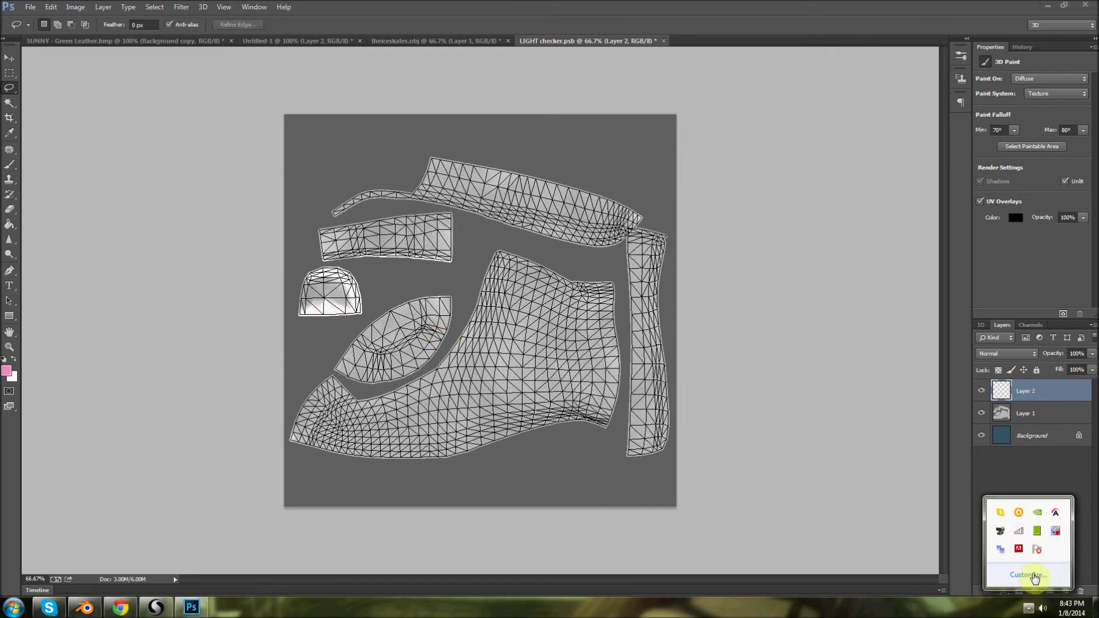
pyautogui.rightClick(1057, 534)
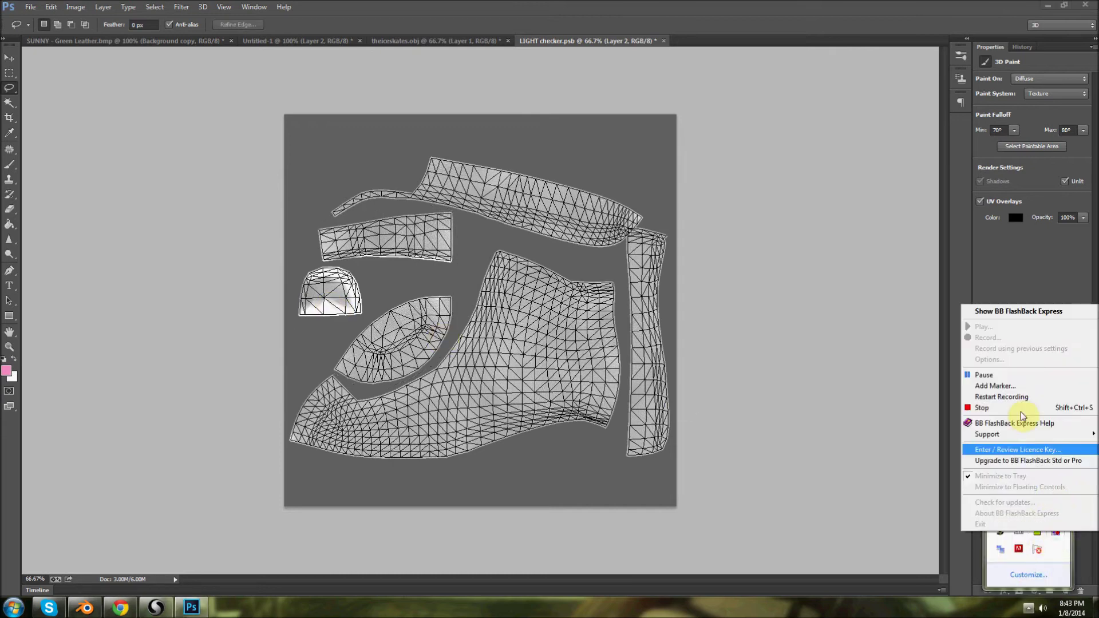
pyautogui.click(985, 375)
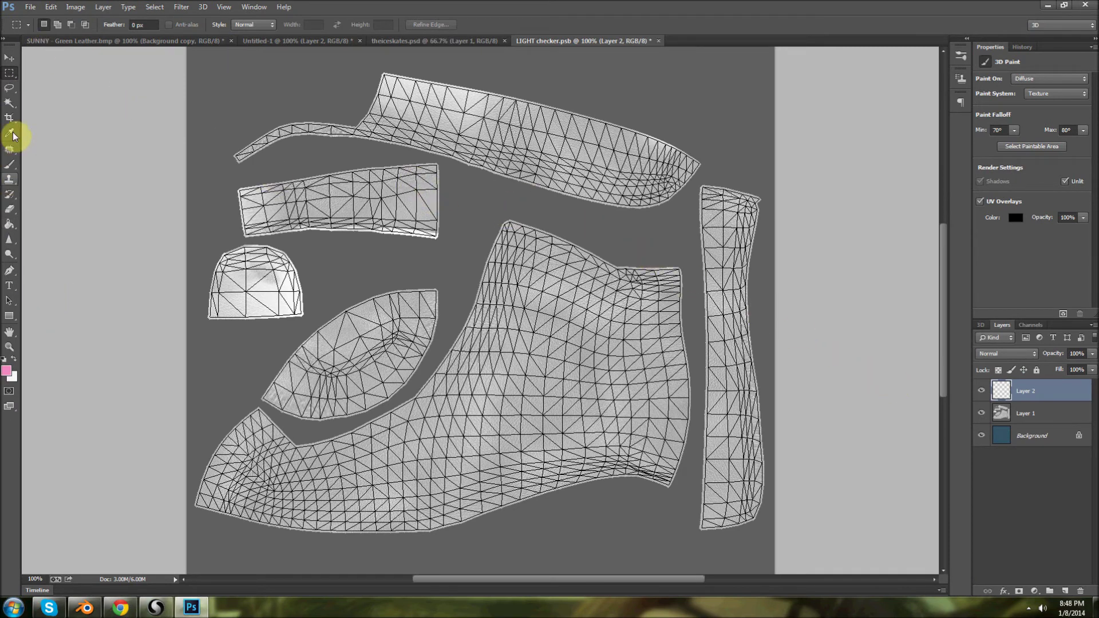
# - Lasso the three small UV pieces, fill the selection with the pink foreground colour on Layer 2 and deselect
pyautogui.click(9, 88)
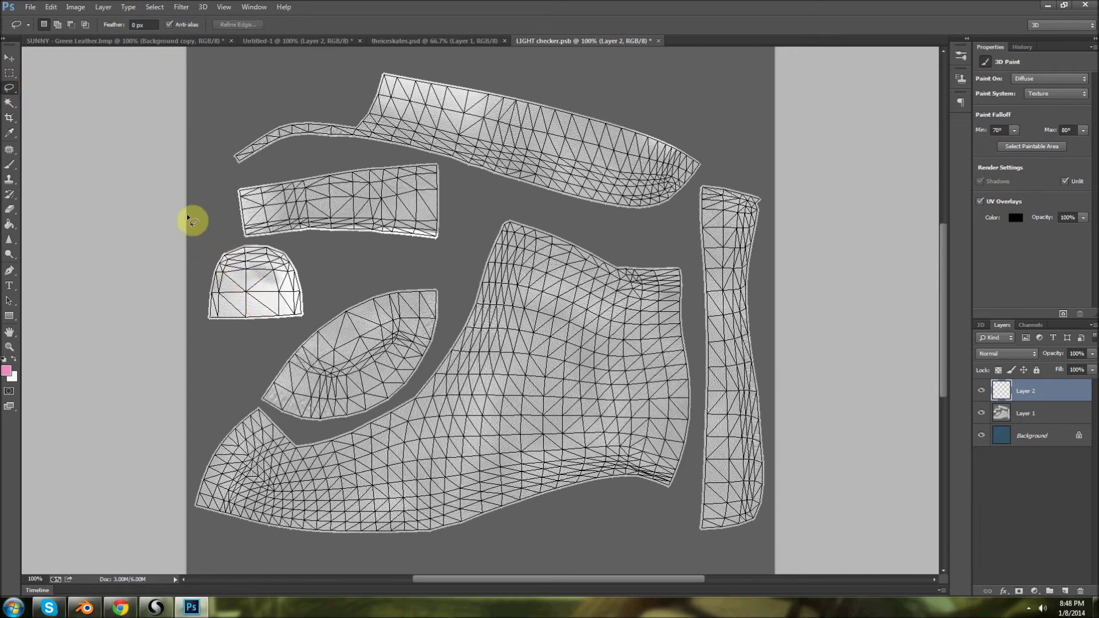
pyautogui.moveTo(187, 239)
pyautogui.mouseDown()
pyautogui.moveTo(211, 326)
pyautogui.moveTo(260, 403)
pyautogui.moveTo(351, 434)
pyautogui.moveTo(417, 387)
pyautogui.moveTo(457, 327)
pyautogui.moveTo(447, 180)
pyautogui.moveTo(336, 162)
pyautogui.moveTo(216, 179)
pyautogui.moveTo(175, 258)
pyautogui.mouseUp()
pyautogui.click(9, 226)
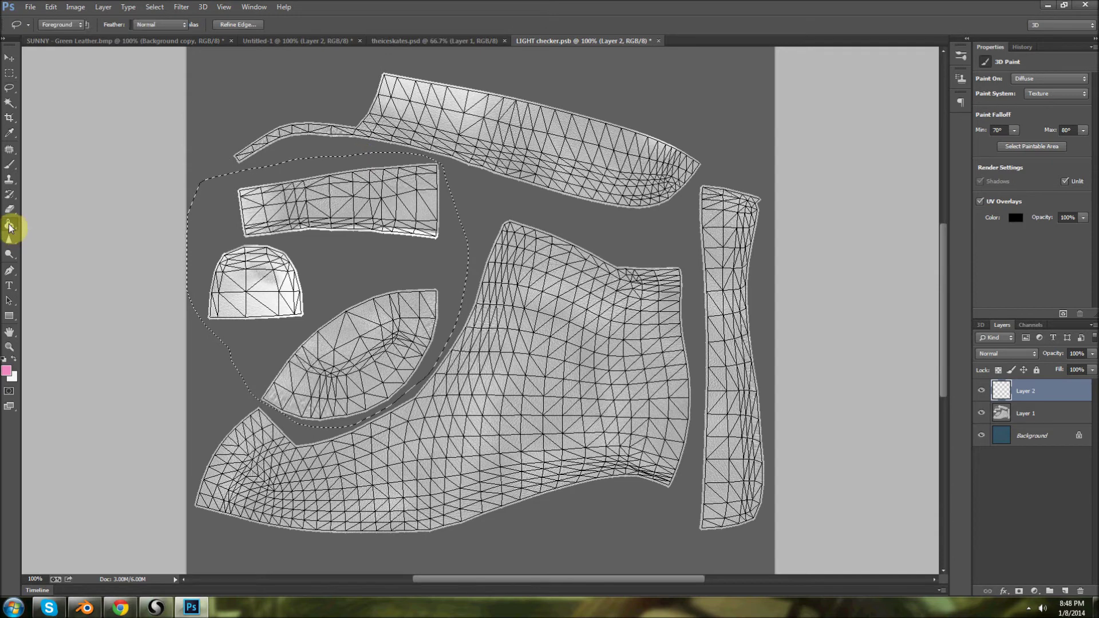
pyautogui.click(319, 259)
pyautogui.hotkey('ctrl', 'd')
# - Check the pink fill on the 3D boot in theiceskates.psd from several angles and return to the texture
pyautogui.click(466, 42)
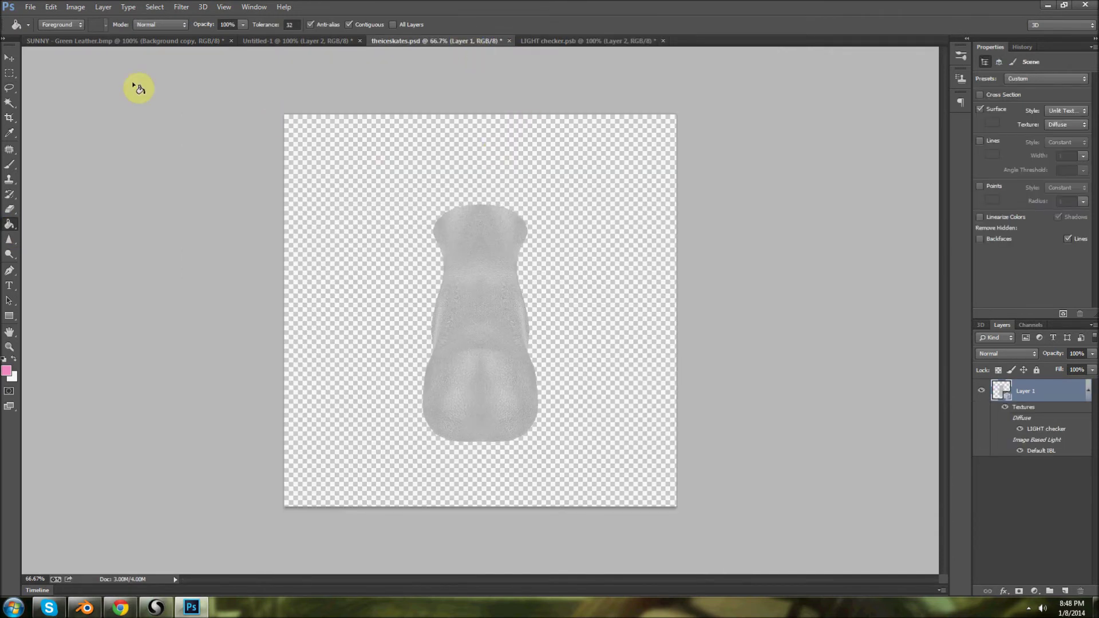
pyautogui.click(9, 58)
pyautogui.moveTo(611, 243); pyautogui.dragTo(412, 325)
pyautogui.moveTo(432, 237); pyautogui.dragTo(588, 396)
pyautogui.click(573, 41)
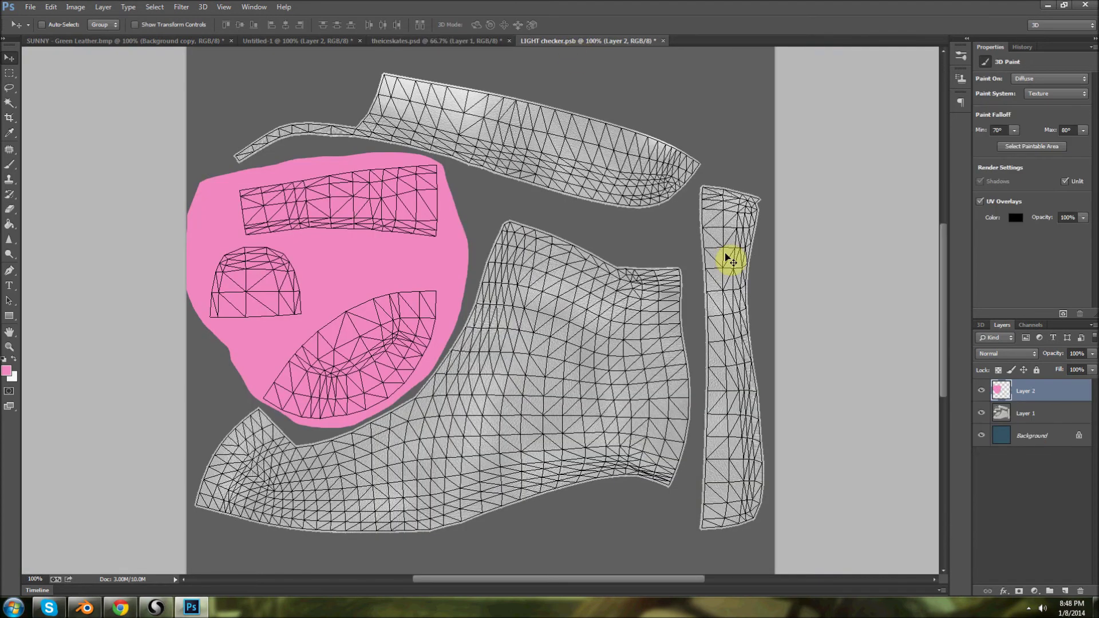
# - Lasso the leaf-shaped UV piece, delete the pink fill over it and clear the selection
pyautogui.click(10, 89)
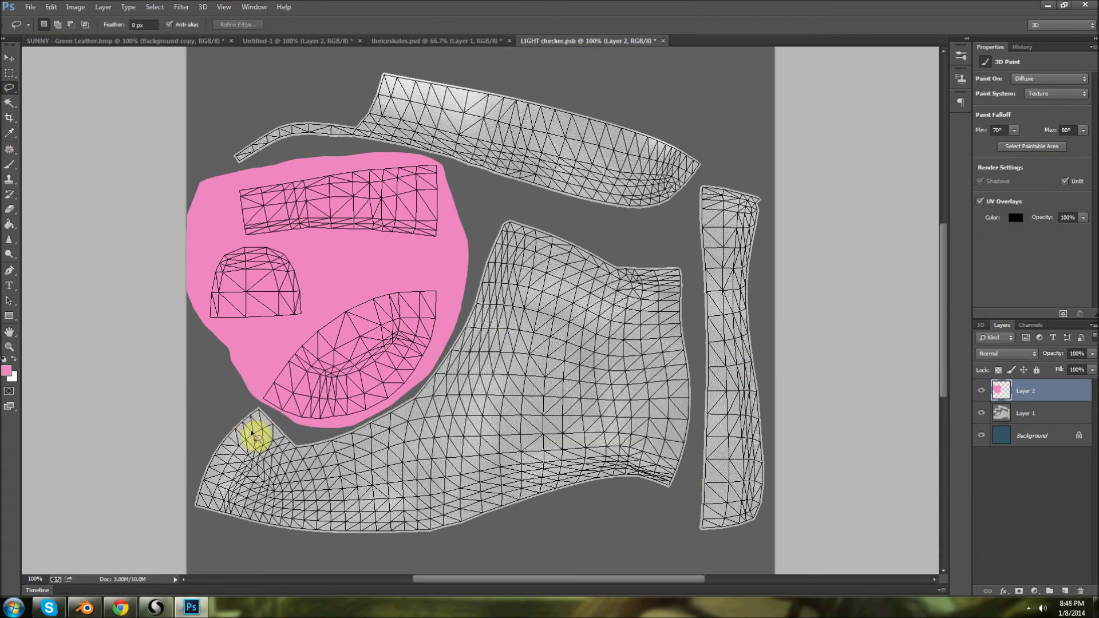
pyautogui.moveTo(240, 404); pyautogui.dragTo(256, 367)
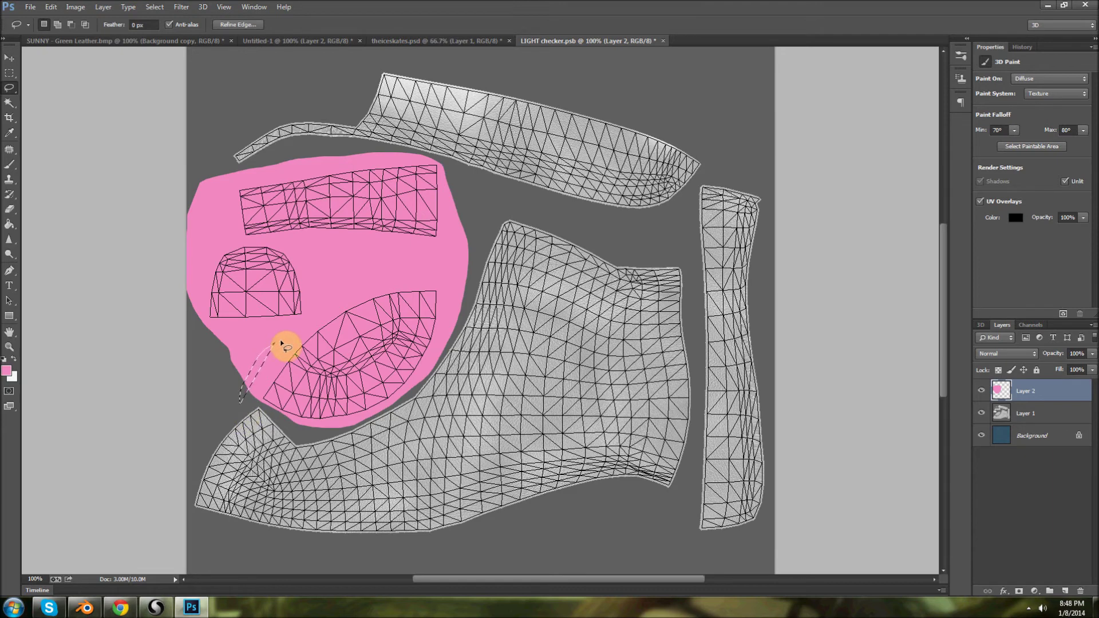
pyautogui.moveTo(289, 347)
pyautogui.mouseDown()
pyautogui.moveTo(247, 367)
pyautogui.moveTo(350, 304)
pyautogui.moveTo(480, 288)
pyautogui.moveTo(529, 416)
pyautogui.moveTo(299, 493)
pyautogui.mouseUp()
pyautogui.press('Delete')
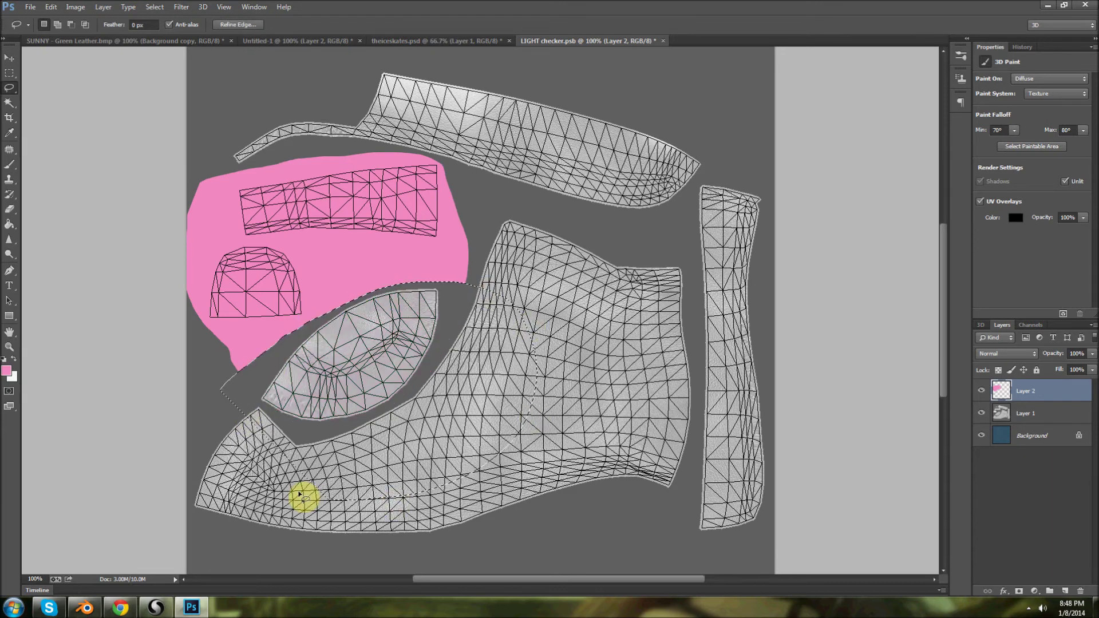
pyautogui.hotkey('ctrl', 'd')
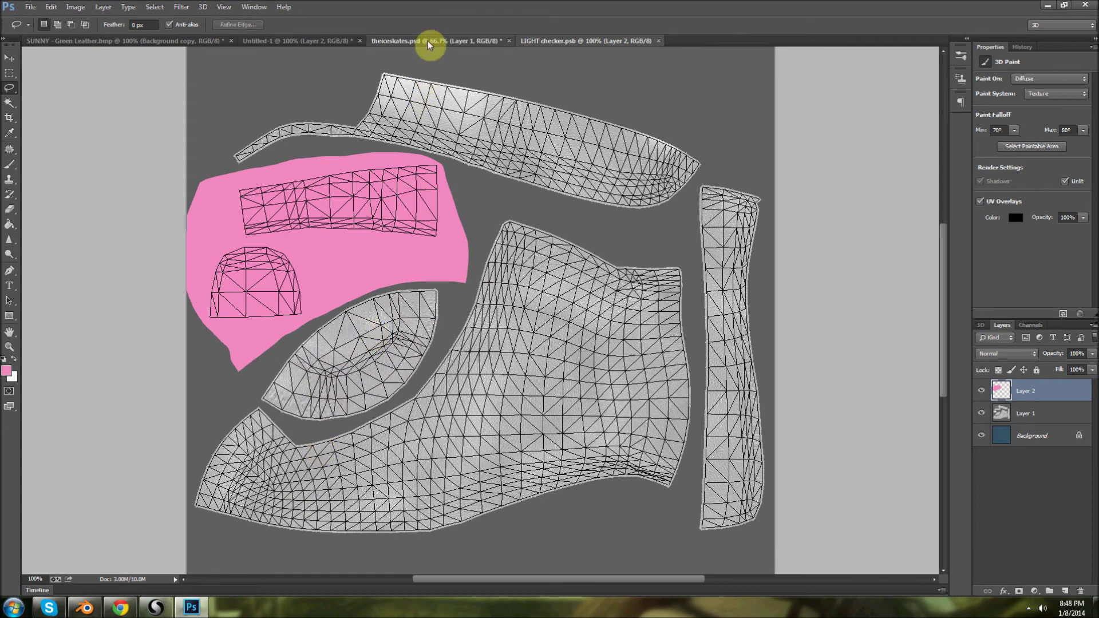
# - Rotate the 3D boot to examine which parts are pink, then return to the LIGHT checker texture
pyautogui.click(429, 41)
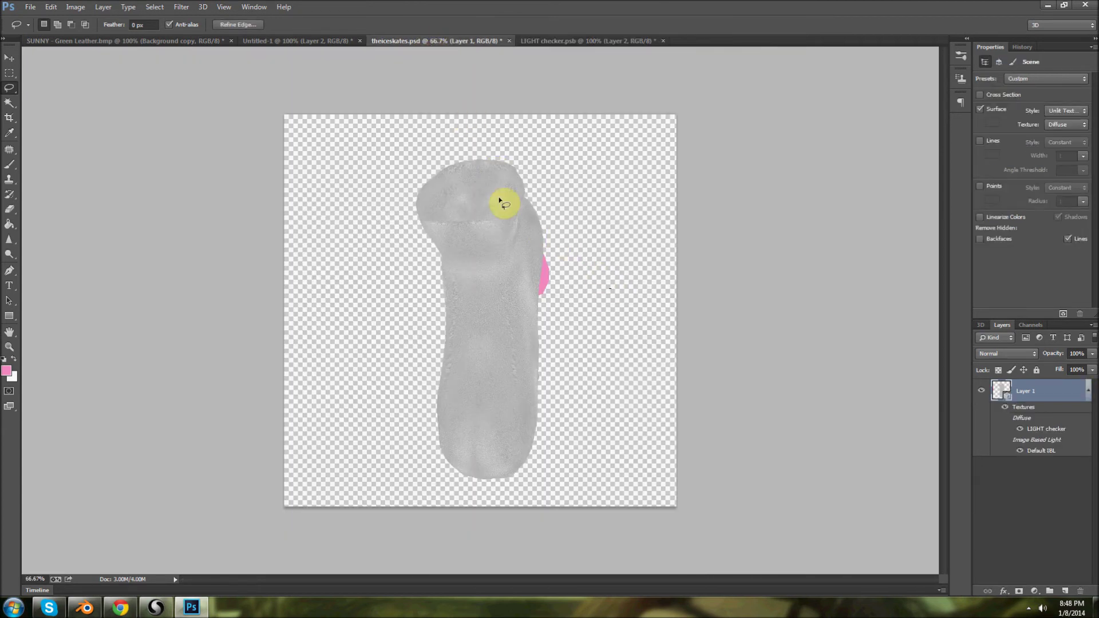
pyautogui.click(9, 57)
pyautogui.moveTo(593, 302); pyautogui.dragTo(564, 69)
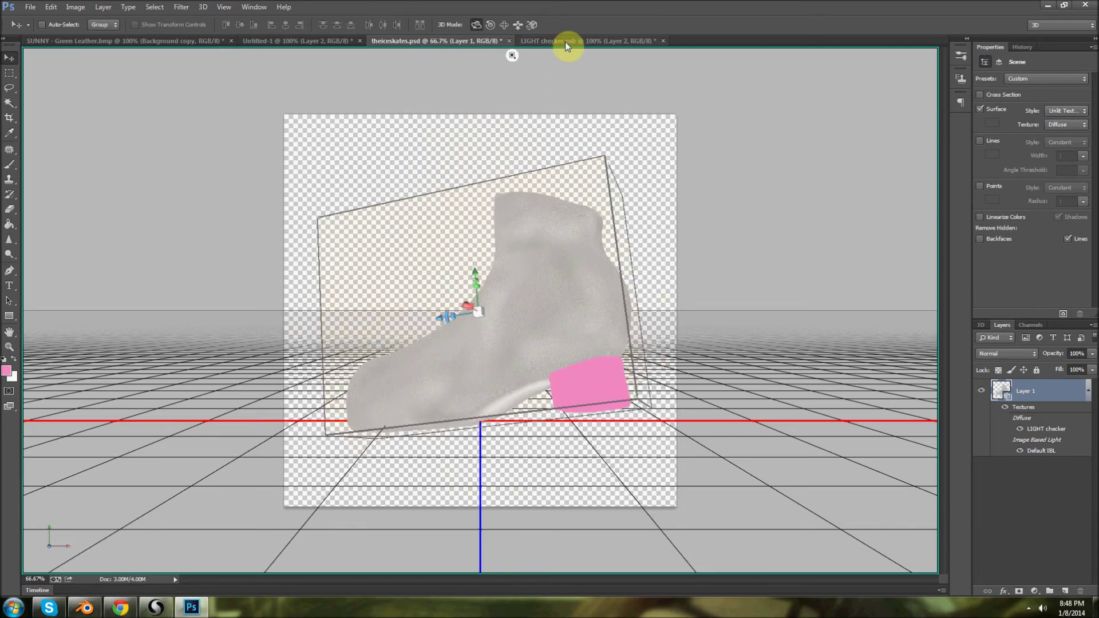
pyautogui.click(565, 42)
# - Lasso the long curved sole strip at the top of the UV layout, fill it with pink and deselect
pyautogui.click(12, 90)
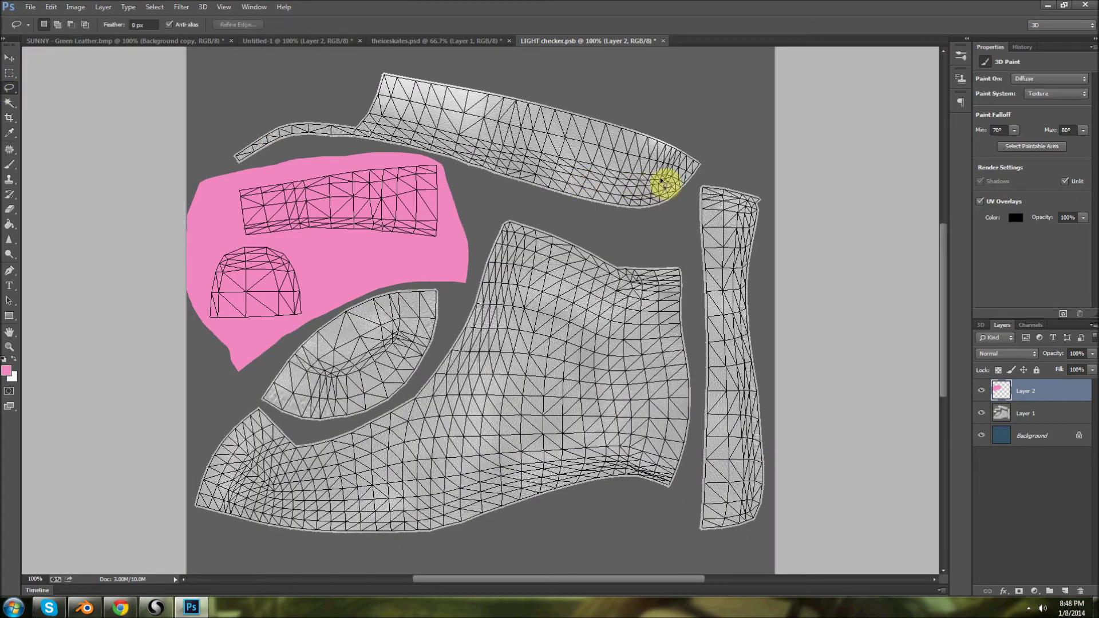
pyautogui.moveTo(698, 197)
pyautogui.mouseDown()
pyautogui.moveTo(727, 166)
pyautogui.moveTo(693, 203)
pyautogui.moveTo(693, 510)
pyautogui.moveTo(740, 548)
pyautogui.moveTo(813, 538)
pyautogui.moveTo(841, 213)
pyautogui.mouseUp()
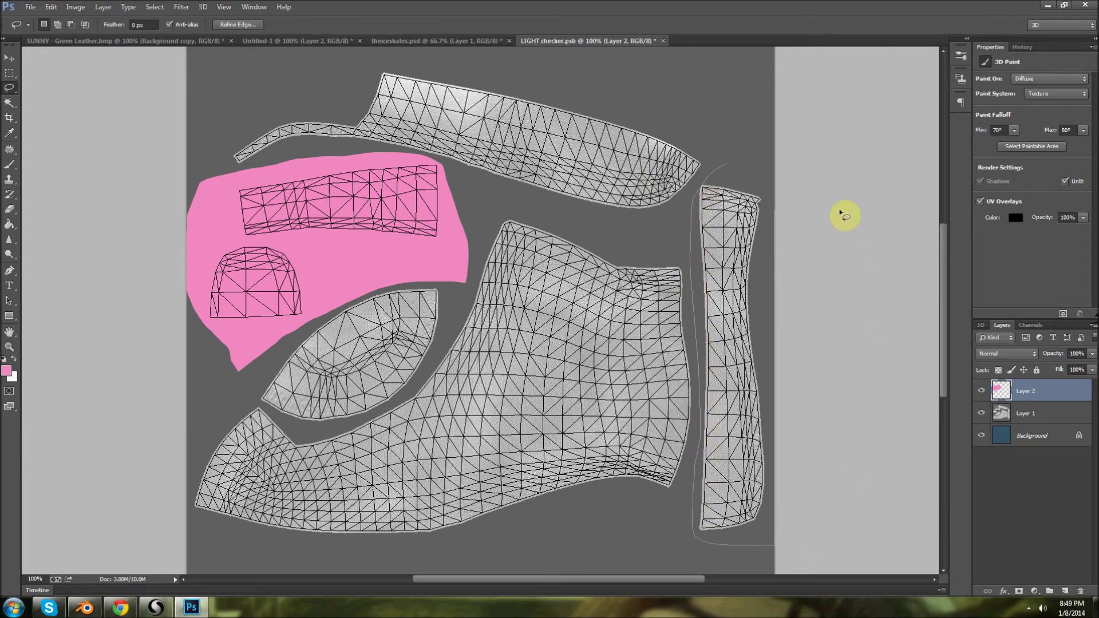
pyautogui.moveTo(202, 105)
pyautogui.mouseDown()
pyautogui.moveTo(235, 164)
pyautogui.moveTo(433, 166)
pyautogui.moveTo(582, 222)
pyautogui.moveTo(672, 212)
pyautogui.moveTo(521, 81)
pyautogui.moveTo(184, 91)
pyautogui.mouseUp()
pyautogui.click(12, 231)
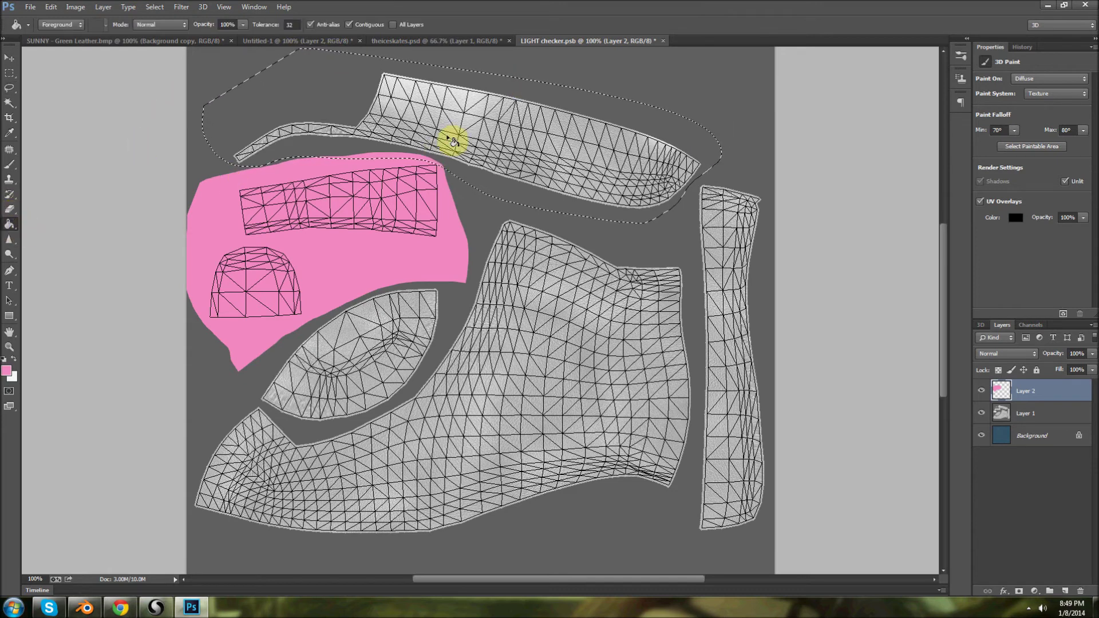
pyautogui.click(490, 128)
pyautogui.hotkey('ctrl', 'd')
# - Inspect the pink sole and heel on the 3D boot, then go back to the texture document
pyautogui.click(463, 42)
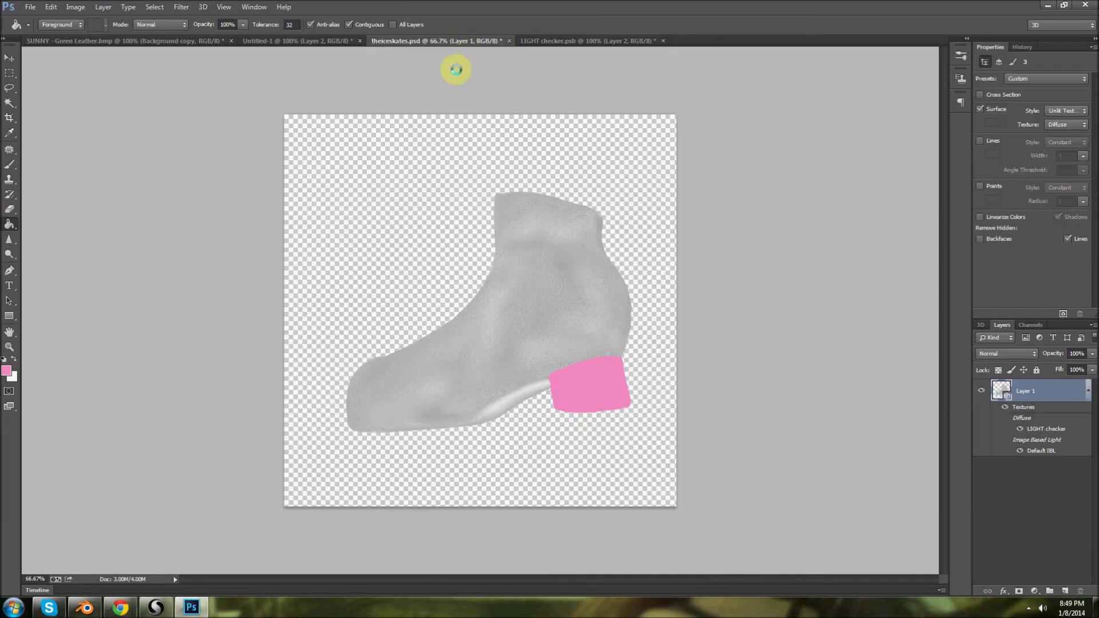
pyautogui.click(8, 60)
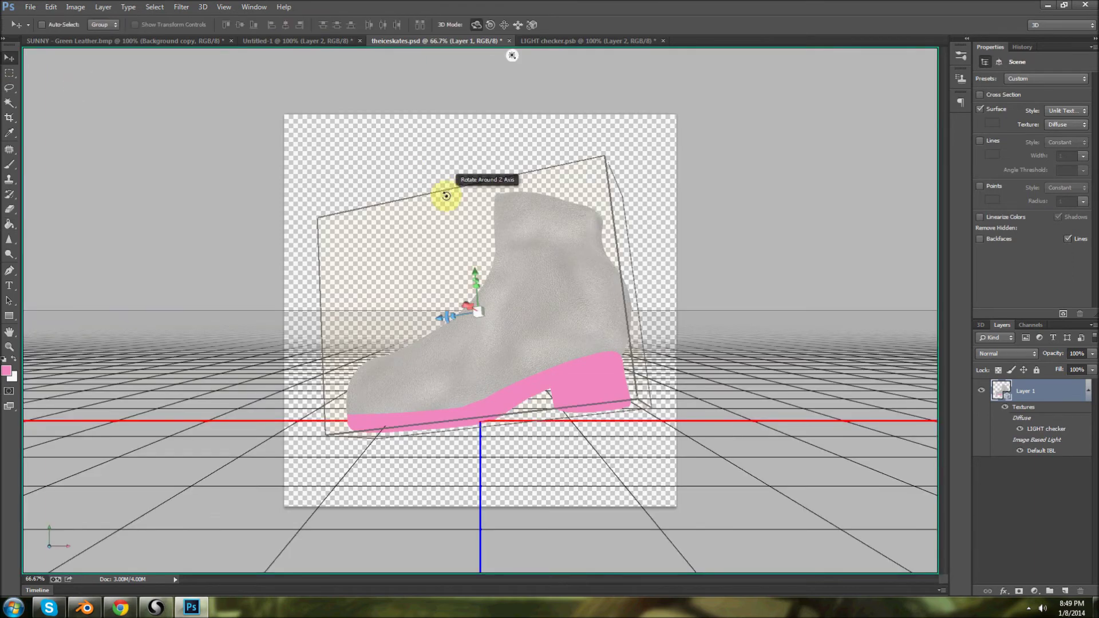
pyautogui.moveTo(421, 156); pyautogui.dragTo(504, 114)
pyautogui.click(548, 45)
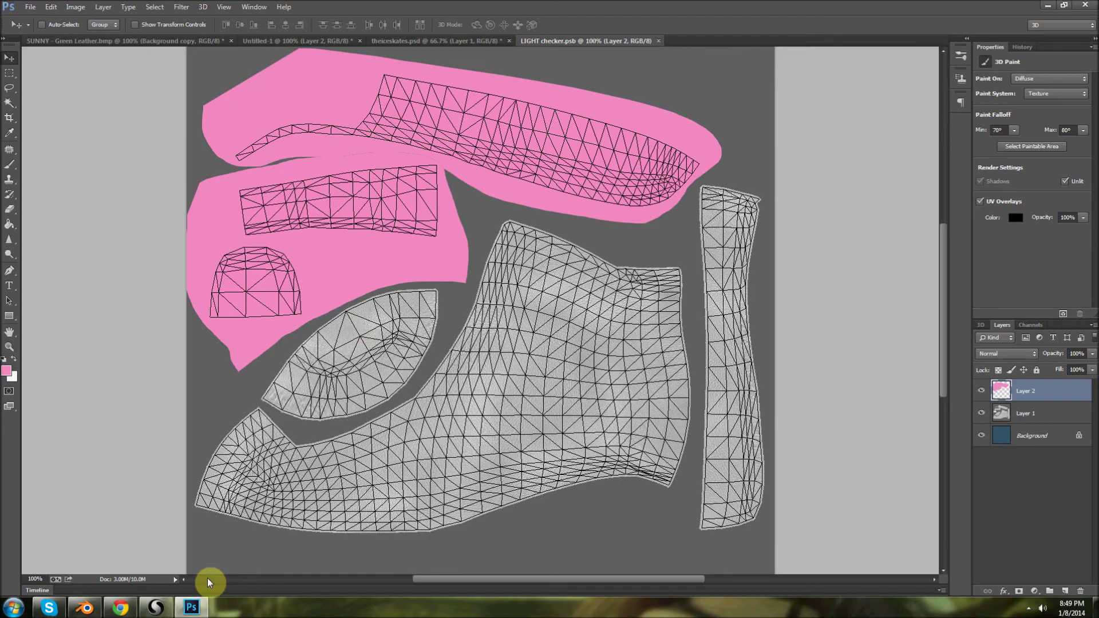
# - Switch to Sculptris, choose the white leather brush image as the brush and activate the Paint bump tool for the boot
pyautogui.click(155, 607)
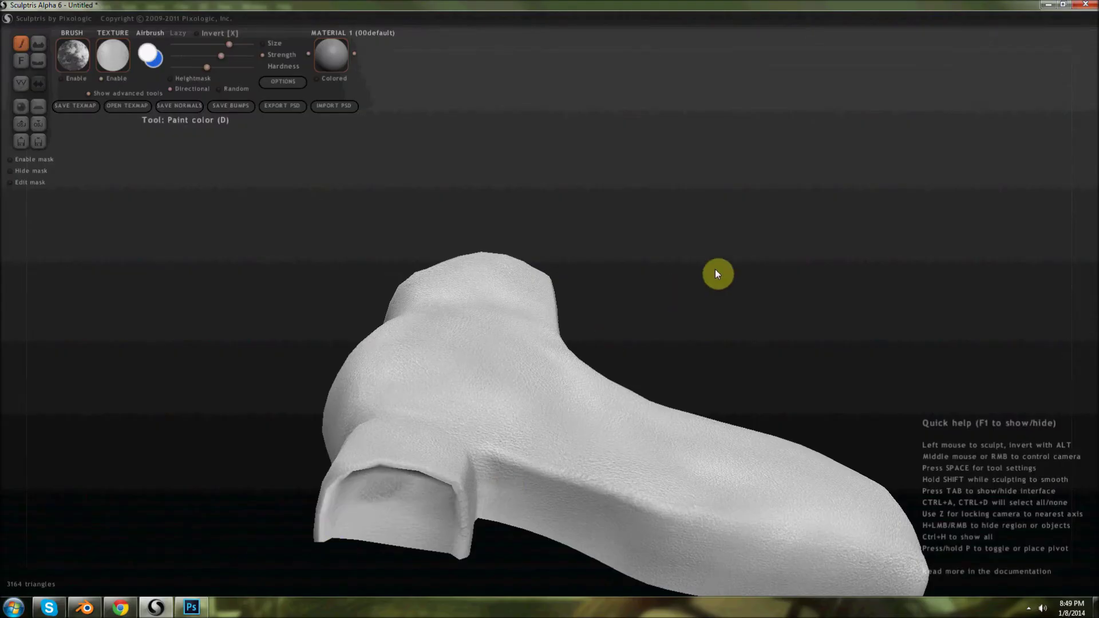
pyautogui.moveTo(667, 312)
pyautogui.mouseDown()
pyautogui.moveTo(640, 380)
pyautogui.moveTo(790, 316)
pyautogui.mouseUp()
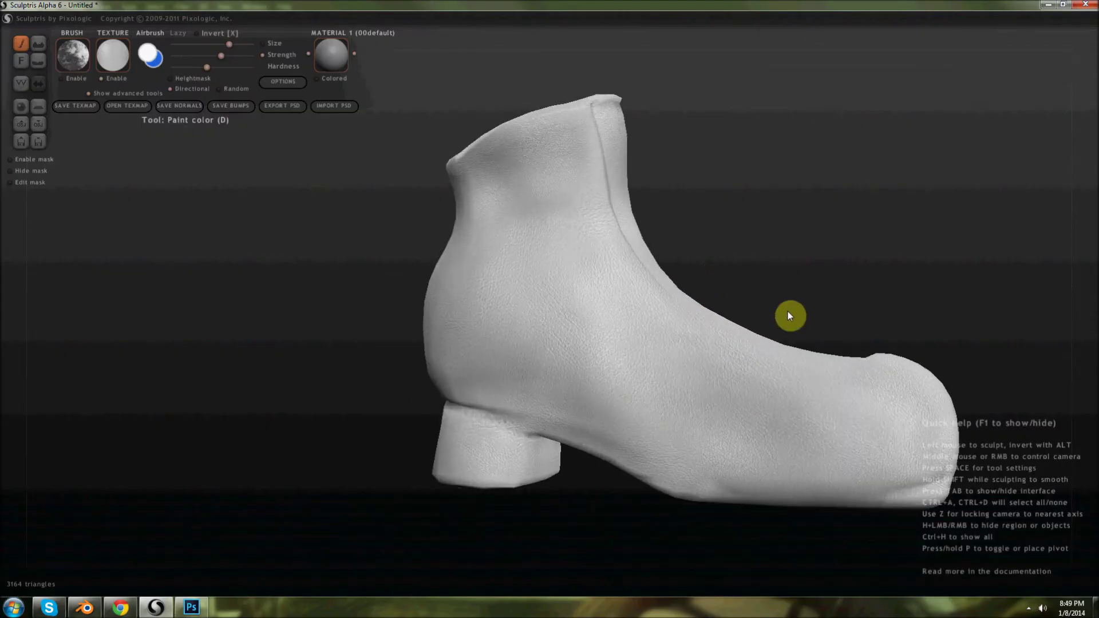
pyautogui.scroll(3, 791, 315)
pyautogui.scroll(-3, 766, 297)
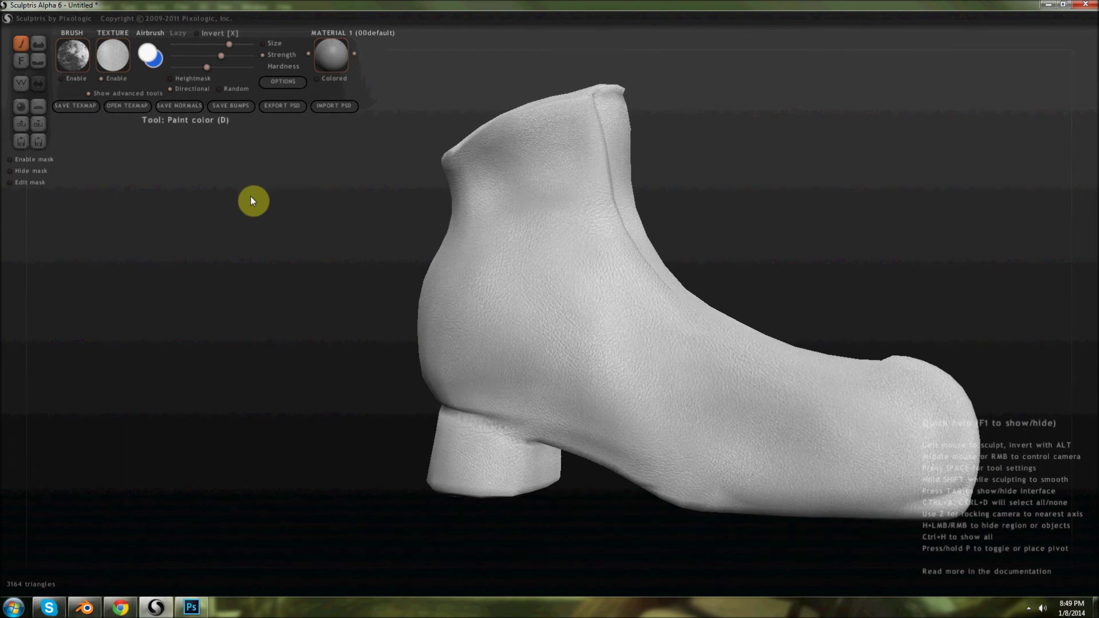
pyautogui.click(63, 67)
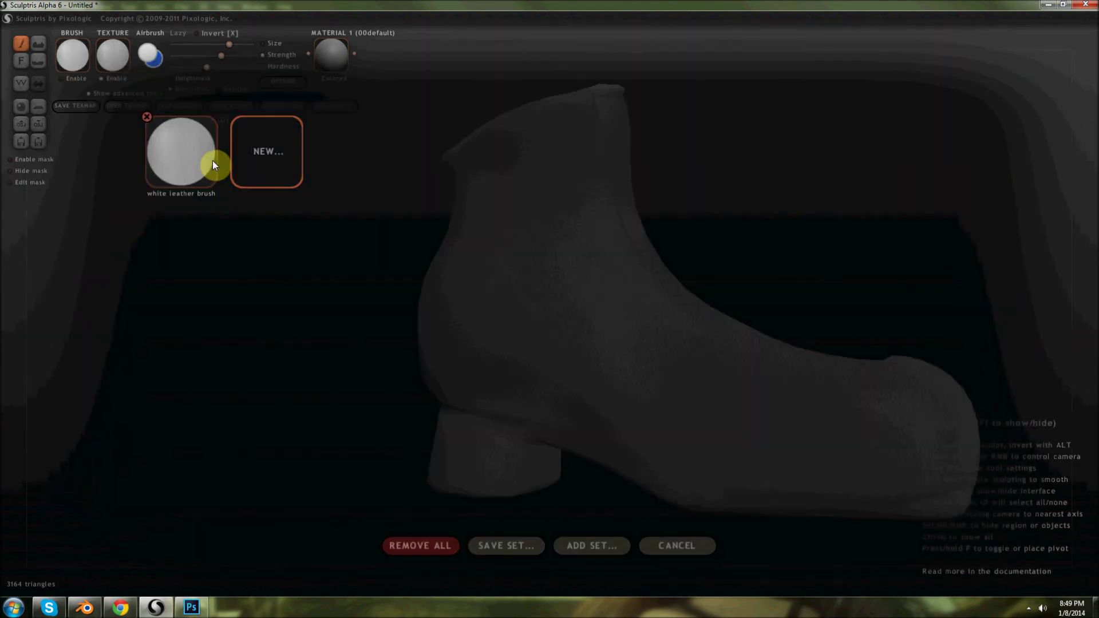
pyautogui.click(181, 151)
pyautogui.click(38, 43)
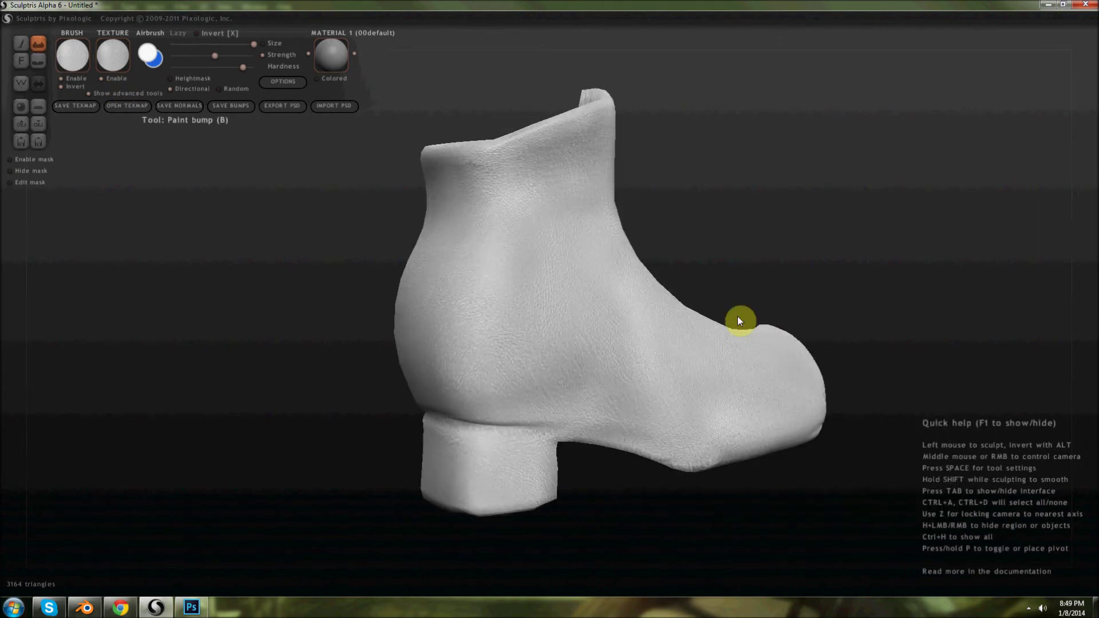
pyautogui.scroll(5, 650, 373)
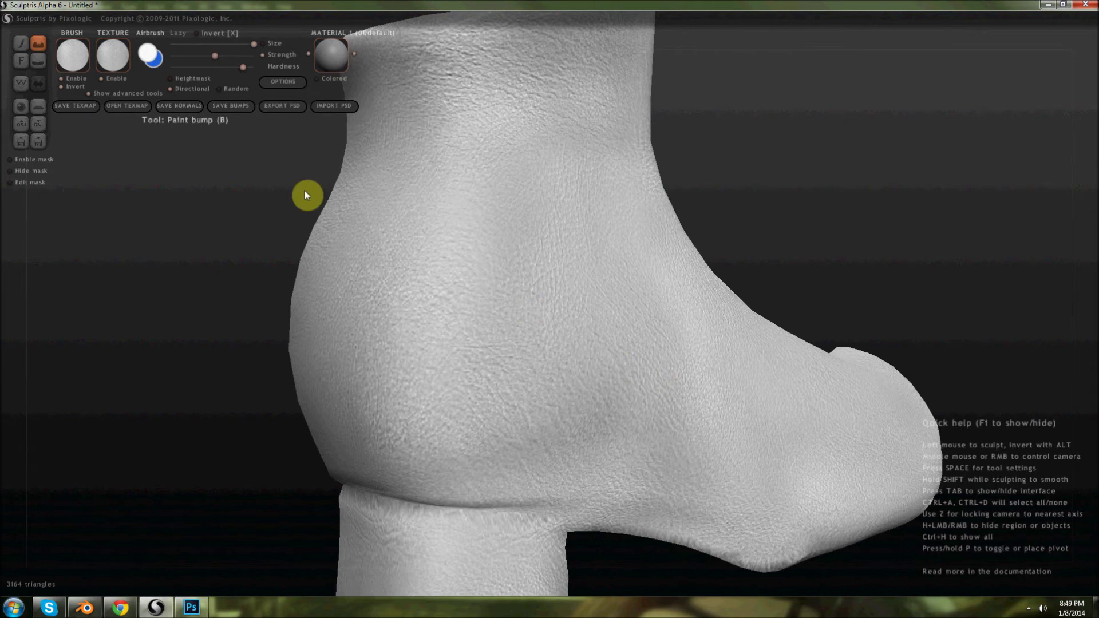
# - Paint the white leather grain as bump over the boot's ankle, heel area and foot, working around both sides
pyautogui.moveTo(491, 273)
pyautogui.mouseDown()
pyautogui.moveTo(407, 295)
pyautogui.moveTo(410, 355)
pyautogui.moveTo(755, 396)
pyautogui.moveTo(839, 433)
pyautogui.moveTo(657, 416)
pyautogui.mouseUp()
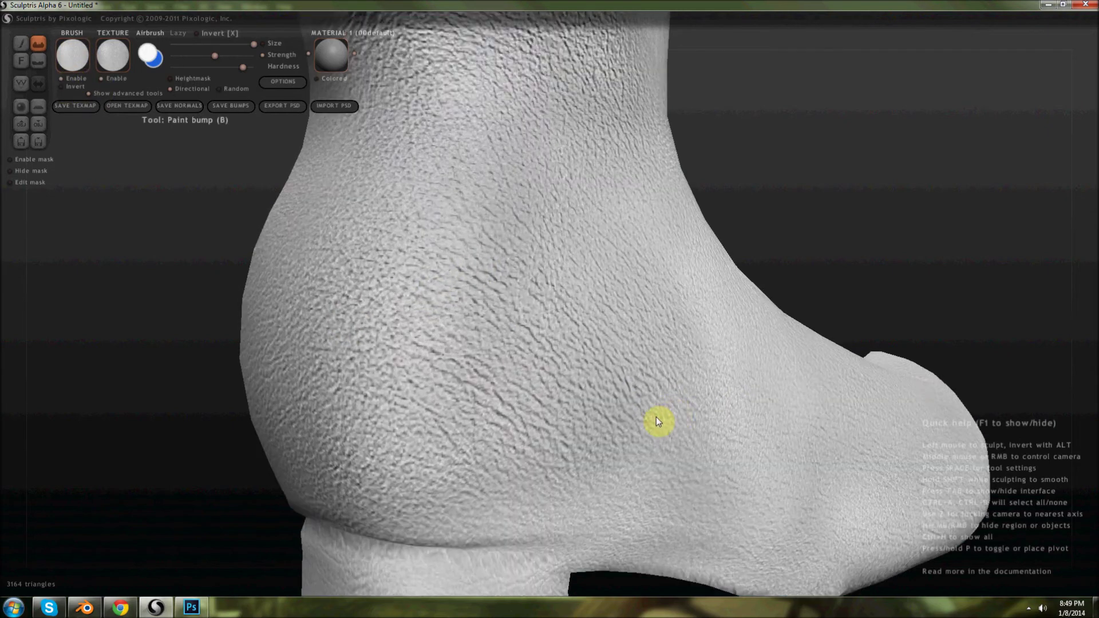
pyautogui.scroll(3, 504, 427)
pyautogui.scroll(-5, 690, 340)
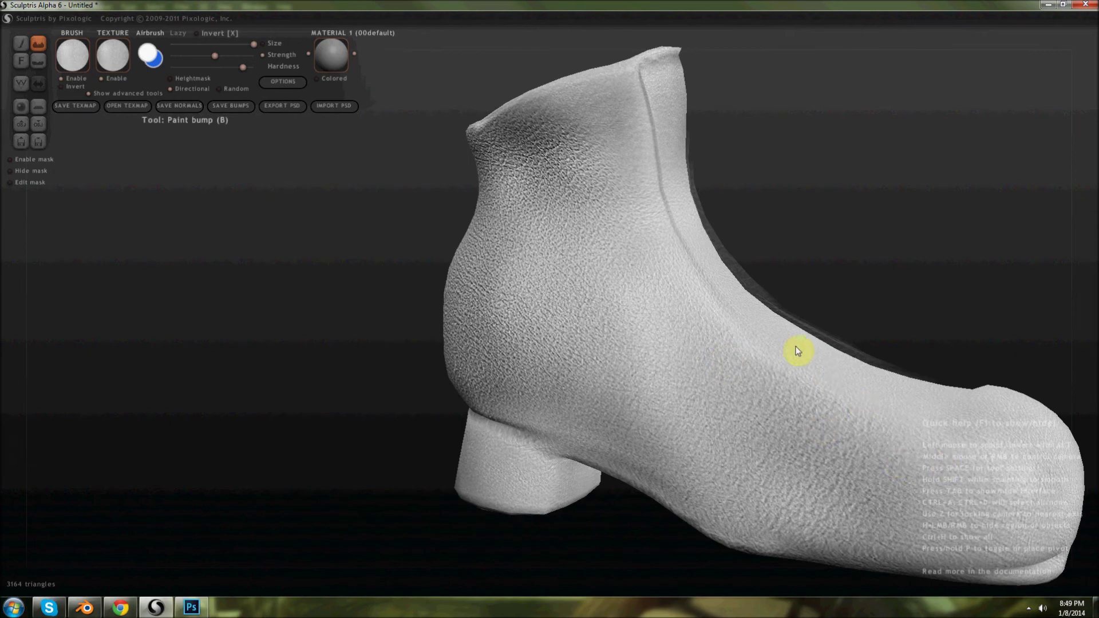
pyautogui.moveTo(617, 180)
pyautogui.mouseDown()
pyautogui.moveTo(597, 91)
pyautogui.moveTo(745, 253)
pyautogui.moveTo(558, 279)
pyautogui.moveTo(530, 201)
pyautogui.mouseUp()
pyautogui.moveTo(469, 476); pyautogui.dragTo(897, 310)
pyautogui.moveTo(459, 438); pyautogui.dragTo(368, 347)
pyautogui.moveTo(121, 326); pyautogui.dragTo(700, 326)
pyautogui.scroll(3, 666, 364)
pyautogui.moveTo(666, 365); pyautogui.dragTo(554, 330)
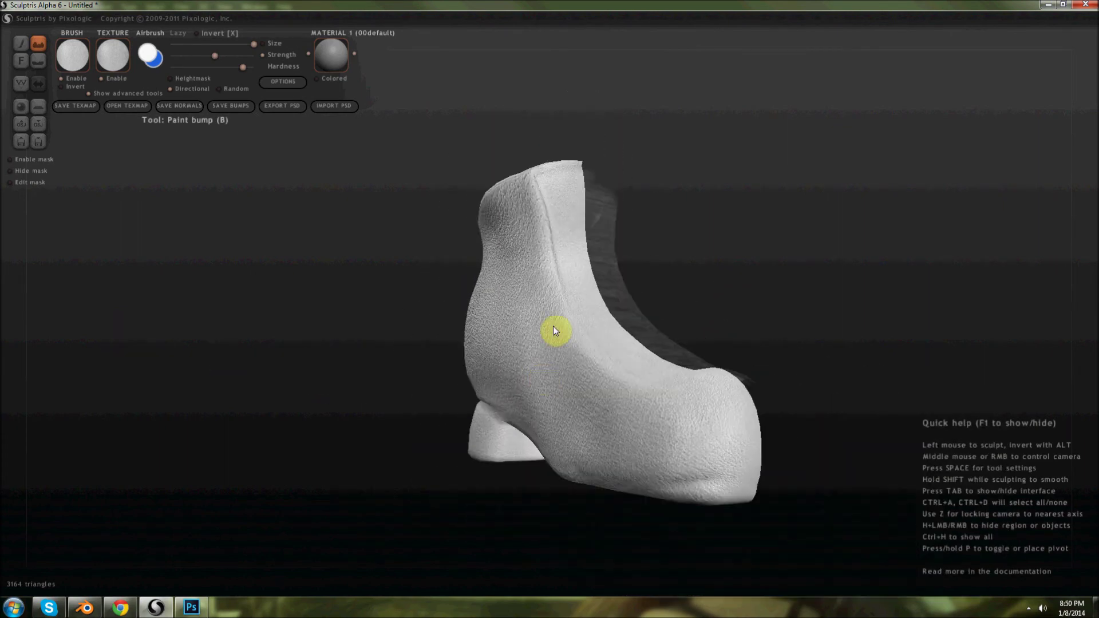
pyautogui.moveTo(629, 356); pyautogui.dragTo(695, 368)
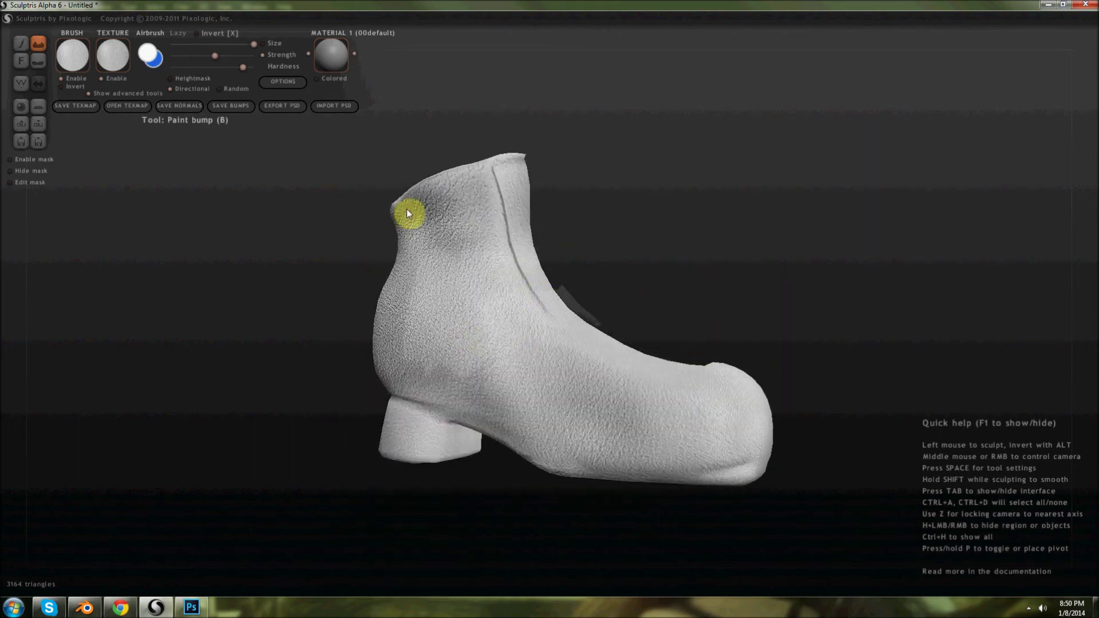
pyautogui.moveTo(407, 214); pyautogui.dragTo(660, 296)
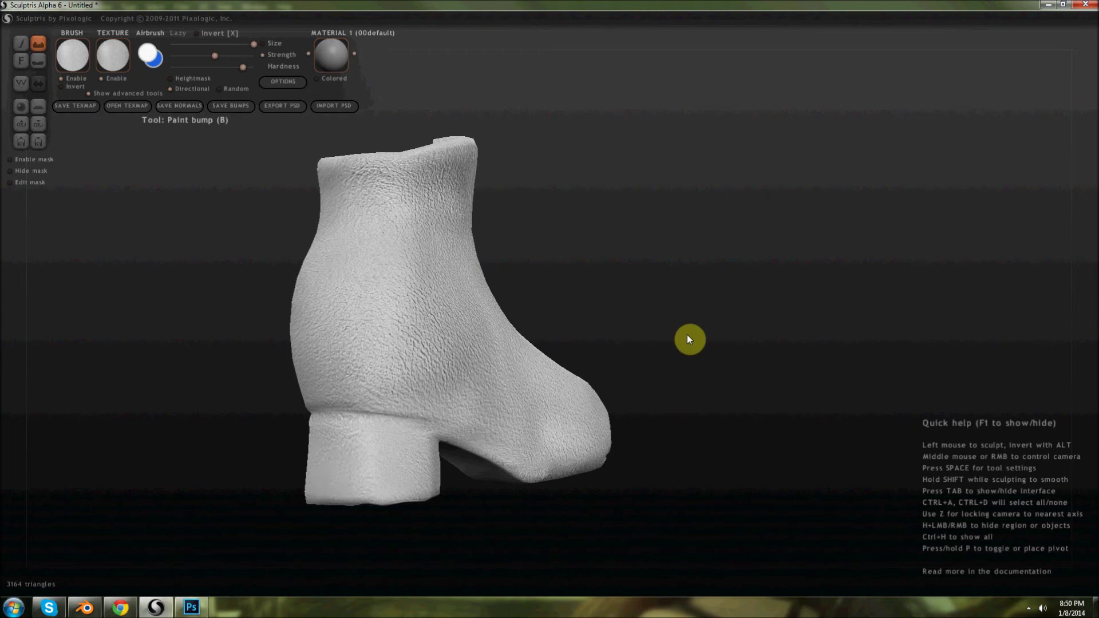
pyautogui.moveTo(681, 322)
pyautogui.mouseDown()
pyautogui.moveTo(568, 320)
pyautogui.moveTo(545, 282)
pyautogui.moveTo(396, 482)
pyautogui.mouseUp()
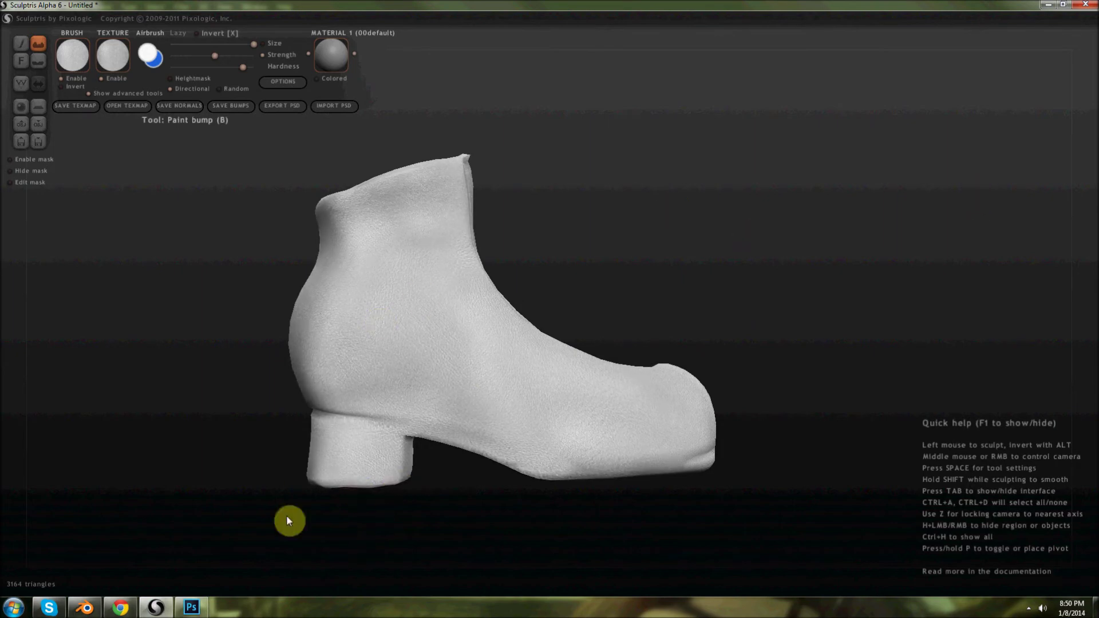
# - Switch to the morgueFile leather results in Chrome and open the brown English saddle photo in a new tab
pyautogui.click(120, 608)
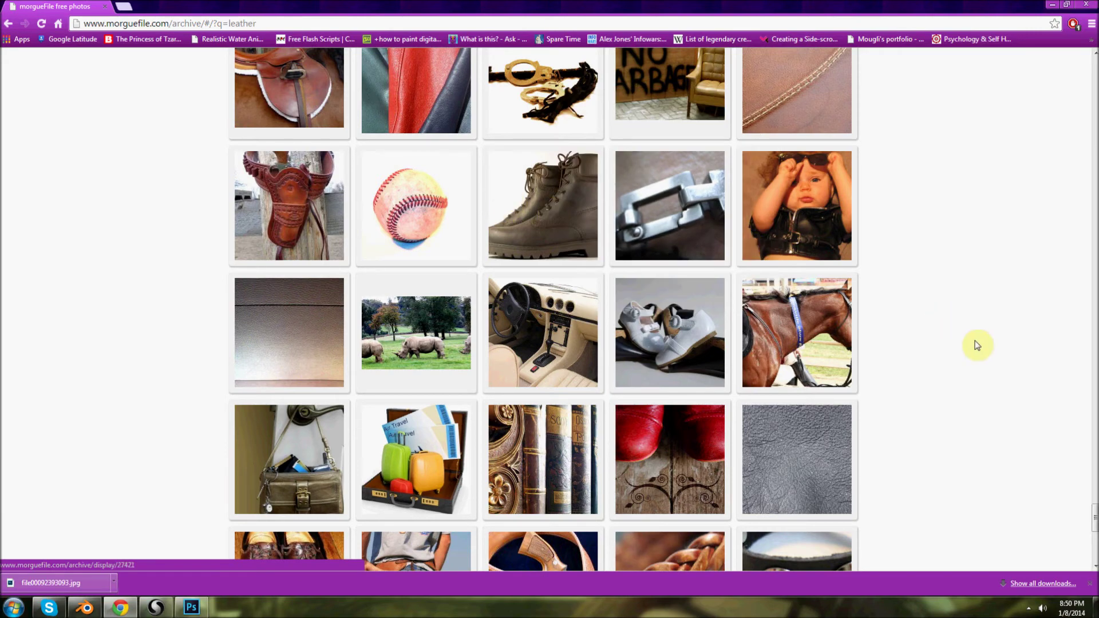
pyautogui.scroll(-2, 970, 358)
pyautogui.scroll(4, 970, 357)
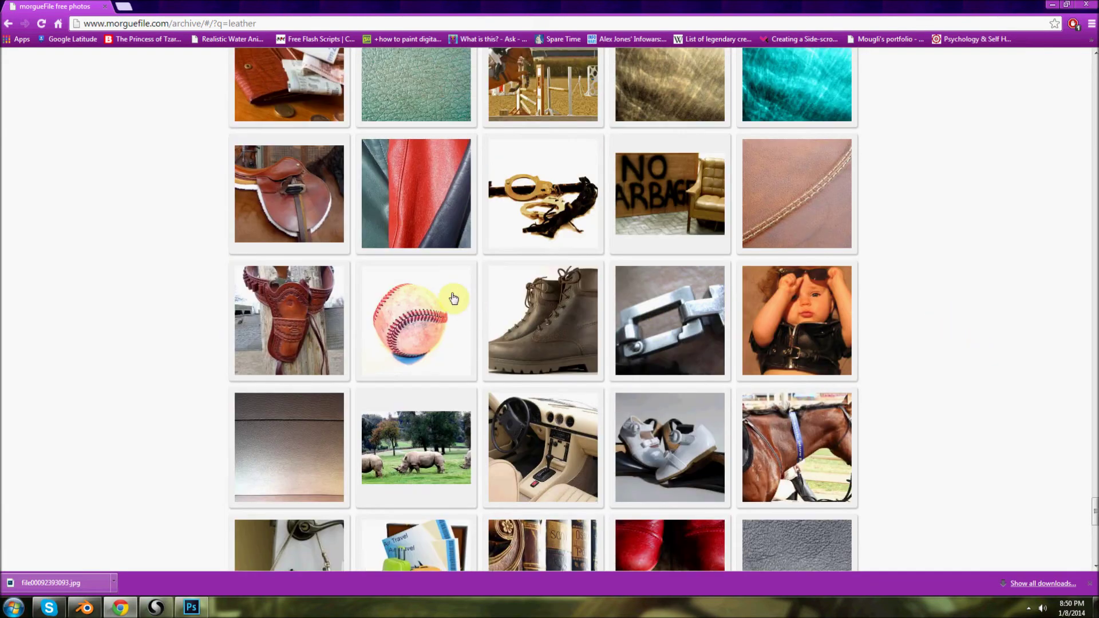
pyautogui.rightClick(300, 227)
pyautogui.click(322, 233)
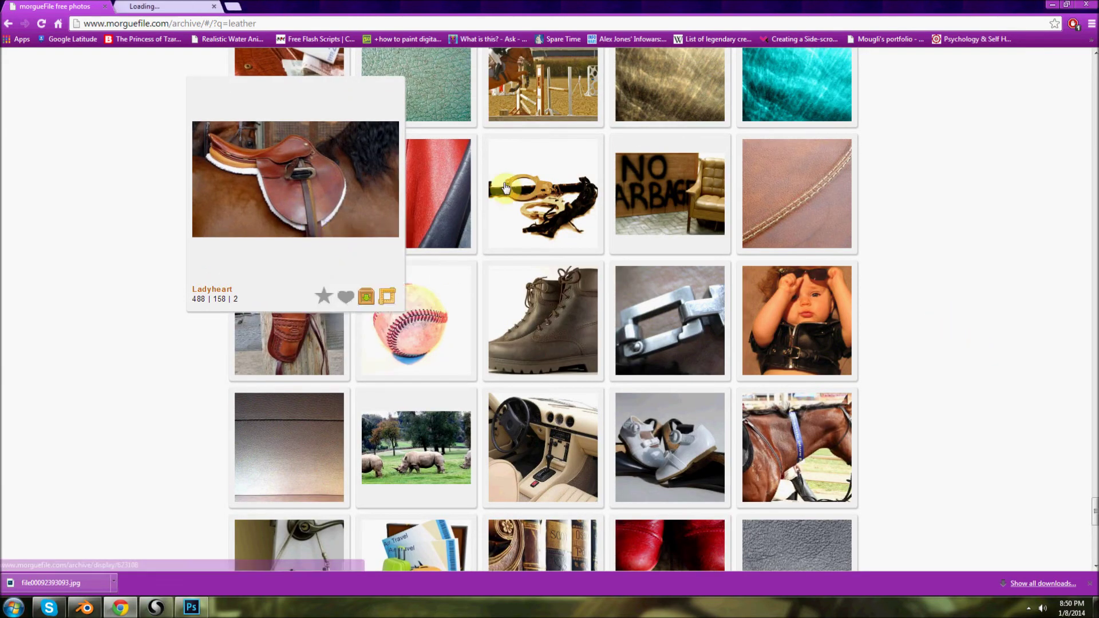
pyautogui.scroll(-1, 892, 348)
pyautogui.scroll(-5, 892, 347)
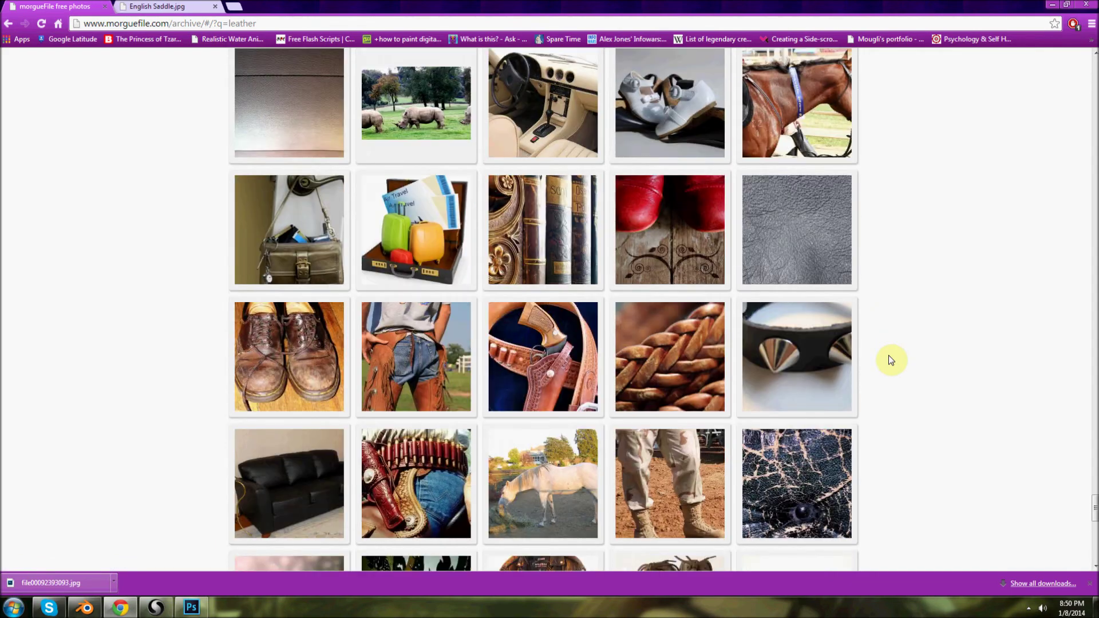
# - Browse further through the leather photos and open the dark brown suitcase photo in a new tab
pyautogui.scroll(-6, 891, 359)
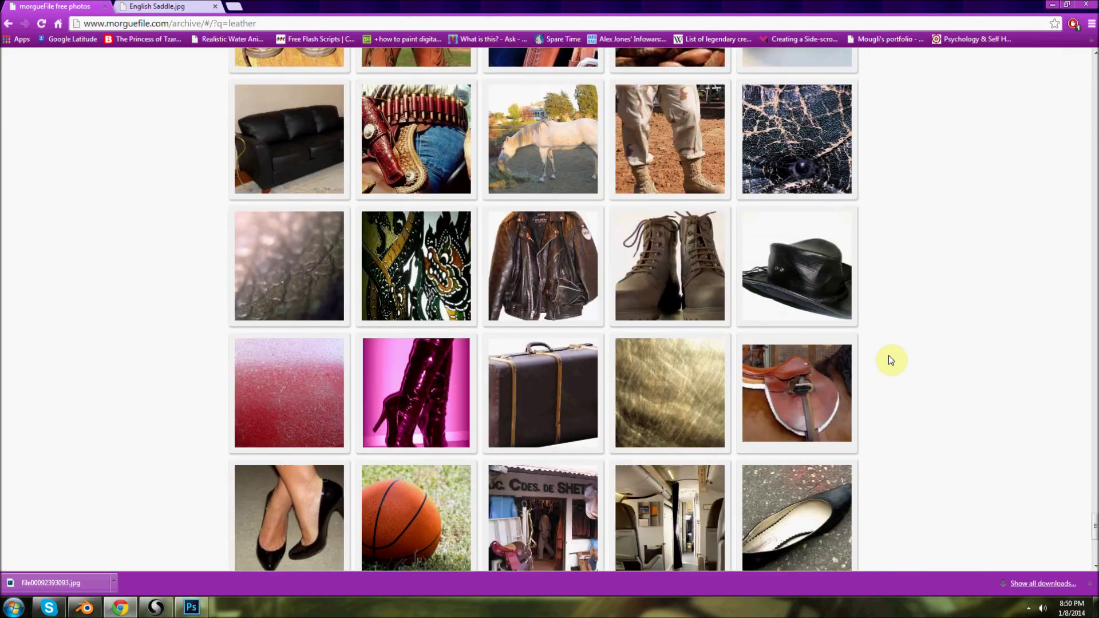
pyautogui.scroll(-3, 891, 359)
pyautogui.rightClick(537, 238)
pyautogui.click(558, 245)
pyautogui.scroll(-3, 779, 343)
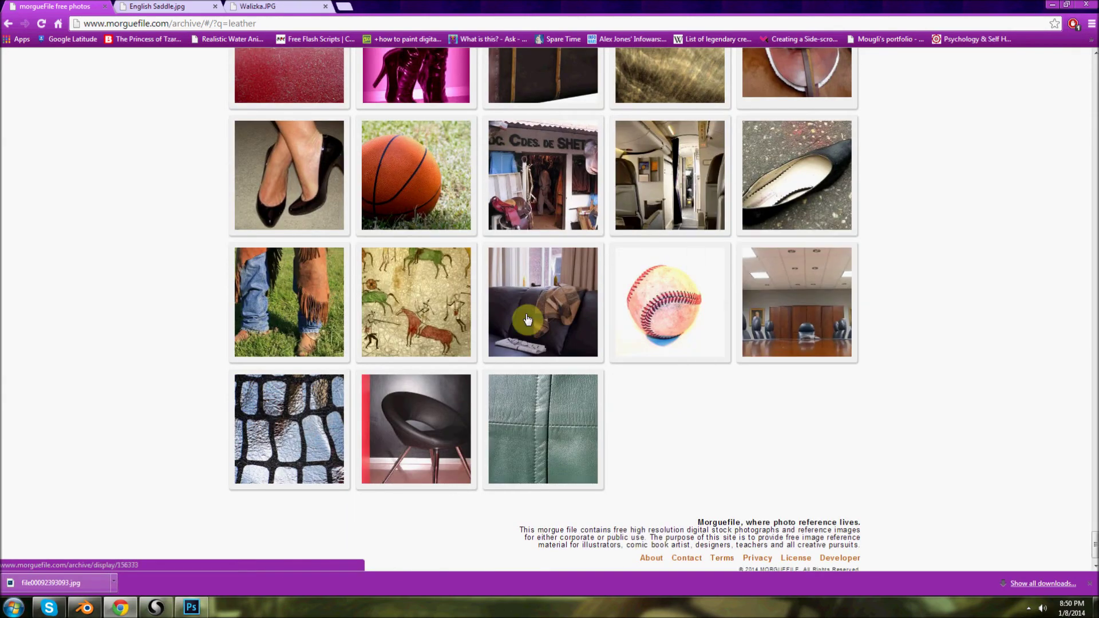
# - View the opened suitcase and saddle photo pages as references for brown leather
pyautogui.moveTo(527, 319)
pyautogui.scroll(5, 527, 319)
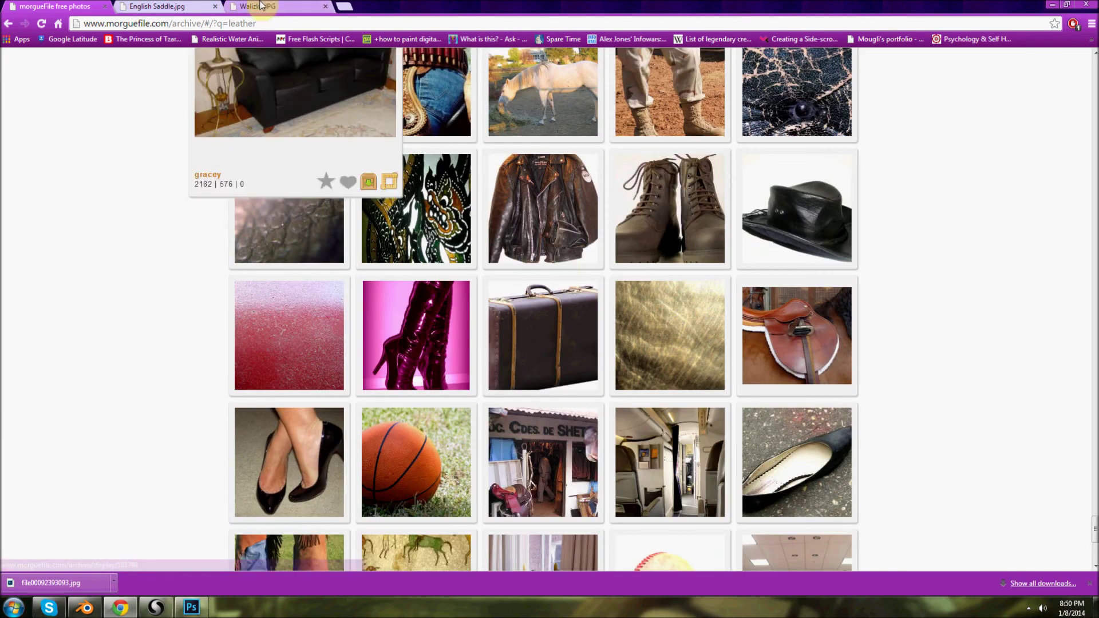
pyautogui.click(264, 7)
pyautogui.click(214, 3)
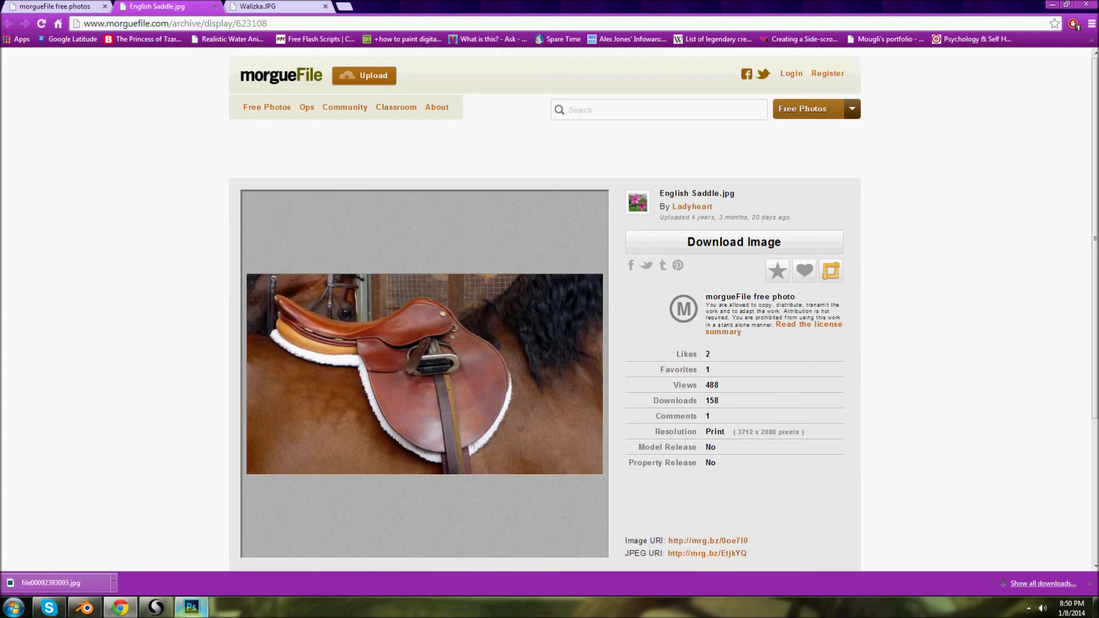
# - In Photoshop's SUNNY - Green Leather document, hide the grey Background copy and convert the Background into regular layer Layer 0
pyautogui.click(191, 607)
pyautogui.click(94, 44)
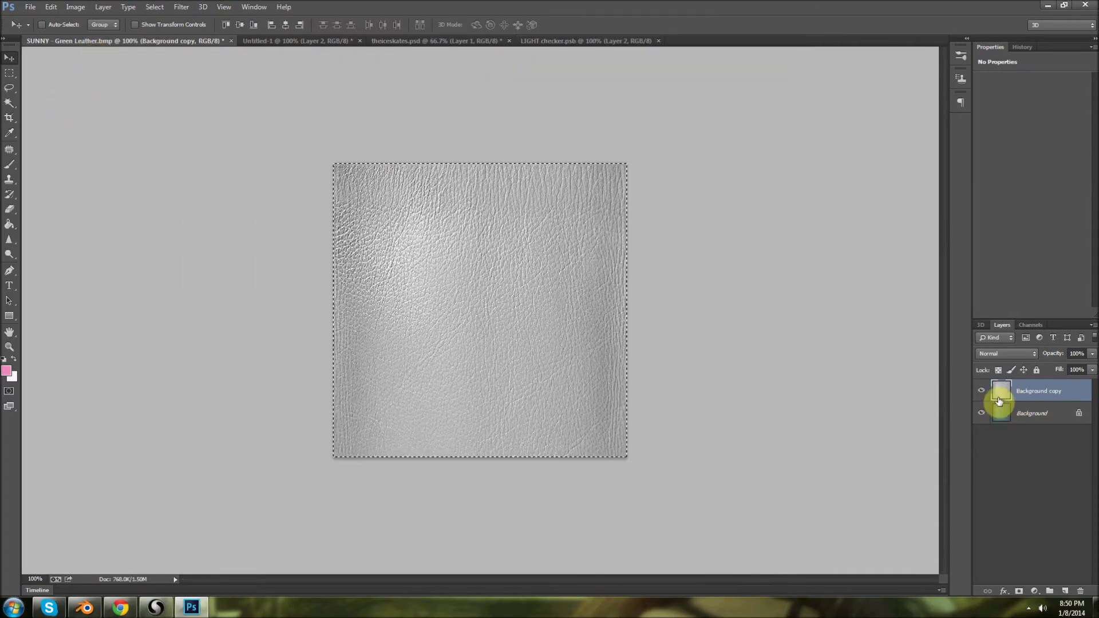
pyautogui.click(981, 390)
pyautogui.click(1042, 417)
pyautogui.doubleClick(1042, 417)
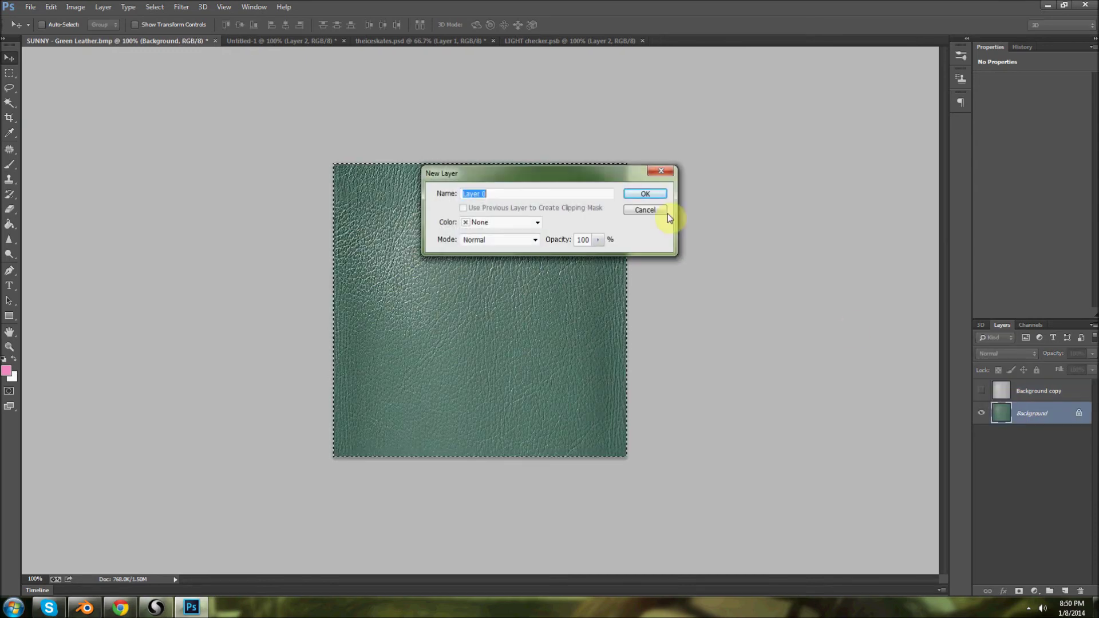
pyautogui.click(657, 194)
# - Duplicate the green leather layer as Layer 0 copy within the same document
pyautogui.rightClick(1018, 412)
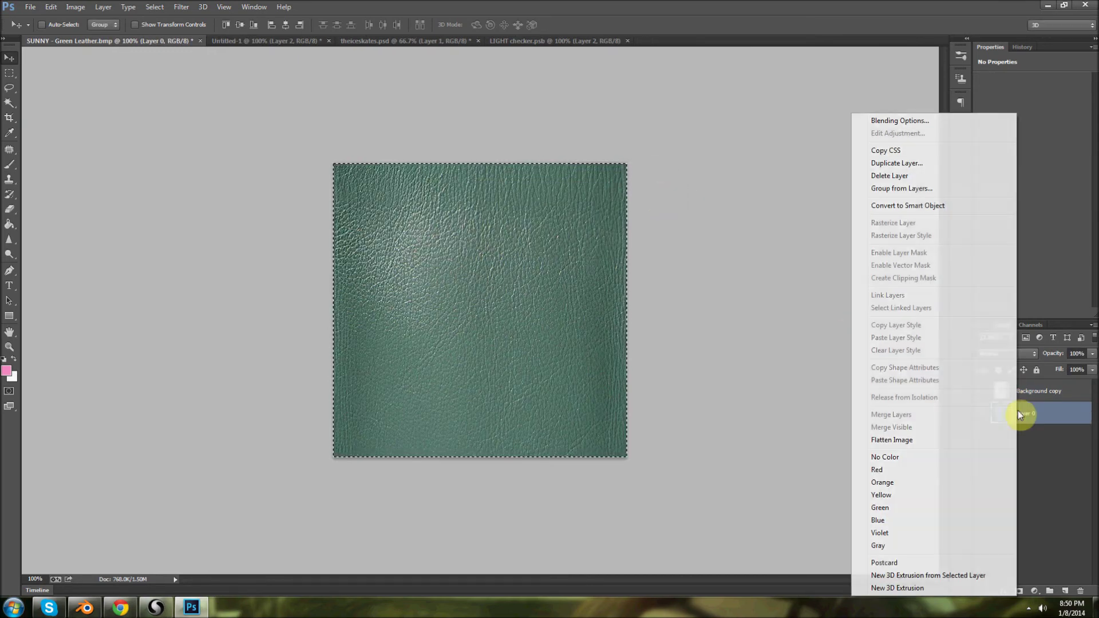
pyautogui.click(909, 164)
pyautogui.click(657, 189)
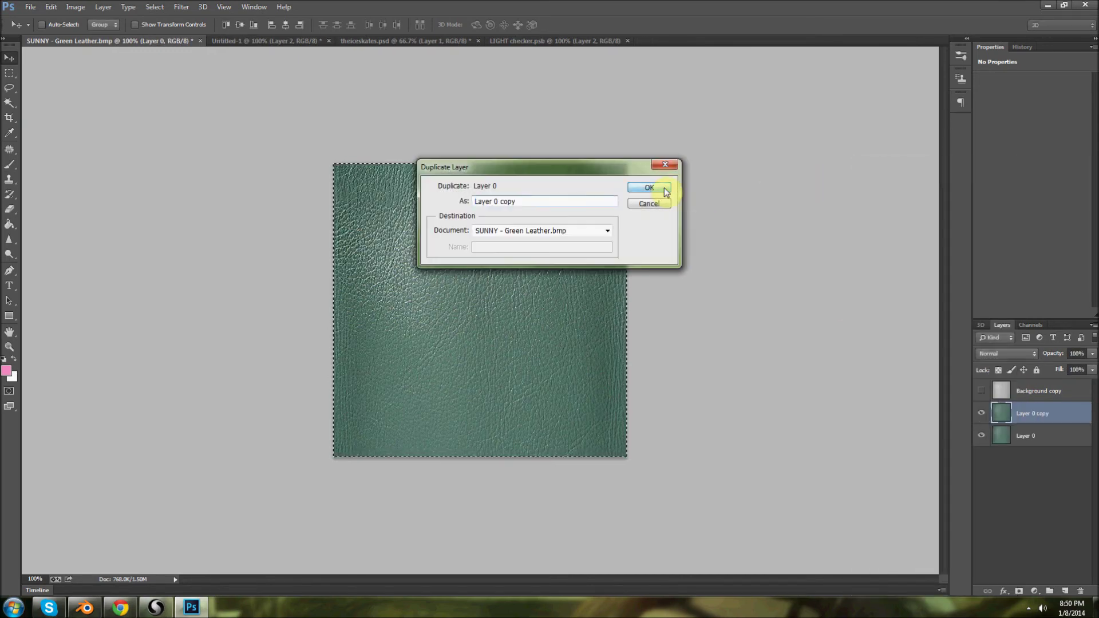
# - Recolour the duplicated leather layer with Hue/Saturation, using hue +180 and saturation -67
pyautogui.click(77, 7)
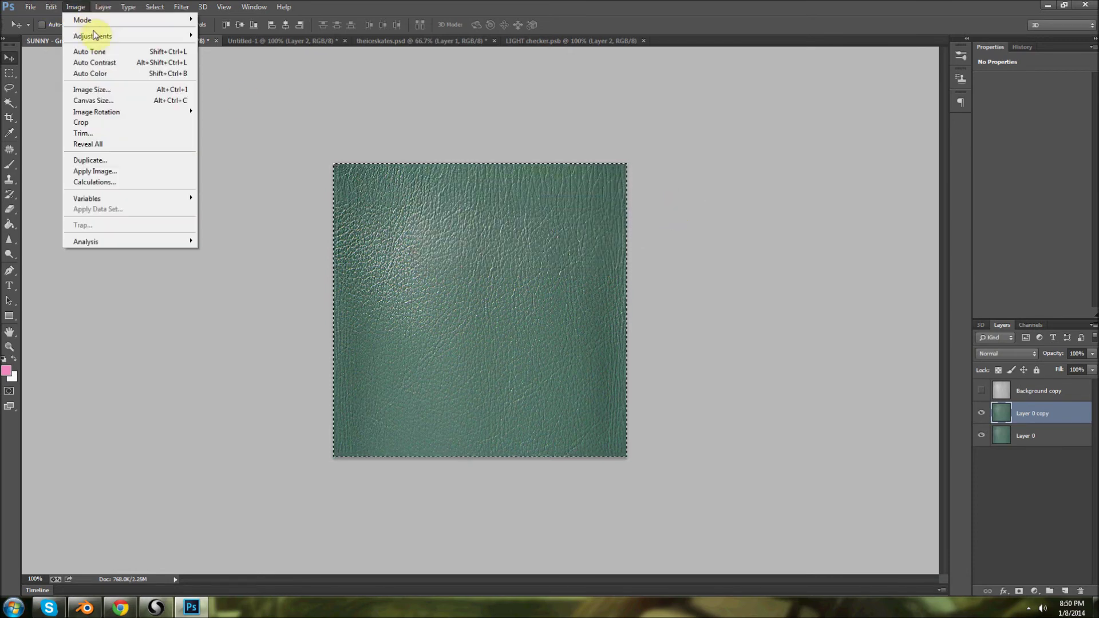
pyautogui.moveTo(186, 36)
pyautogui.click(232, 95)
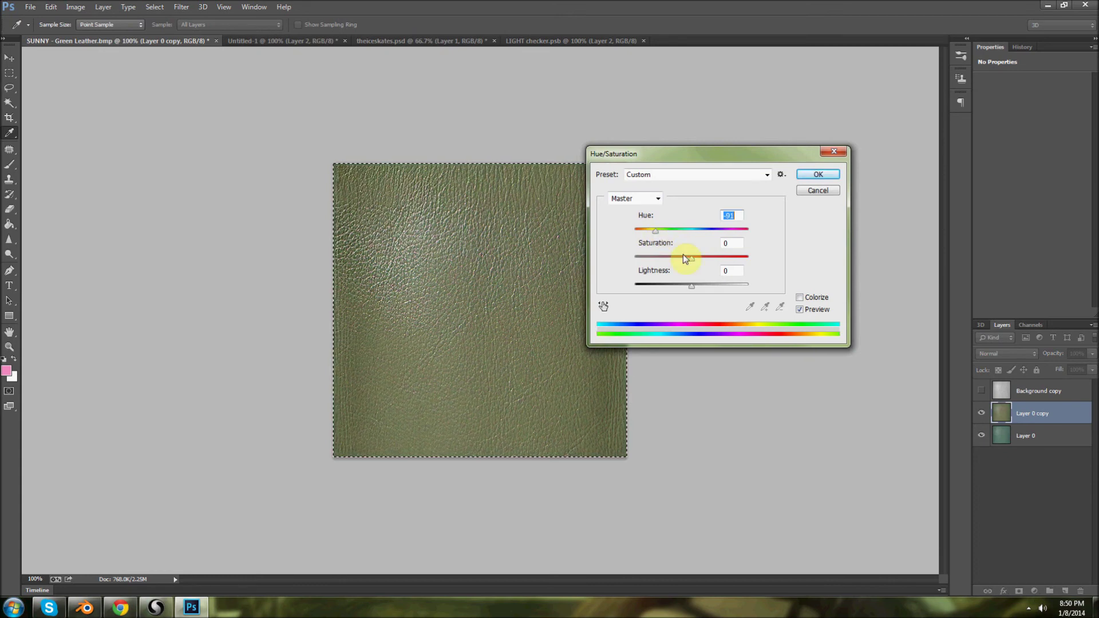
pyautogui.moveTo(653, 236); pyautogui.dragTo(677, 238)
pyautogui.hotkey('shift', 'Up')
pyautogui.hotkey('shift', 'Up')
pyautogui.hotkey('shift', 'Up')
pyautogui.hotkey('shift', 'Up')
pyautogui.hotkey('shift', 'Up')
pyautogui.hotkey('shift', 'Up')
pyautogui.hotkey('shift', 'Up')
pyautogui.hotkey('shift', 'Up')
pyautogui.hotkey('shift', 'Up')
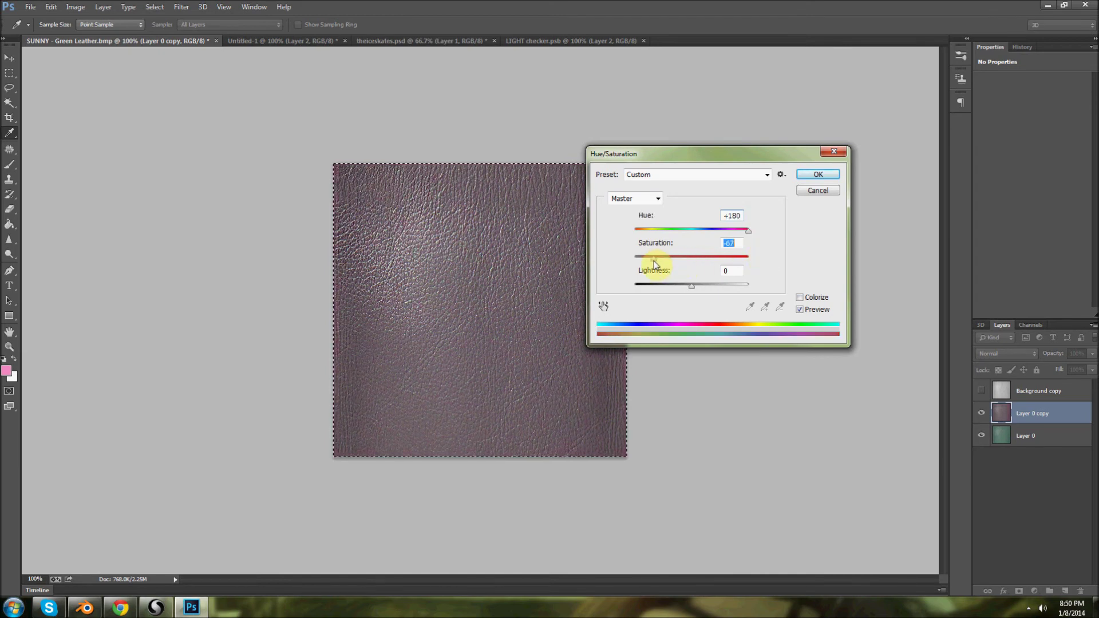
pyautogui.click(806, 175)
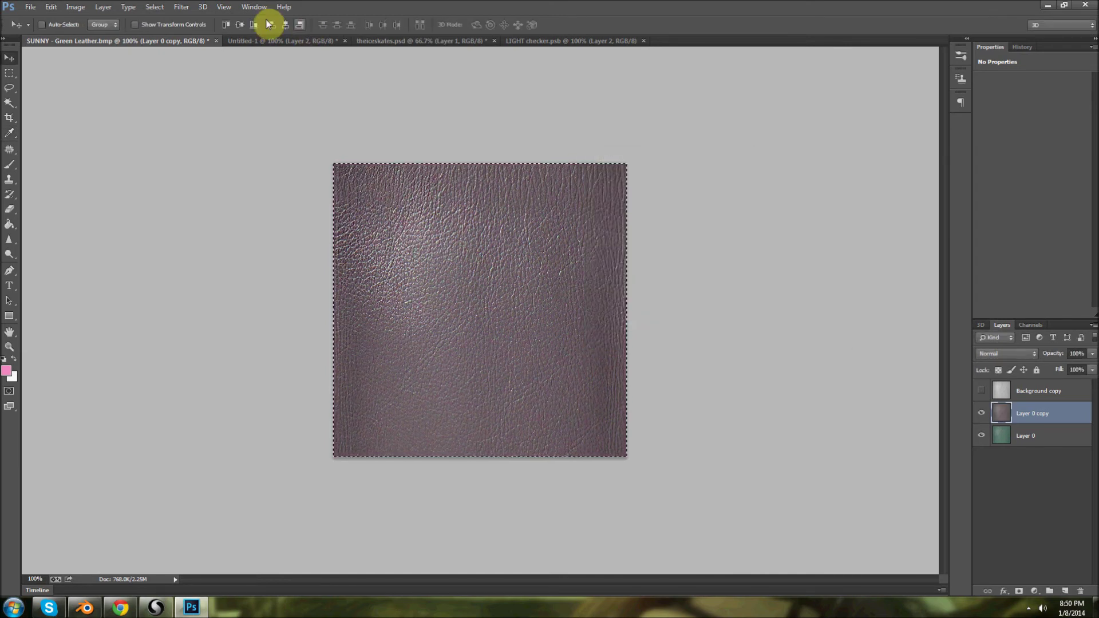
# - Darken the duplicated leather layer with Brightness/Contrast, using brightness -105 and contrast 54
pyautogui.click(76, 7)
pyautogui.moveTo(91, 34)
pyautogui.click(227, 36)
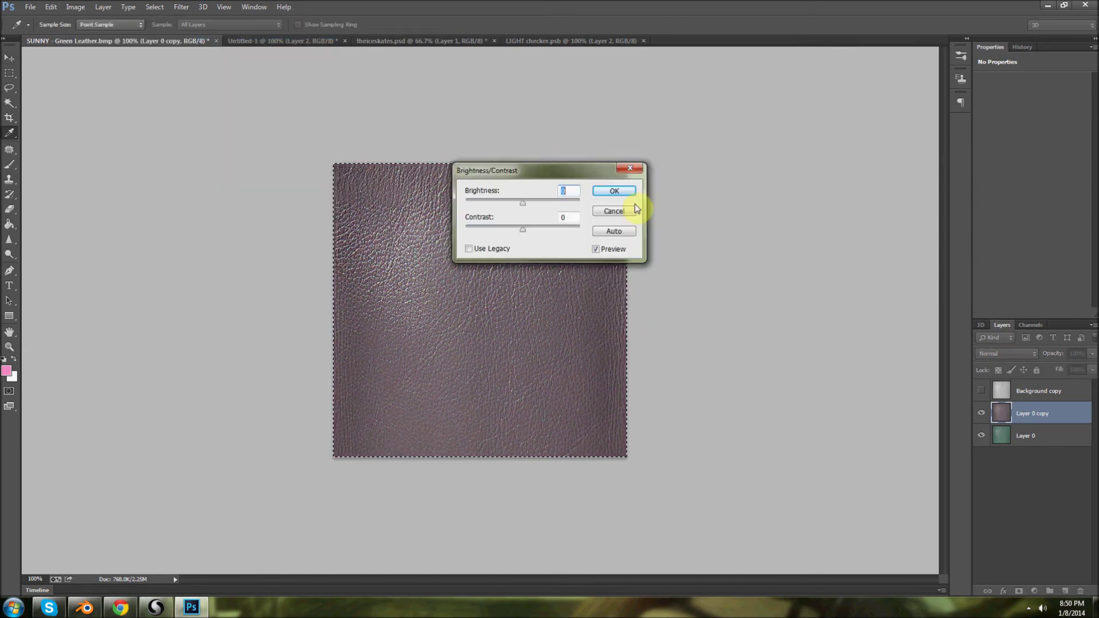
pyautogui.click(486, 201)
pyautogui.moveTo(548, 227); pyautogui.dragTo(553, 229)
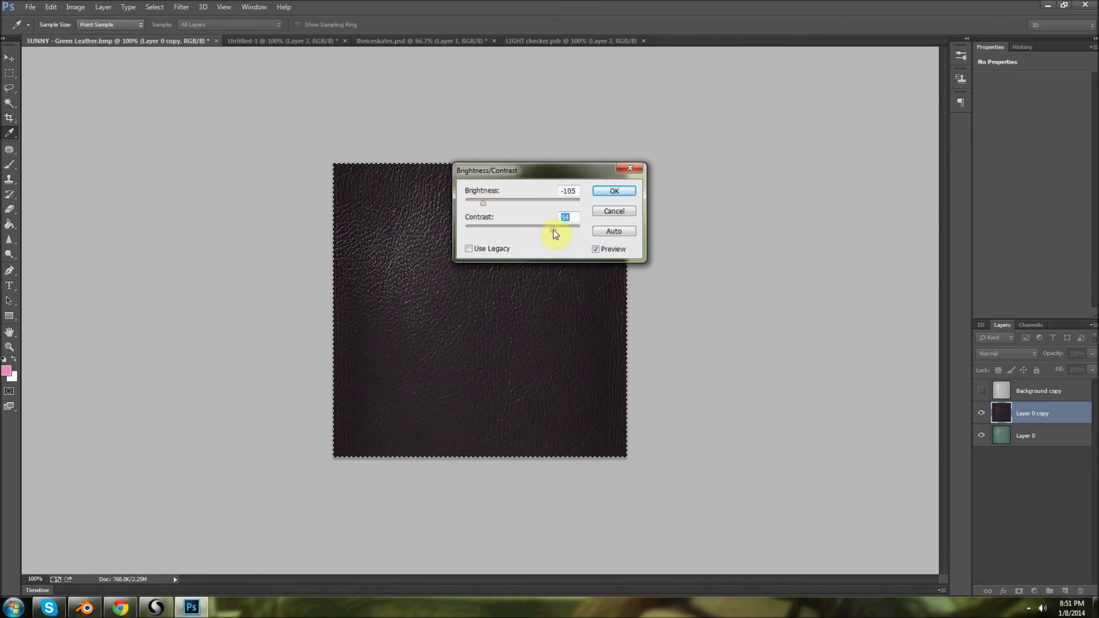
pyautogui.click(614, 190)
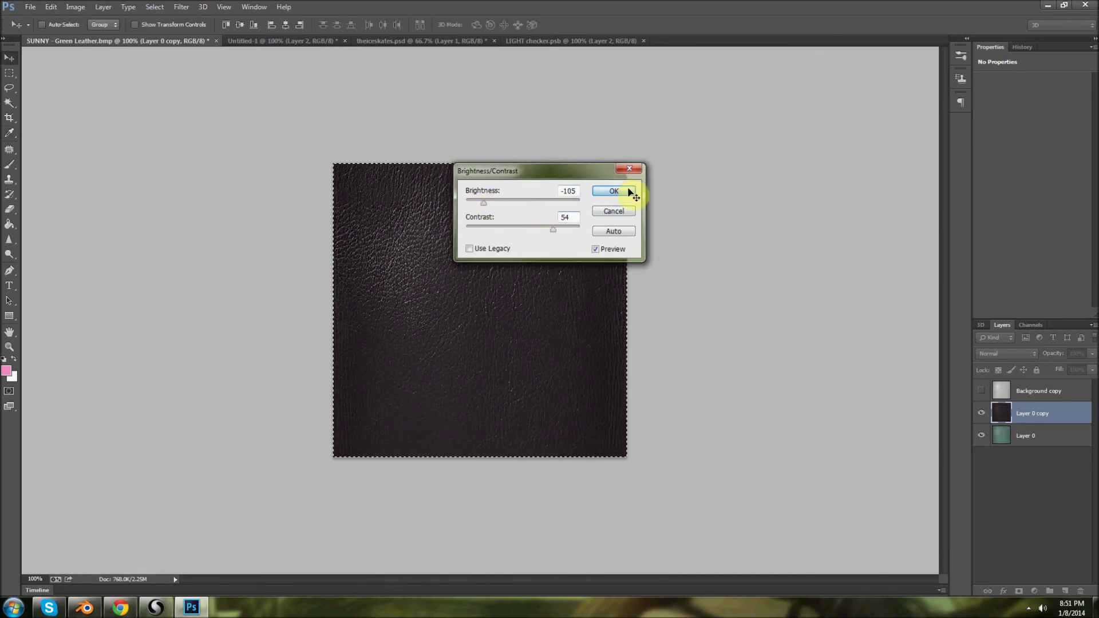
# - Apply Brightness/Contrast to the duplicated leather again with brightness -30 and contrast 17
pyautogui.click(72, 8)
pyautogui.moveTo(90, 35)
pyautogui.click(224, 37)
pyautogui.click(508, 203)
pyautogui.click(539, 229)
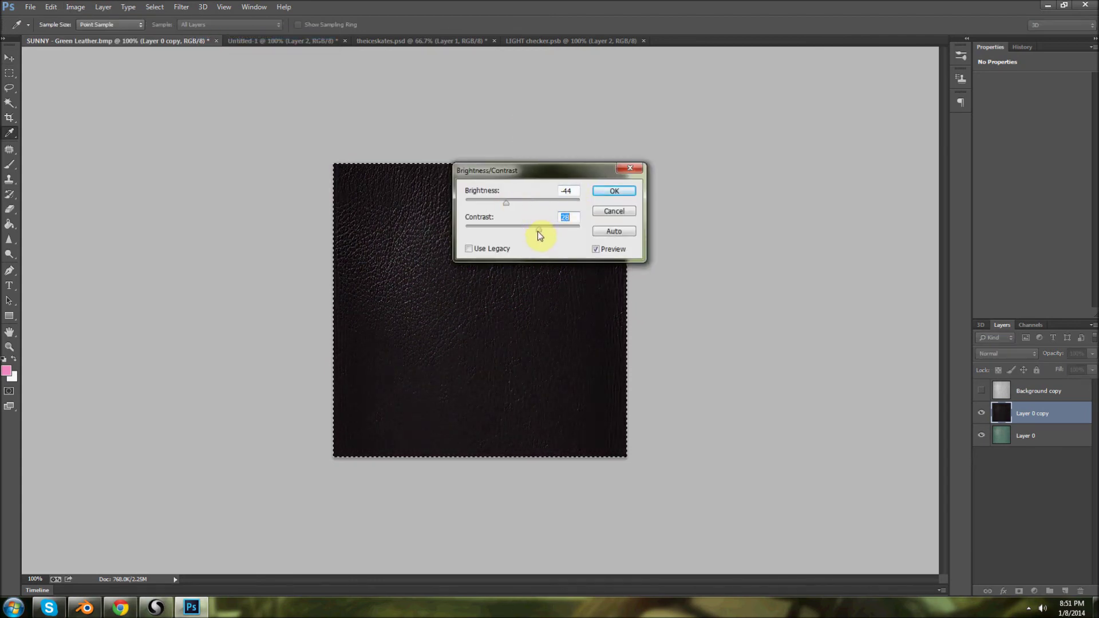
pyautogui.click(532, 230)
pyautogui.click(510, 203)
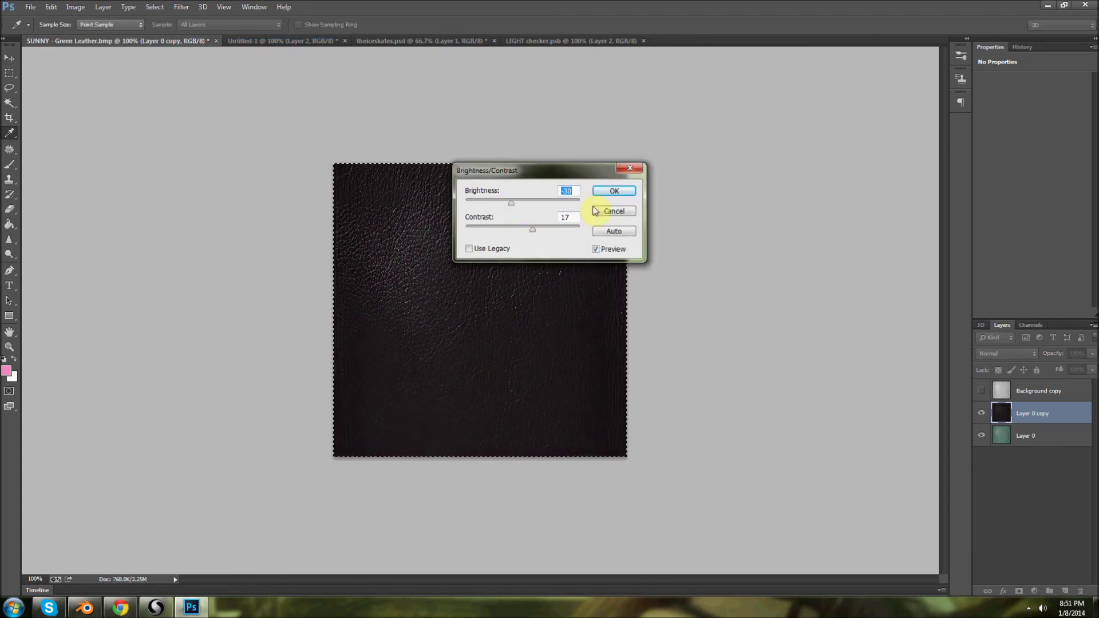
pyautogui.click(614, 191)
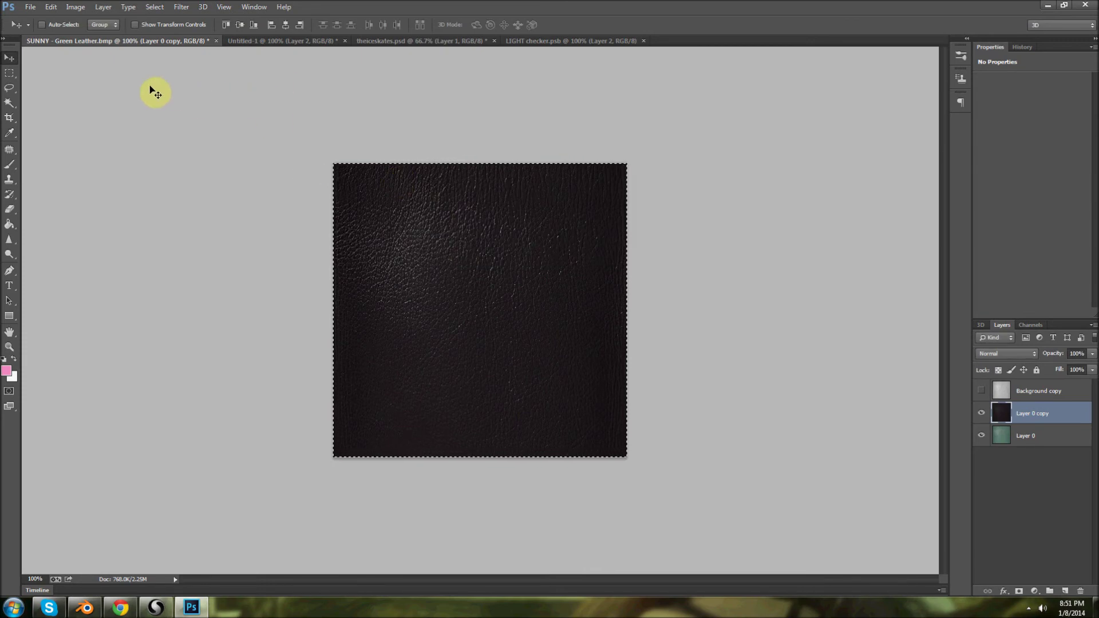
# - Place the dark leather in the Untitled-1 brush document as the uppermost layer and clip it to the pink circle
pyautogui.click(246, 39)
pyautogui.moveTo(391, 144); pyautogui.dragTo(982, 366)
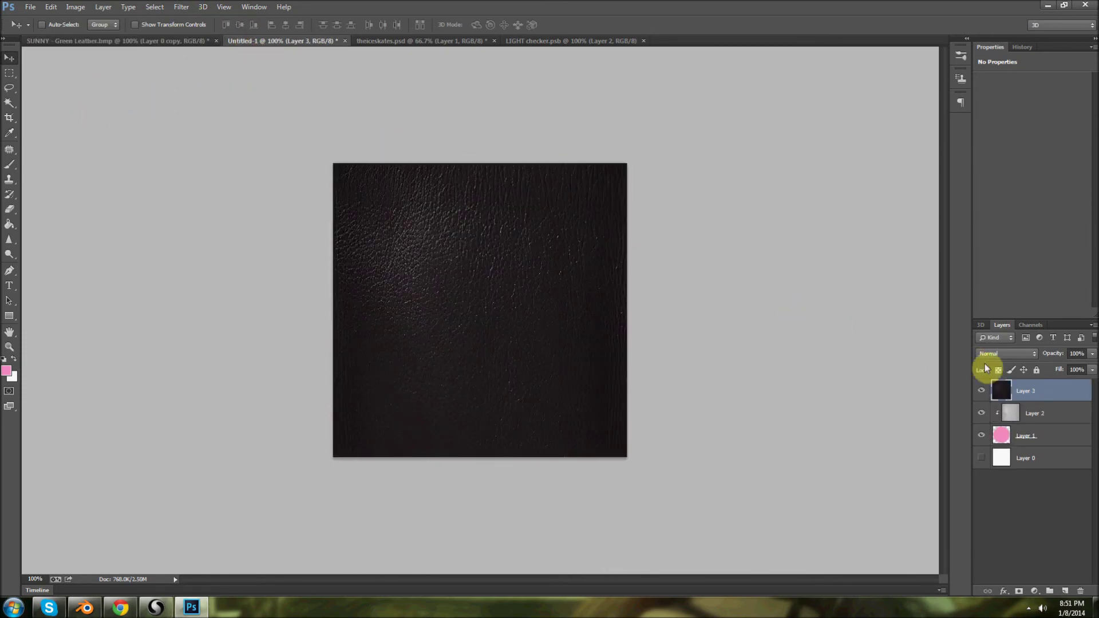
pyautogui.rightClick(1045, 396)
pyautogui.click(961, 278)
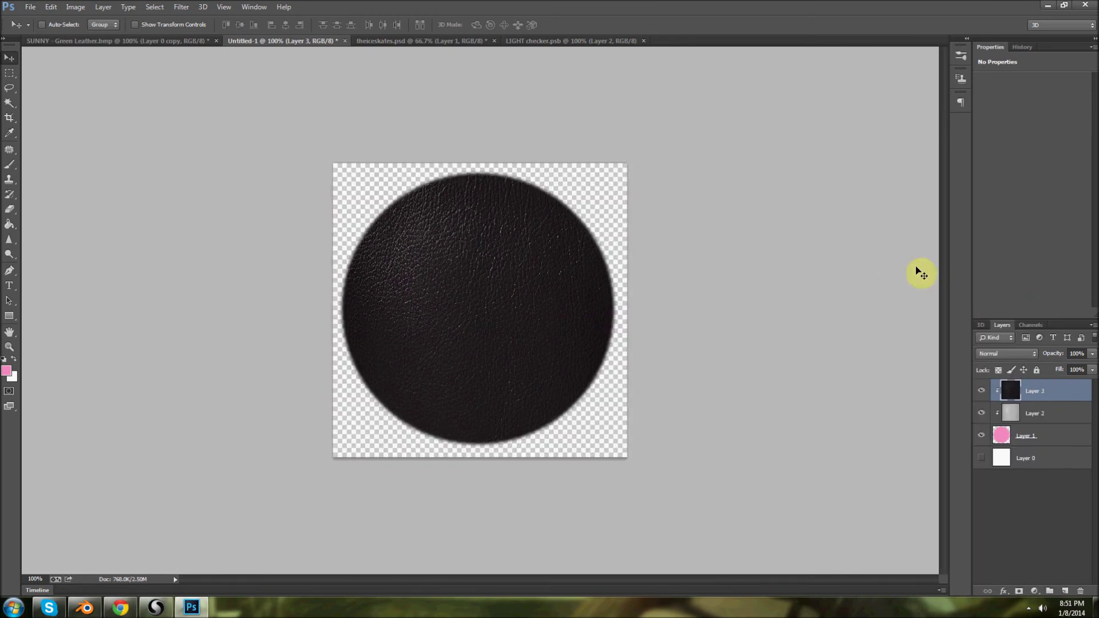
# - Save the circular dark leather brush to the Desktop as a PNG named "brown leather brush"
pyautogui.click(30, 7)
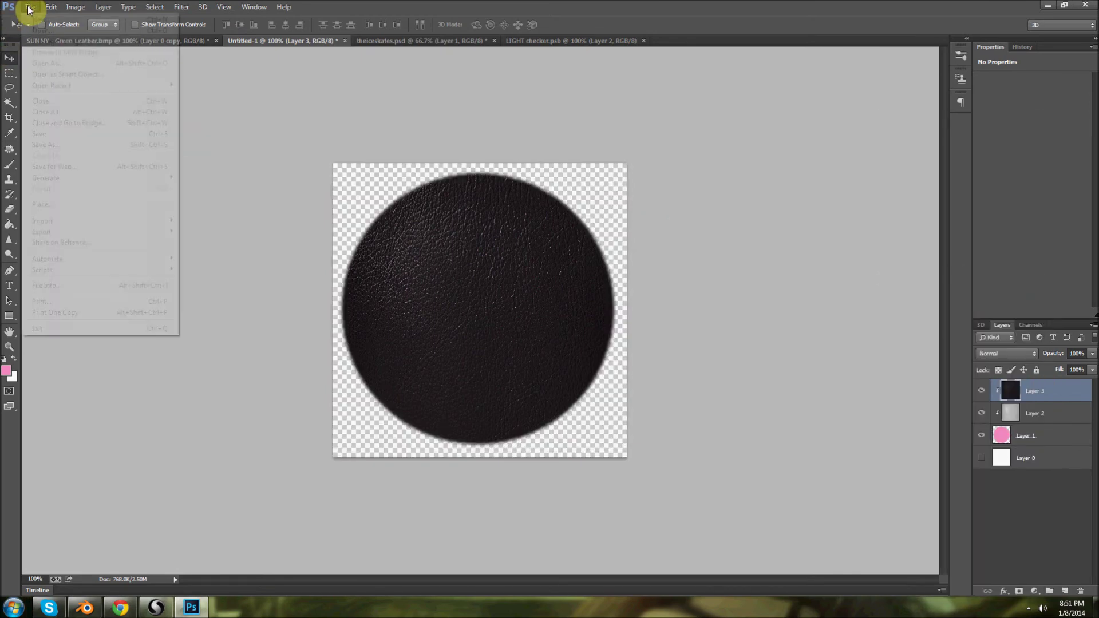
pyautogui.click(50, 144)
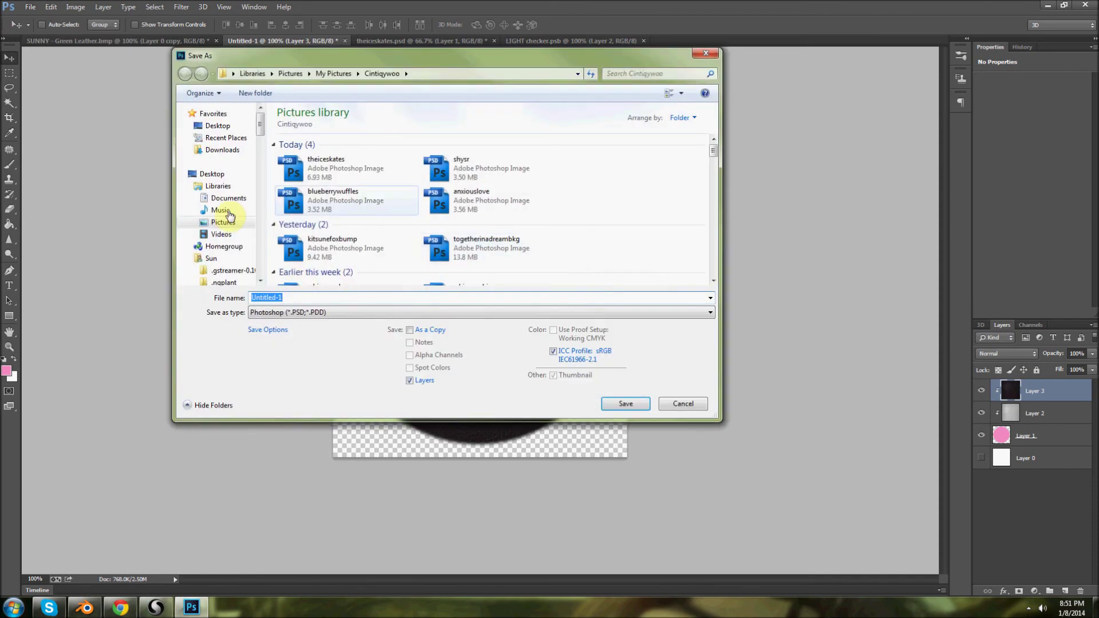
pyautogui.click(217, 126)
pyautogui.click(281, 312)
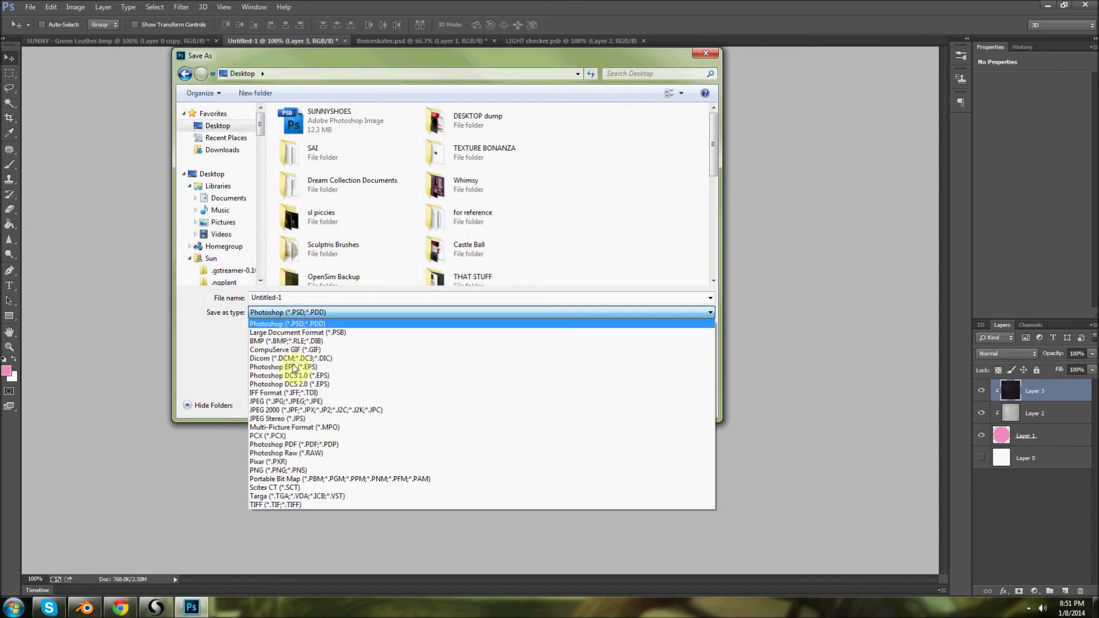
pyautogui.click(273, 471)
pyautogui.click(303, 298)
pyautogui.write('brow')
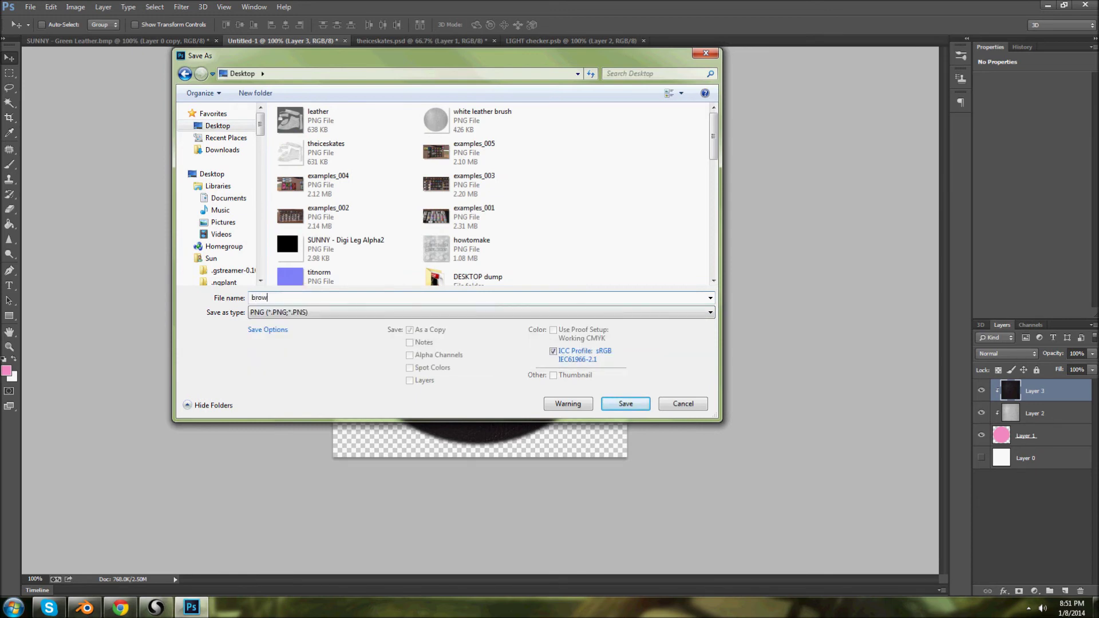
pyautogui.write('n leather brush')
pyautogui.press('Return')
pyautogui.press('Return')
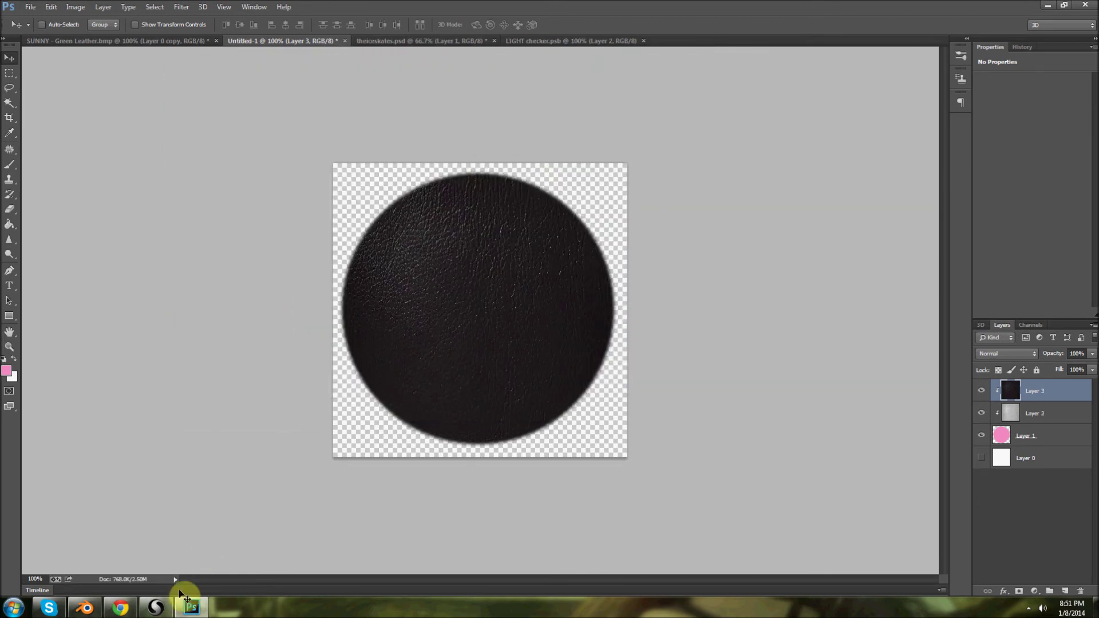
# - Switch to Sculptris and load "brown leather brush" from the Desktop as the painting texture
pyautogui.click(155, 605)
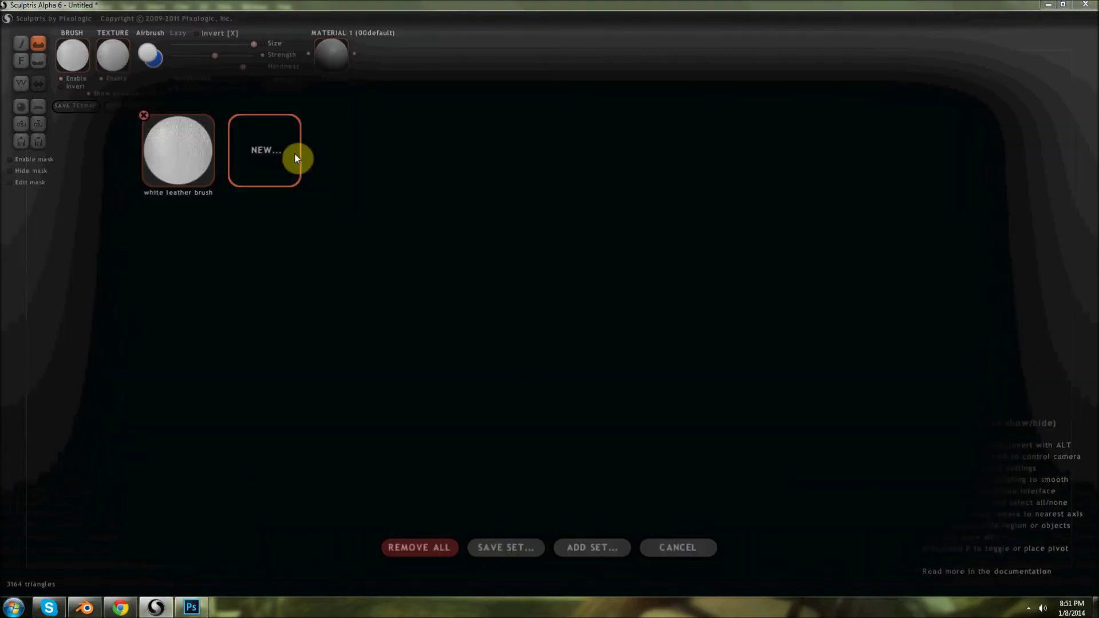
pyautogui.click(294, 153)
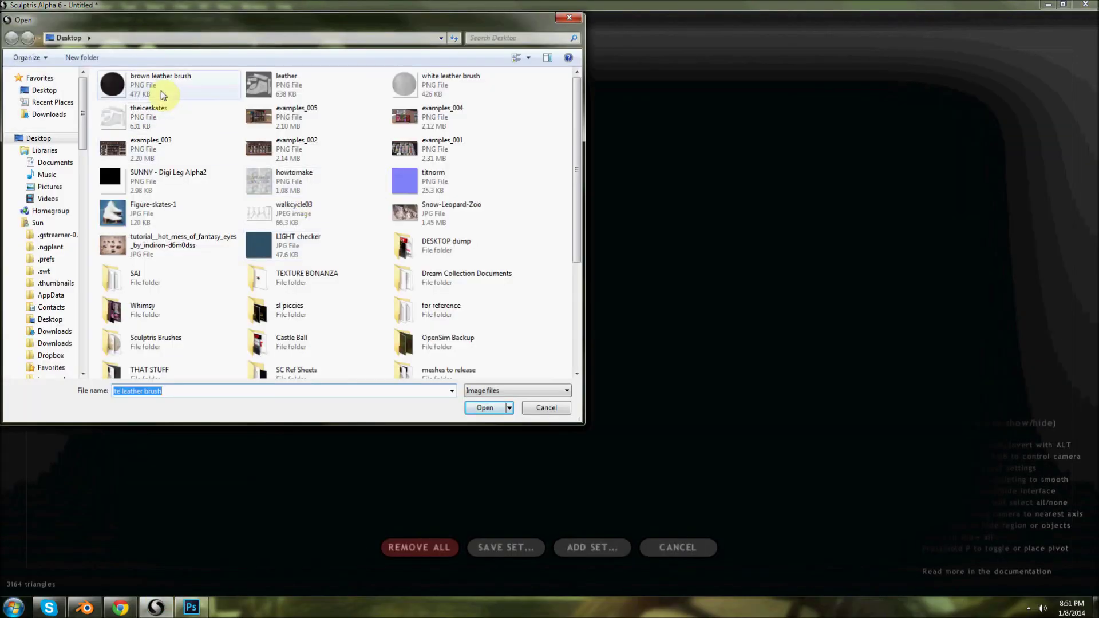
pyautogui.click(160, 91)
pyautogui.press('Return')
pyautogui.click(275, 184)
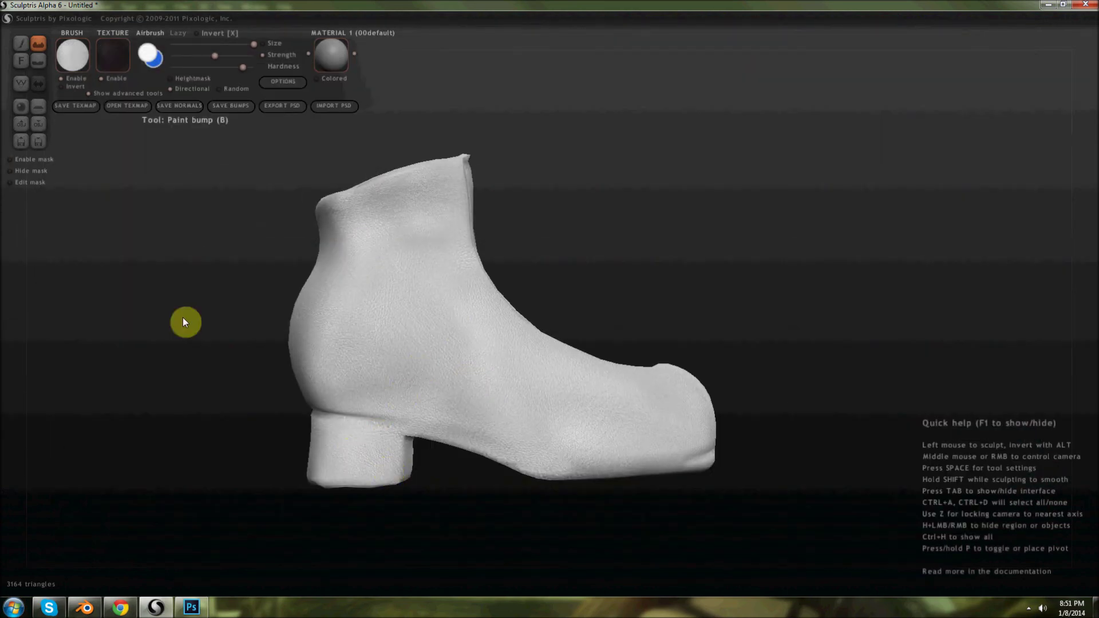
# - Paint the dark leather texture in colour mode over the boot's heel and the lower edge of its side
pyautogui.press('d')
pyautogui.moveTo(361, 452)
pyautogui.mouseDown()
pyautogui.moveTo(368, 481)
pyautogui.moveTo(351, 469)
pyautogui.moveTo(537, 376)
pyautogui.moveTo(425, 297)
pyautogui.moveTo(383, 311)
pyautogui.moveTo(329, 360)
pyautogui.moveTo(418, 356)
pyautogui.moveTo(594, 523)
pyautogui.moveTo(585, 498)
pyautogui.moveTo(614, 552)
pyautogui.moveTo(419, 327)
pyautogui.moveTo(549, 356)
pyautogui.mouseUp()
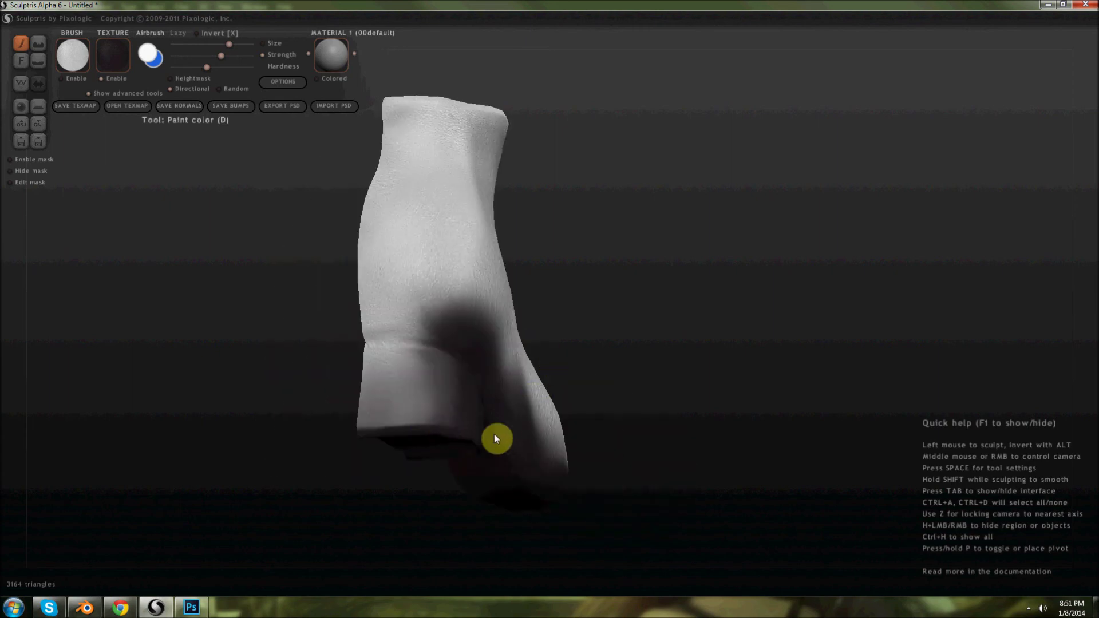
pyautogui.scroll(3, 494, 434)
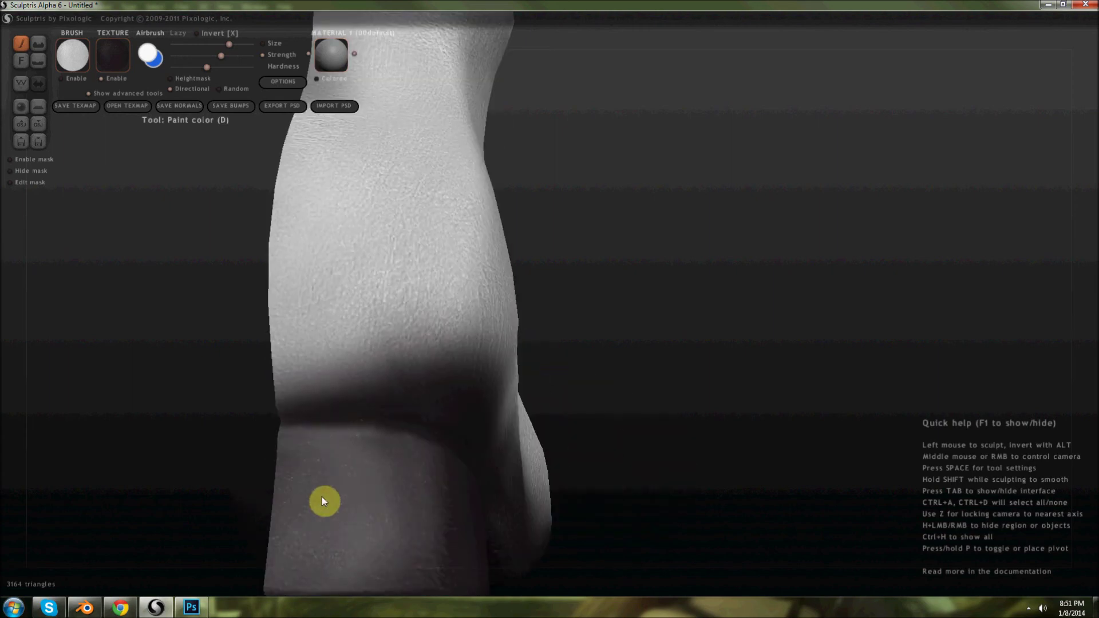
pyautogui.moveTo(463, 535); pyautogui.dragTo(548, 569)
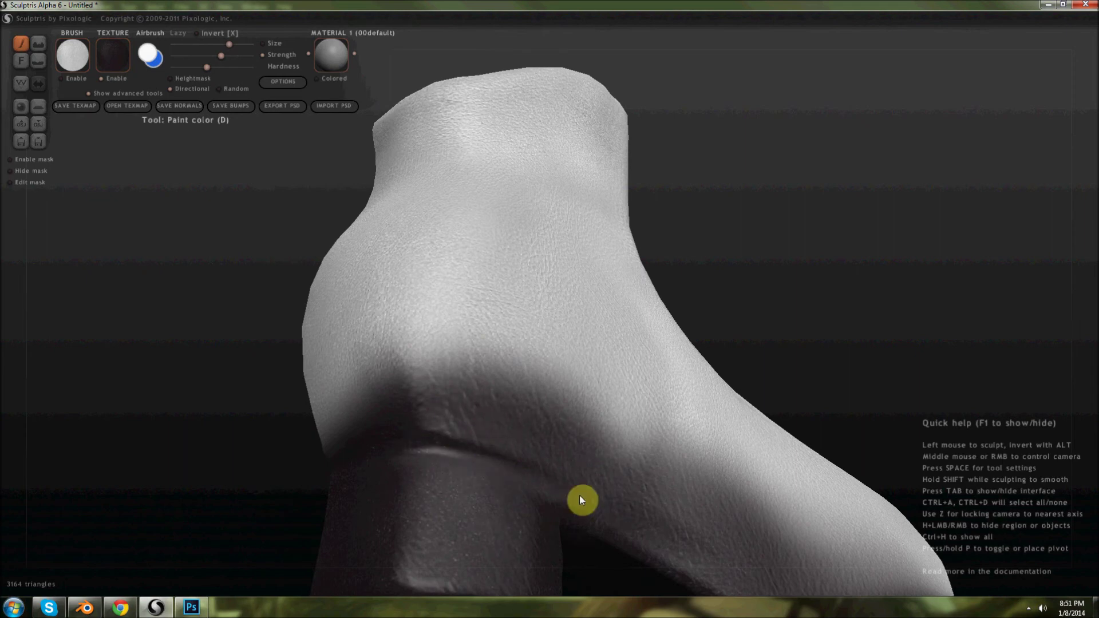
pyautogui.moveTo(788, 341); pyautogui.dragTo(541, 343)
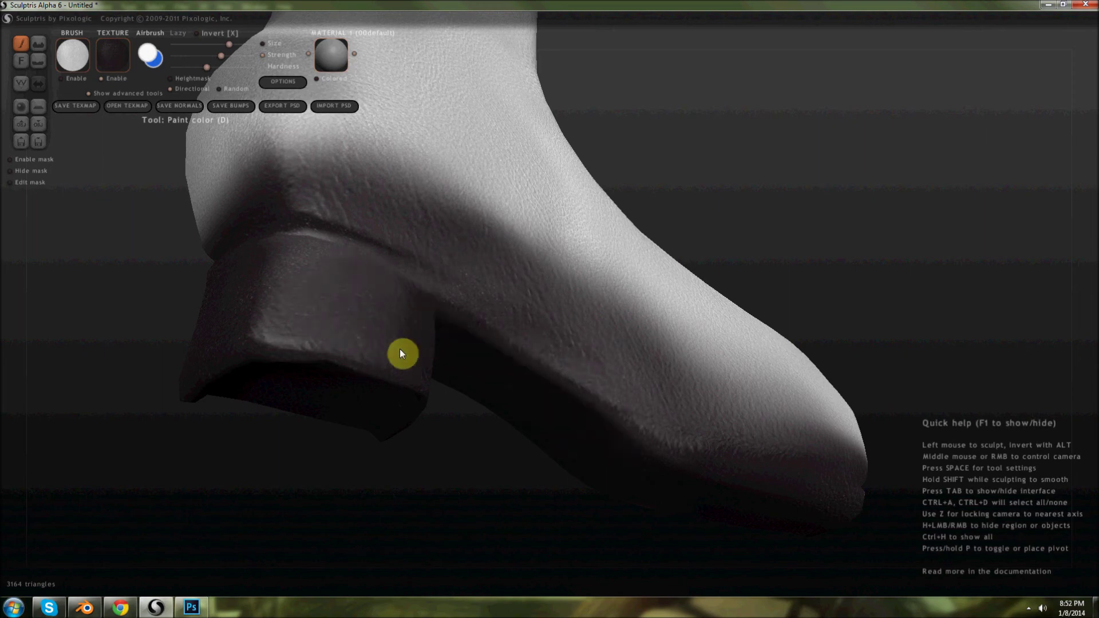
pyautogui.moveTo(292, 350); pyautogui.dragTo(368, 350)
# - Cover the underside of the heel and the sole with the dark leather texture
pyautogui.moveTo(399, 265)
pyautogui.mouseDown()
pyautogui.moveTo(418, 337)
pyautogui.moveTo(704, 336)
pyautogui.moveTo(588, 237)
pyautogui.moveTo(447, 227)
pyautogui.mouseUp()
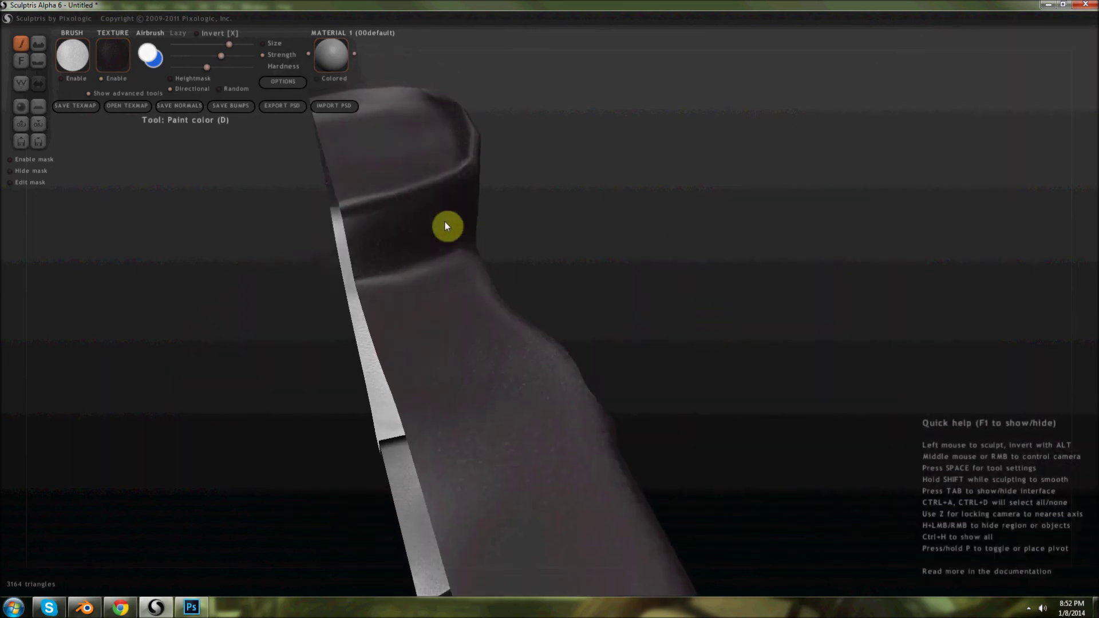
pyautogui.moveTo(497, 506); pyautogui.dragTo(851, 353)
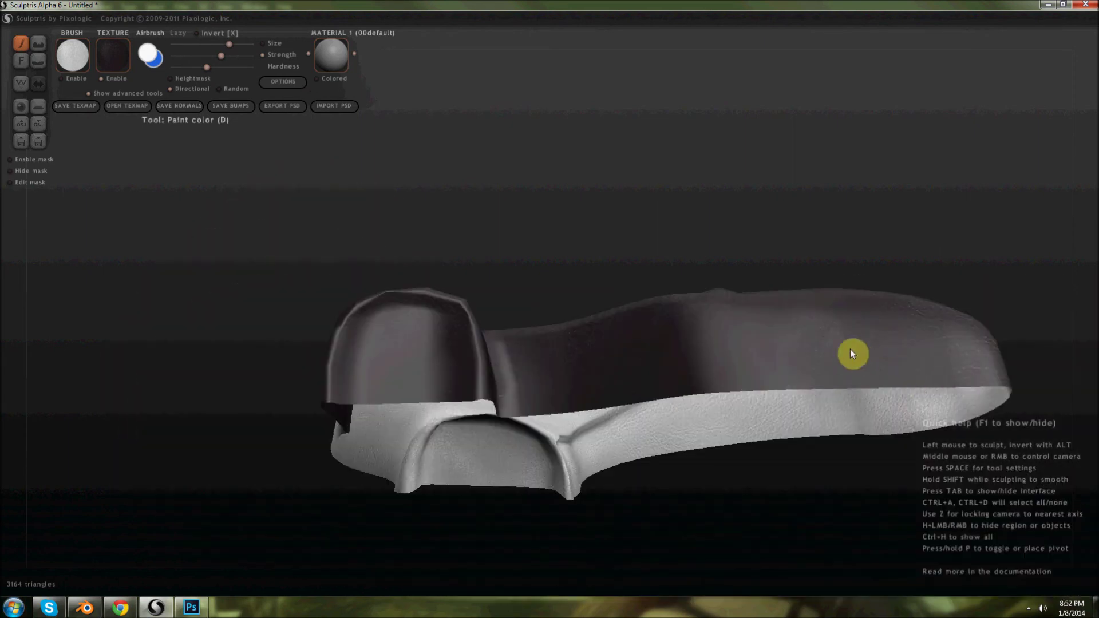
pyautogui.moveTo(641, 351); pyautogui.dragTo(759, 228)
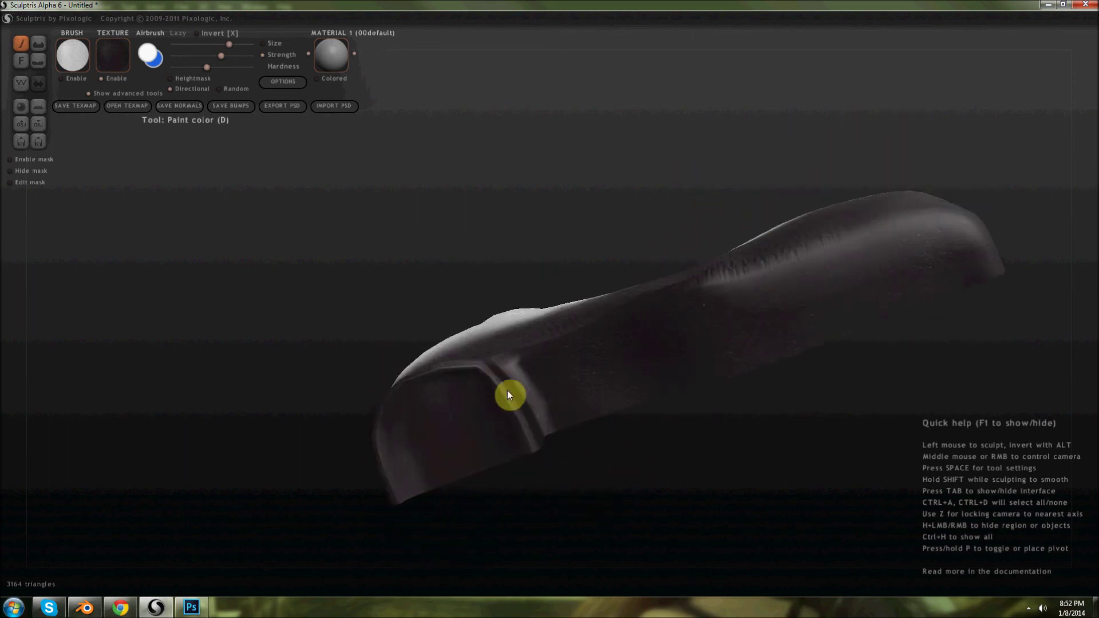
# - Extend the dark leather painting along the boot's lower side and around the toe
pyautogui.moveTo(507, 390); pyautogui.dragTo(497, 361)
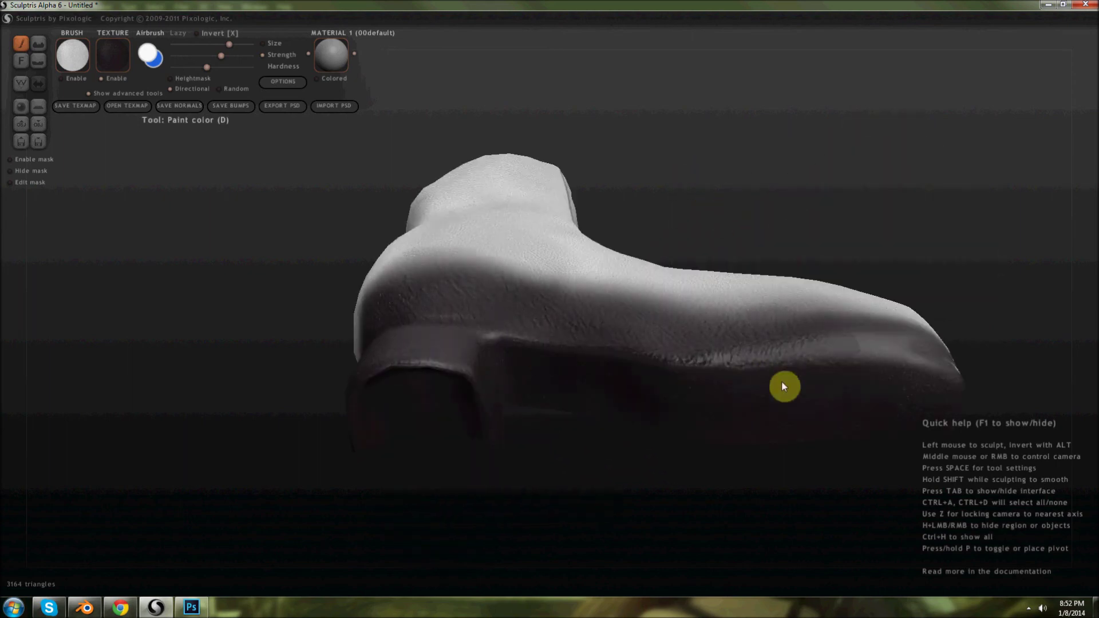
pyautogui.moveTo(783, 386); pyautogui.dragTo(701, 387)
pyautogui.moveTo(974, 390); pyautogui.dragTo(736, 370)
pyautogui.moveTo(554, 341); pyautogui.dragTo(743, 380)
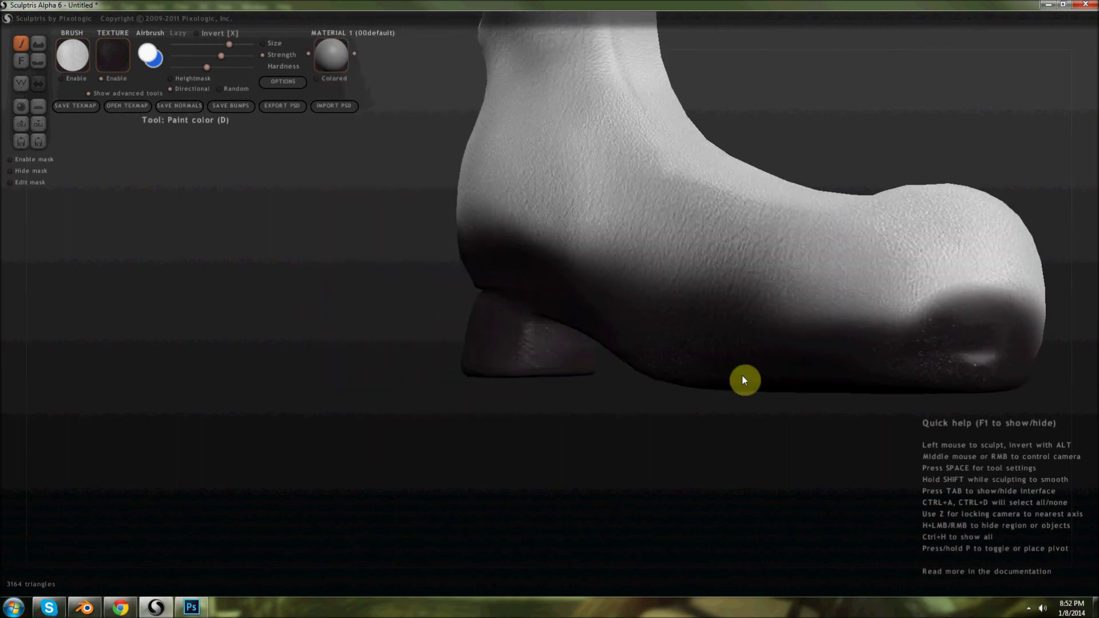
pyautogui.moveTo(661, 256); pyautogui.dragTo(458, 241)
# - Save the painted texture map to the Desktop as a PNG named "leather2"
pyautogui.click(74, 108)
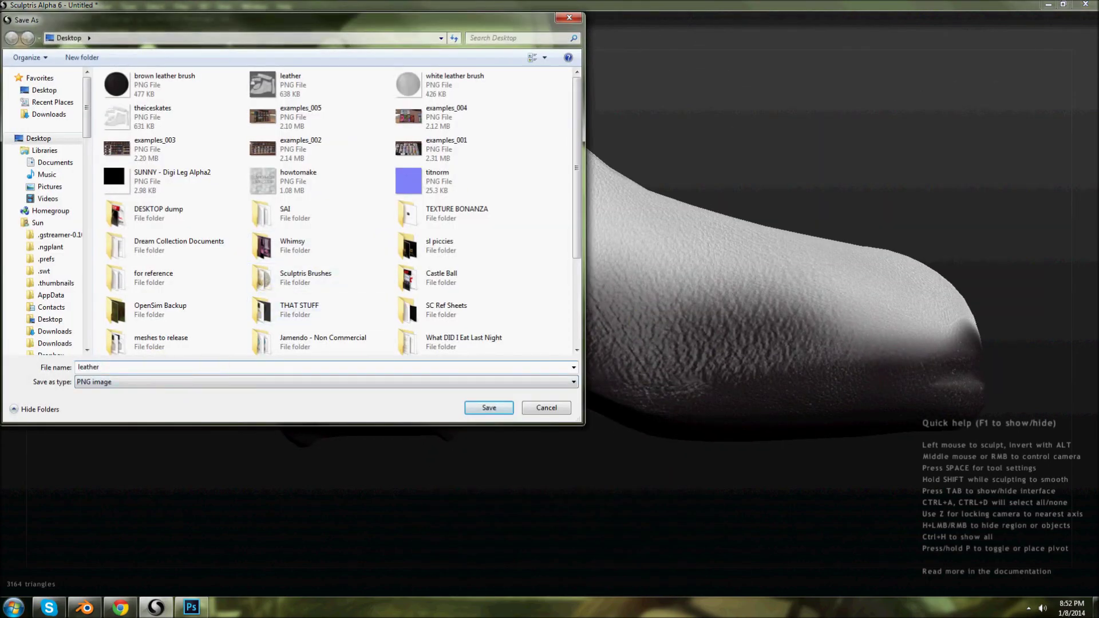
pyautogui.click(159, 368)
pyautogui.press('Return')
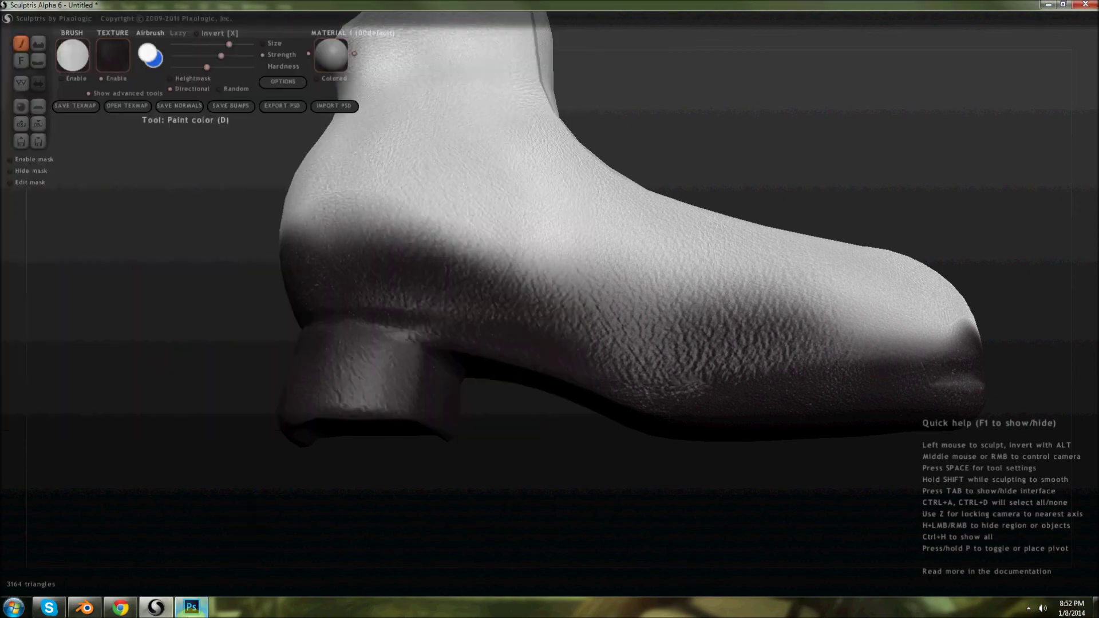
# - Switch to Photoshop and open leather2.png alongside the LIGHT checker texture document
pyautogui.click(192, 607)
pyautogui.click(453, 40)
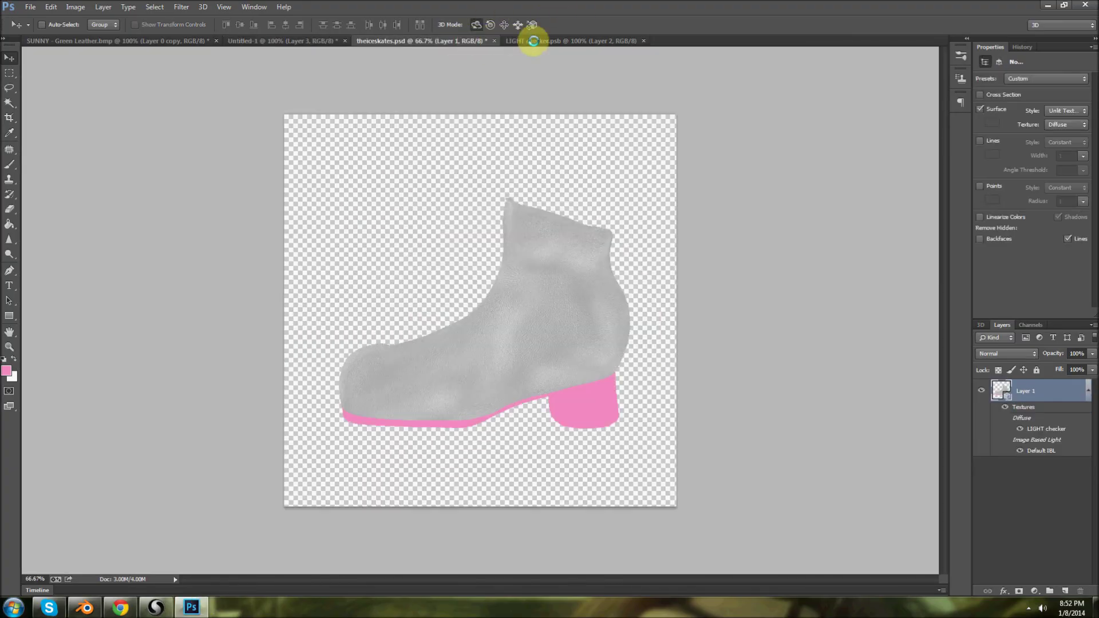
pyautogui.click(537, 41)
pyautogui.click(30, 6)
pyautogui.click(93, 54)
pyautogui.doubleClick(314, 122)
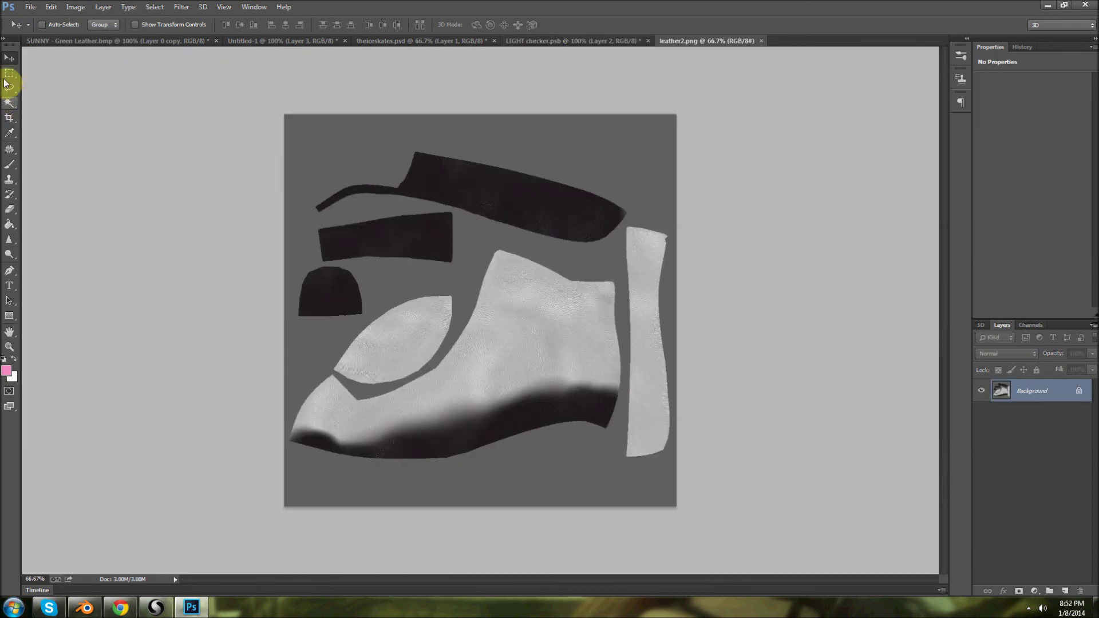
# - Copy the whole leather2.png image and paste it as a new uppermost layer in LIGHT checker.psb
pyautogui.click(9, 74)
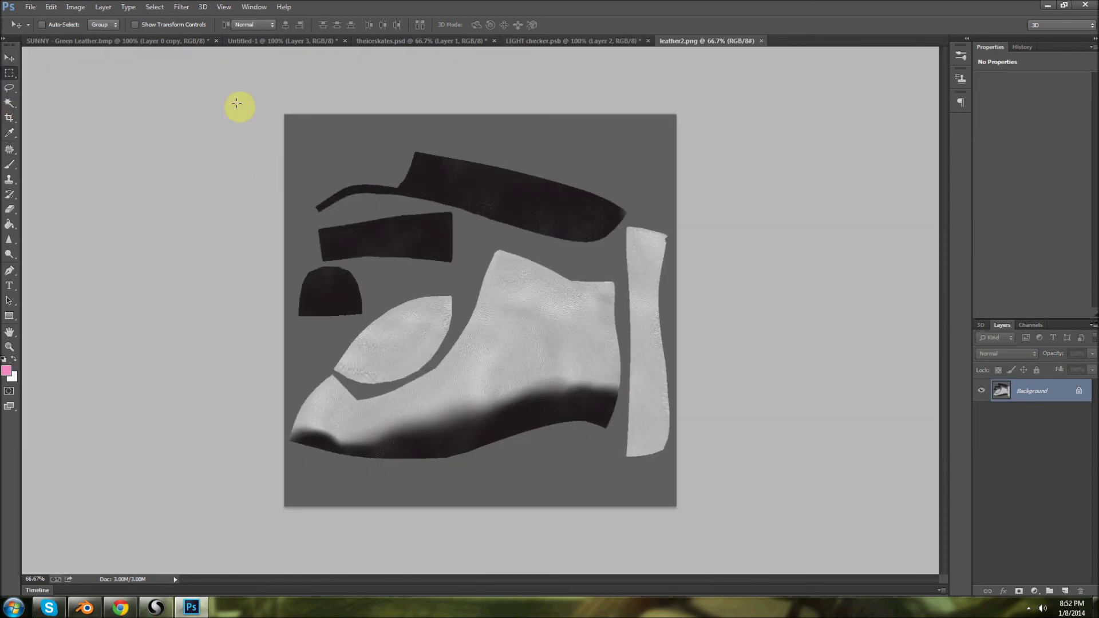
pyautogui.moveTo(288, 115); pyautogui.dragTo(1036, 587)
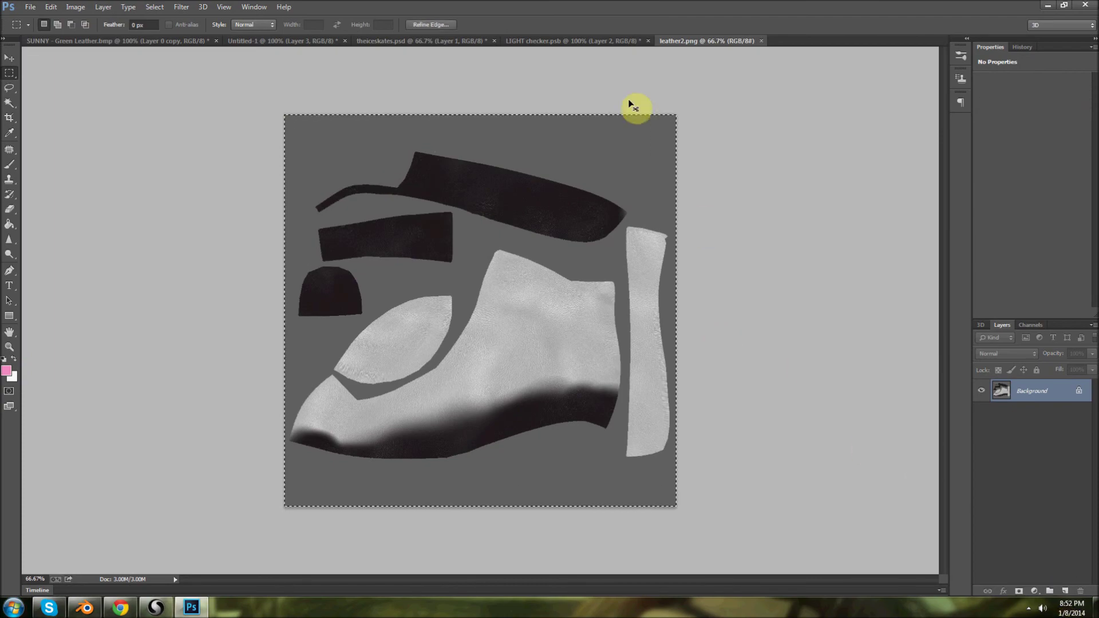
pyautogui.click(582, 42)
pyautogui.hotkey('ctrl', 'v')
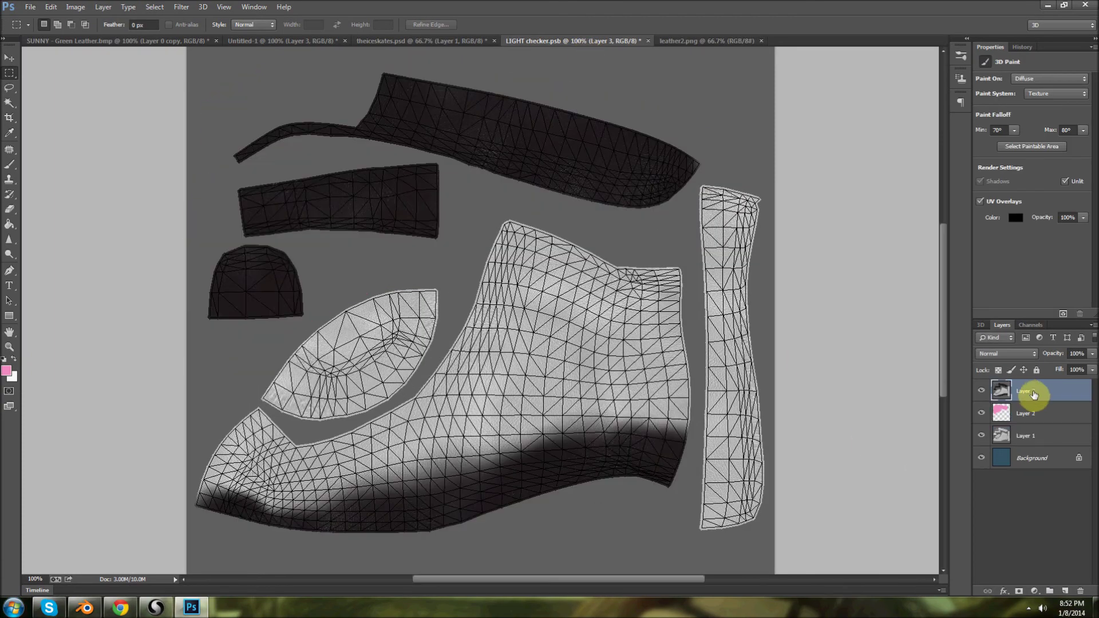
# - Clip the pasted leather layer to the pink sole layer and merge the two into one layer
pyautogui.rightClick(1031, 393)
pyautogui.click(965, 278)
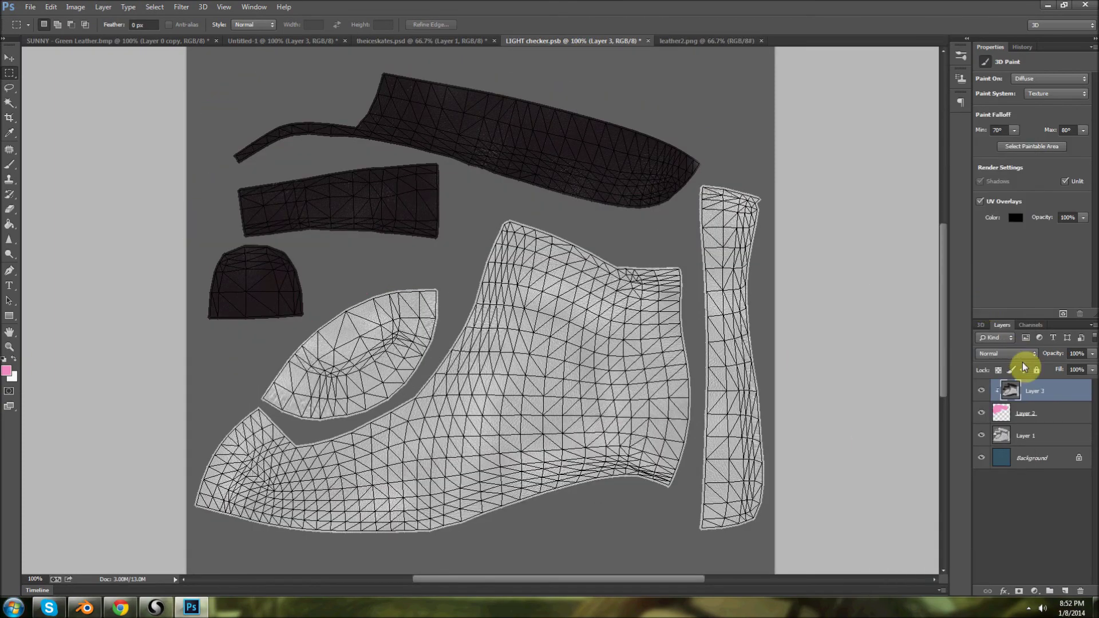
pyautogui.keyDown('shift'); pyautogui.click(1027, 423); pyautogui.keyUp('shift')
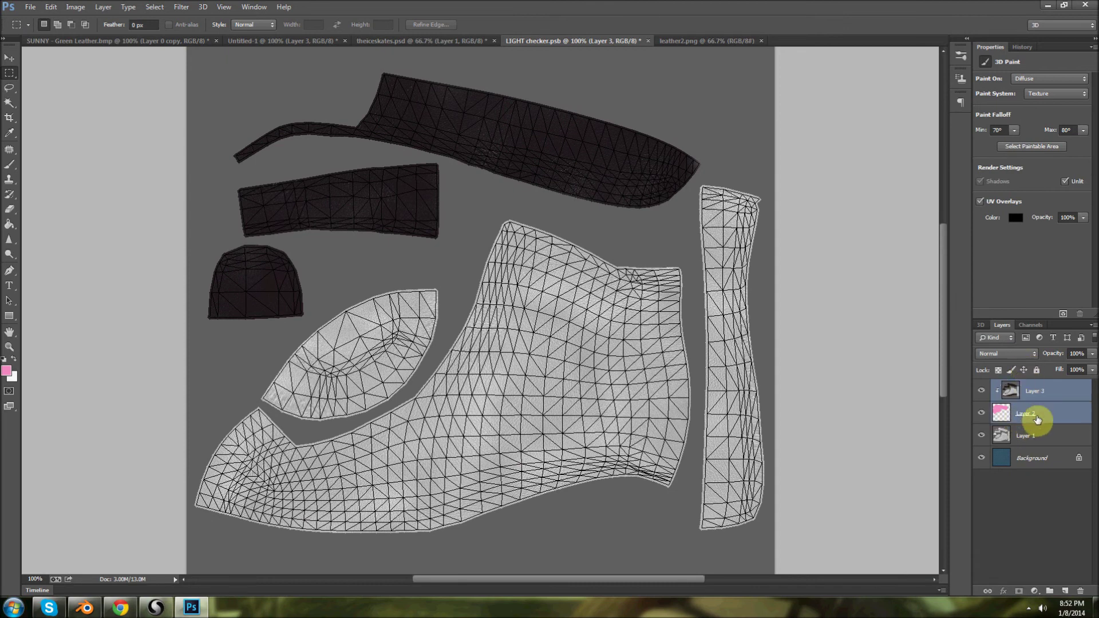
pyautogui.hotkey('ctrl', 'e')
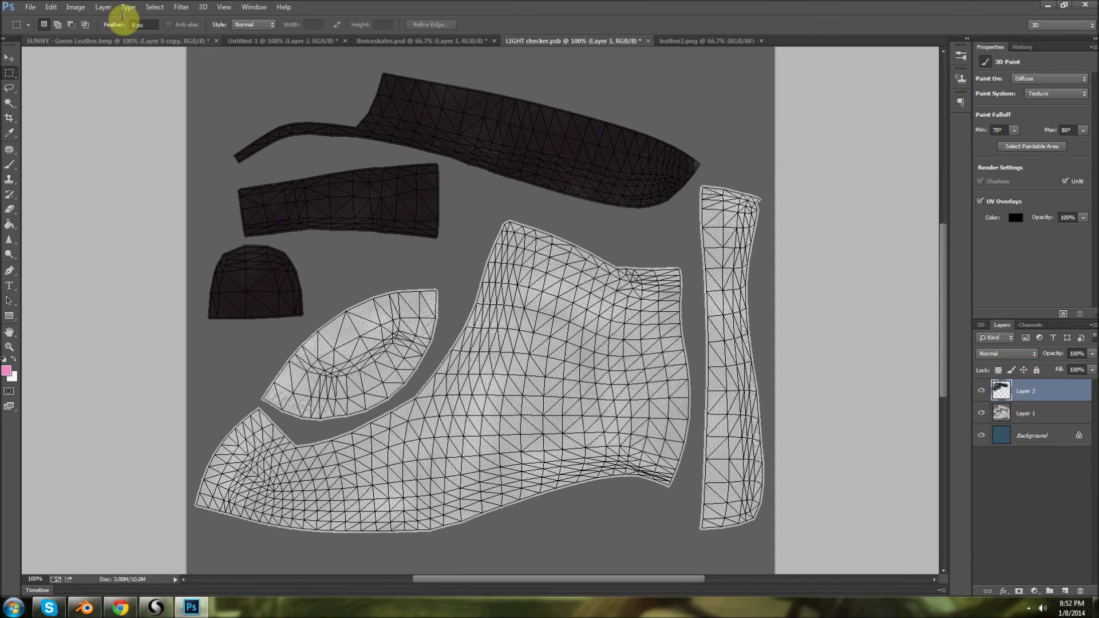
# - Set the foreground colour to the dark reddish brown 533125
pyautogui.click(76, 7)
pyautogui.click(8, 375)
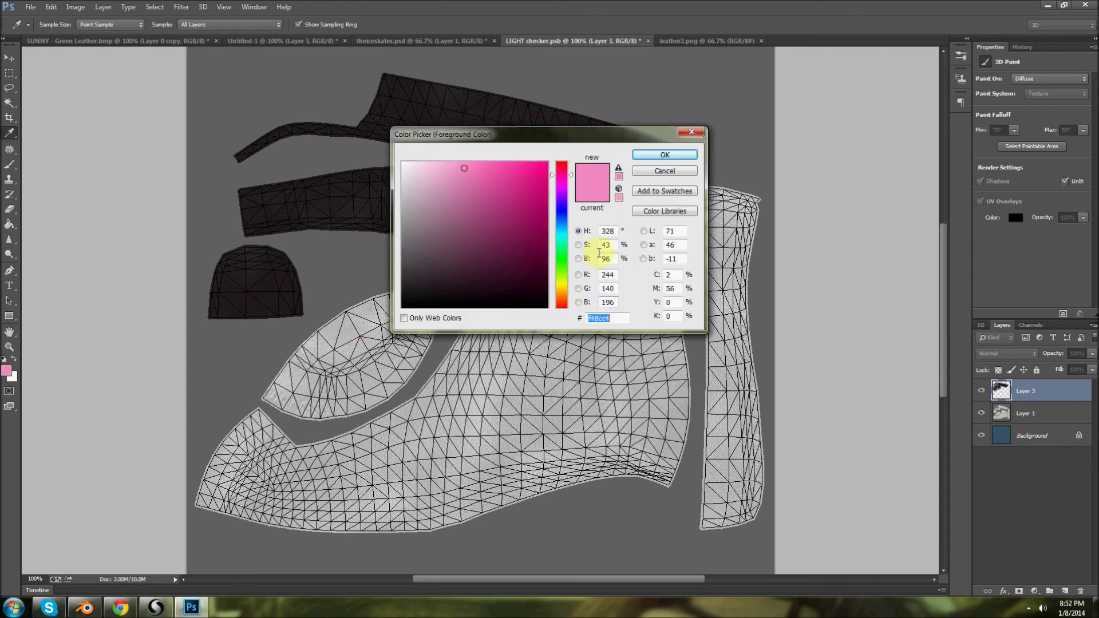
pyautogui.click(563, 298)
pyautogui.click(466, 244)
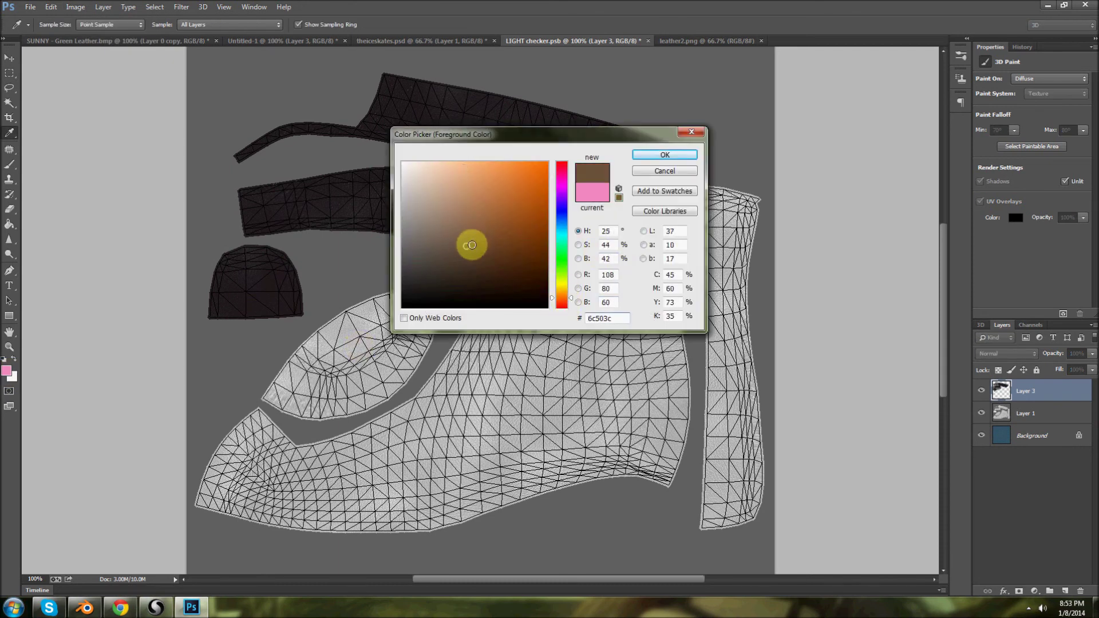
pyautogui.click(561, 301)
pyautogui.click(483, 261)
pyautogui.click(607, 184)
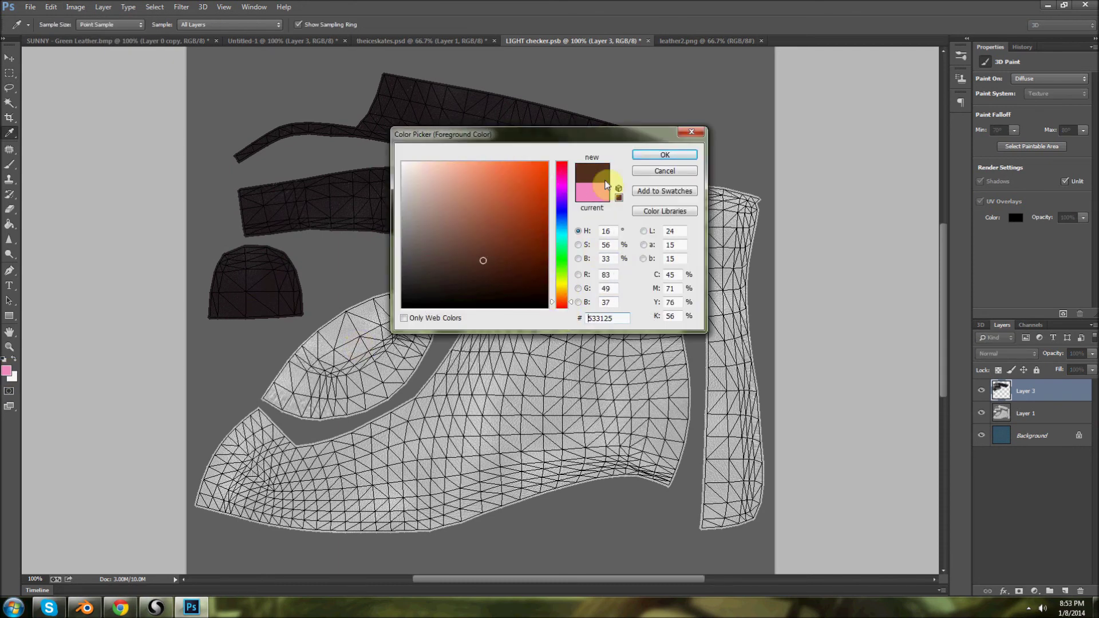
pyautogui.click(662, 157)
# - Add a new layer clipped to the dark leather sole layer and fill it with the brown foreground colour
pyautogui.click(1065, 590)
pyautogui.rightClick(1033, 392)
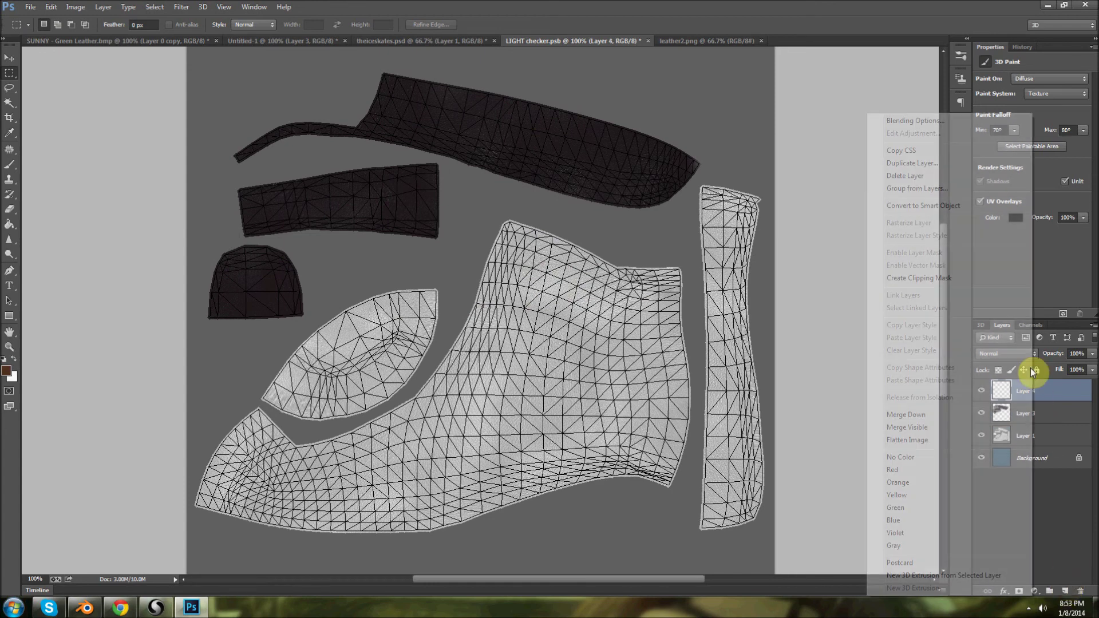
pyautogui.click(964, 280)
pyautogui.click(9, 223)
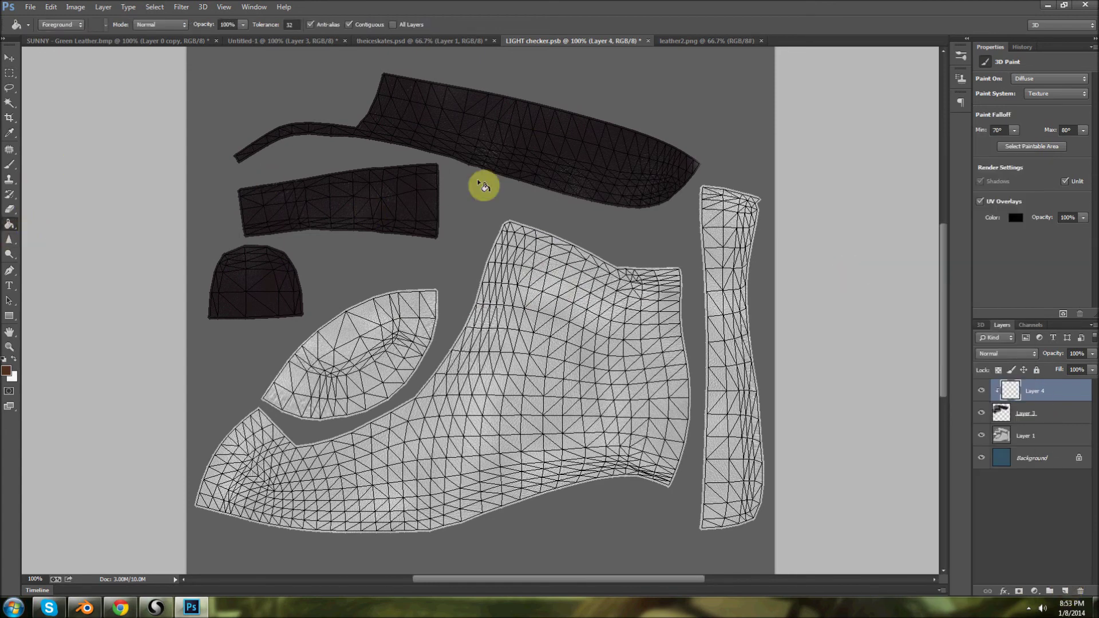
pyautogui.click(496, 187)
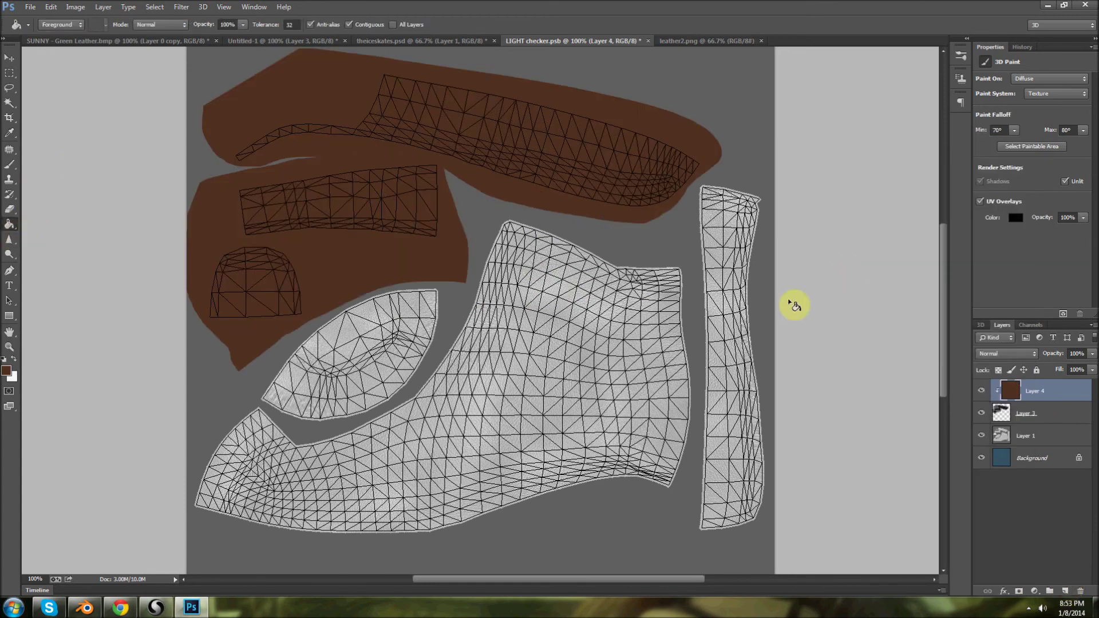
# - Try several blending modes on the brown fill layer, including Color Burn, Color Dodge and Lighter Color, and set it to Soft Light
pyautogui.click(1011, 354)
pyautogui.click(999, 61)
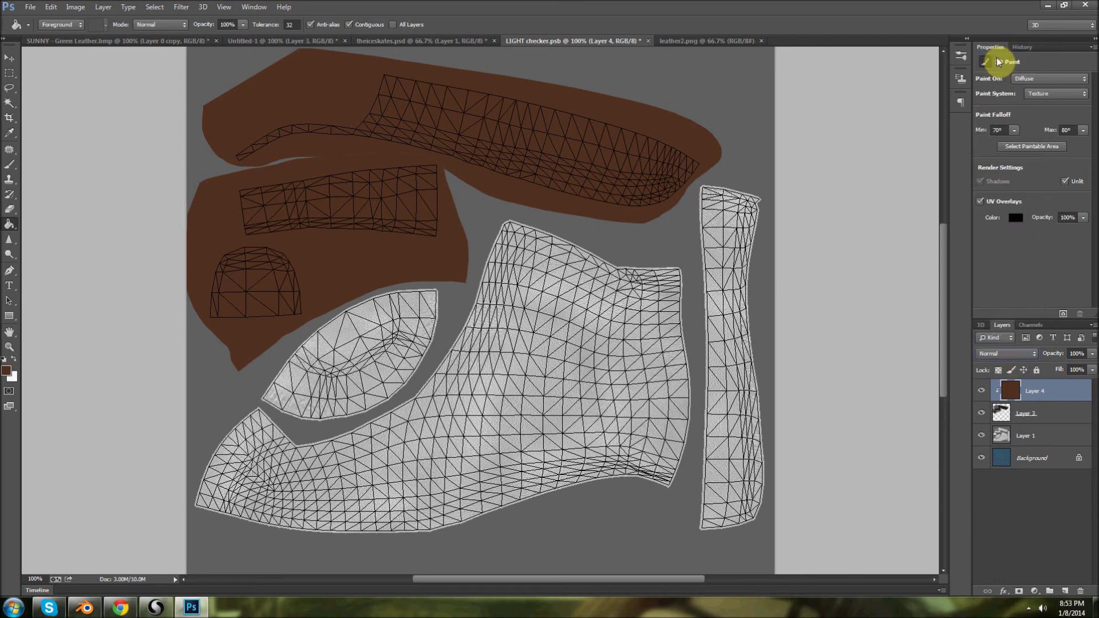
pyautogui.press('Down')
pyautogui.press('Down')
pyautogui.press('Down')
pyautogui.press('Down')
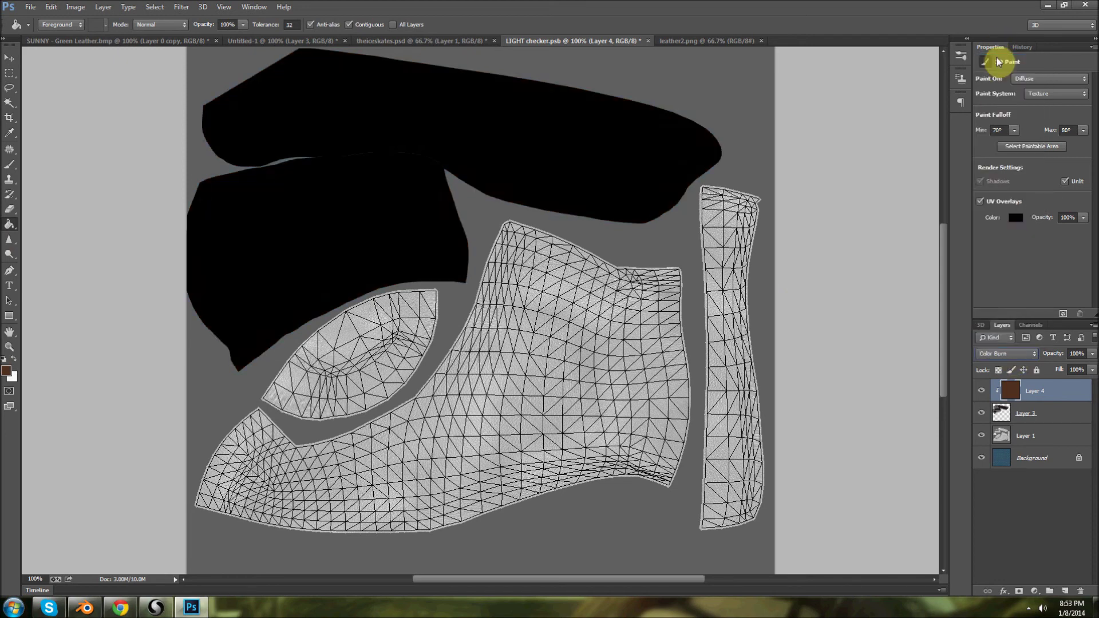
pyautogui.press('Down')
pyautogui.press('Down')
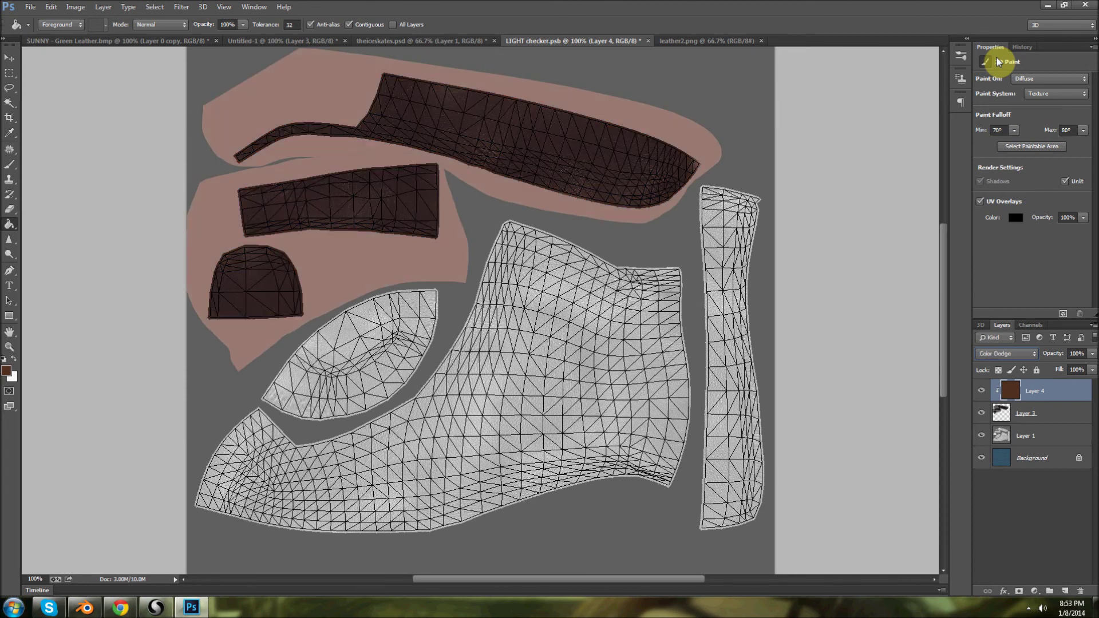
pyautogui.press('Down')
pyautogui.press('Down')
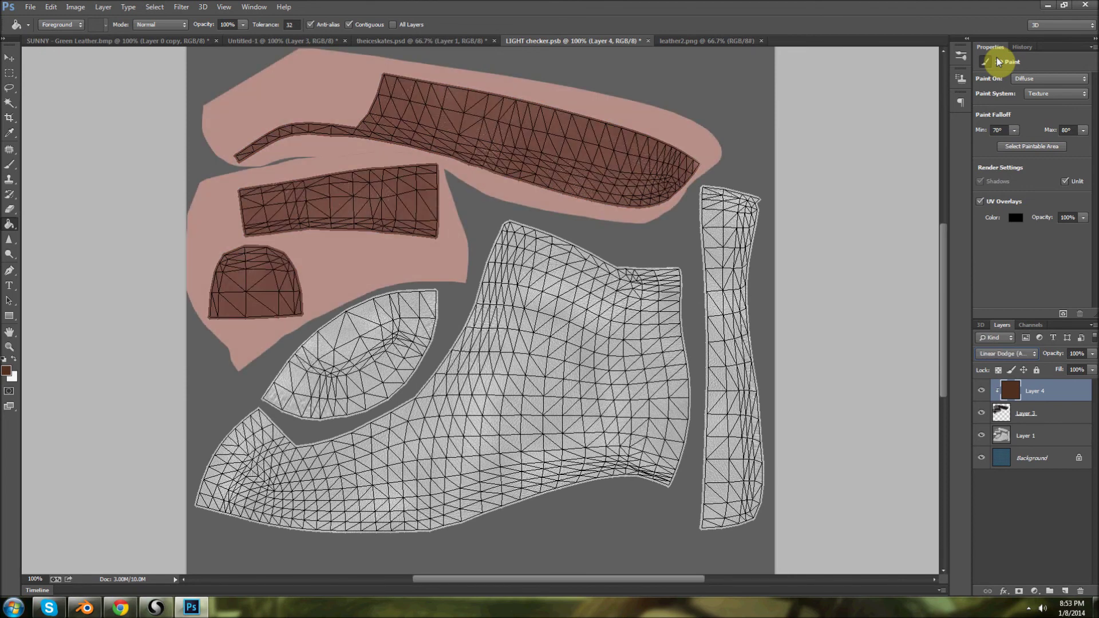
pyautogui.press('Down')
pyautogui.press('Up')
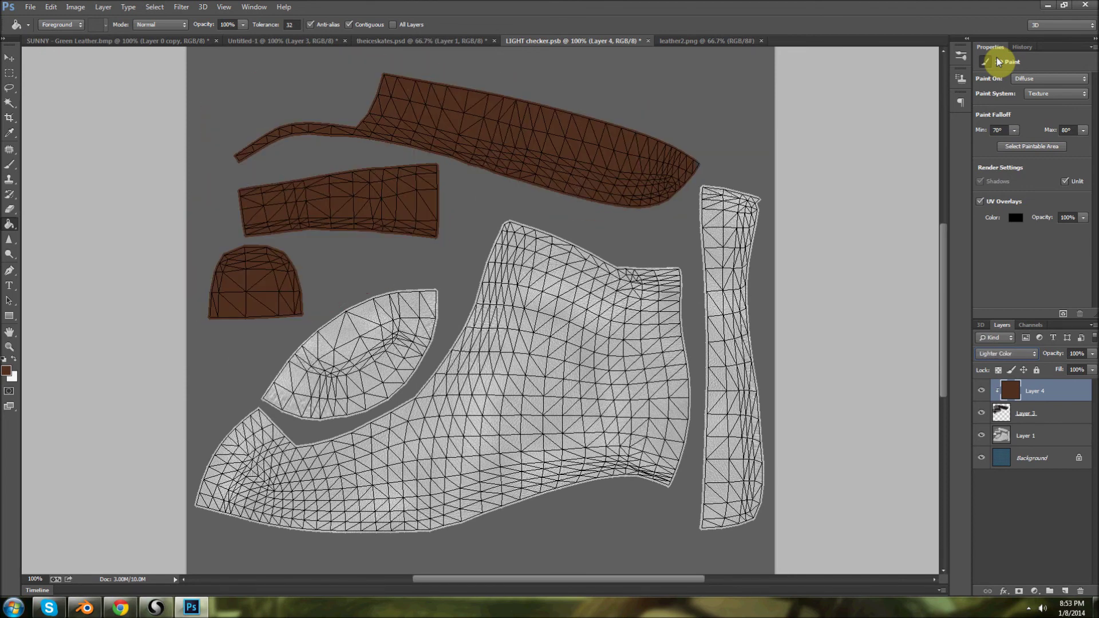
pyautogui.press('Down')
pyautogui.press('Down')
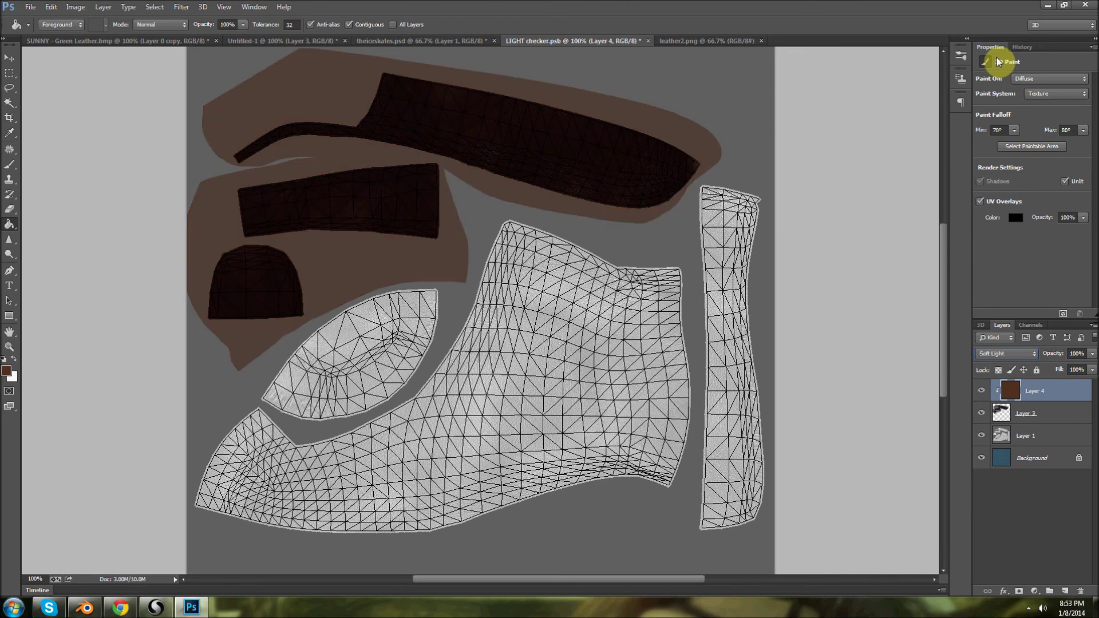
pyautogui.press('Down')
pyautogui.press('Up')
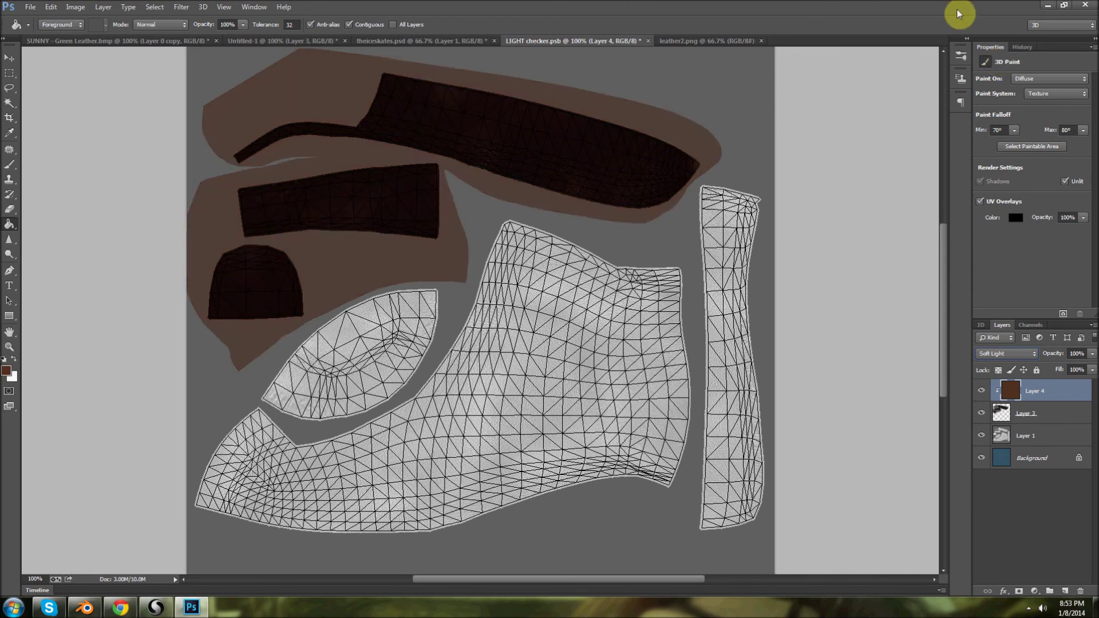
# - Merge the brown Soft Light layer with the dark leather sole layer beneath it and save the LIGHT checker texture
pyautogui.click(453, 45)
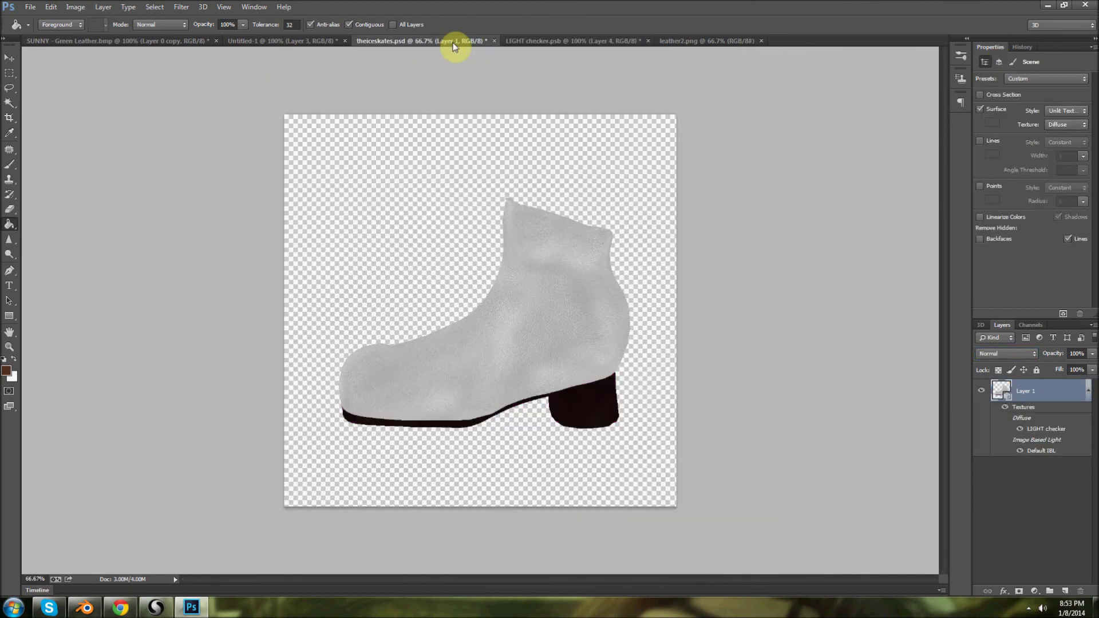
pyautogui.click(530, 40)
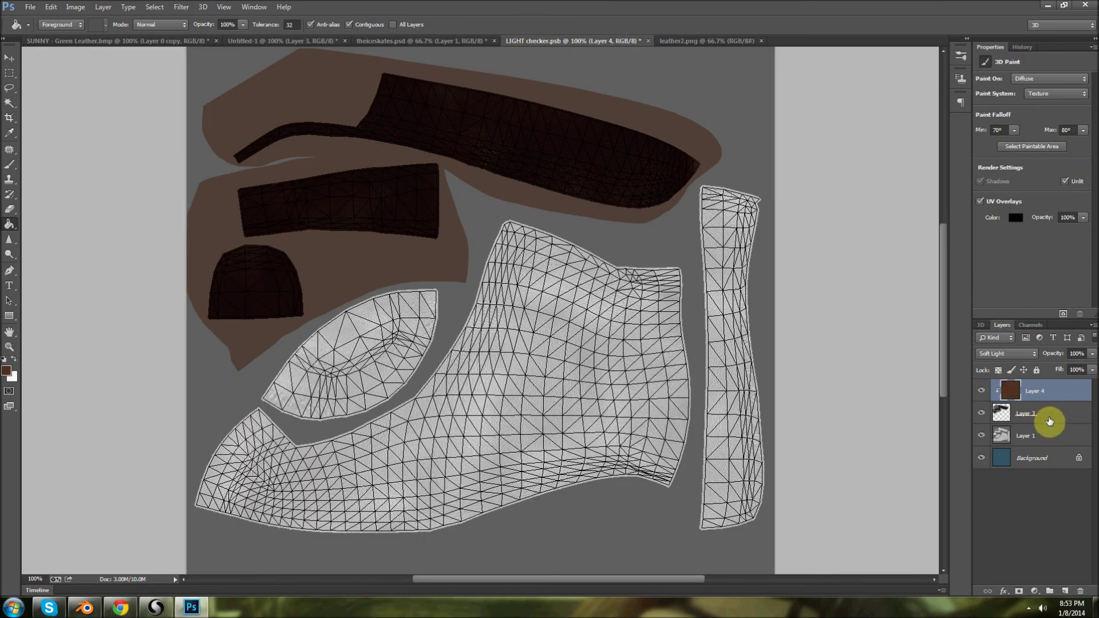
pyautogui.keyDown('shift'); pyautogui.click(1050, 421); pyautogui.keyUp('shift')
pyautogui.hotkey('ctrl', 'e')
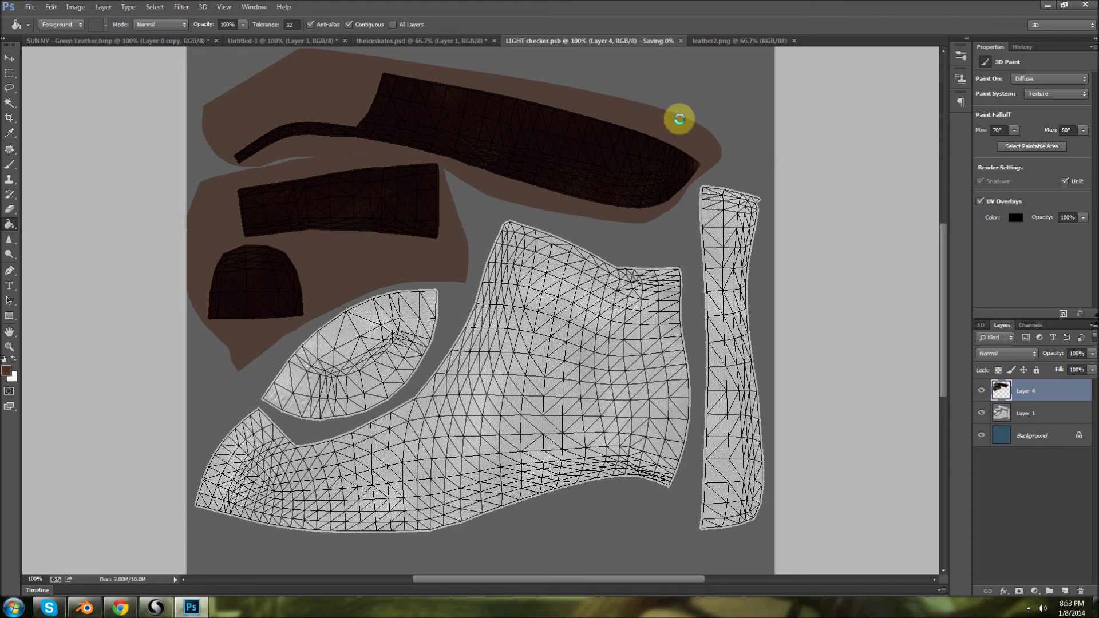
# - Rotate the boot in theiceskates.psd to inspect its toe and sole, and save the document
pyautogui.click(449, 42)
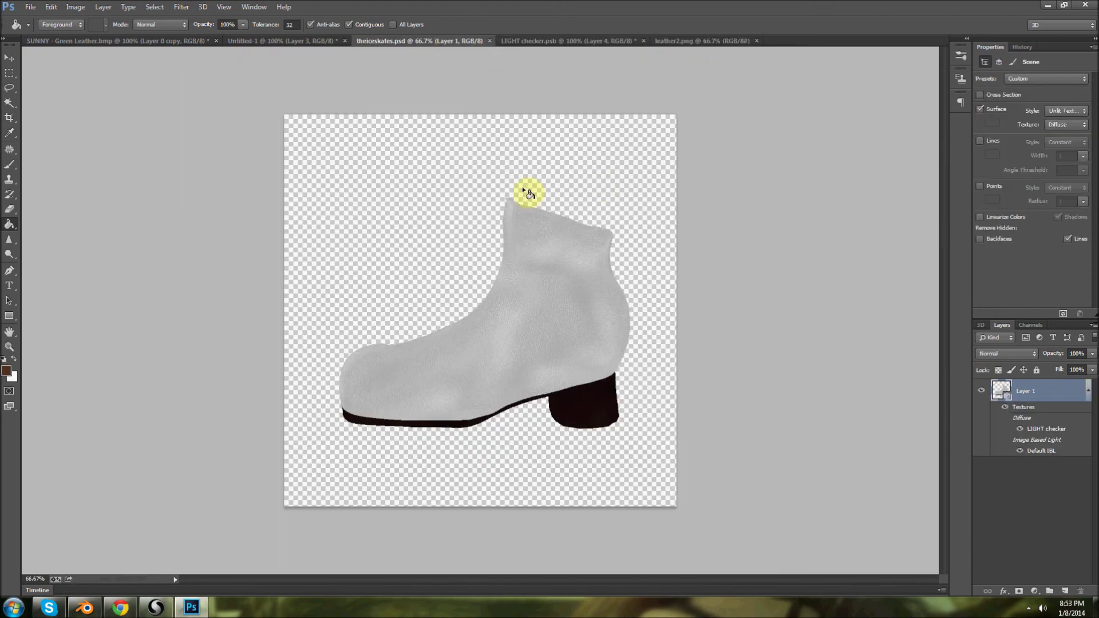
pyautogui.click(14, 56)
pyautogui.moveTo(604, 162); pyautogui.dragTo(612, 269)
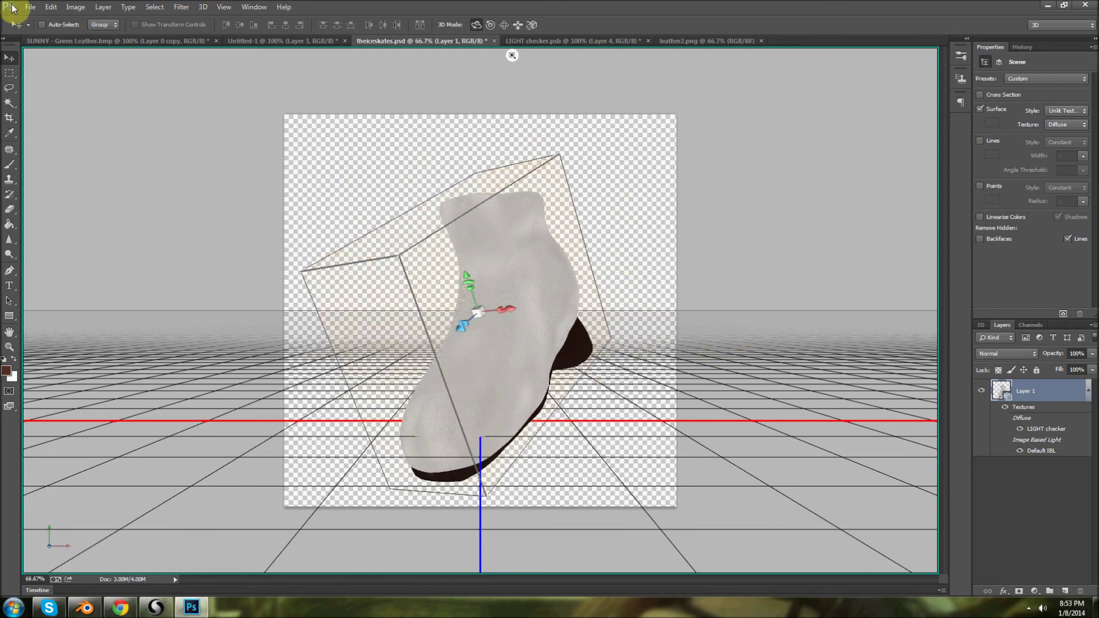
pyautogui.click(30, 6)
pyautogui.click(67, 134)
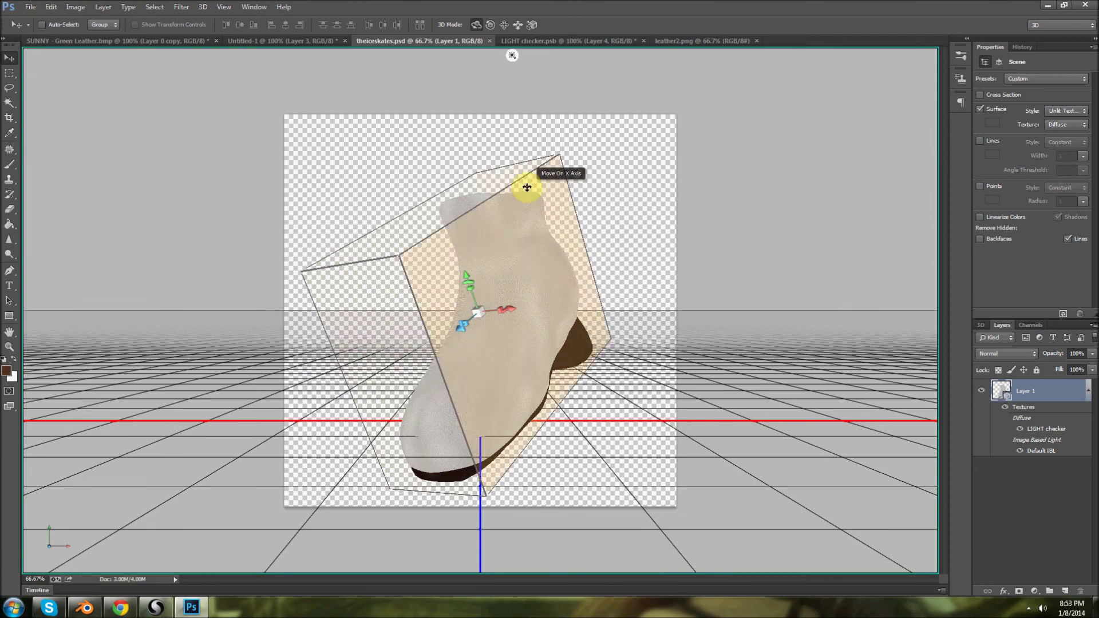
# - Save the LIGHT checker texture to the Desktop as a 24-bit Windows BMP named SUNNY - Ice Boot
pyautogui.click(560, 42)
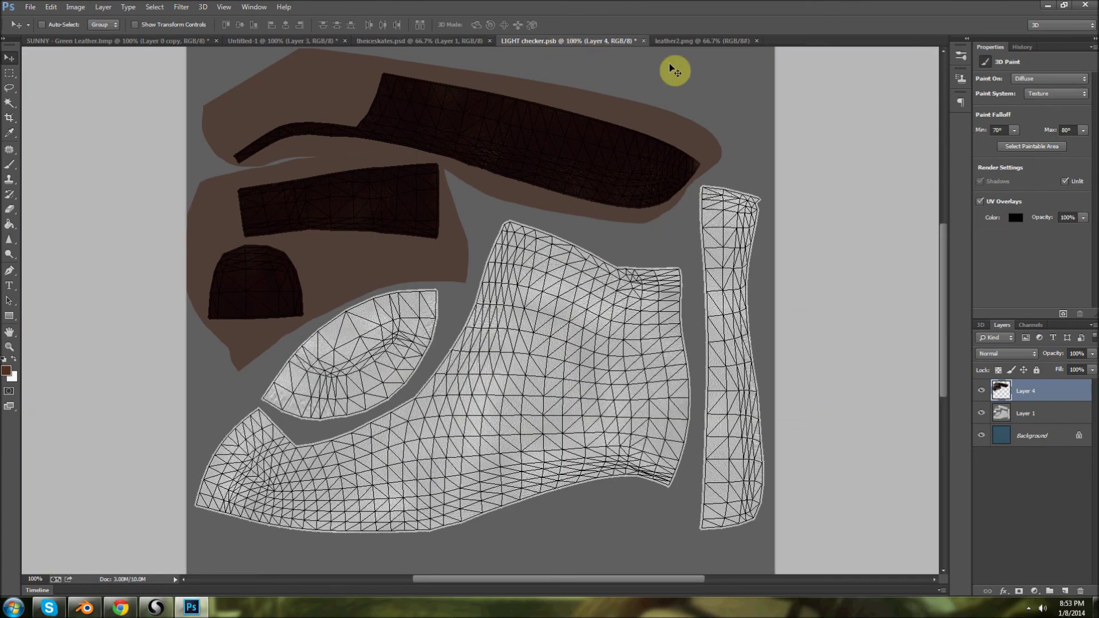
pyautogui.click(31, 7)
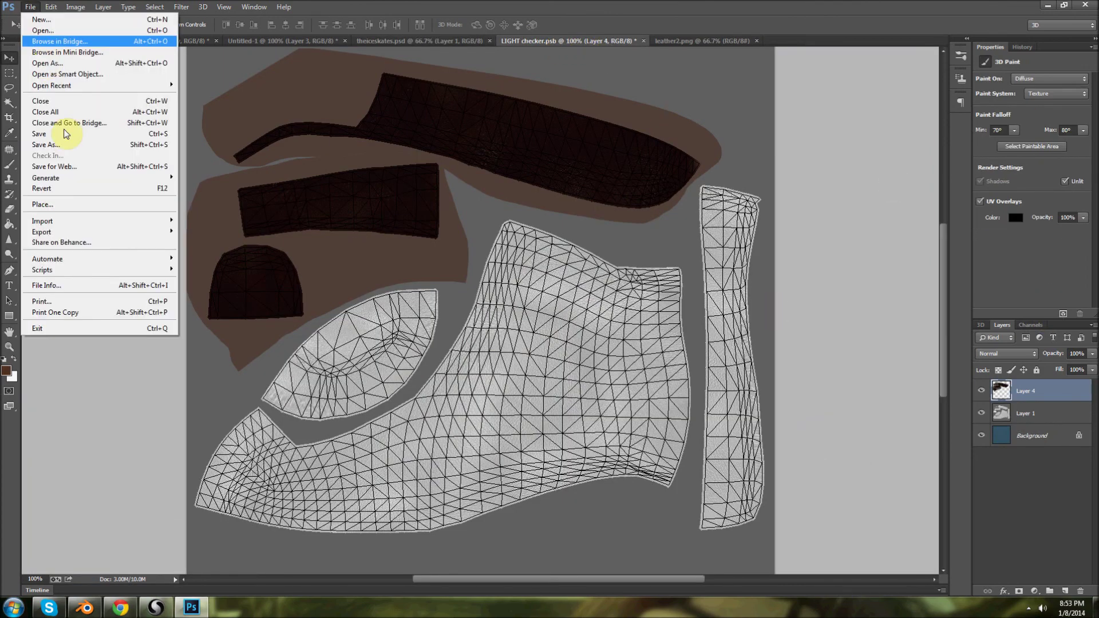
pyautogui.click(64, 145)
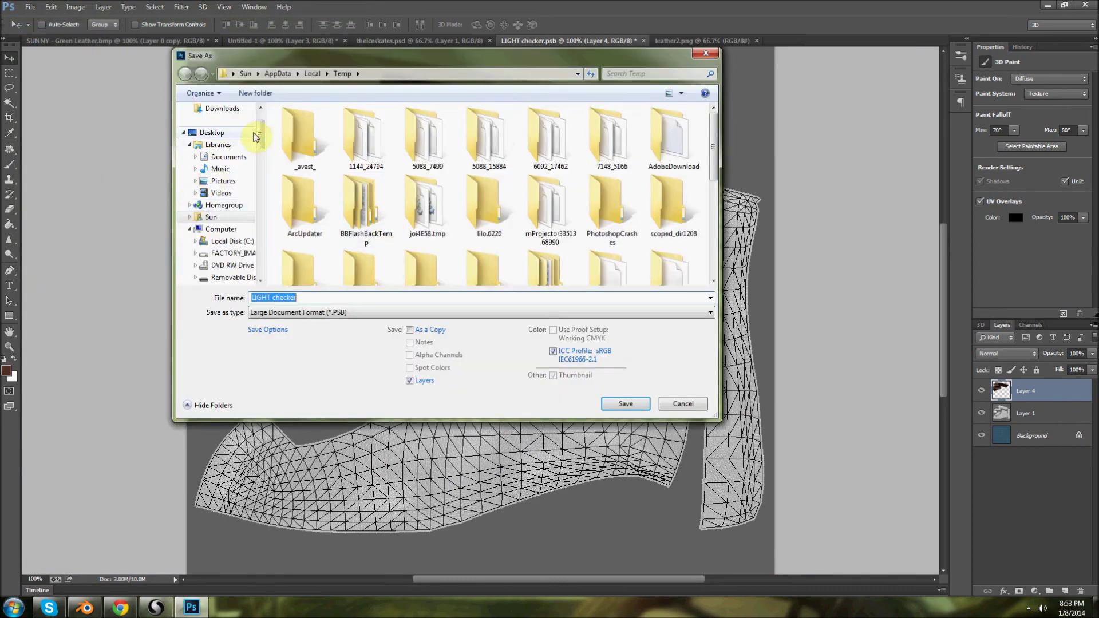
pyautogui.scroll(2, 262, 135)
pyautogui.click(218, 125)
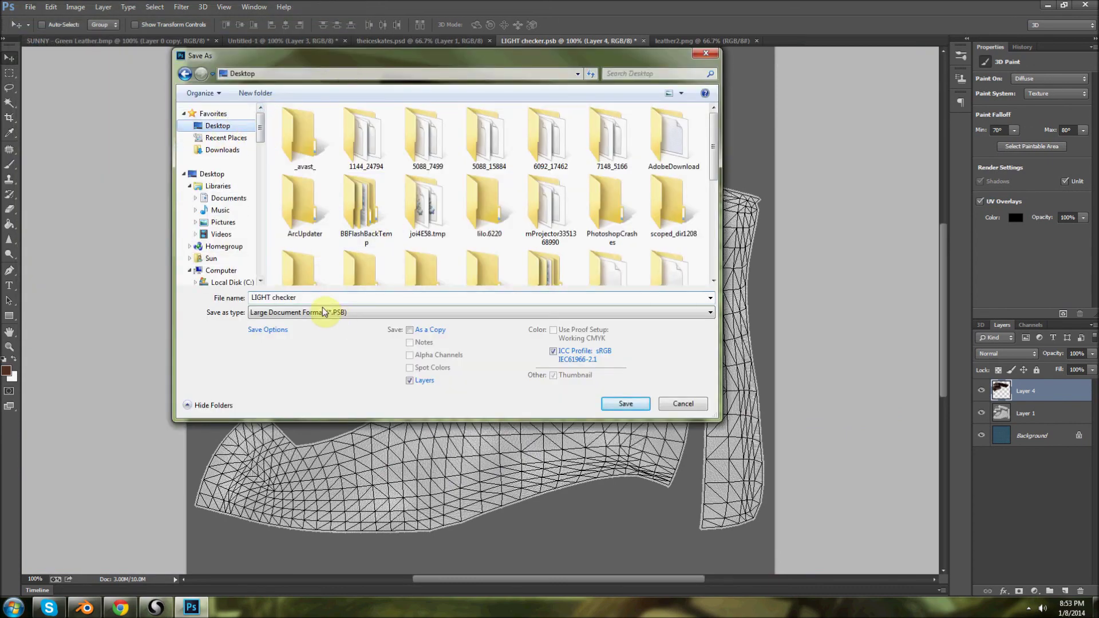
pyautogui.click(327, 312)
pyautogui.click(309, 341)
pyautogui.click(299, 297)
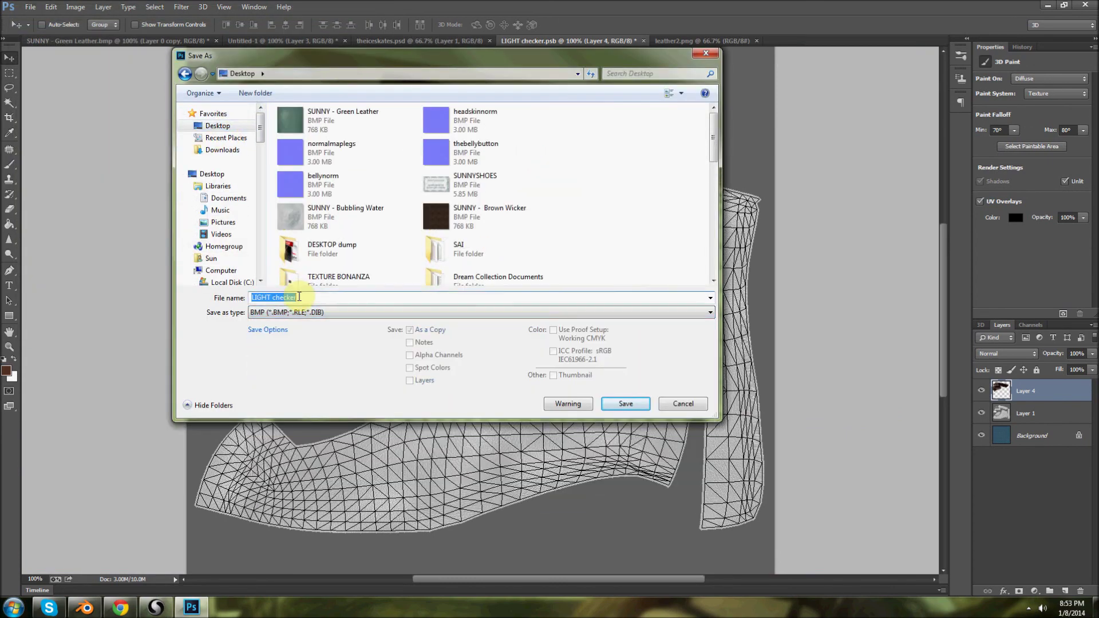
pyautogui.write('SUNNY - Ice Boot')
pyautogui.click(630, 403)
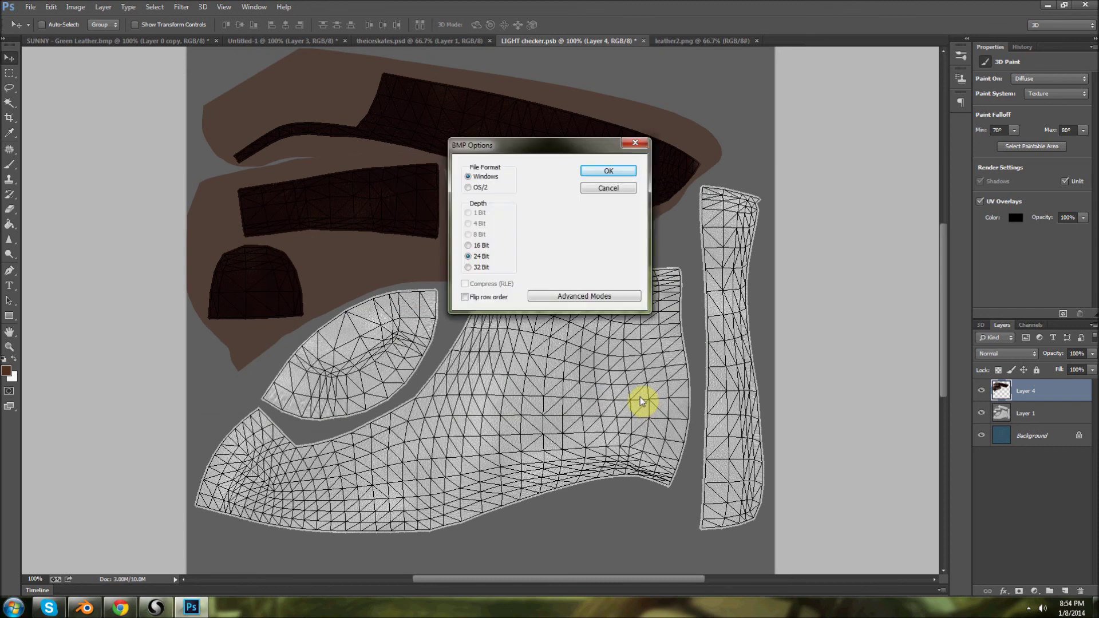
pyautogui.click(609, 171)
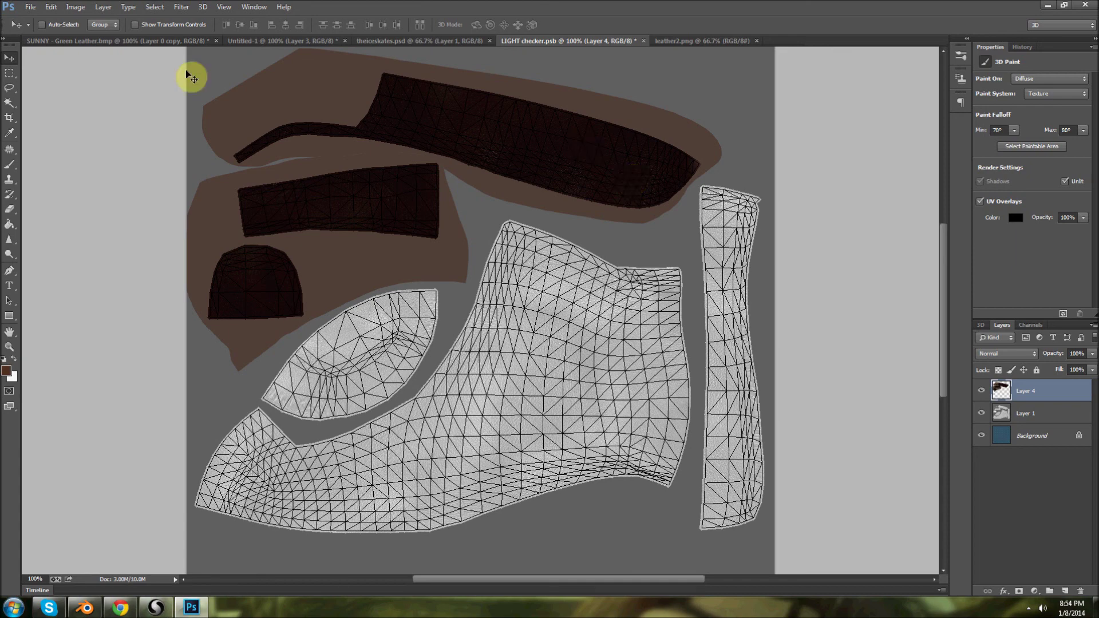
# - Close the LIGHT checker texture document, saving its changes
pyautogui.click(643, 41)
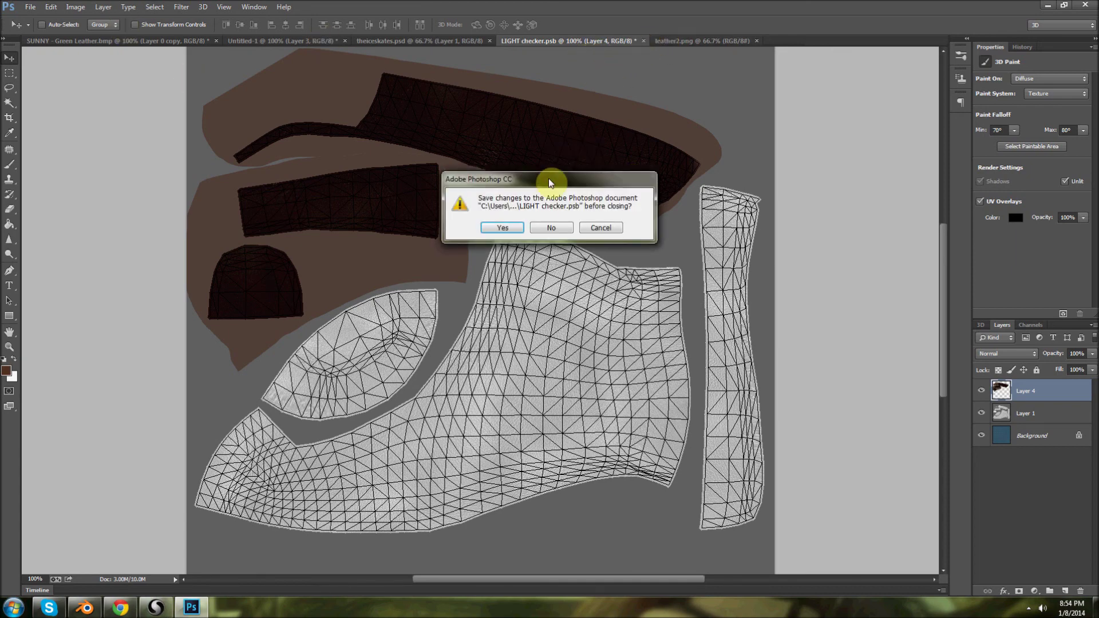
pyautogui.click(503, 228)
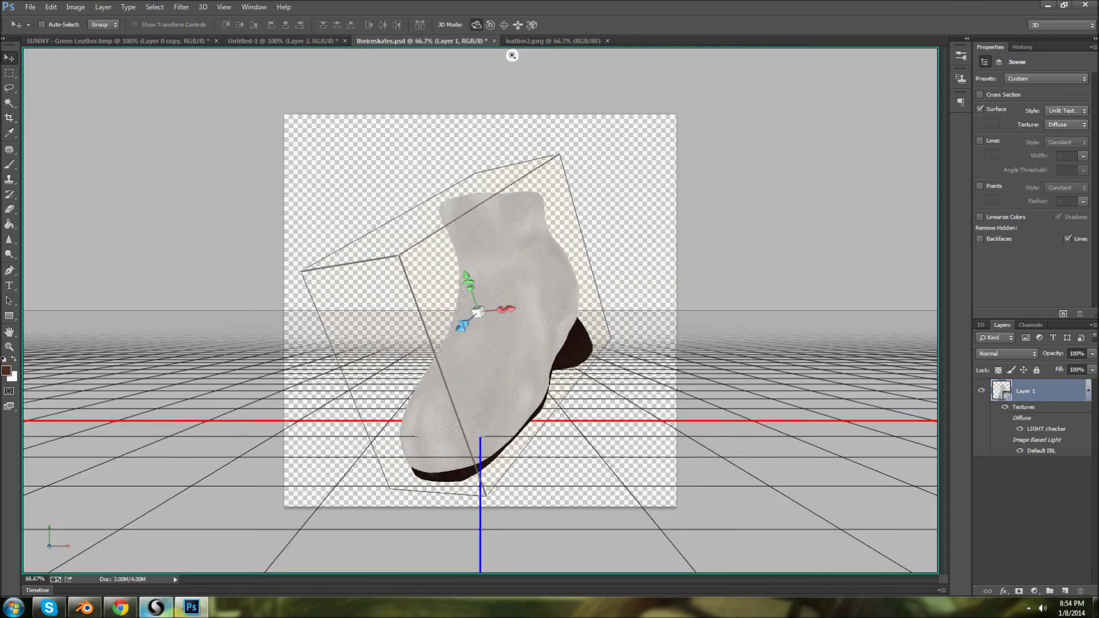
# - Switch to Blender and replace the image of the SHOE_base texture with SUNNY - Ice Boot.bmp from the Desktop
pyautogui.click(88, 610)
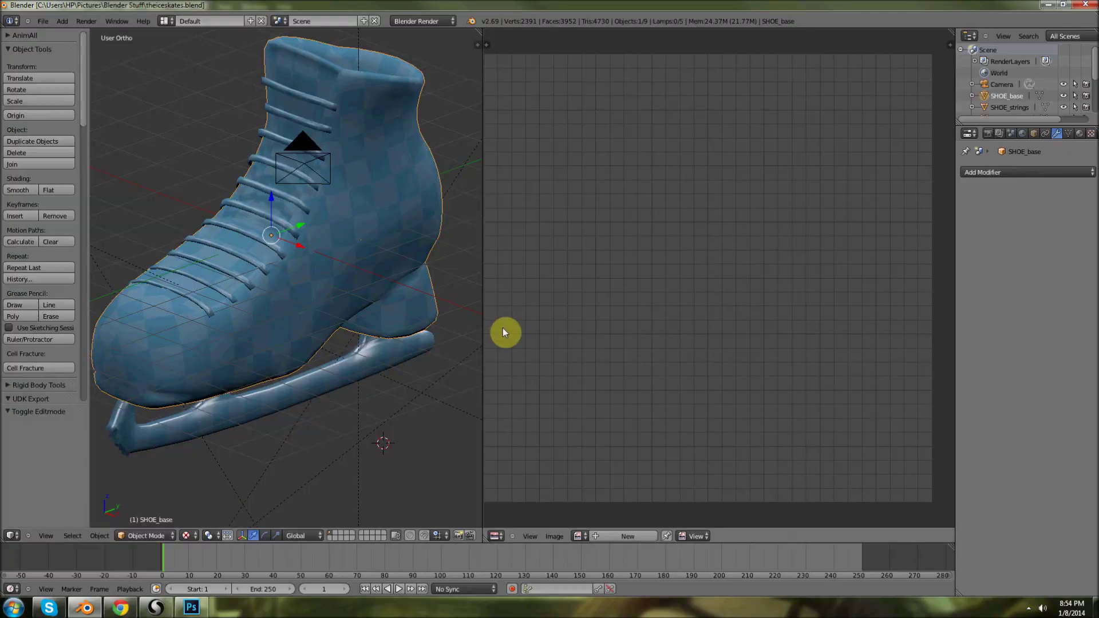
pyautogui.click(1080, 133)
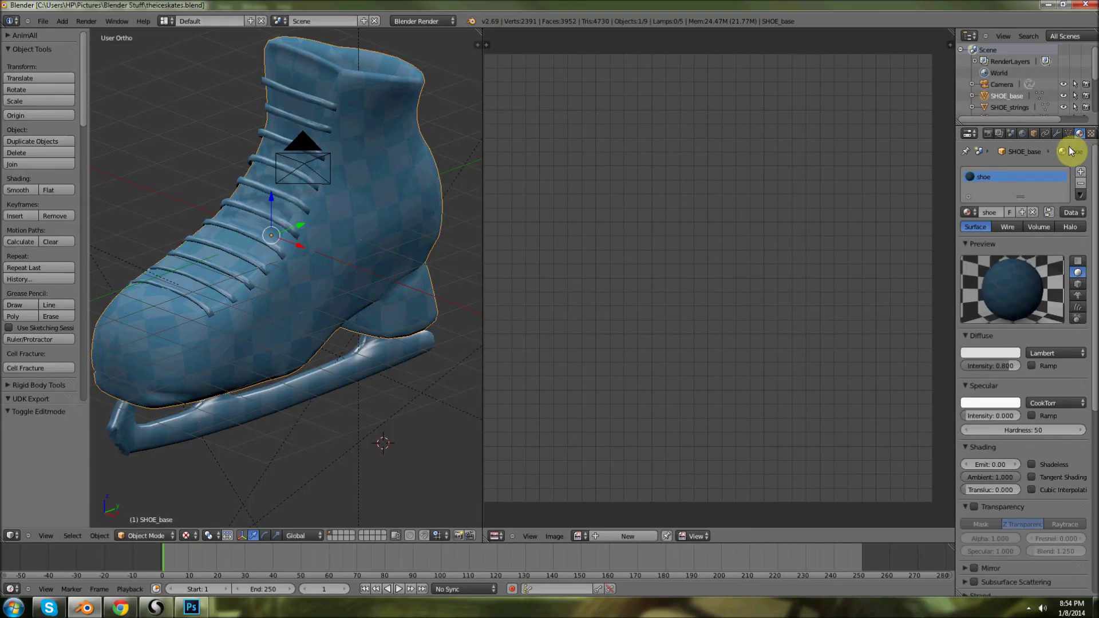
pyautogui.click(1090, 132)
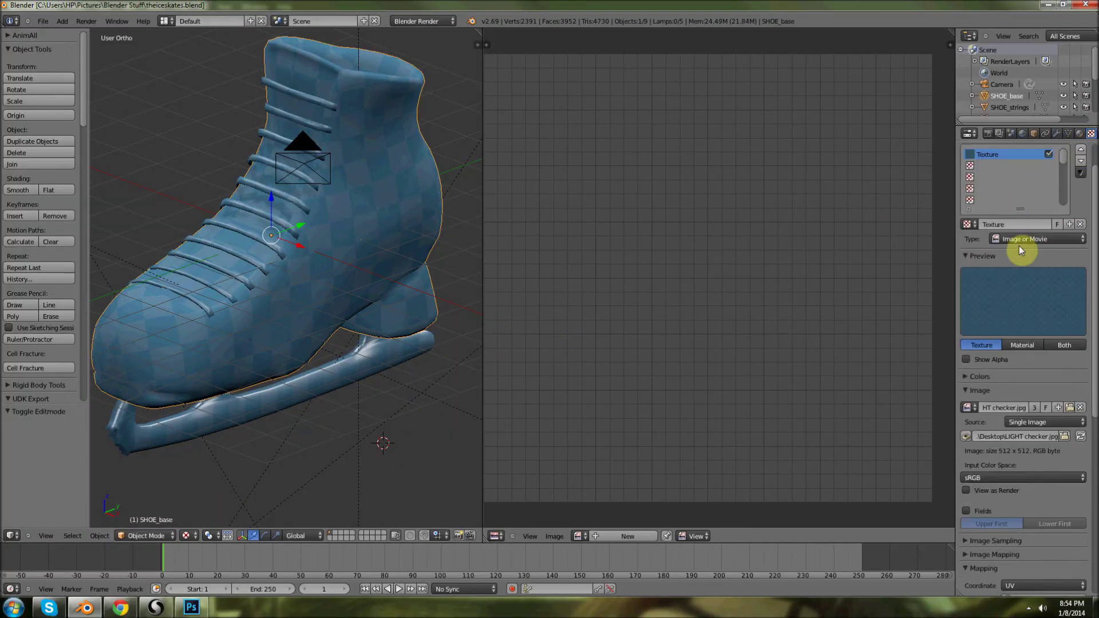
pyautogui.click(1069, 409)
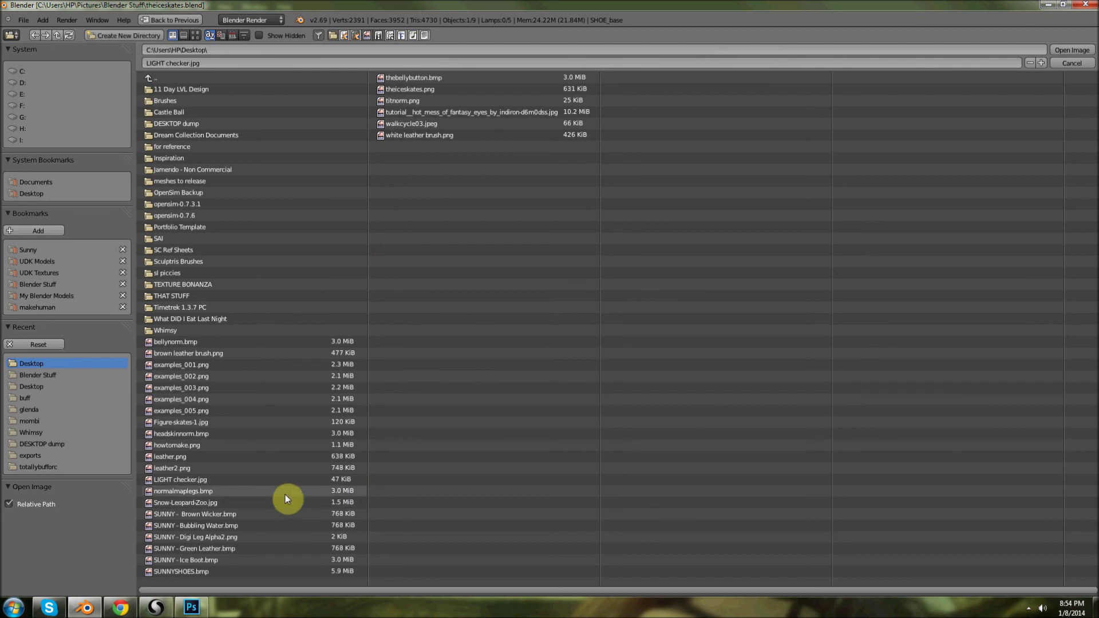
pyautogui.click(250, 558)
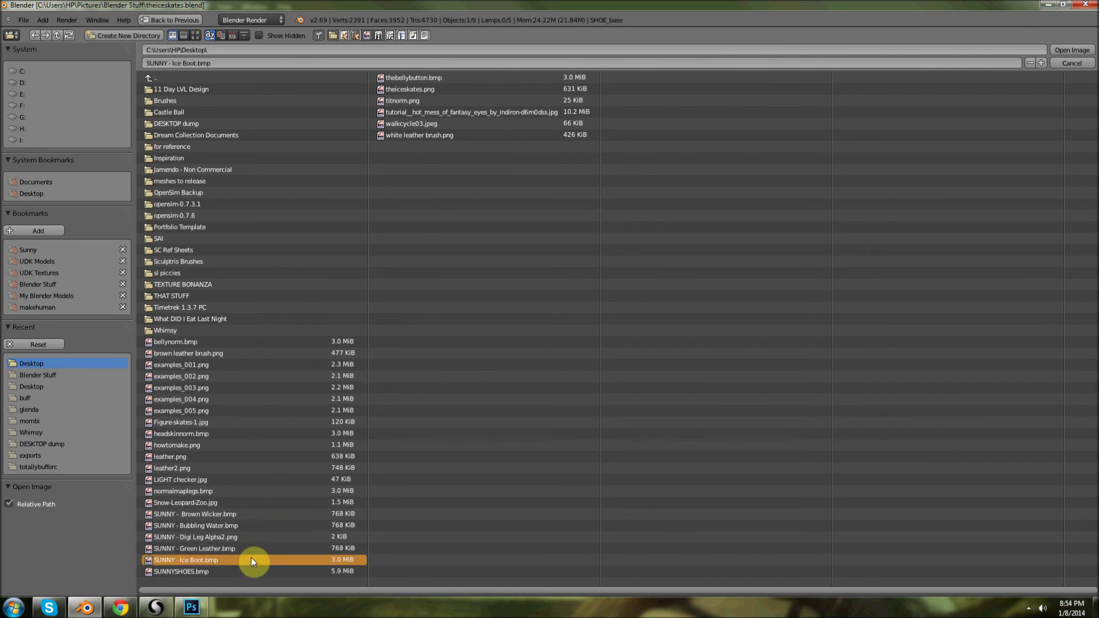
pyautogui.click(1071, 51)
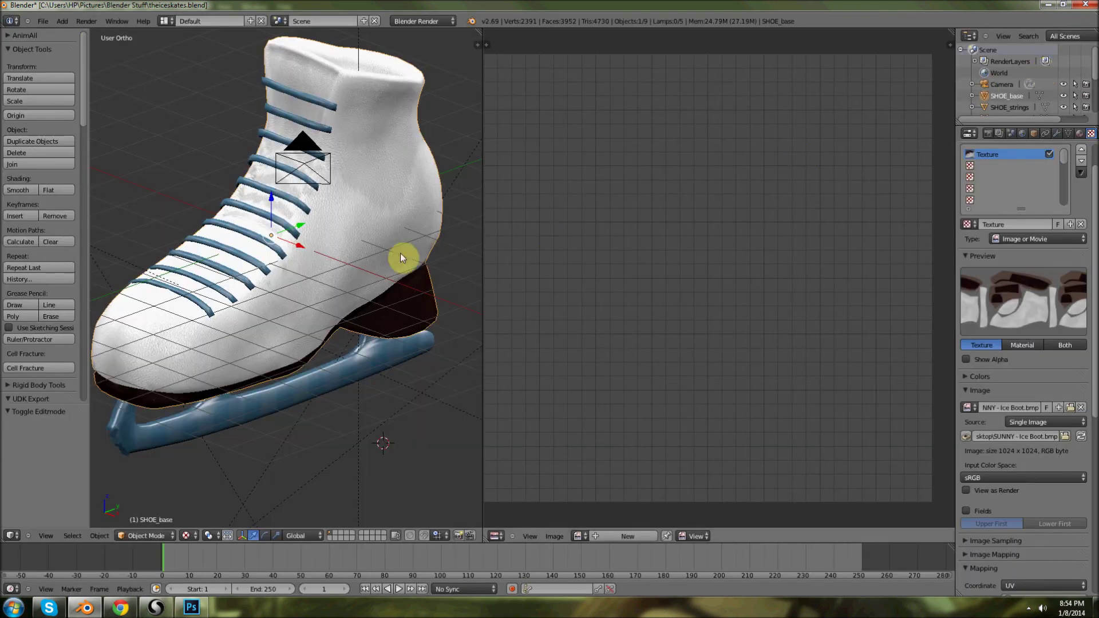
# - View the boot from underneath and enter Edit Mode with solid viewport shading
pyautogui.scroll(5, 389, 271)
pyautogui.moveTo(418, 232); pyautogui.dragTo(345, 301)
pyautogui.click(146, 536)
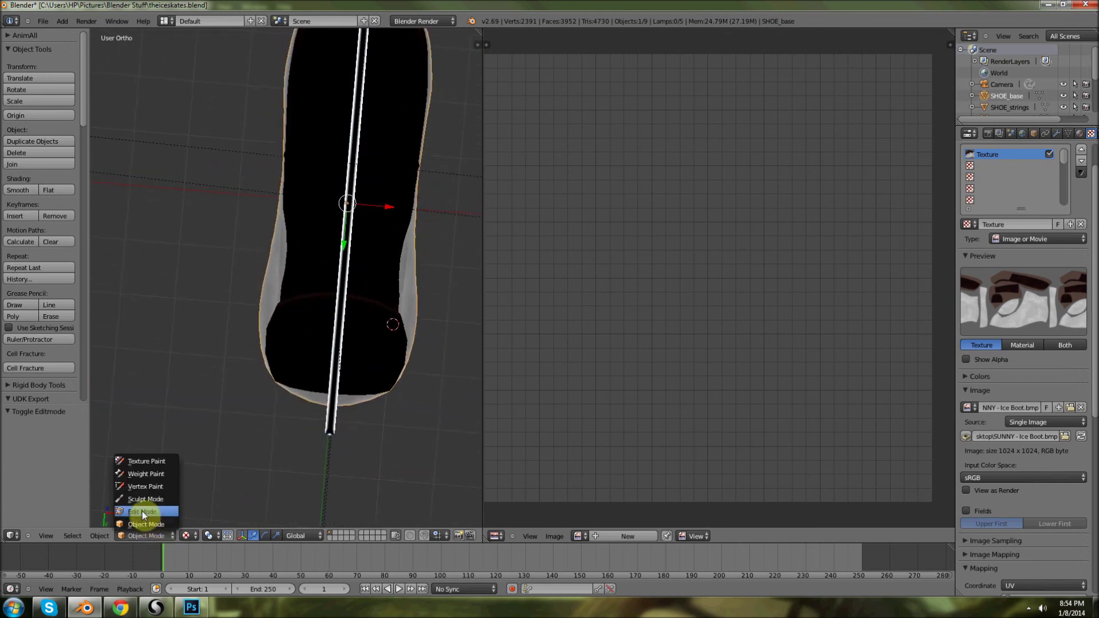
pyautogui.click(142, 511)
pyautogui.click(173, 536)
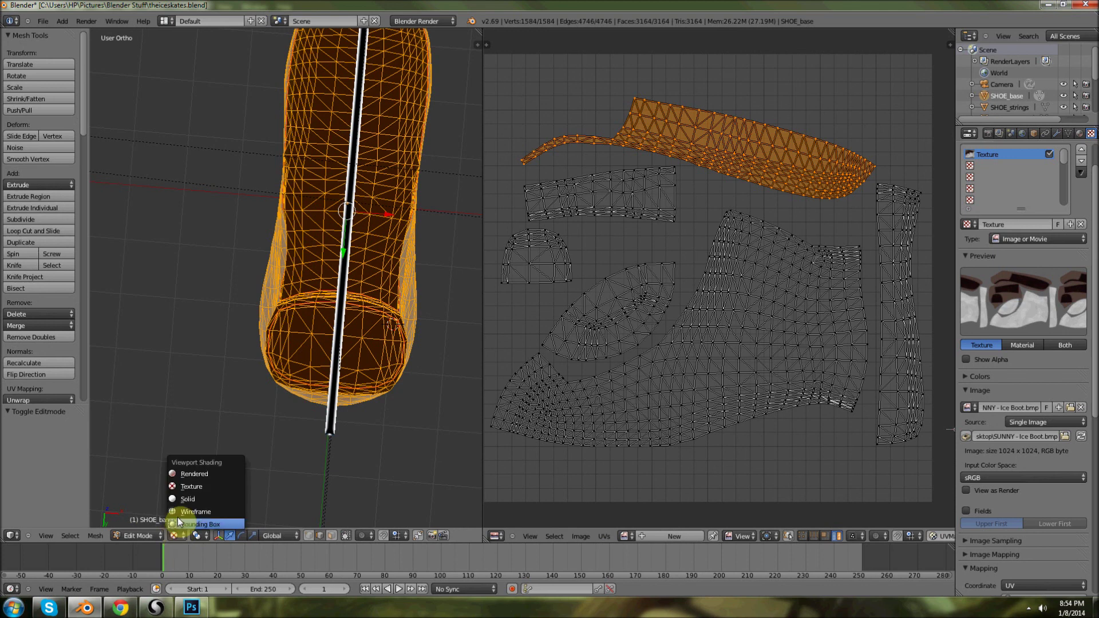
pyautogui.click(182, 499)
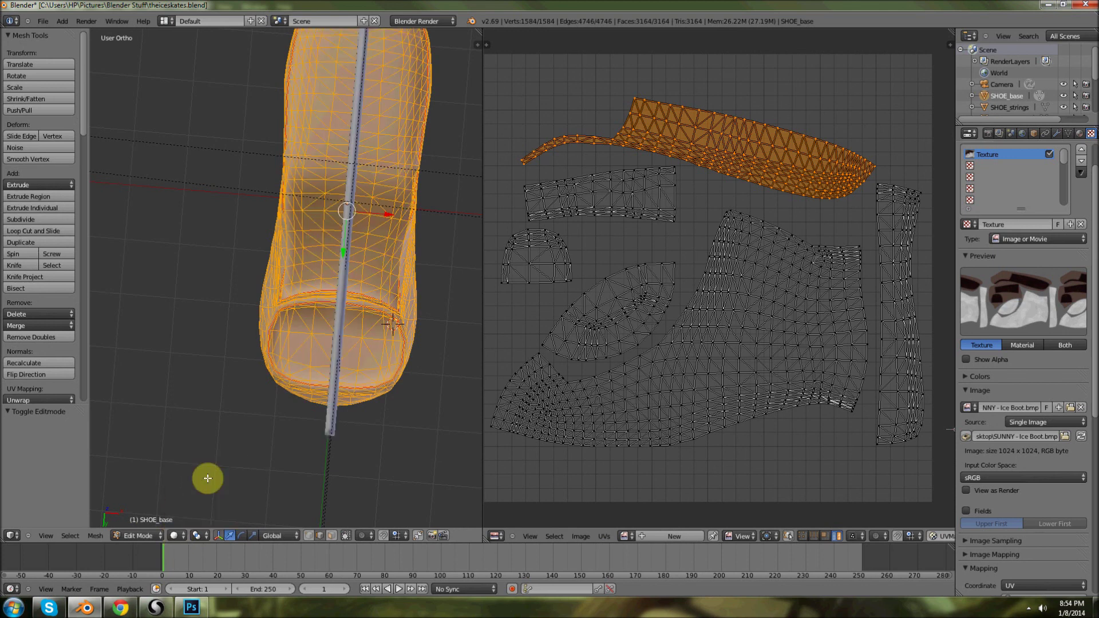
# - Move one outline vertex on each side of the sole's arch inward along X, by -0.074 and 0.084
pyautogui.rightClick(420, 164)
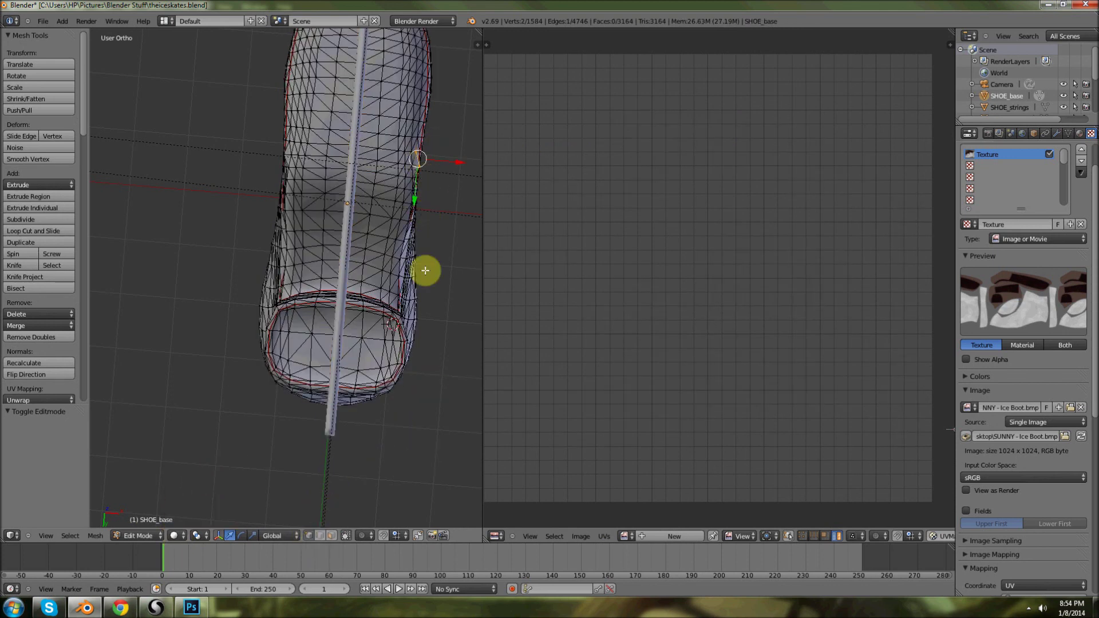
pyautogui.moveTo(425, 270); pyautogui.dragTo(441, 196)
pyautogui.moveTo(452, 152); pyautogui.dragTo(447, 152)
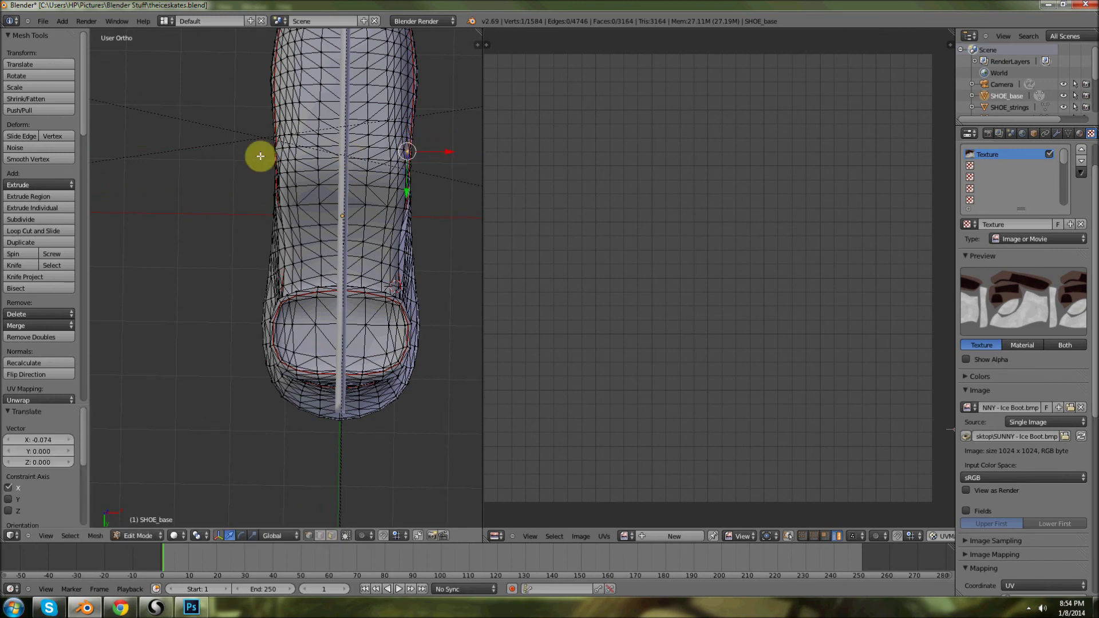
pyautogui.moveTo(307, 149); pyautogui.dragTo(309, 149)
pyautogui.click(95, 536)
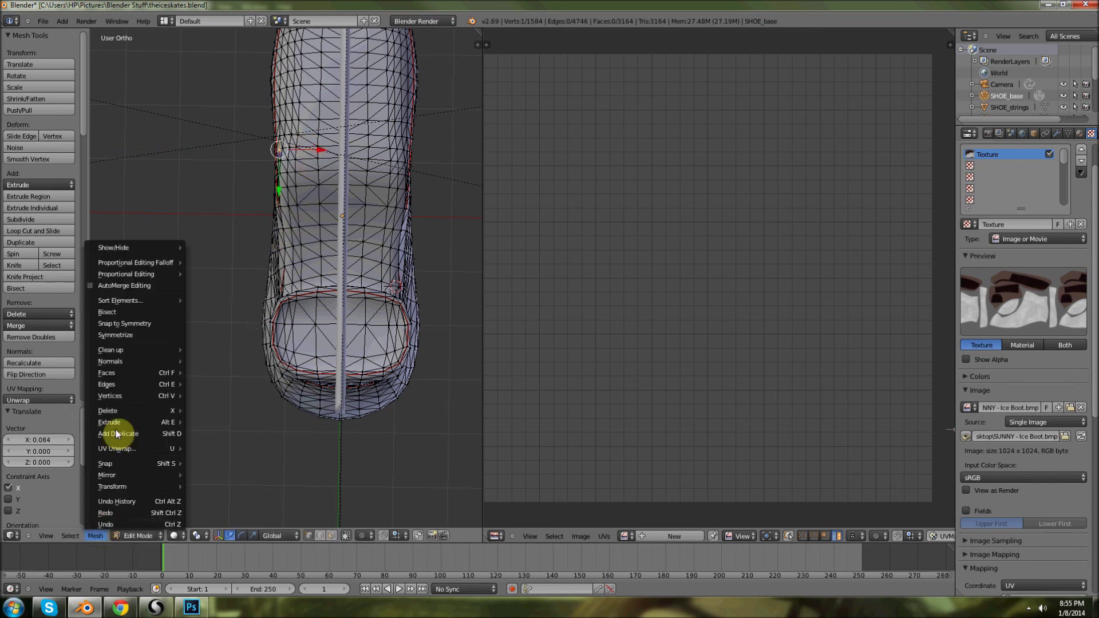
pyautogui.moveTo(147, 373)
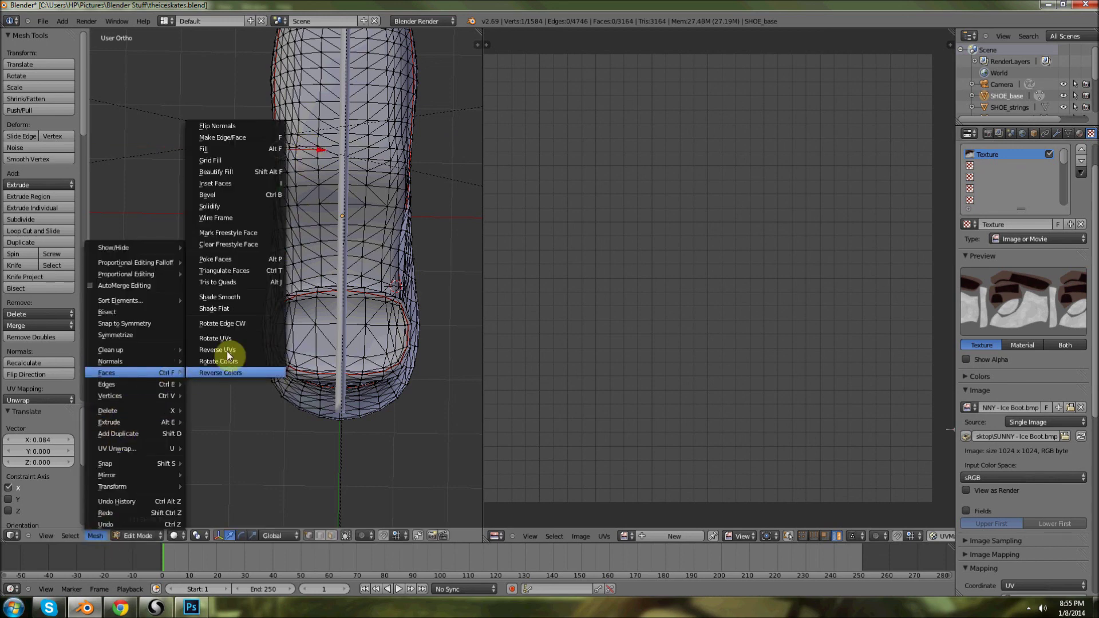
pyautogui.click(466, 294)
# - Set the viewport shading to Texture, deselect all vertices and inspect the textured boot from the front, back and side
pyautogui.moveTo(428, 270)
pyautogui.mouseDown()
pyautogui.moveTo(450, 367)
pyautogui.moveTo(405, 286)
pyautogui.moveTo(263, 454)
pyautogui.mouseUp()
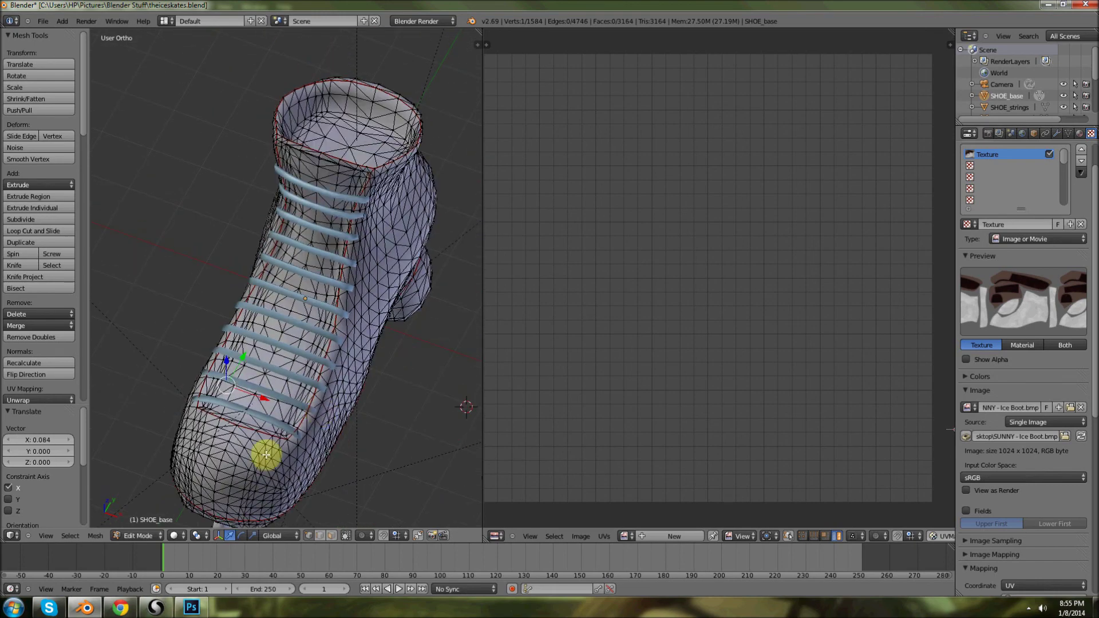
pyautogui.click(175, 536)
pyautogui.click(187, 487)
pyautogui.moveTo(412, 321)
pyautogui.mouseDown()
pyautogui.moveTo(388, 285)
pyautogui.moveTo(417, 258)
pyautogui.moveTo(307, 265)
pyautogui.moveTo(140, 238)
pyautogui.moveTo(245, 294)
pyautogui.mouseUp()
pyautogui.press('a')
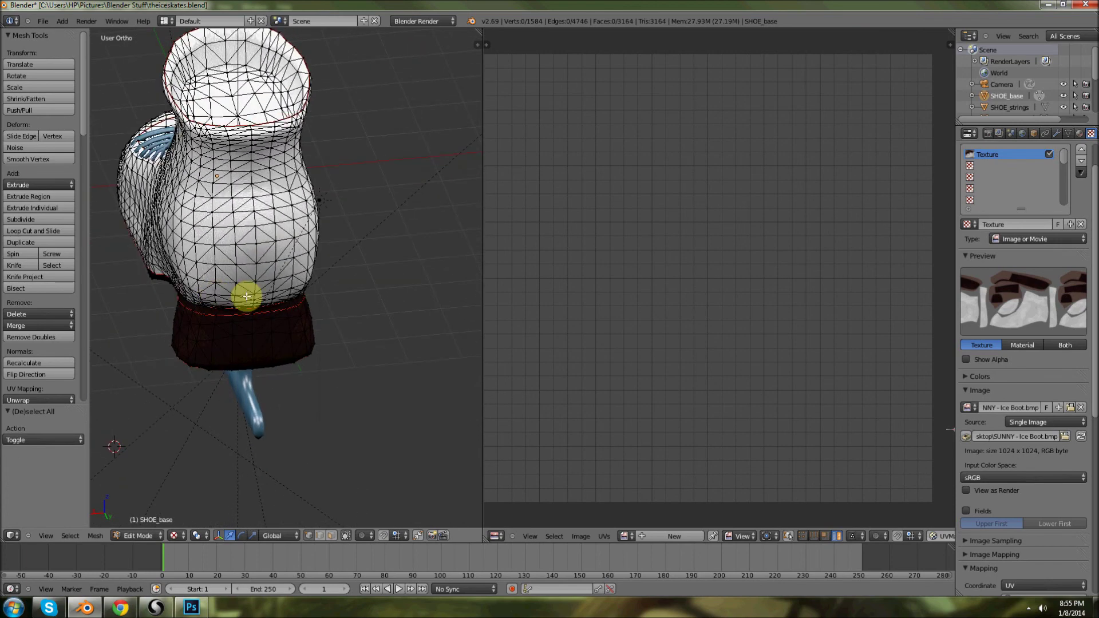
pyautogui.moveTo(392, 295); pyautogui.dragTo(319, 297)
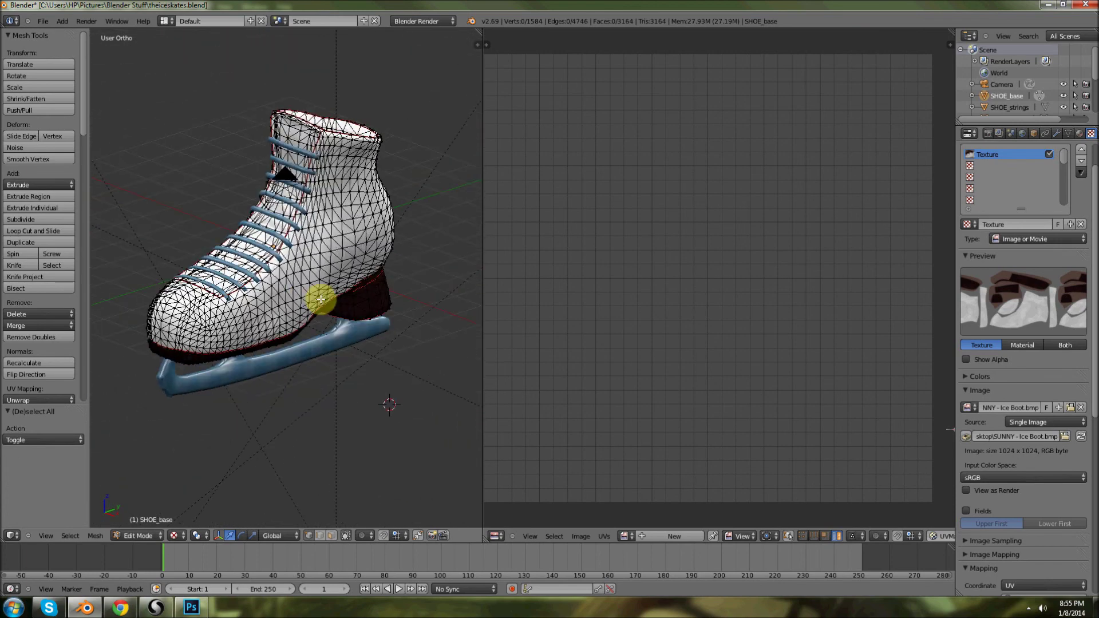
# - Save the theiceskates.blend file
pyautogui.click(43, 22)
pyautogui.click(55, 108)
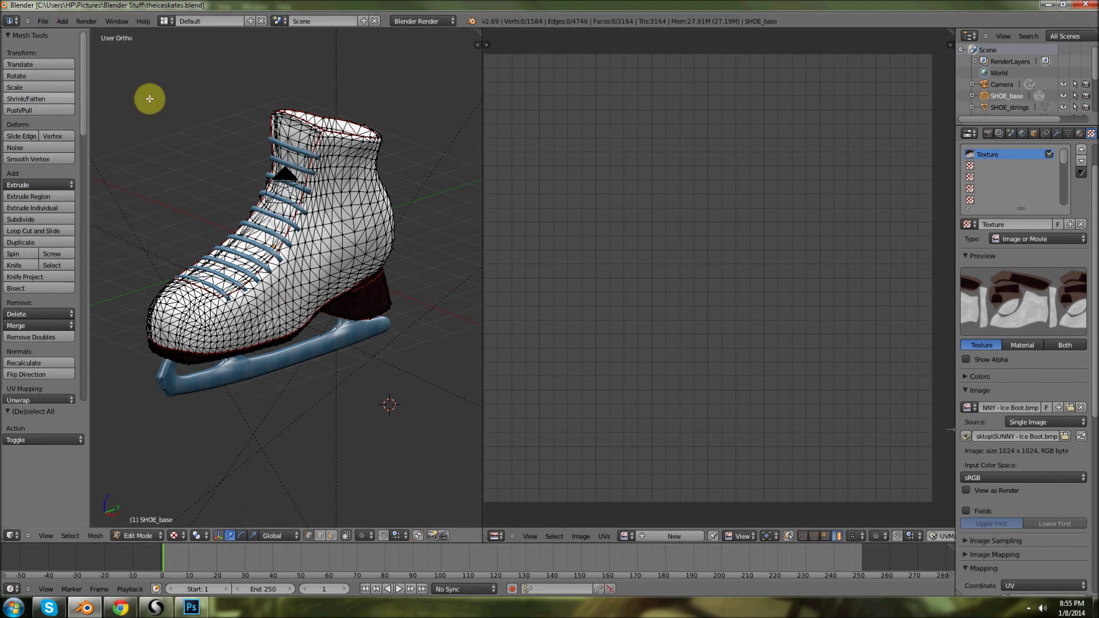
pyautogui.click(1032, 611)
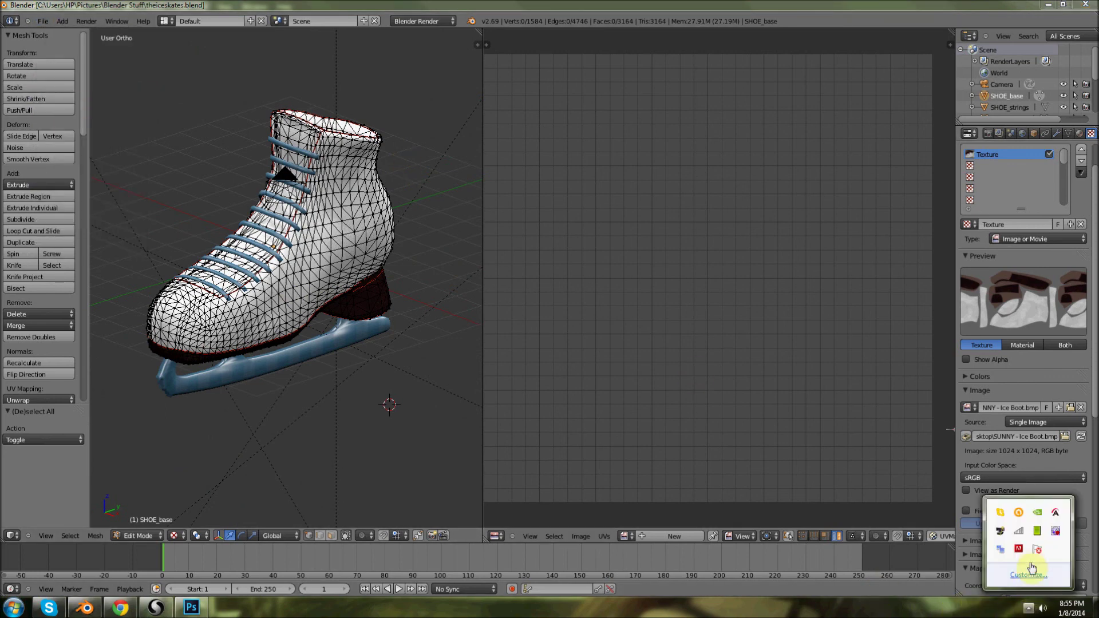